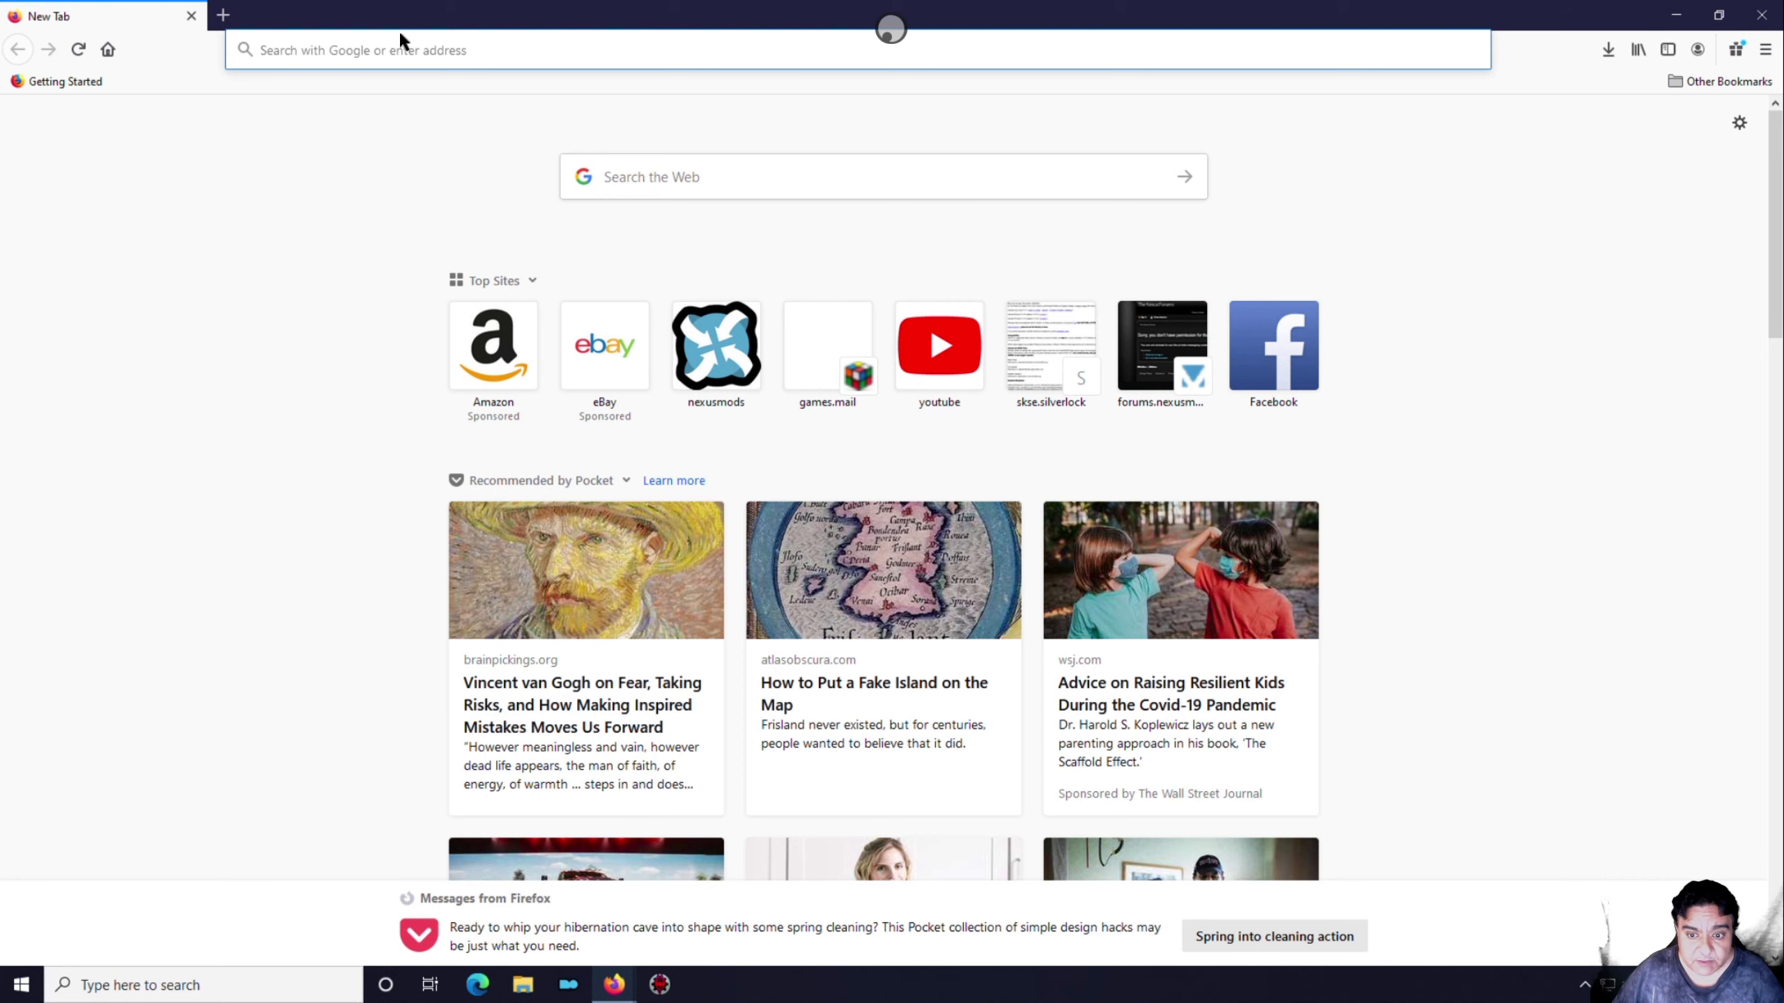
Search the web for "download skse" and open the Skyrim Script Extender (SKSE) result from skse.silverlock.org
{"action": "left_click", "coordinate": [395, 34]}
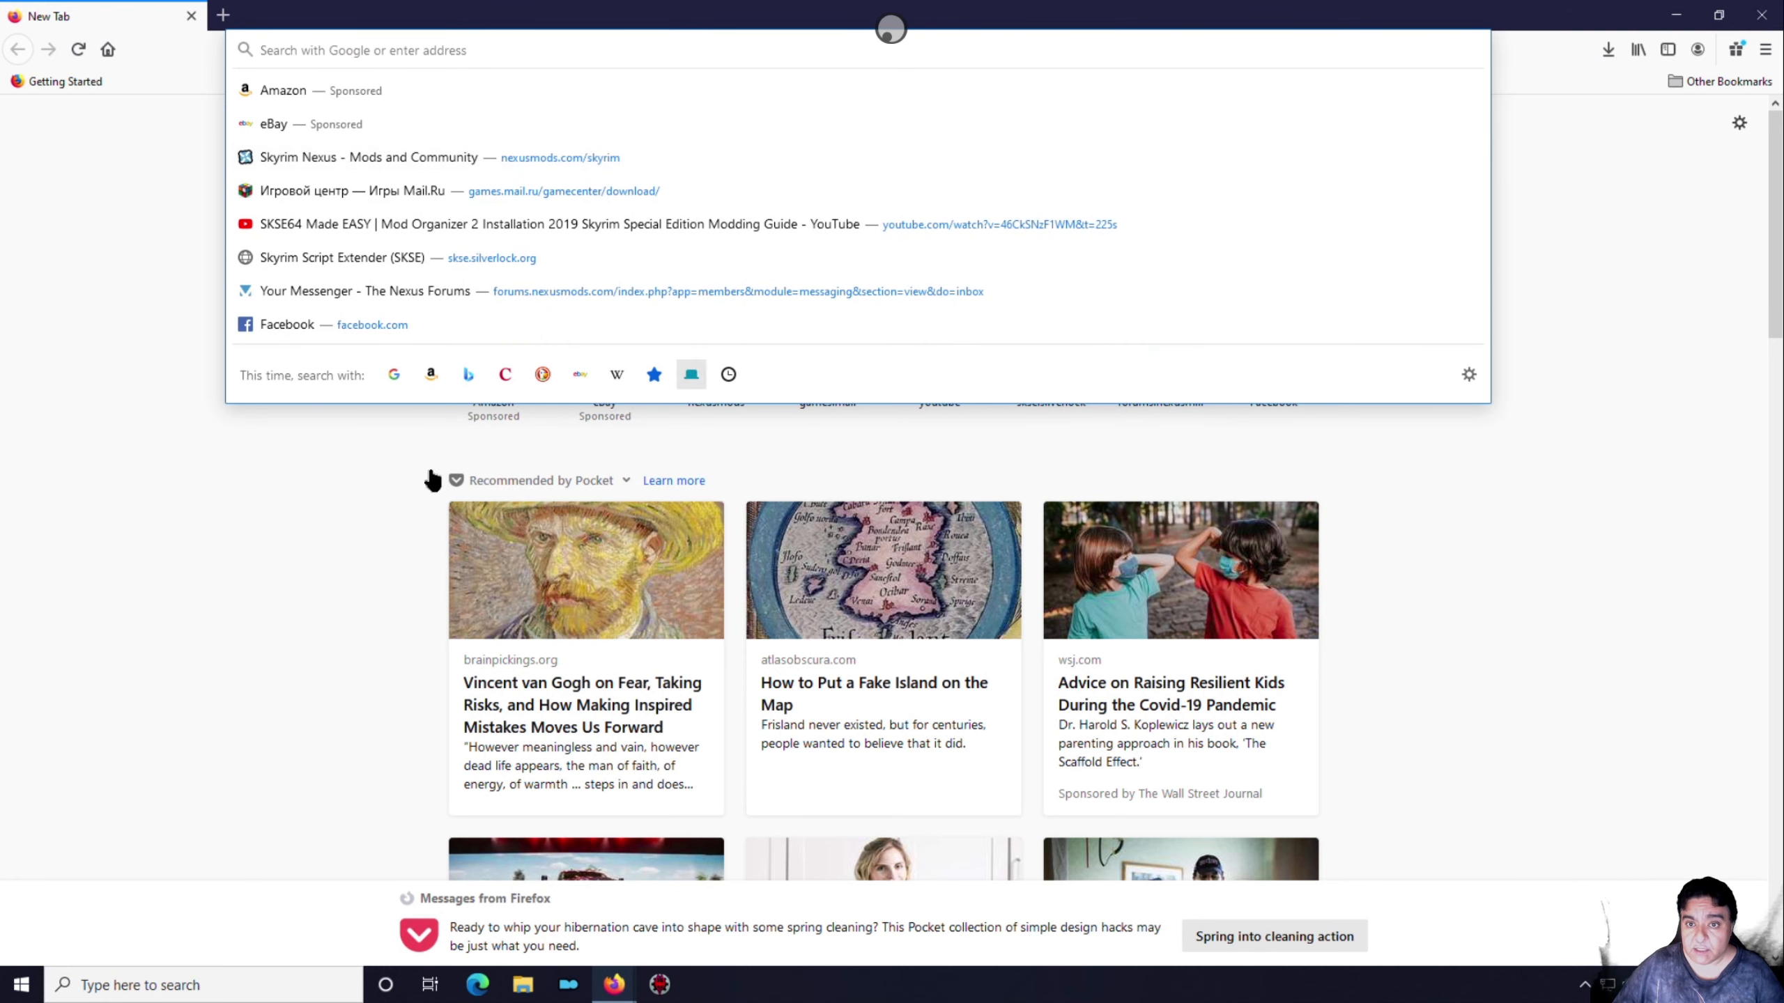
{"action": "left_click", "coordinate": [424, 429]}
{"action": "left_click", "coordinate": [666, 182]}
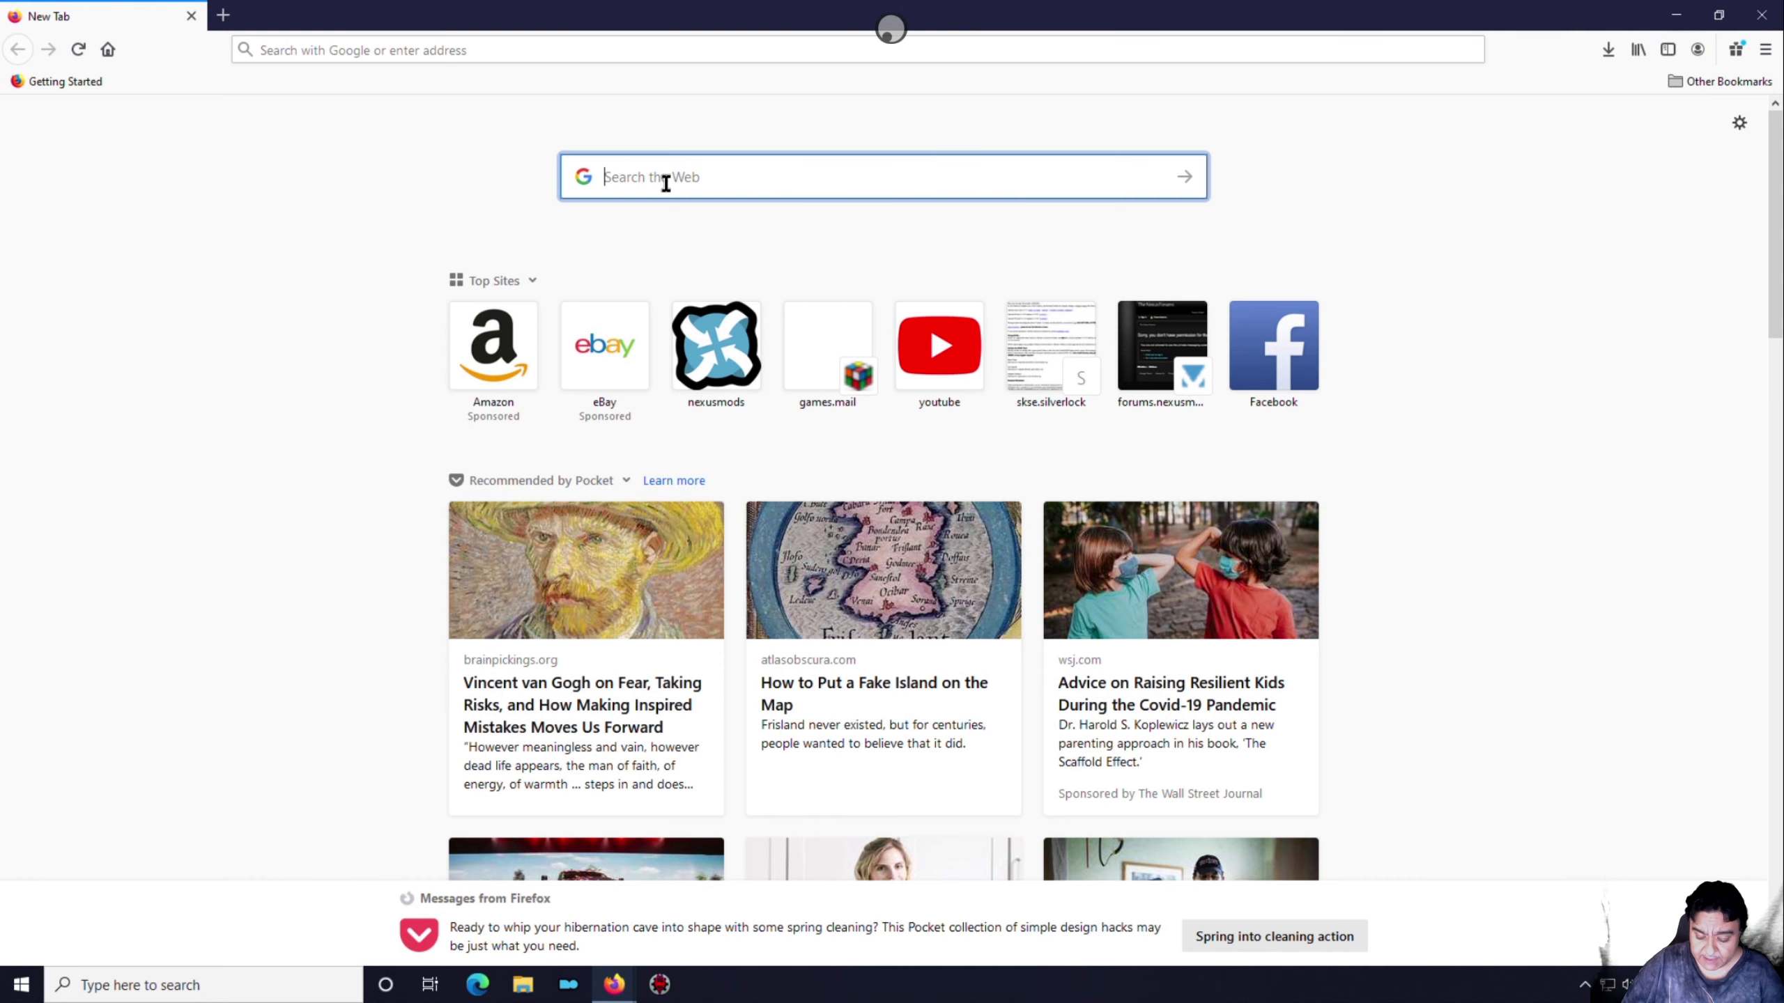
{"action": "type", "text": "sky"}
{"action": "key", "text": "BackSpace"}
{"action": "key", "text": "BackSpace"}
{"action": "key", "text": "BackSpace"}
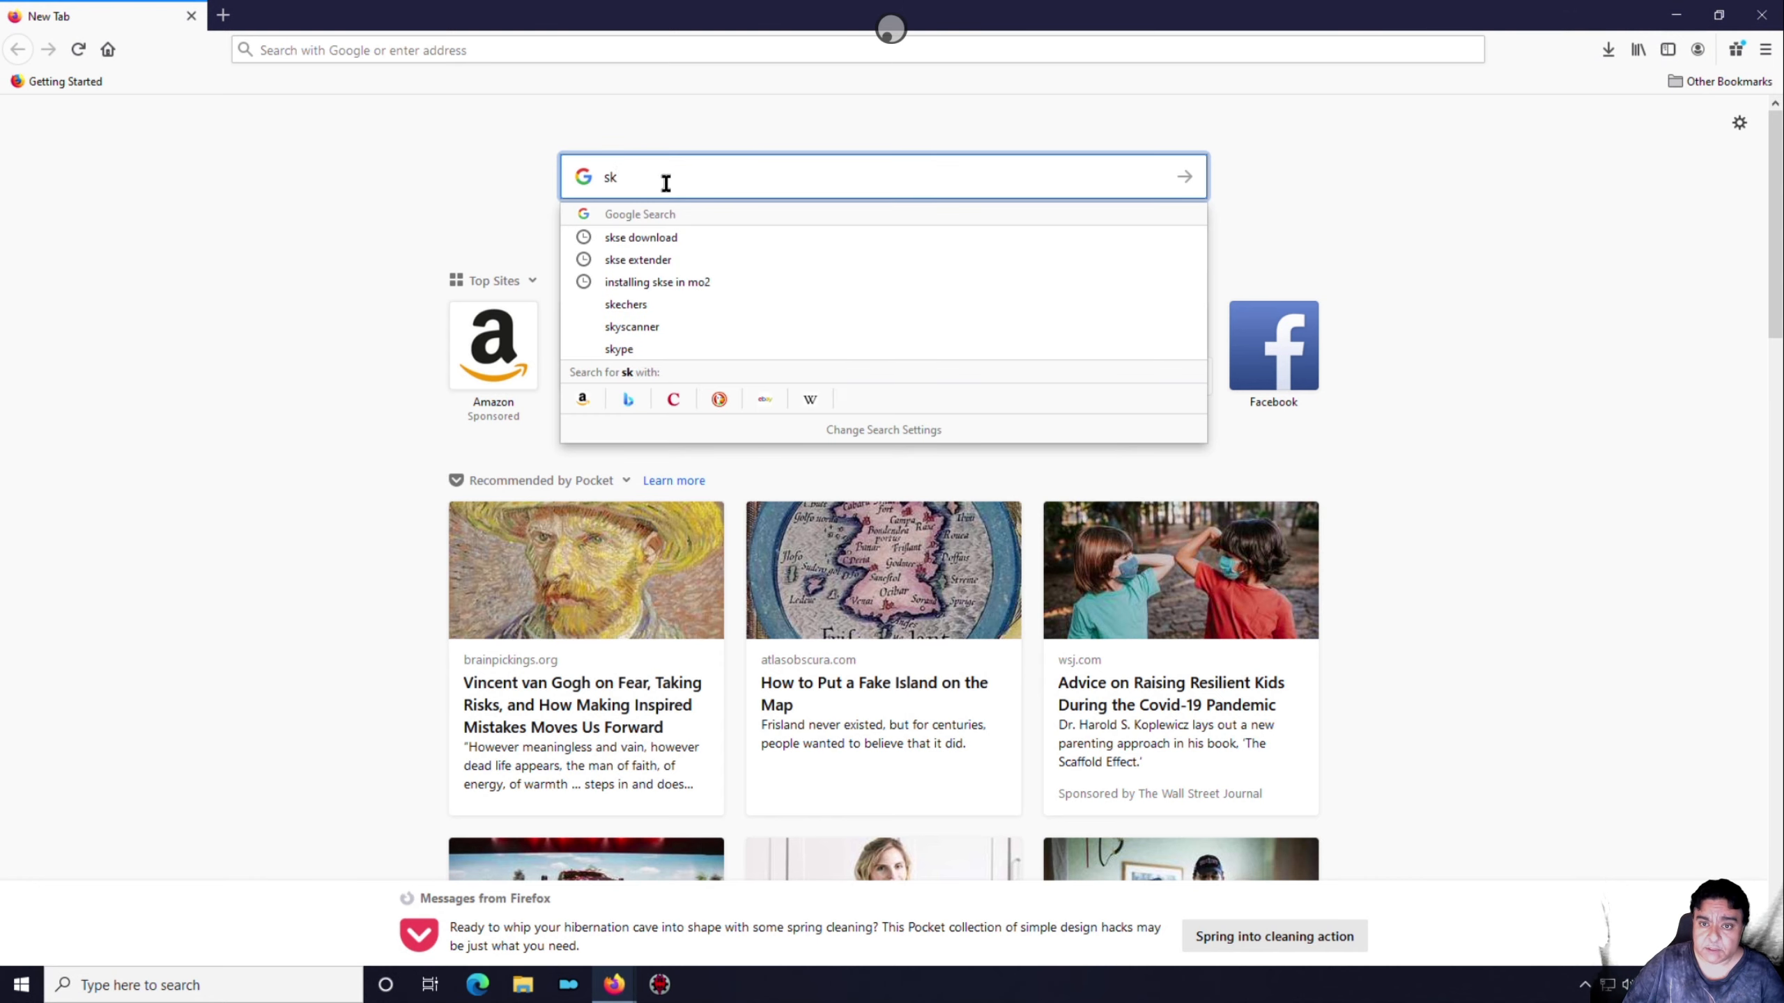
{"action": "type", "text": "download"}
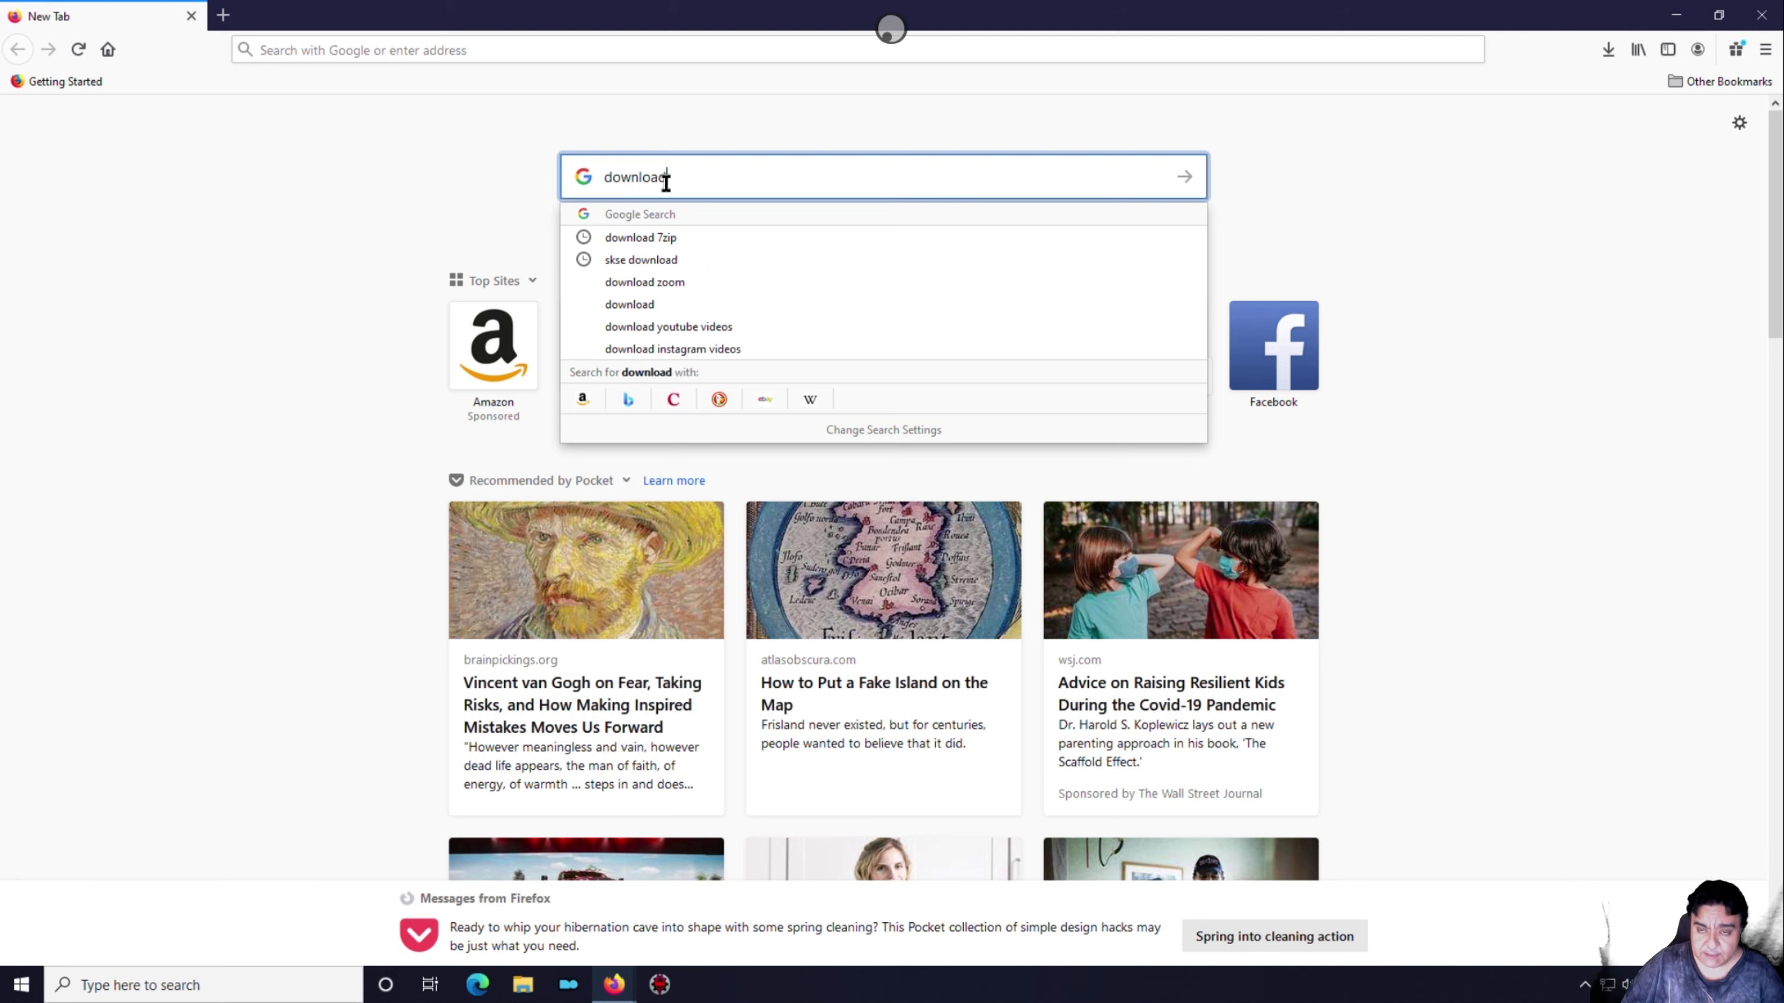
{"action": "type", "text": " skse"}
{"action": "key", "text": "Return"}
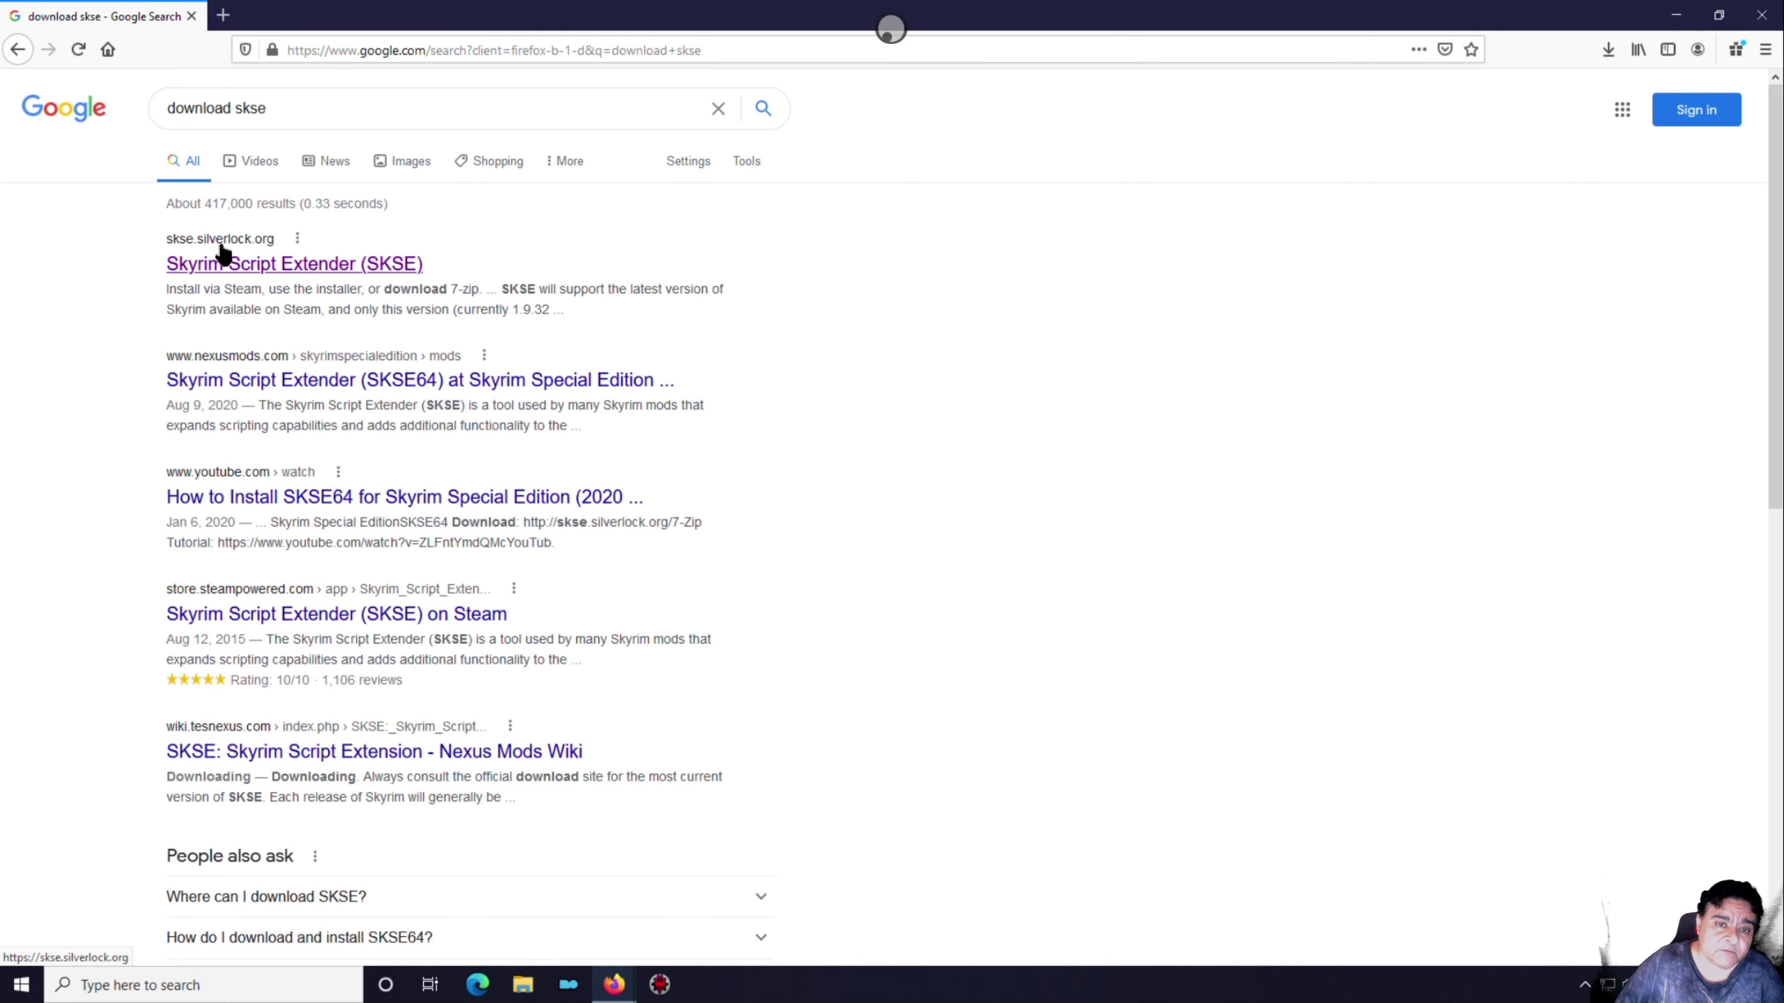
{"action": "left_click", "coordinate": [274, 274]}
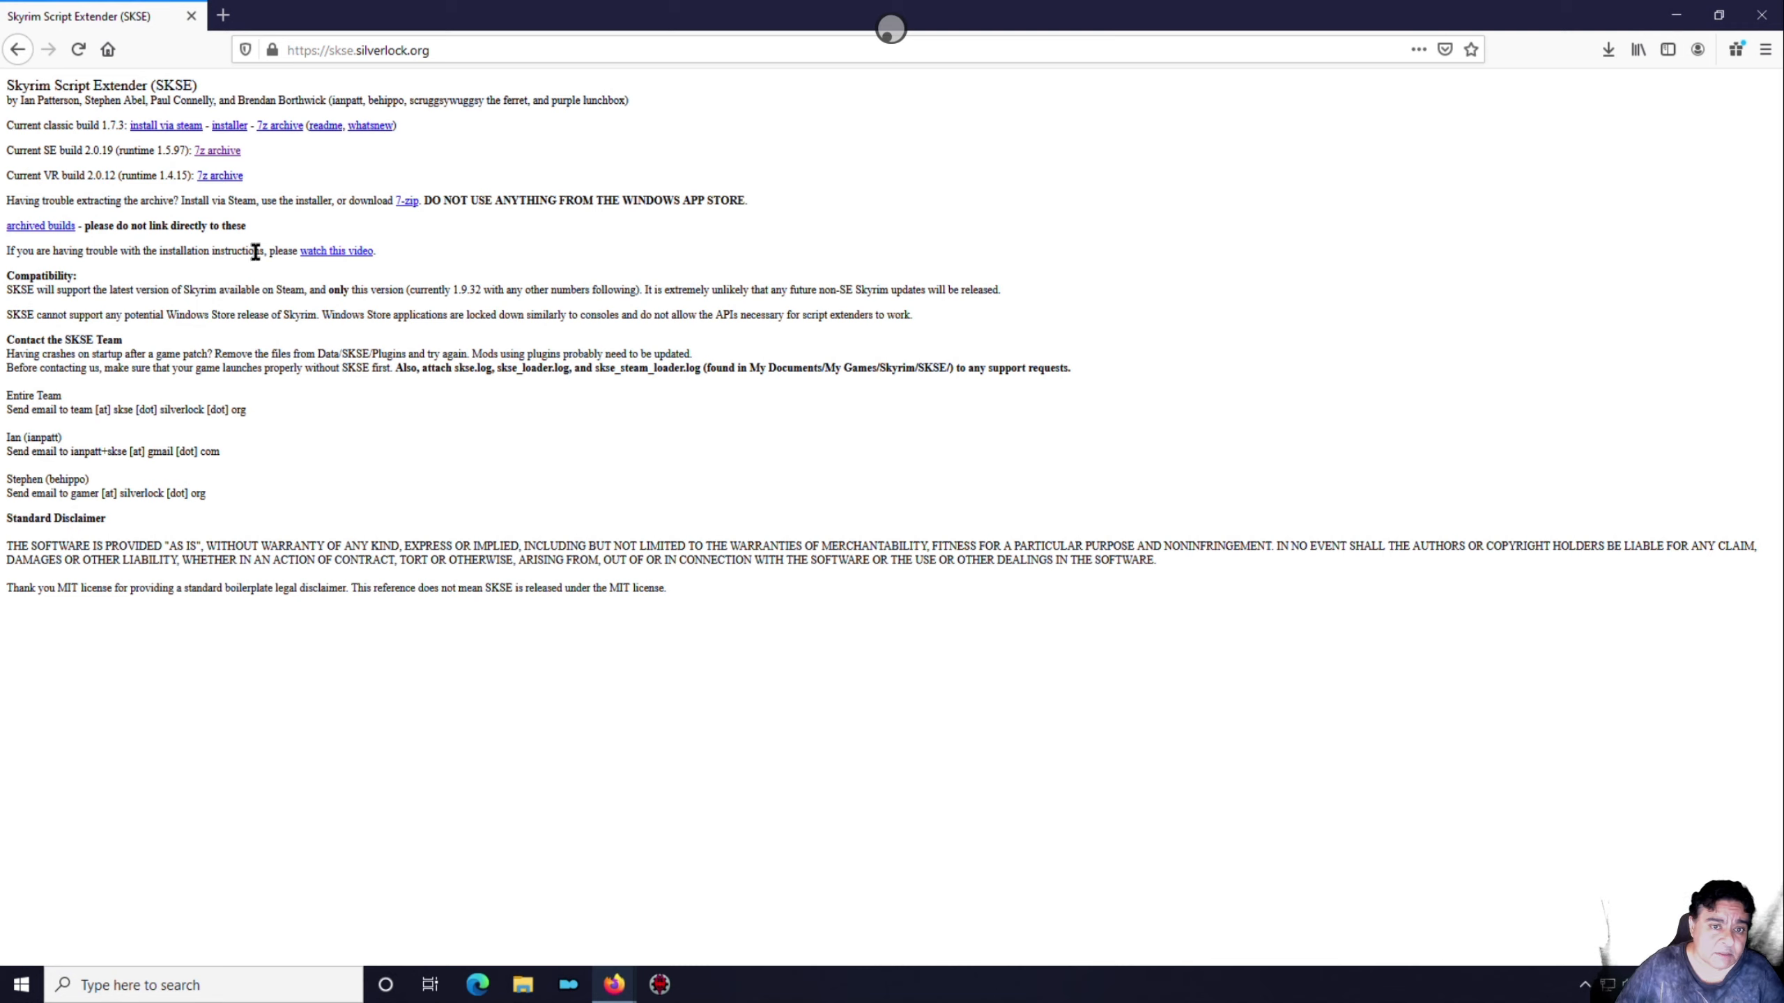
Download the 7z archive of the current SE build 2.0.19 and save the file
{"action": "left_click_drag", "start_coordinate": [12, 128], "coordinate": [101, 123]}
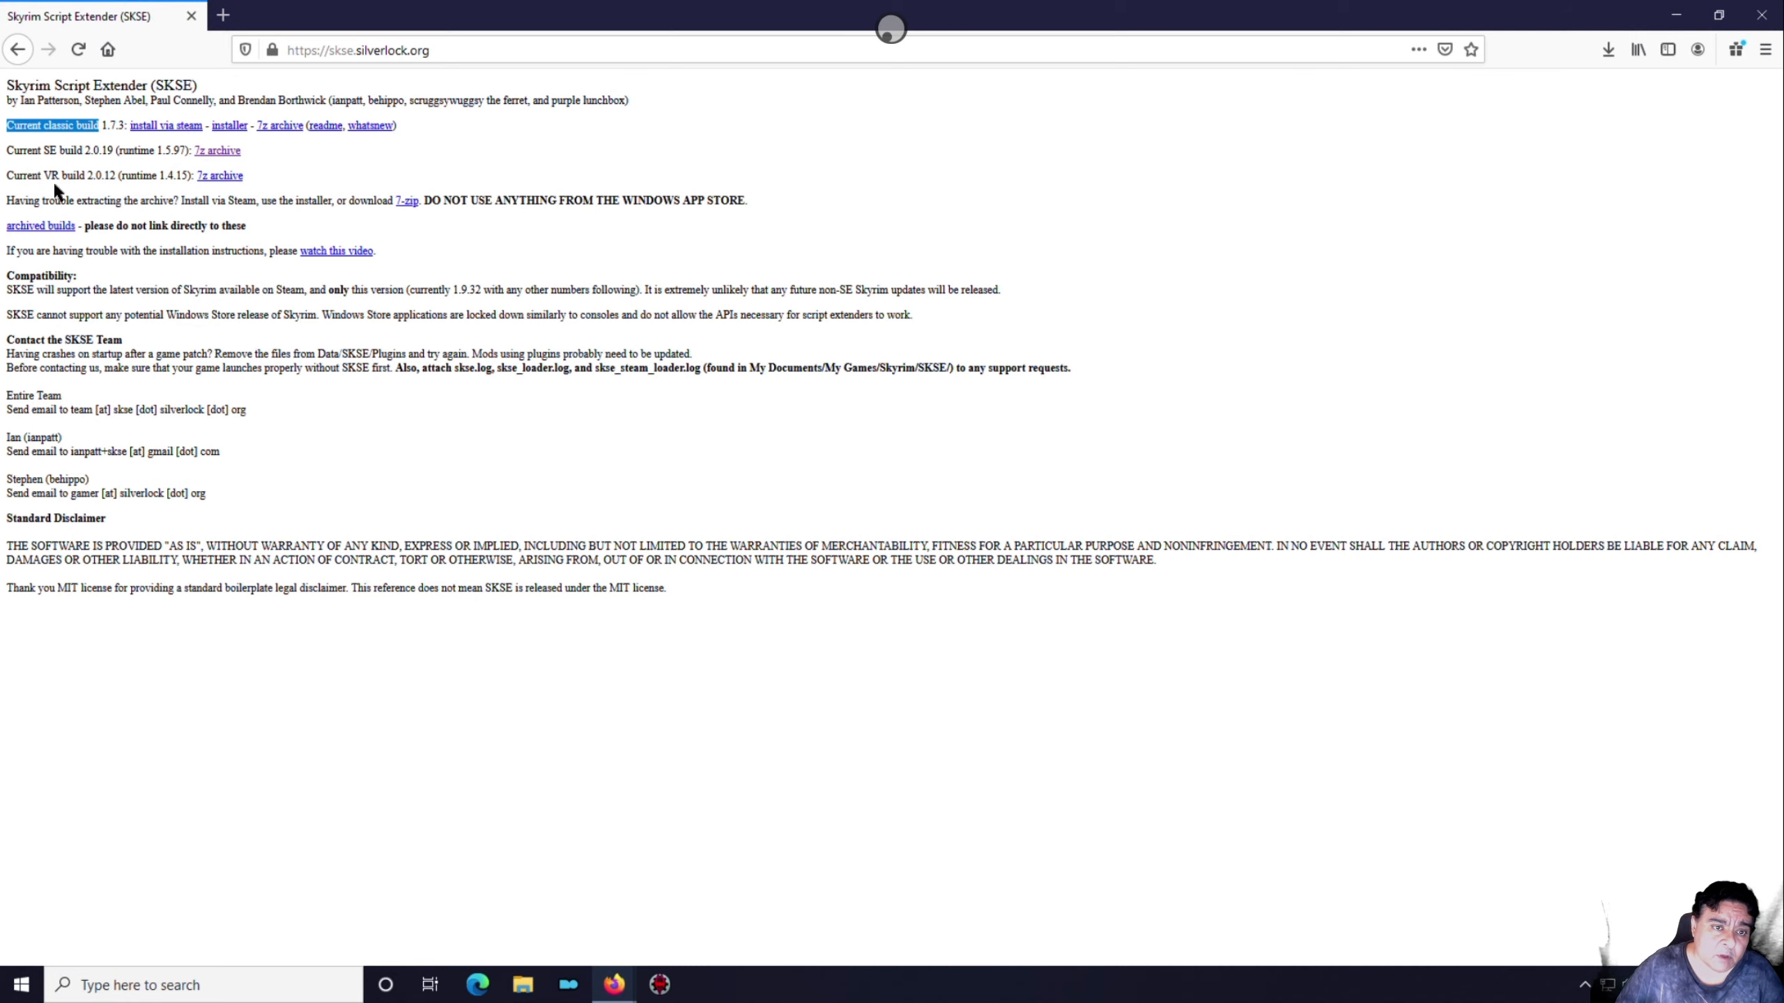
{"action": "left_click_drag", "start_coordinate": [45, 174], "coordinate": [63, 173]}
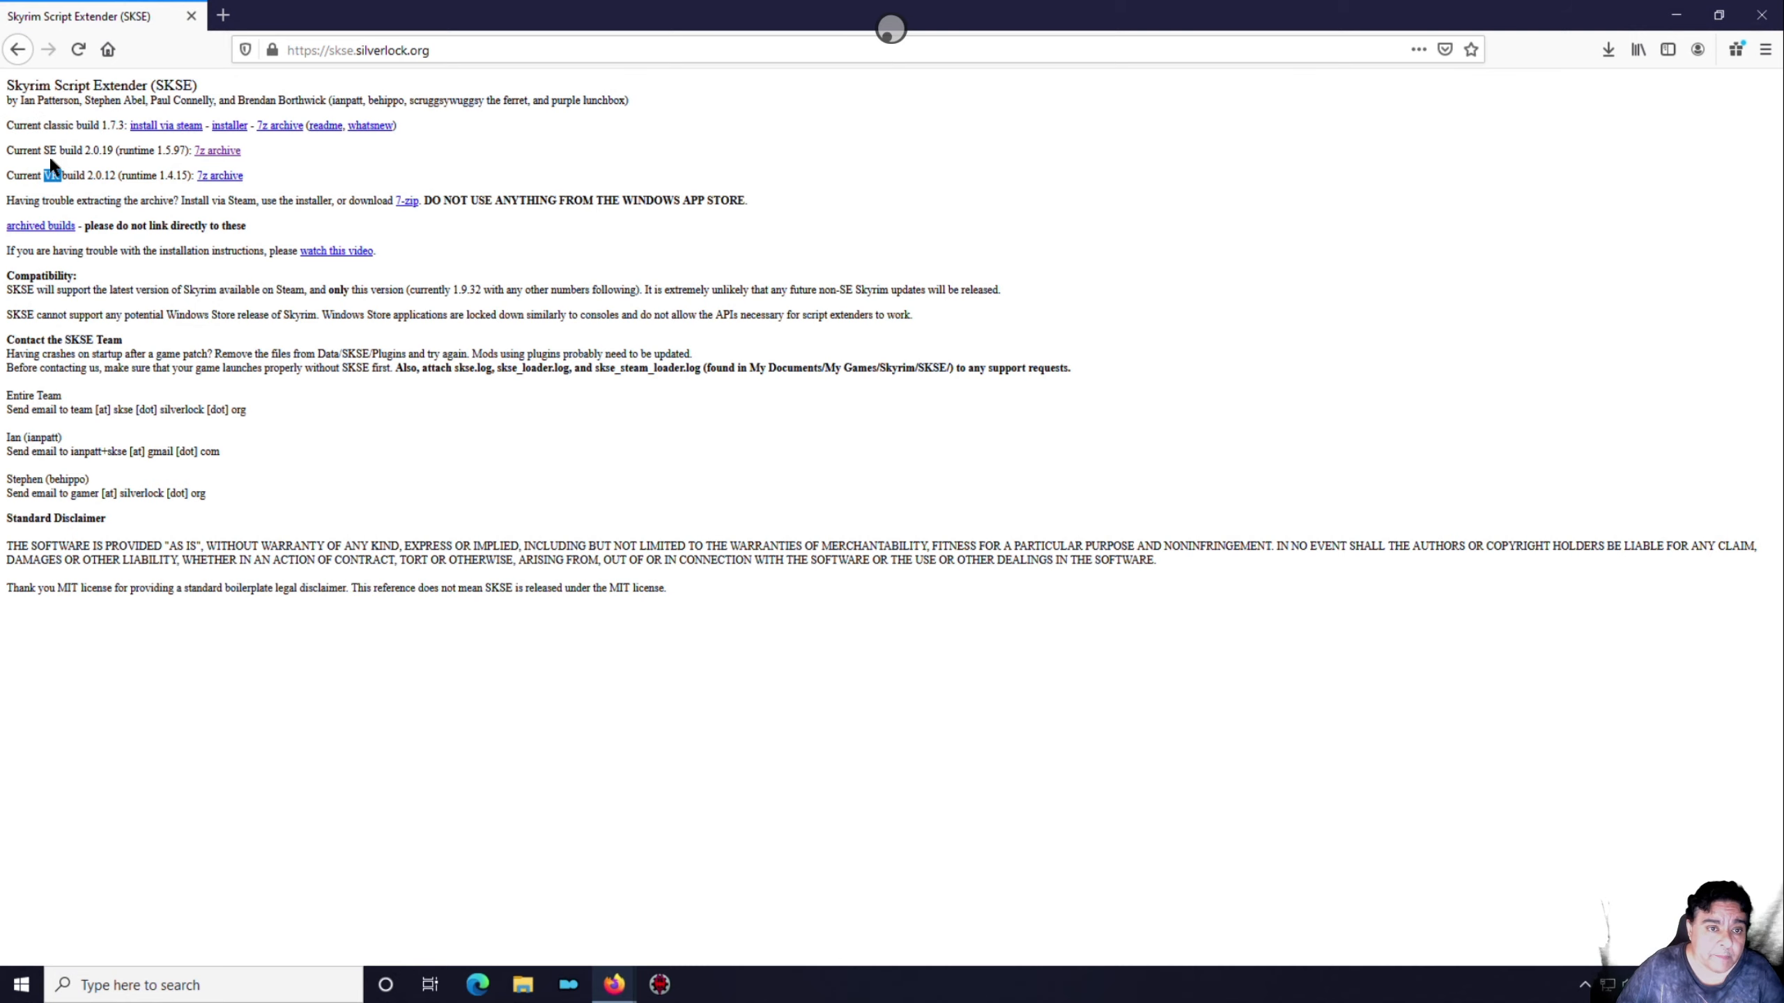
{"action": "left_click_drag", "start_coordinate": [12, 153], "coordinate": [79, 150]}
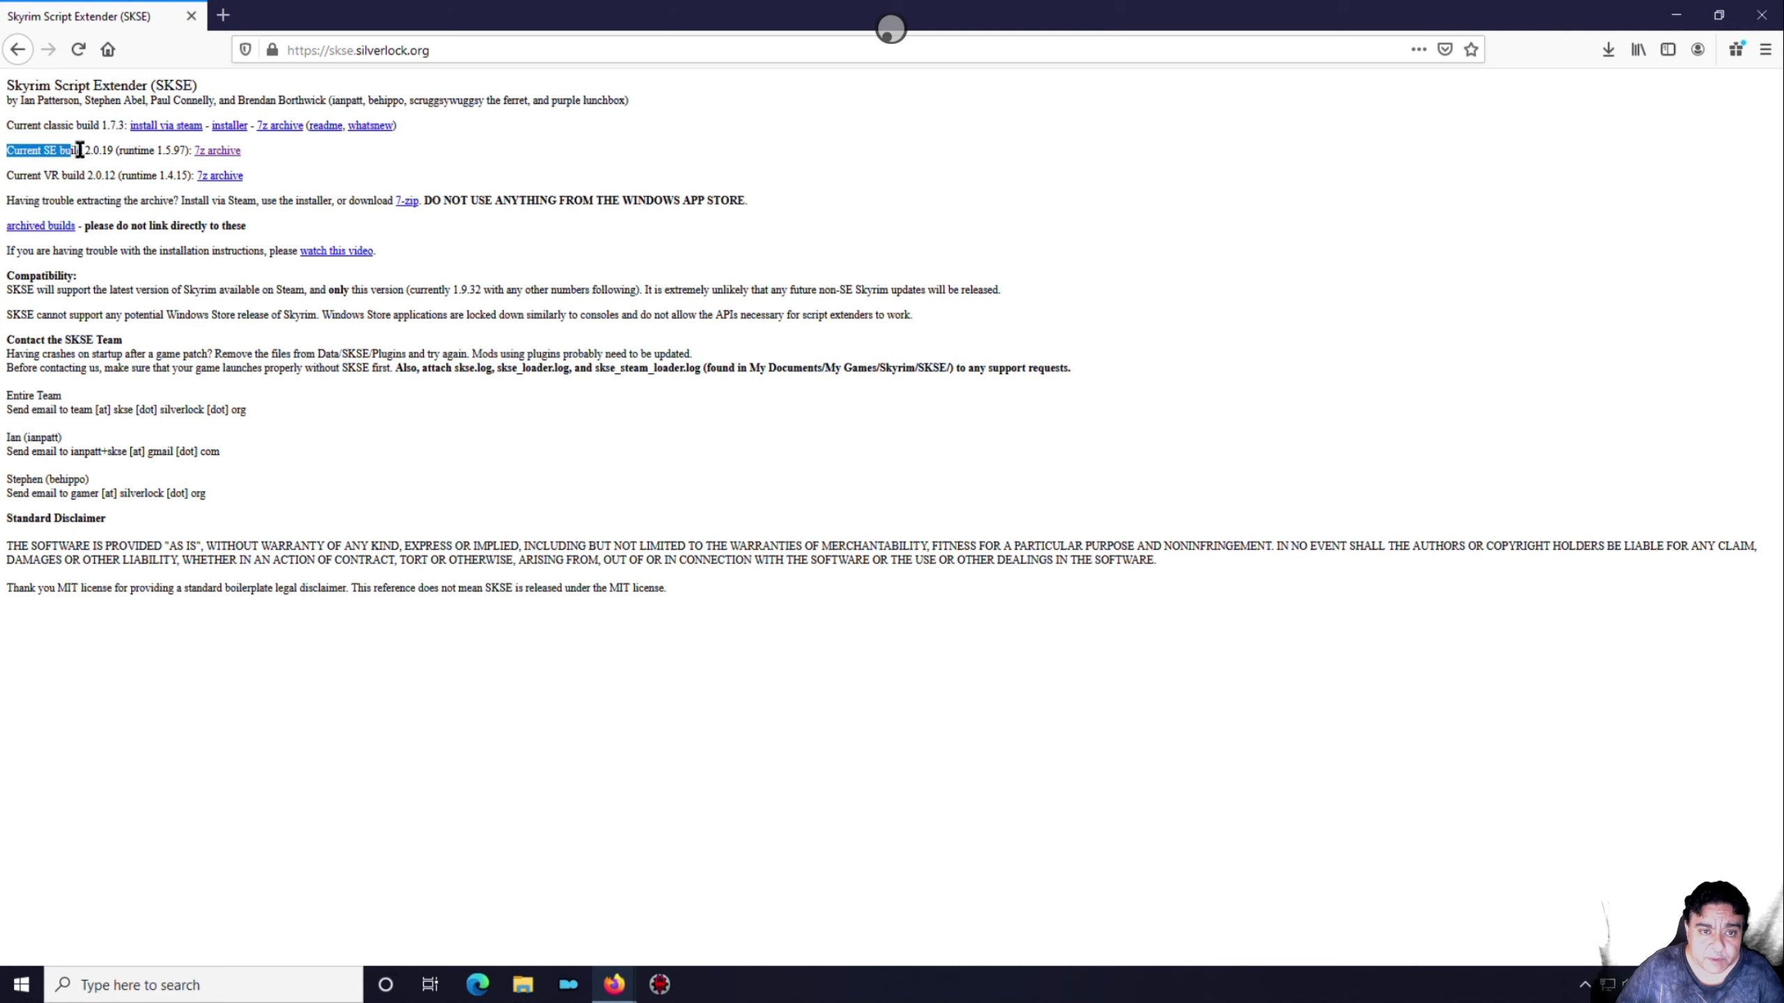
{"action": "left_click", "coordinate": [215, 152]}
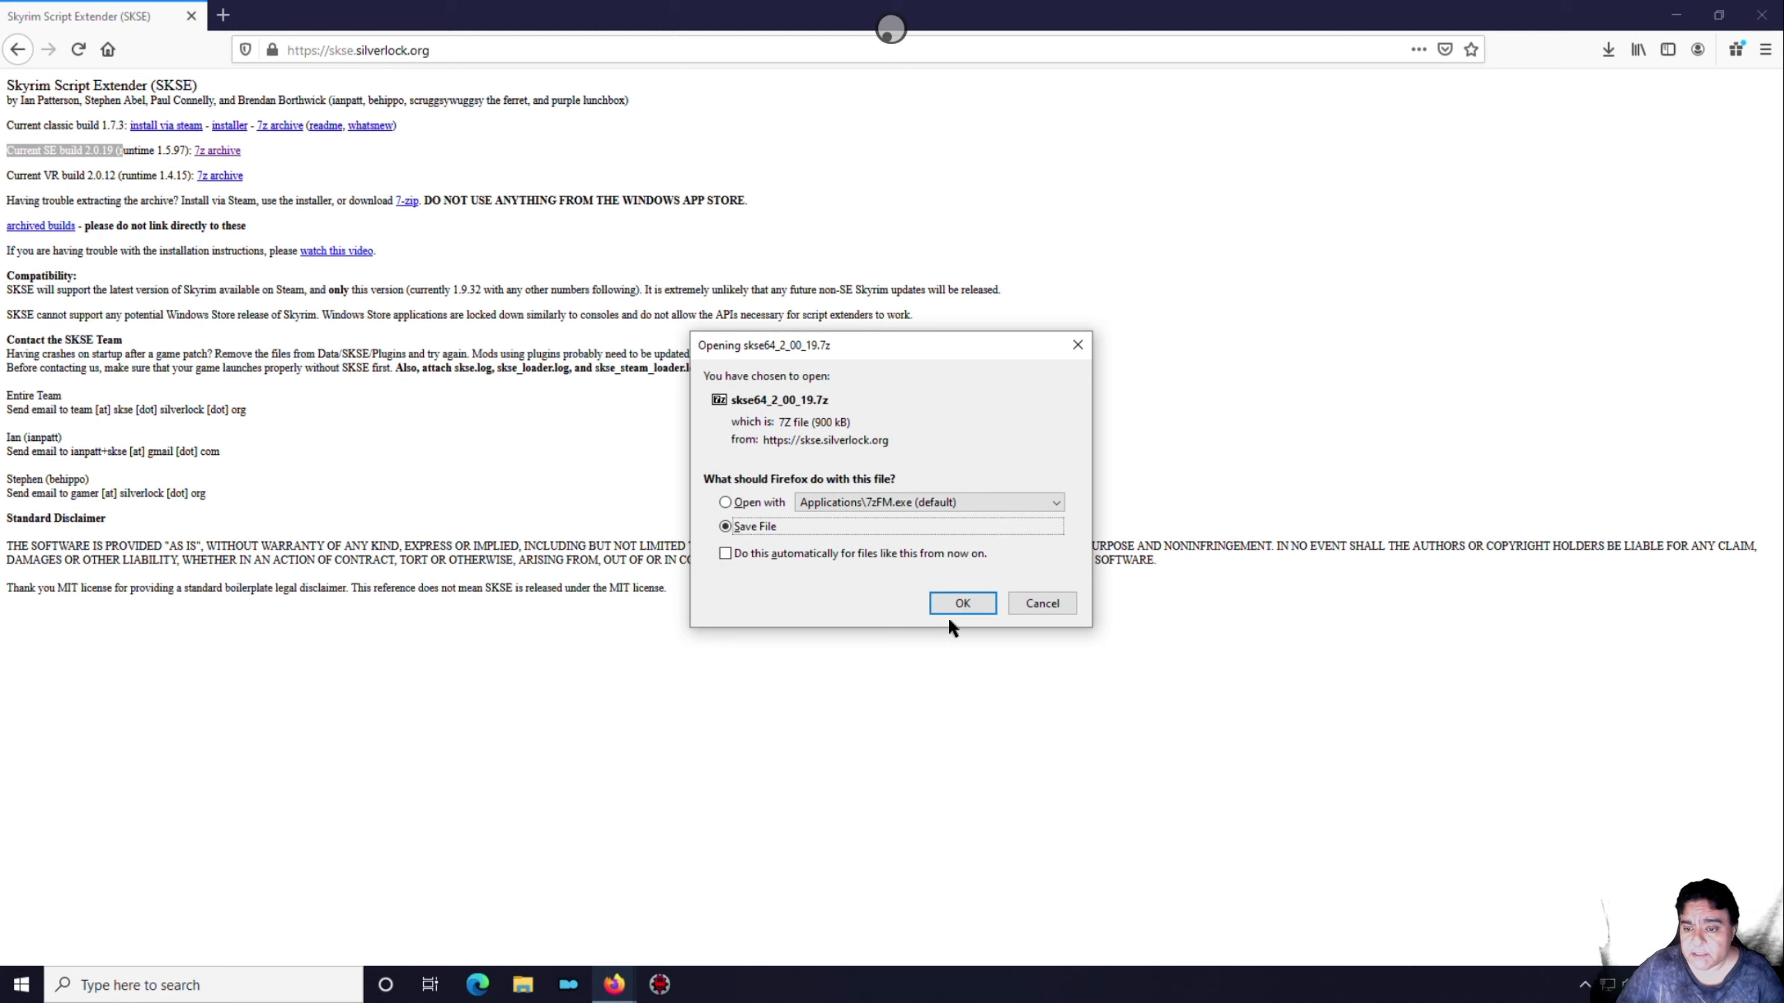
{"action": "left_click", "coordinate": [987, 602]}
Show the downloaded skse64_2_00_19.7z in its folder, minimize the browser, and place the restored Downloads window on the desktop
{"action": "left_click", "coordinate": [1607, 49]}
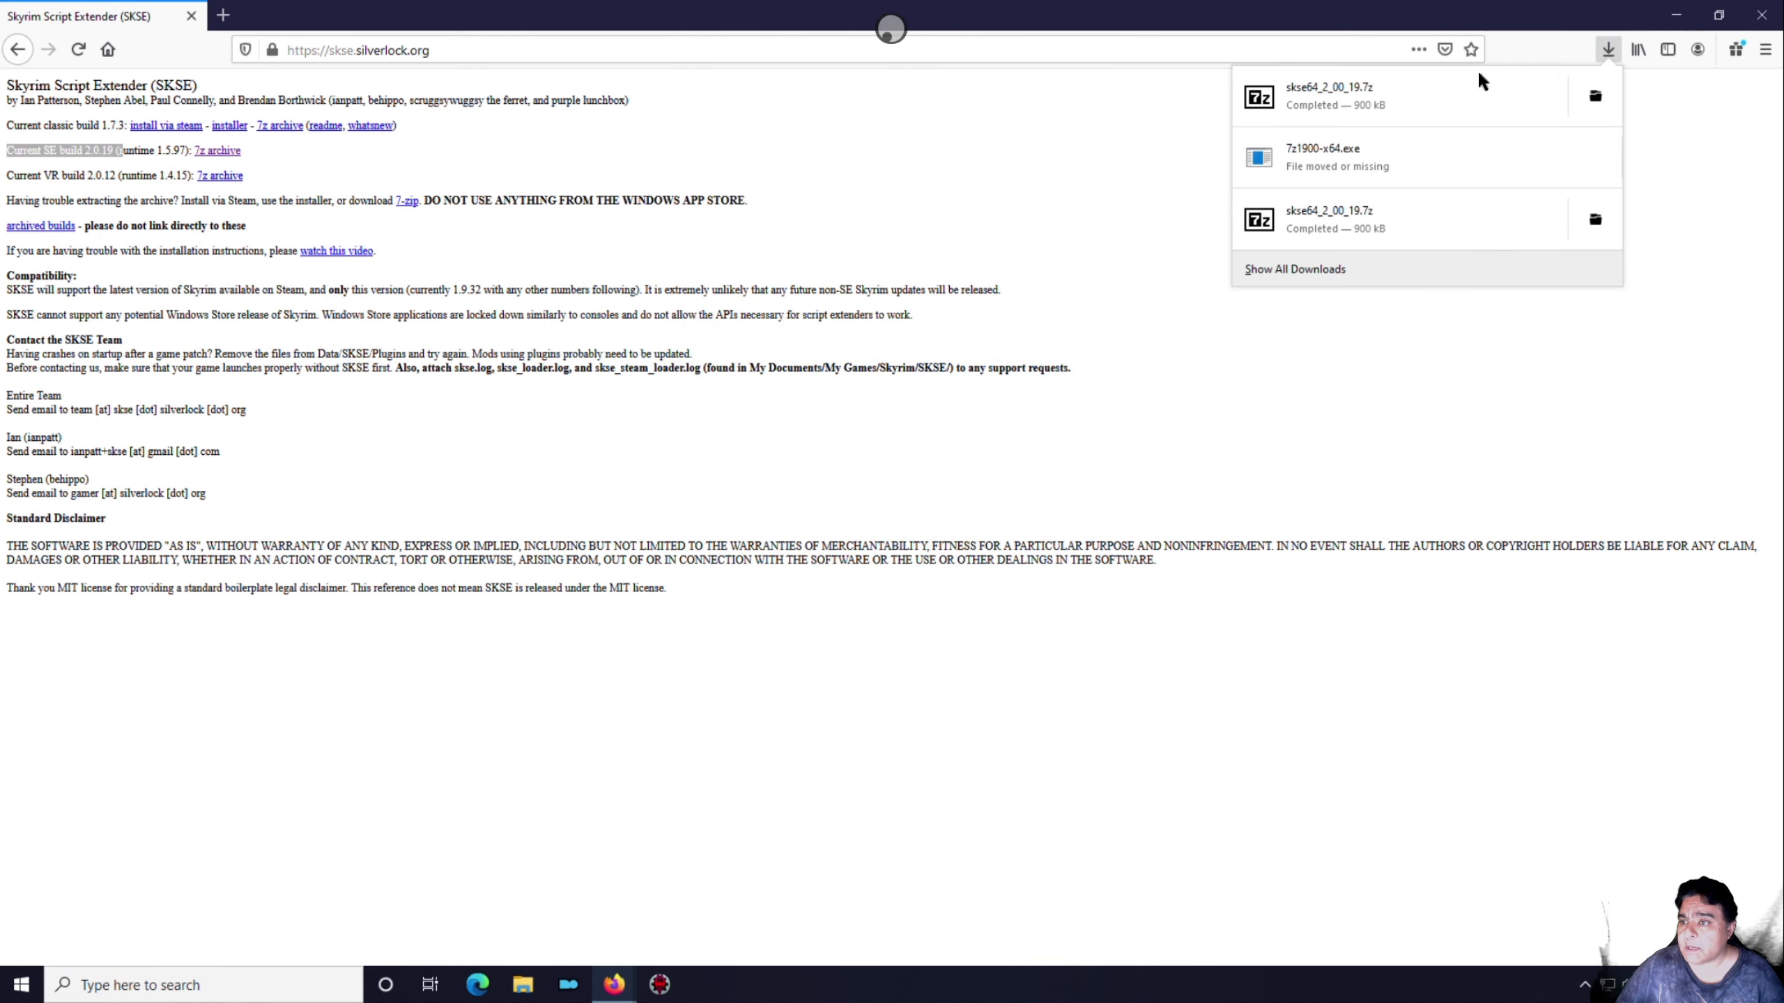
{"action": "left_click", "coordinate": [1595, 99]}
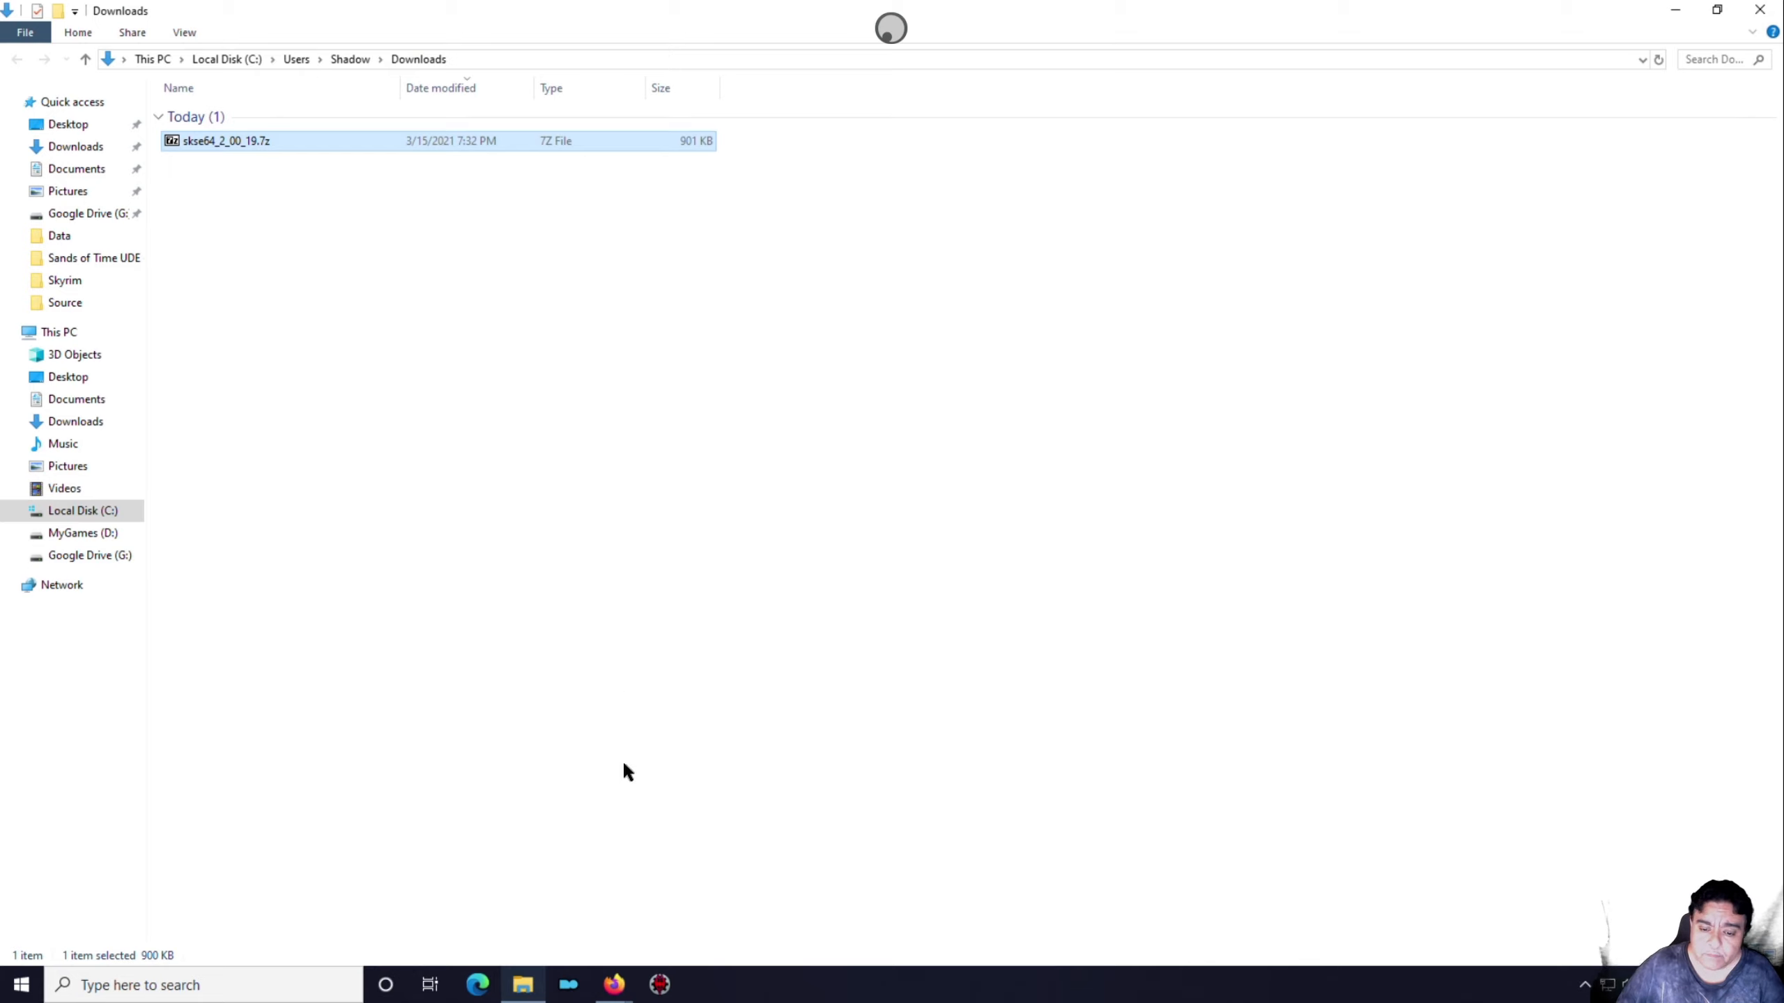
{"action": "mouse_move", "coordinate": [617, 984]}
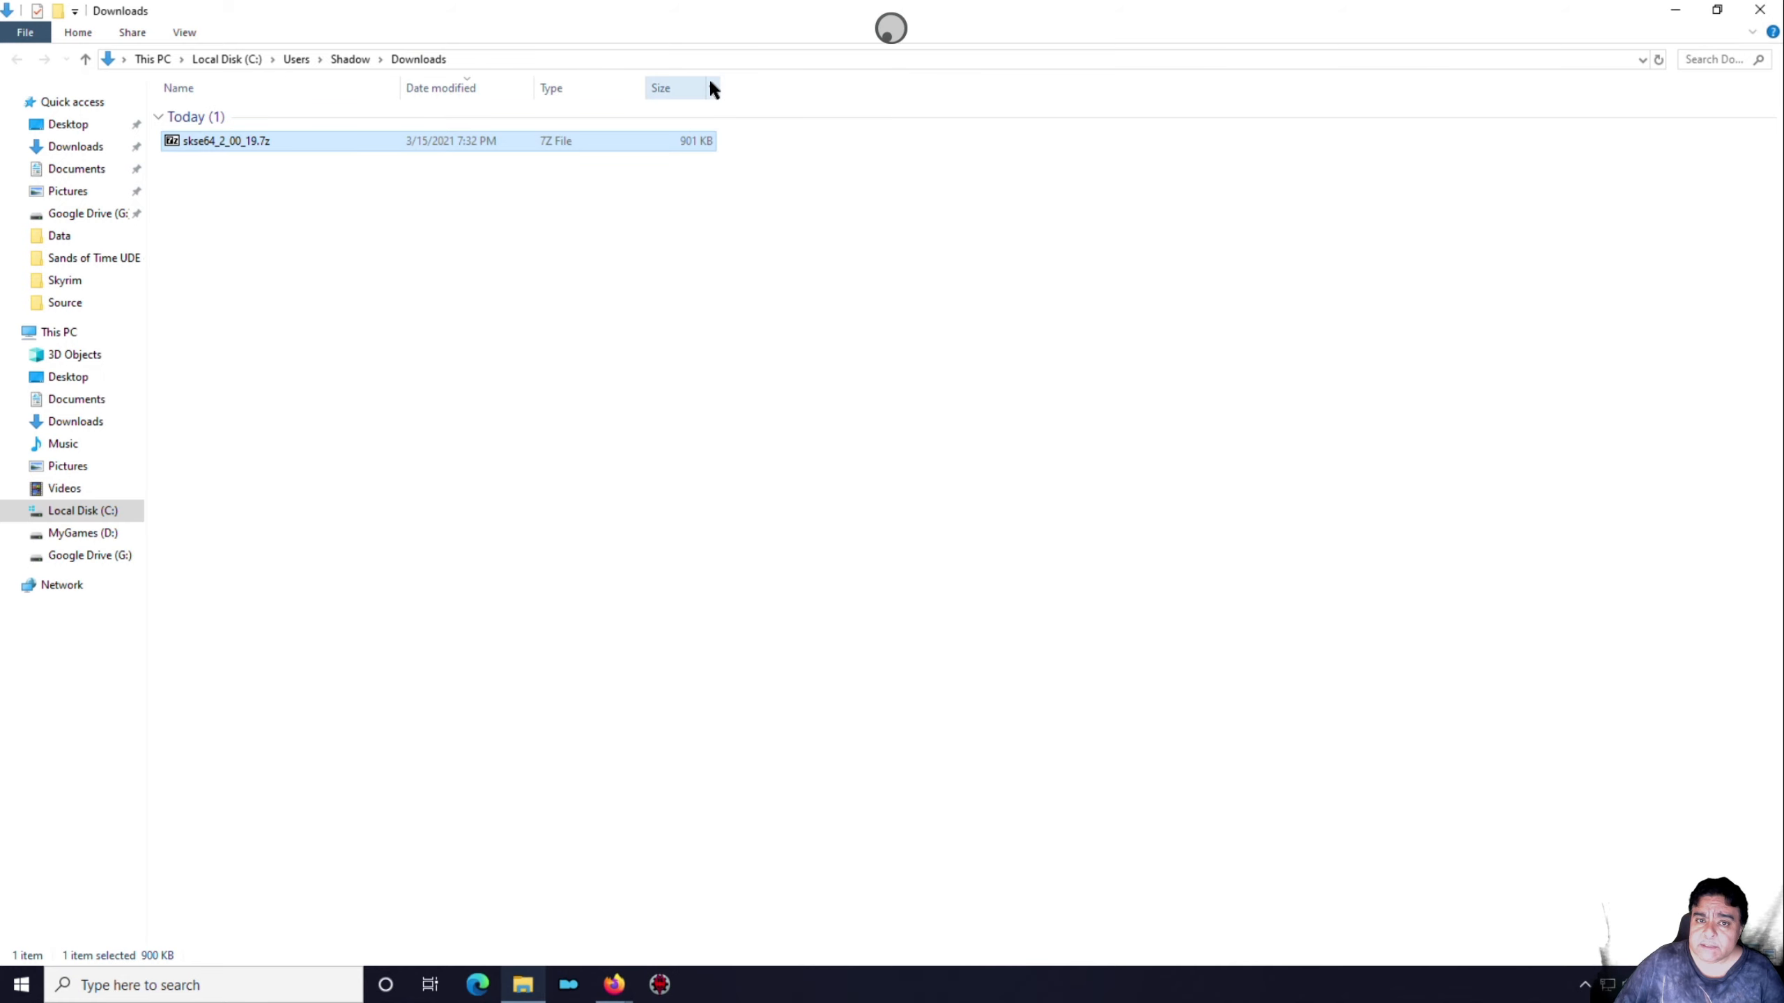
{"action": "left_click_drag", "start_coordinate": [634, 12], "coordinate": [587, 145]}
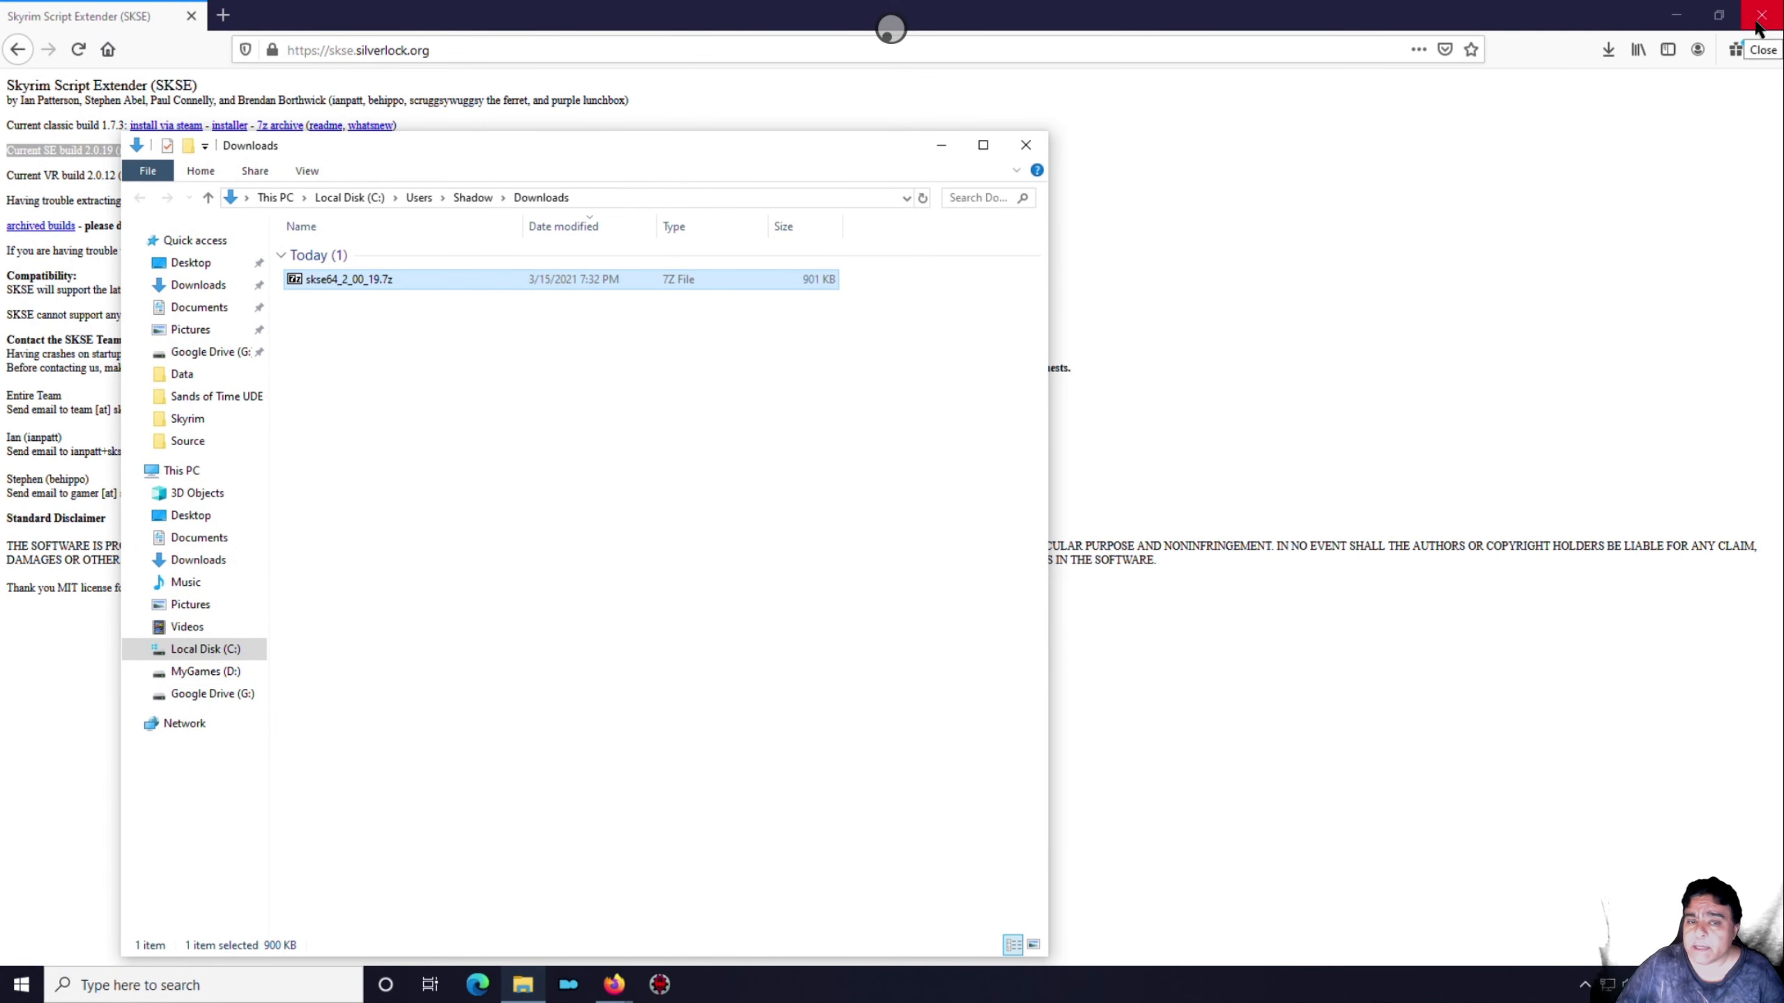
{"action": "left_click", "coordinate": [1686, 21]}
{"action": "left_click_drag", "start_coordinate": [506, 148], "coordinate": [1198, 77]}
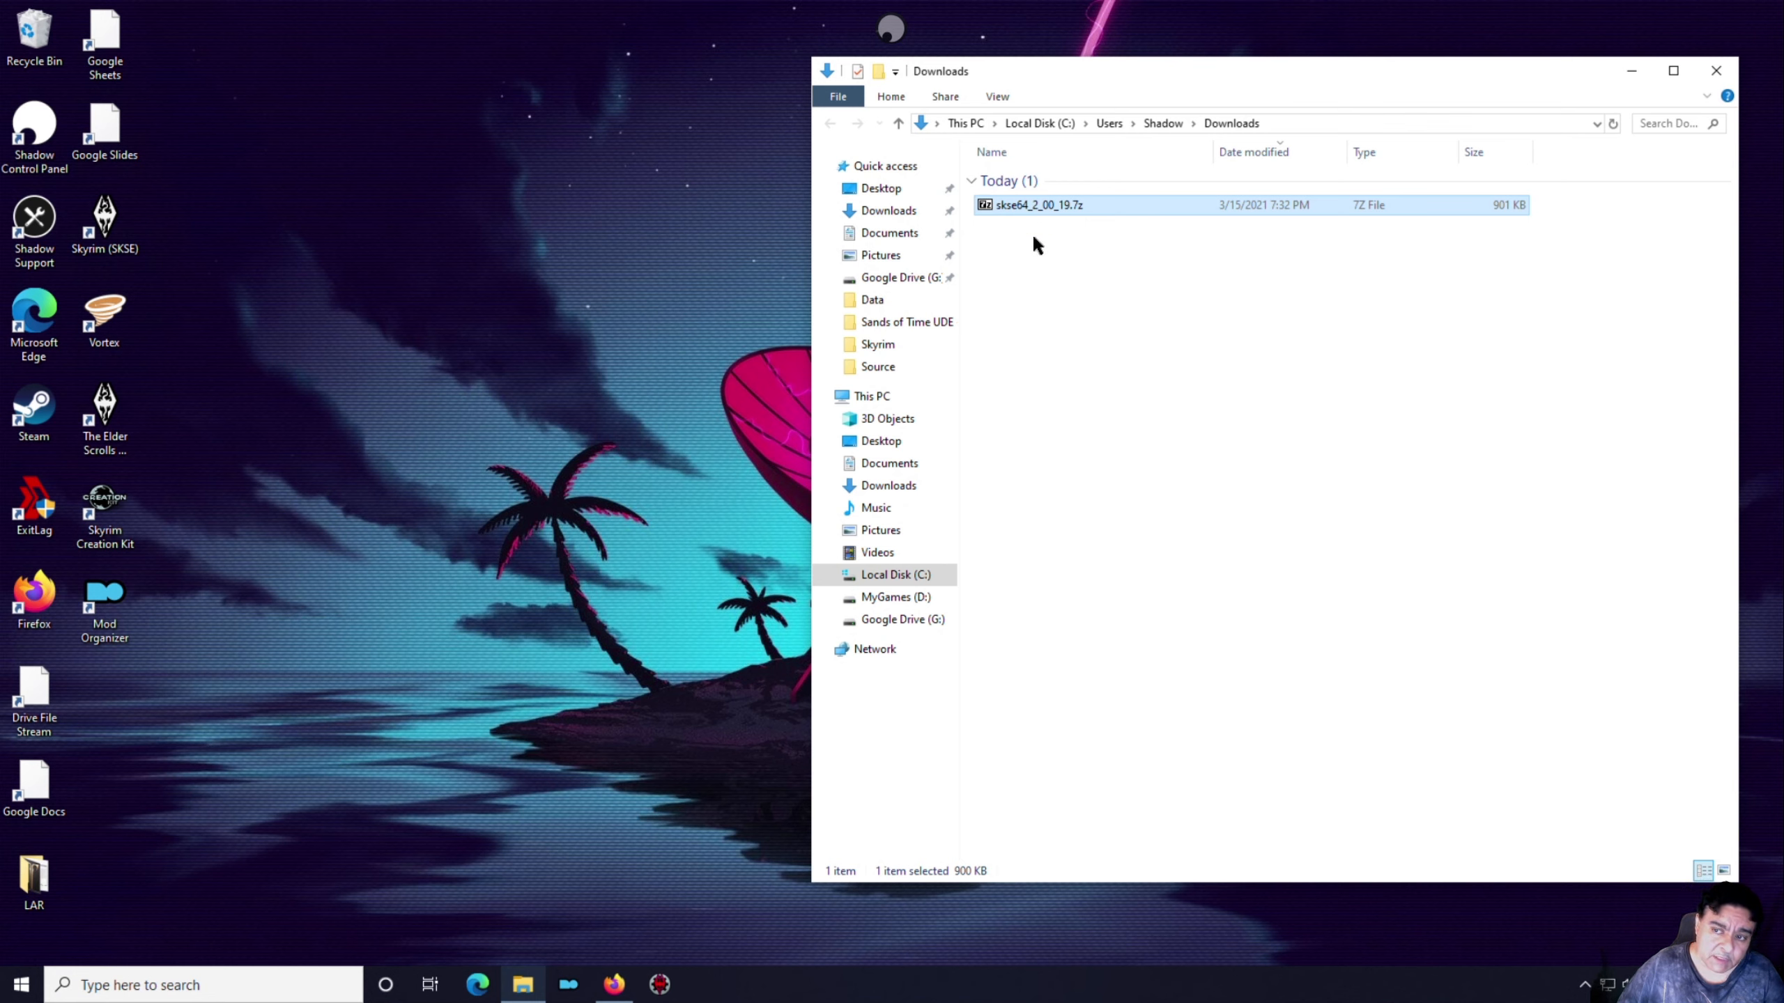
Switch to Firefox and save the 7-Zip 19.00 .exe installer for 64-bit x64 Windows from the 7-zip.org download page
{"action": "left_click", "coordinate": [612, 985]}
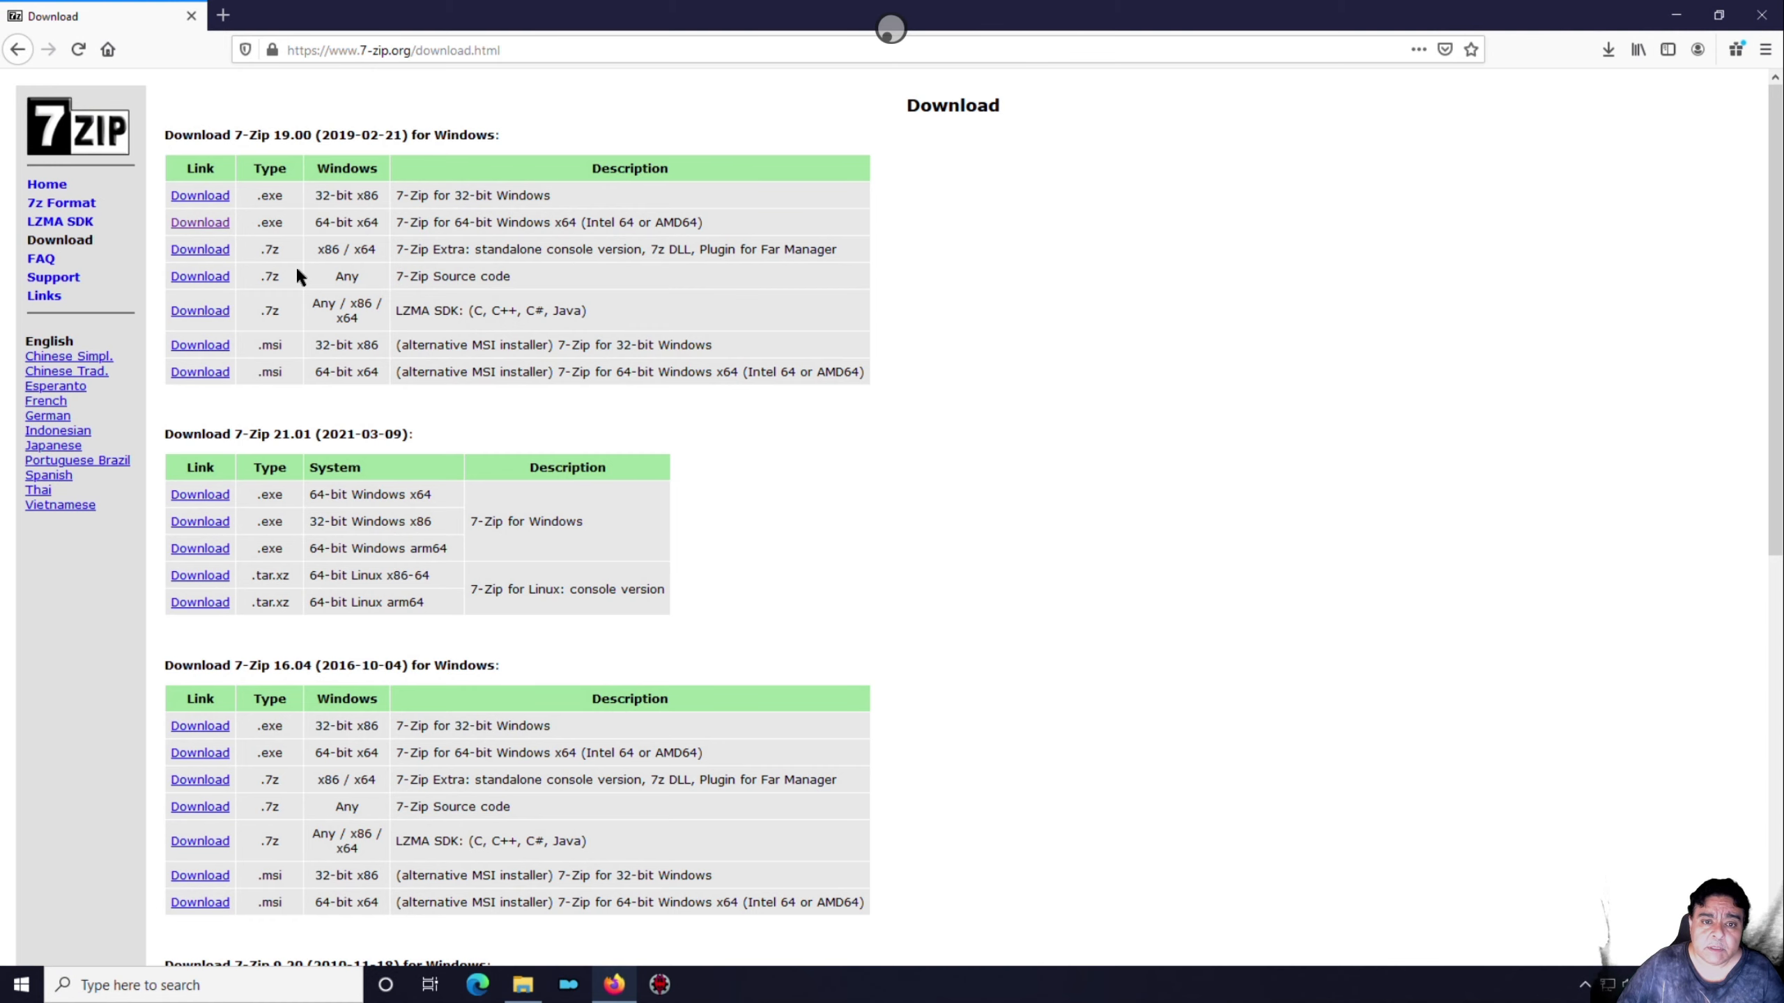
{"action": "left_click", "coordinate": [199, 223]}
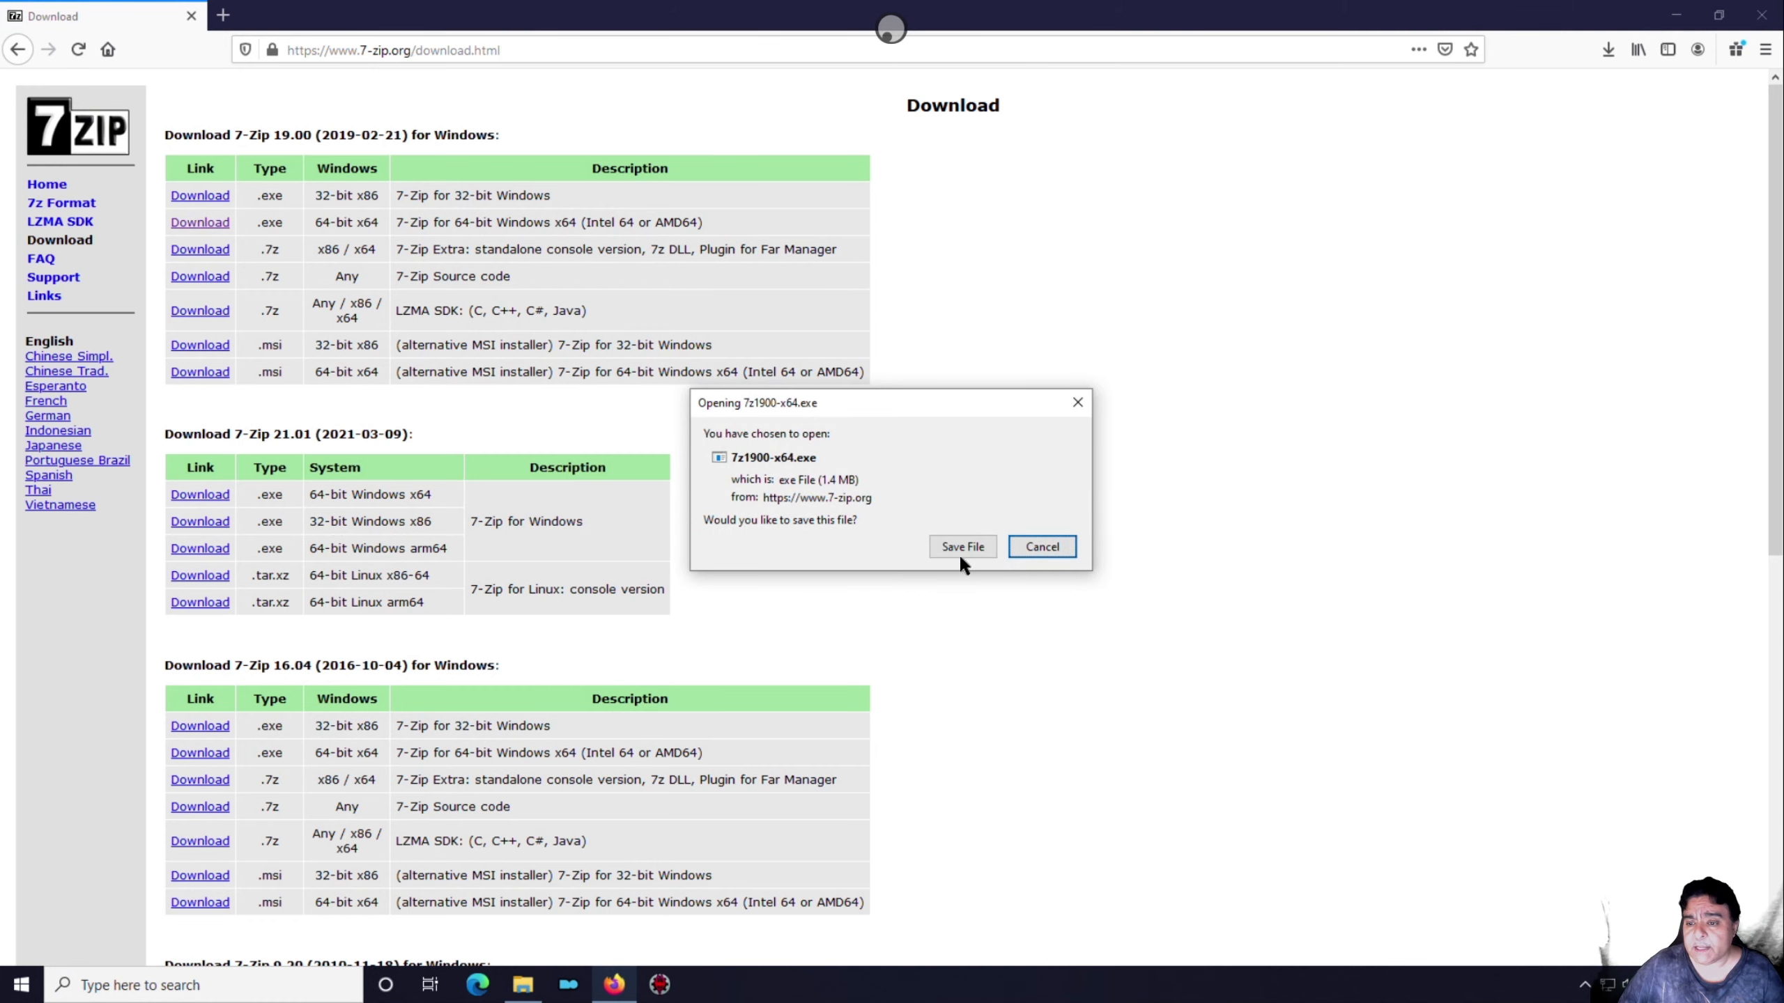
{"action": "left_click", "coordinate": [961, 552]}
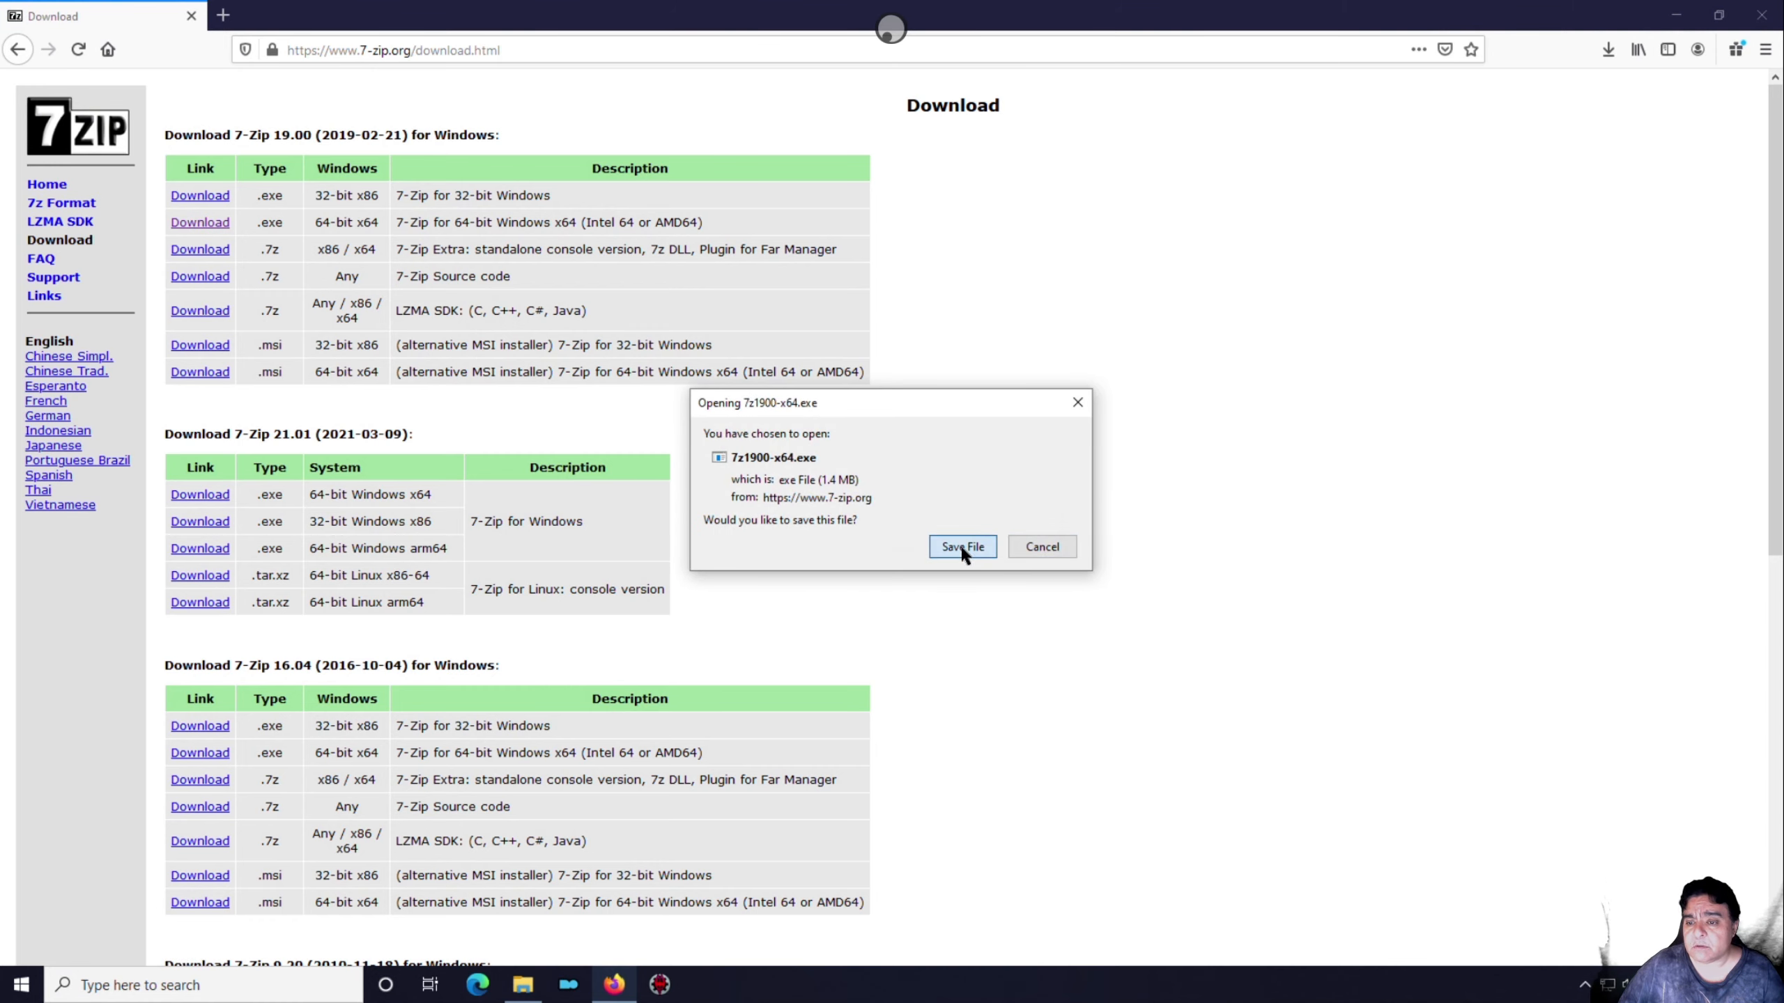
Run the downloaded 7z1900-x64.exe to install 7-Zip in C:\Program Files\7-Zip\, and close the browser
{"action": "left_click", "coordinate": [1605, 50]}
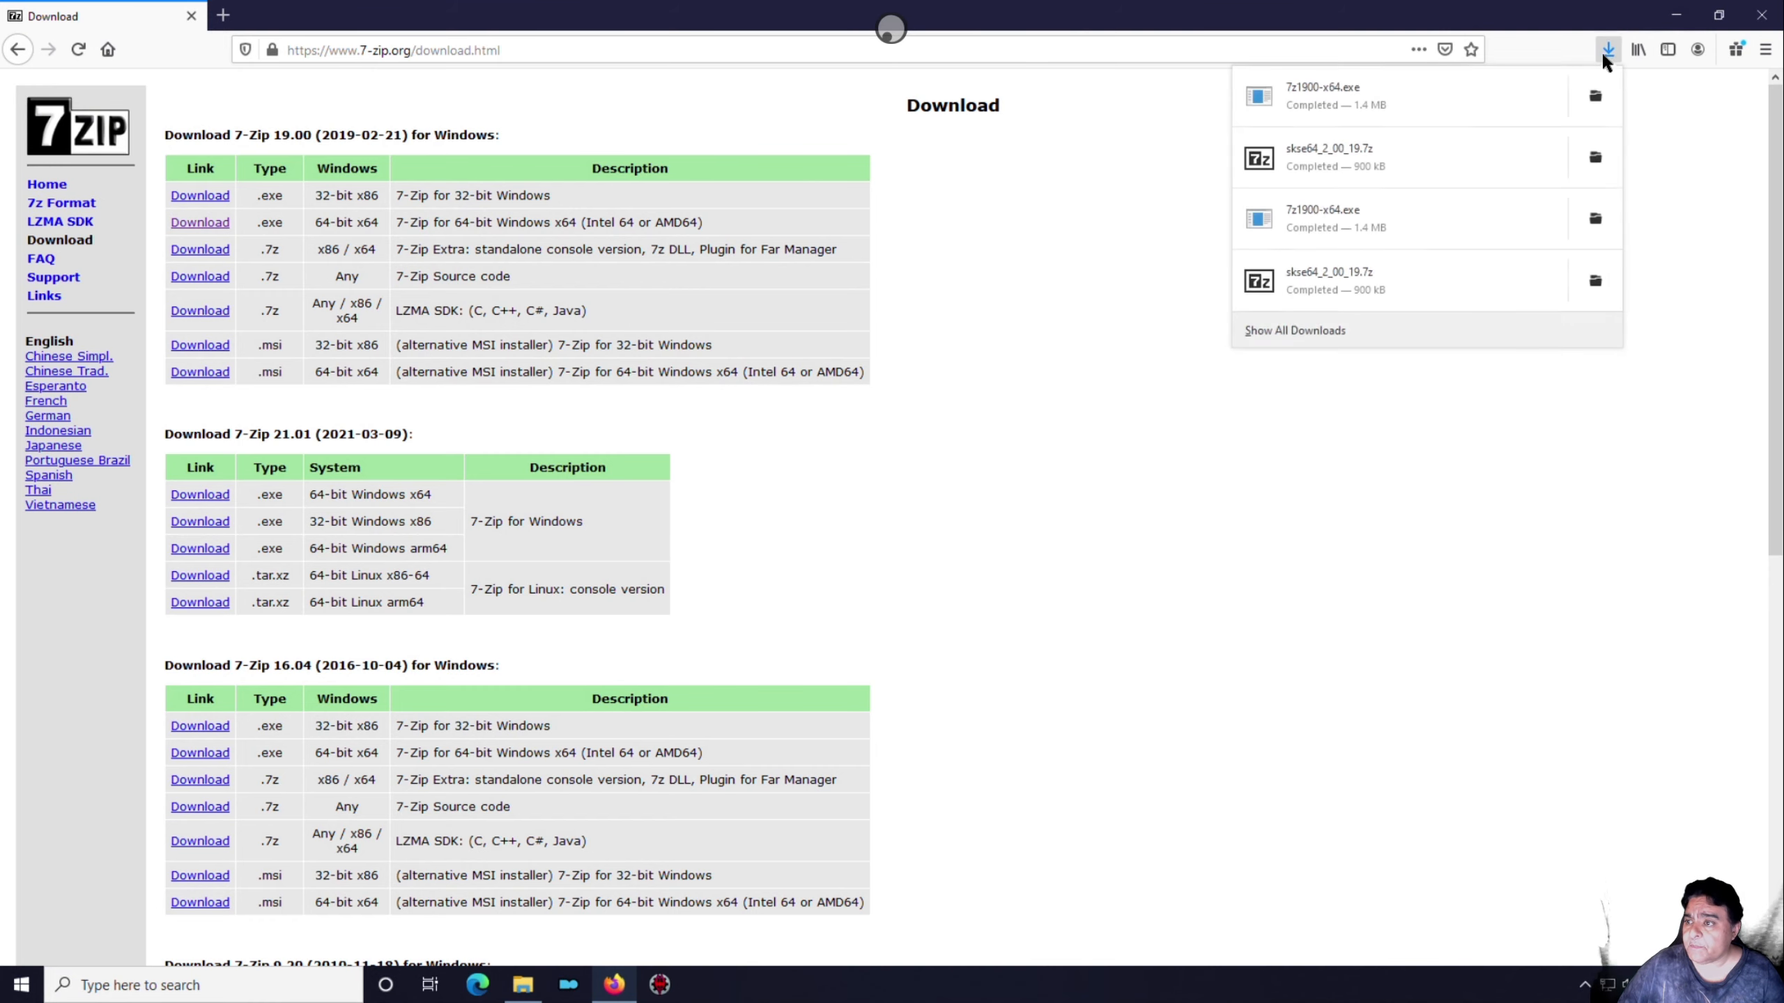
{"action": "left_click", "coordinate": [1320, 89]}
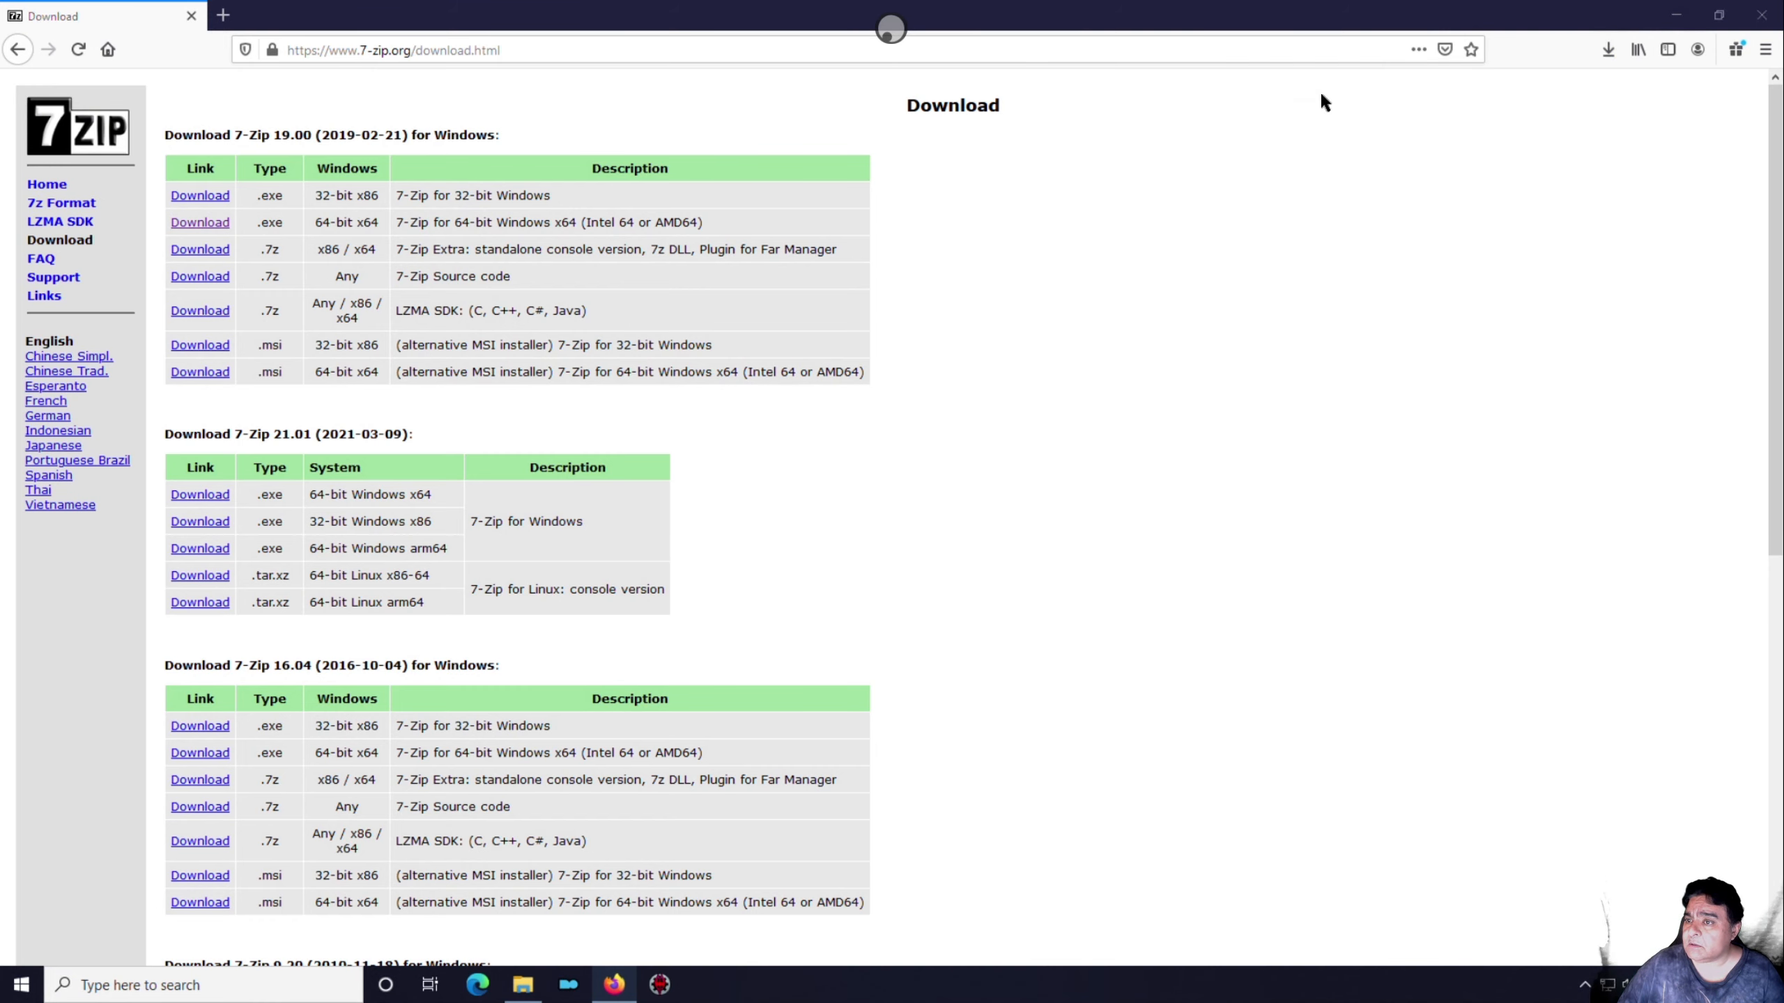
{"action": "left_click", "coordinate": [805, 625]}
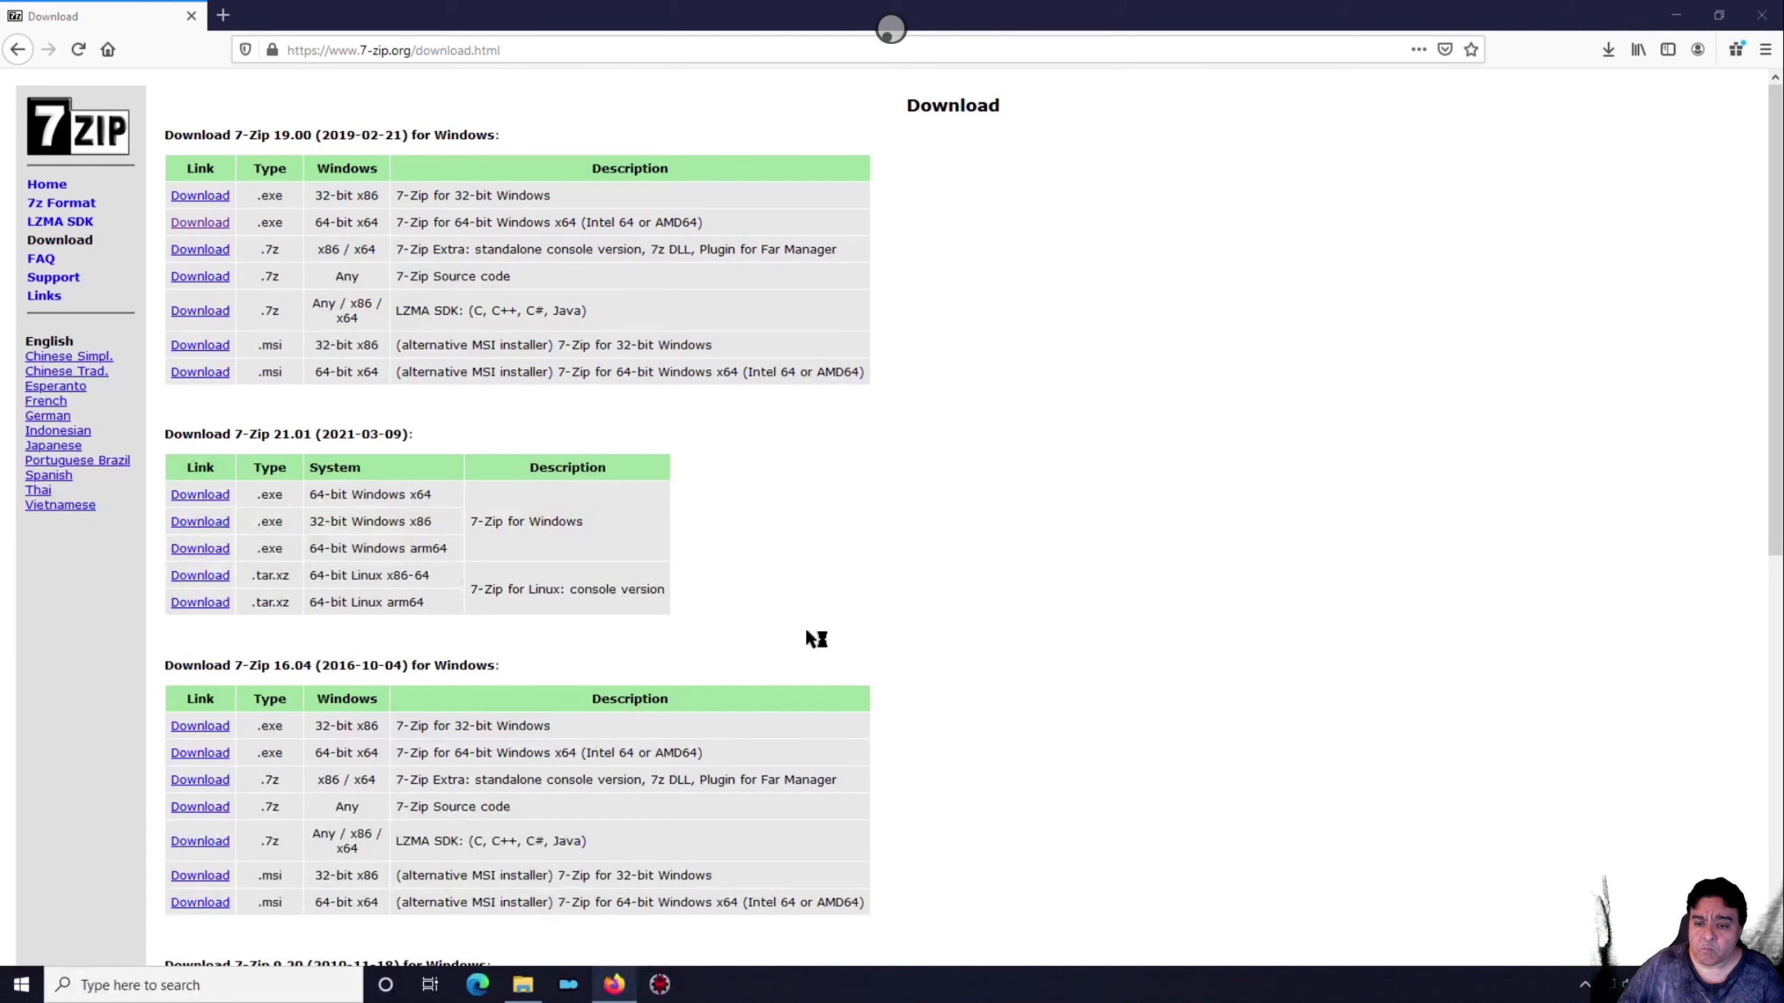
{"action": "left_click", "coordinate": [887, 552]}
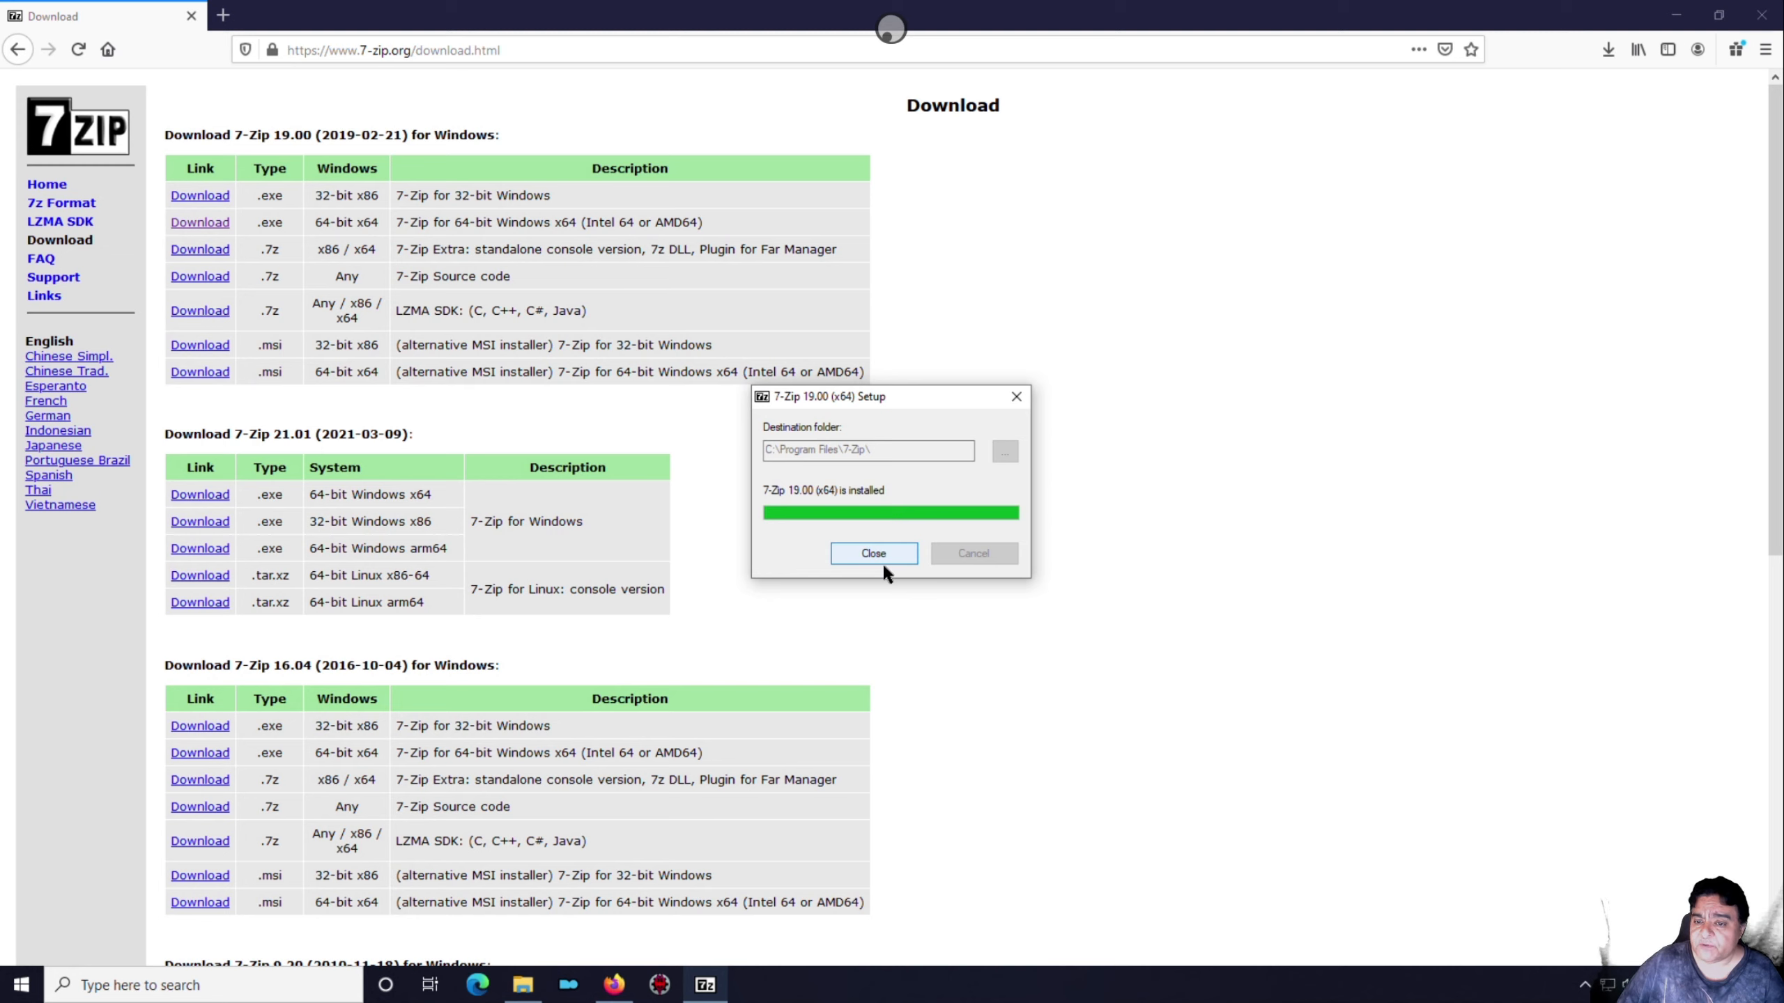
{"action": "left_click", "coordinate": [873, 553]}
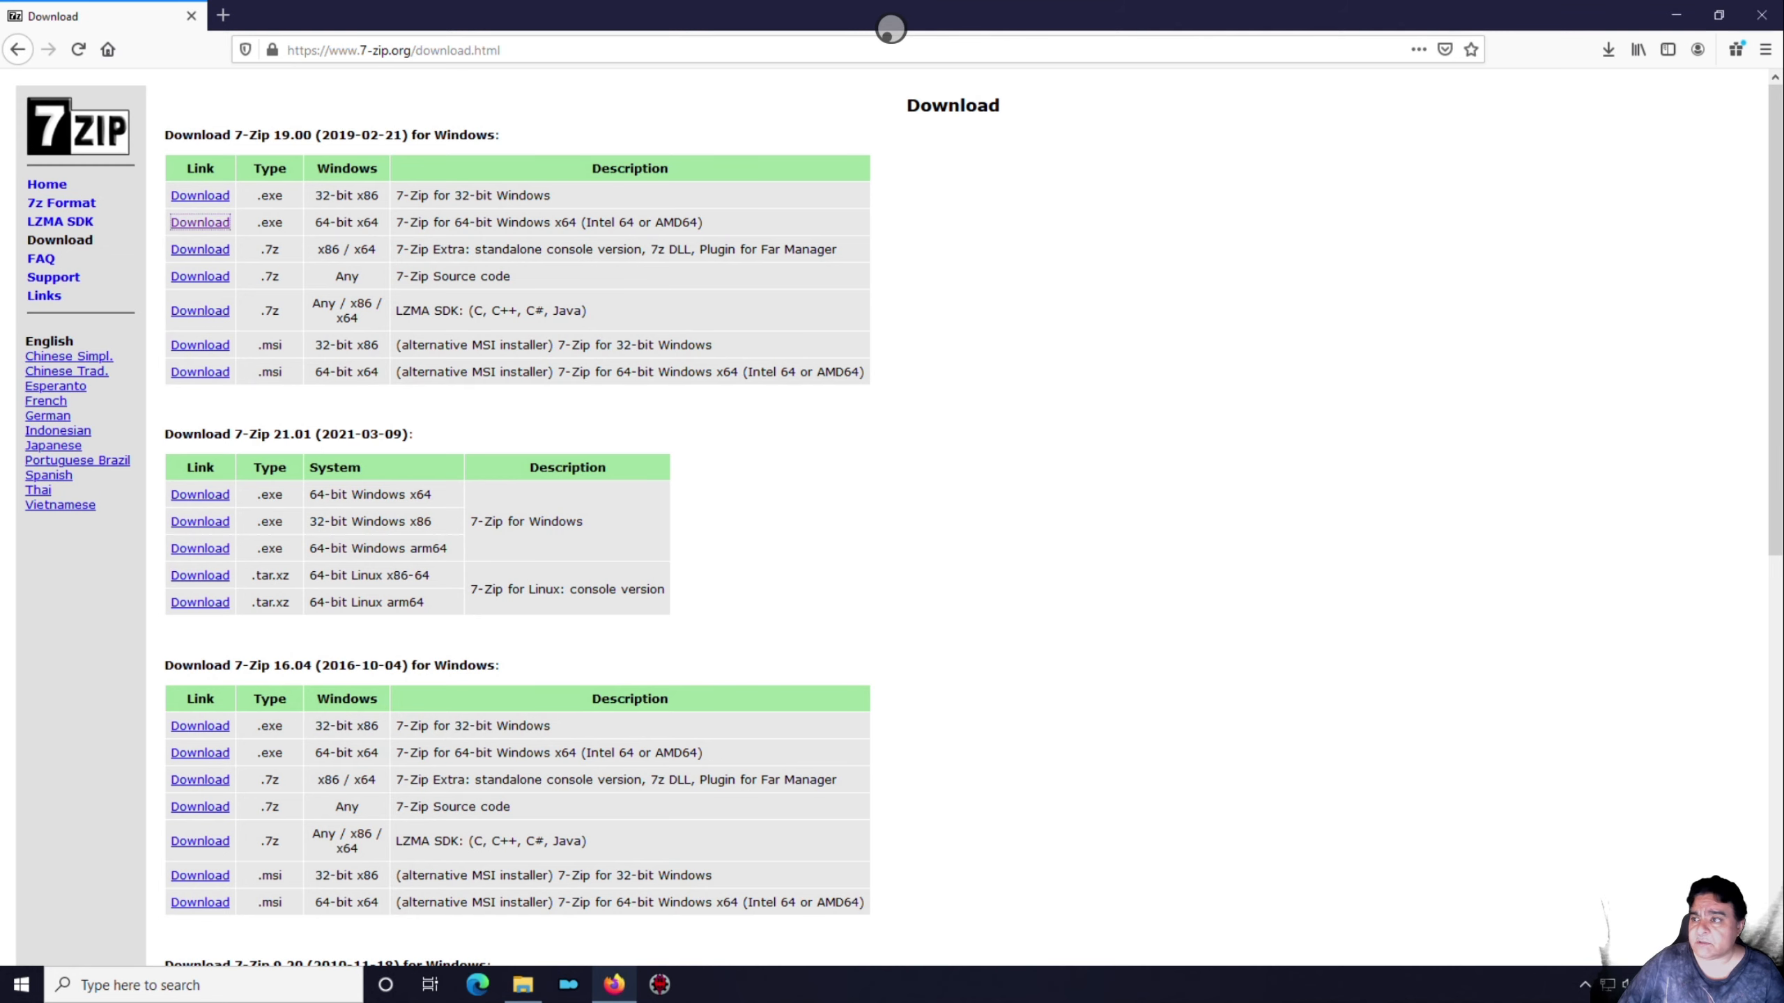
{"action": "left_click", "coordinate": [1763, 15]}
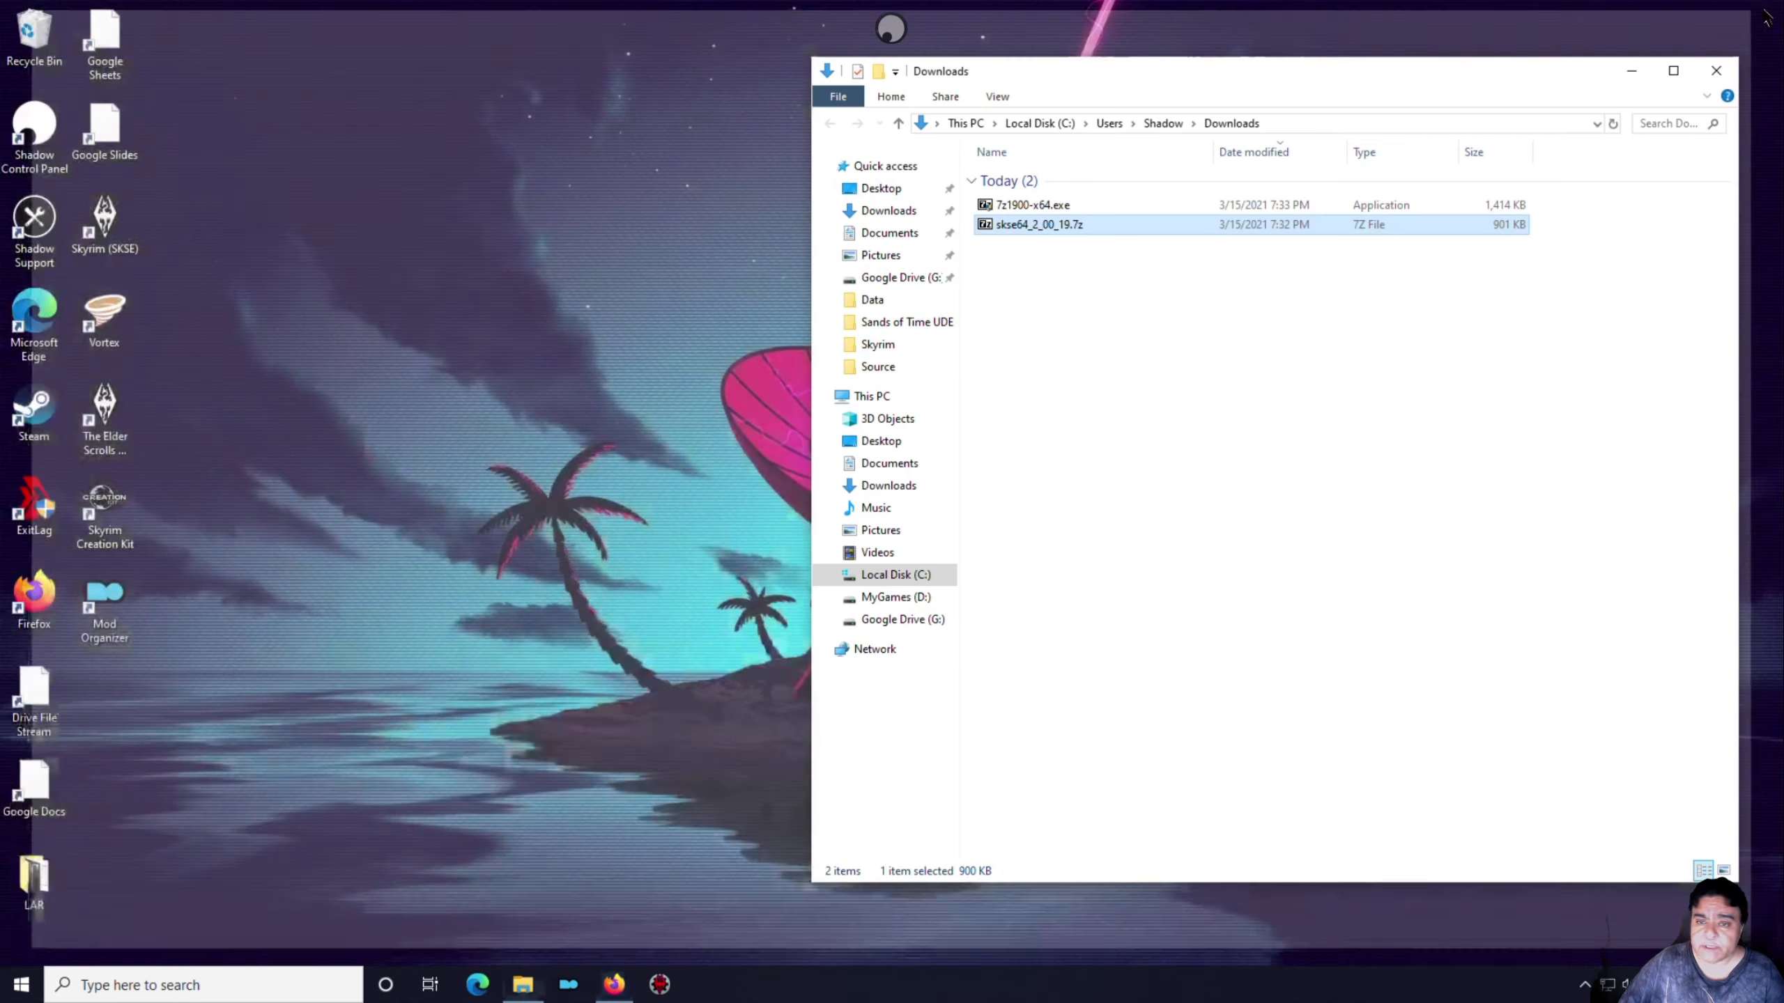
Move the Downloads window toward the middle of the desktop and empty the Recycle Bin
{"action": "left_click_drag", "start_coordinate": [1049, 67], "coordinate": [804, 76]}
{"action": "right_click", "coordinate": [18, 42]}
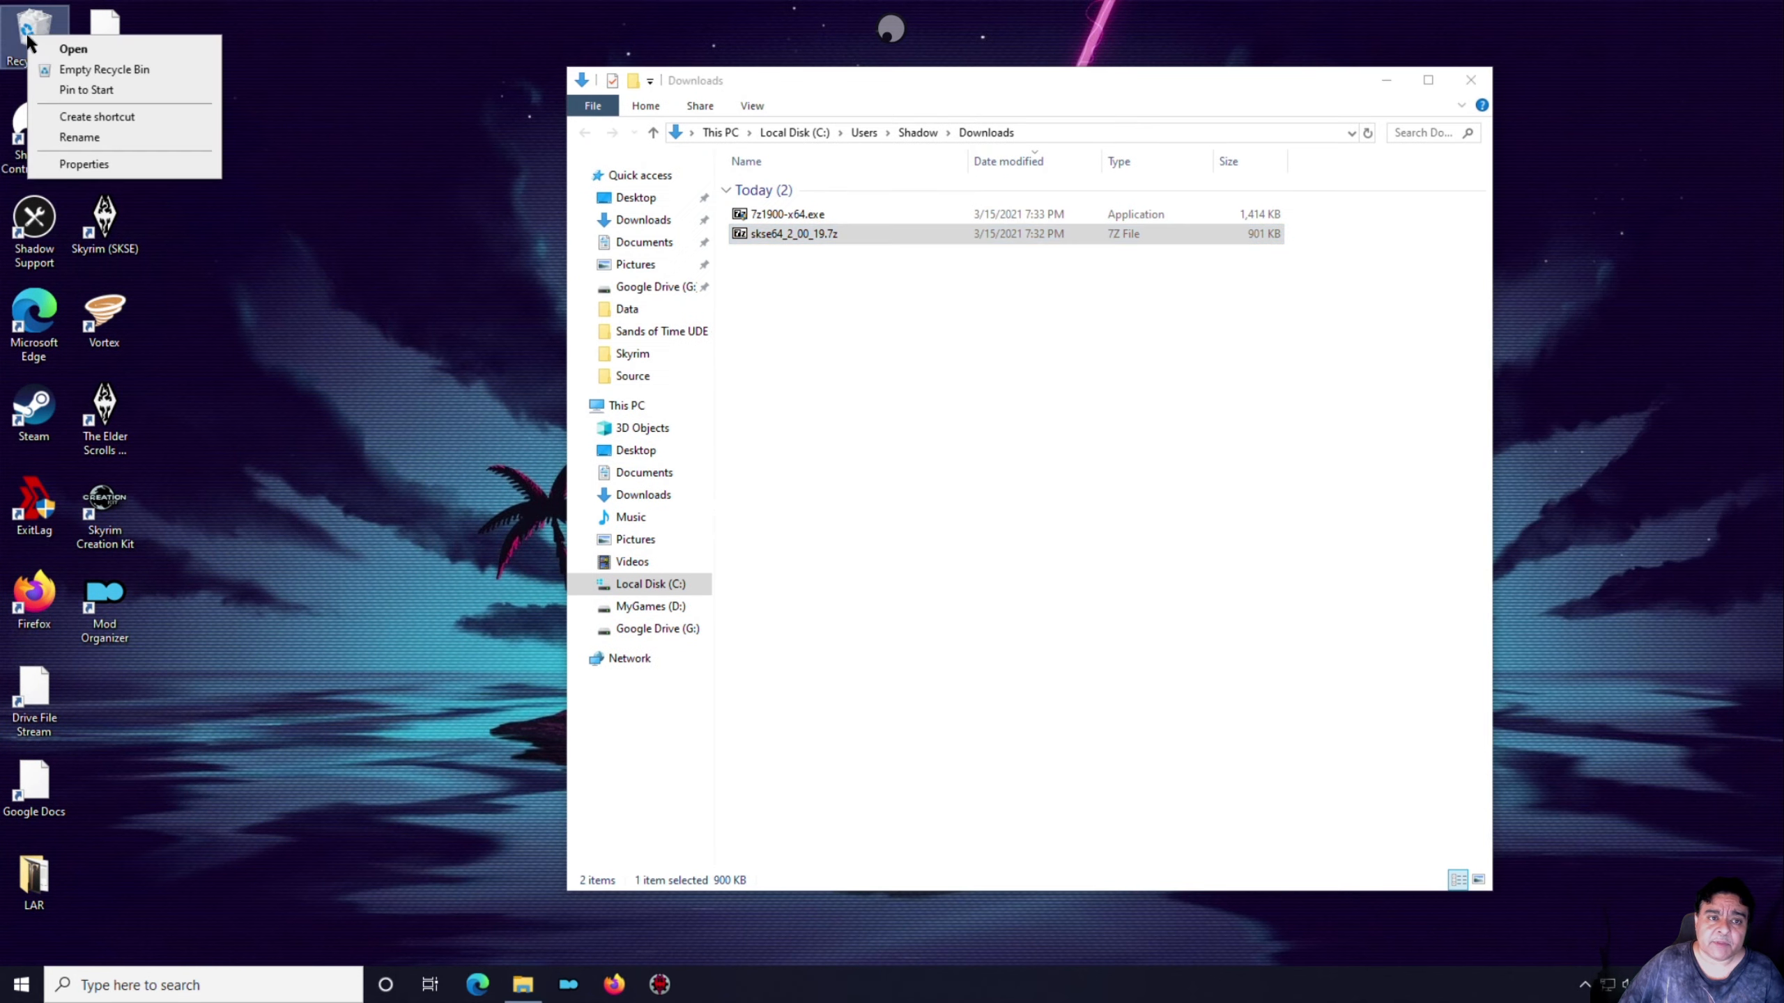
{"action": "left_click", "coordinate": [87, 61]}
{"action": "left_click", "coordinate": [953, 505]}
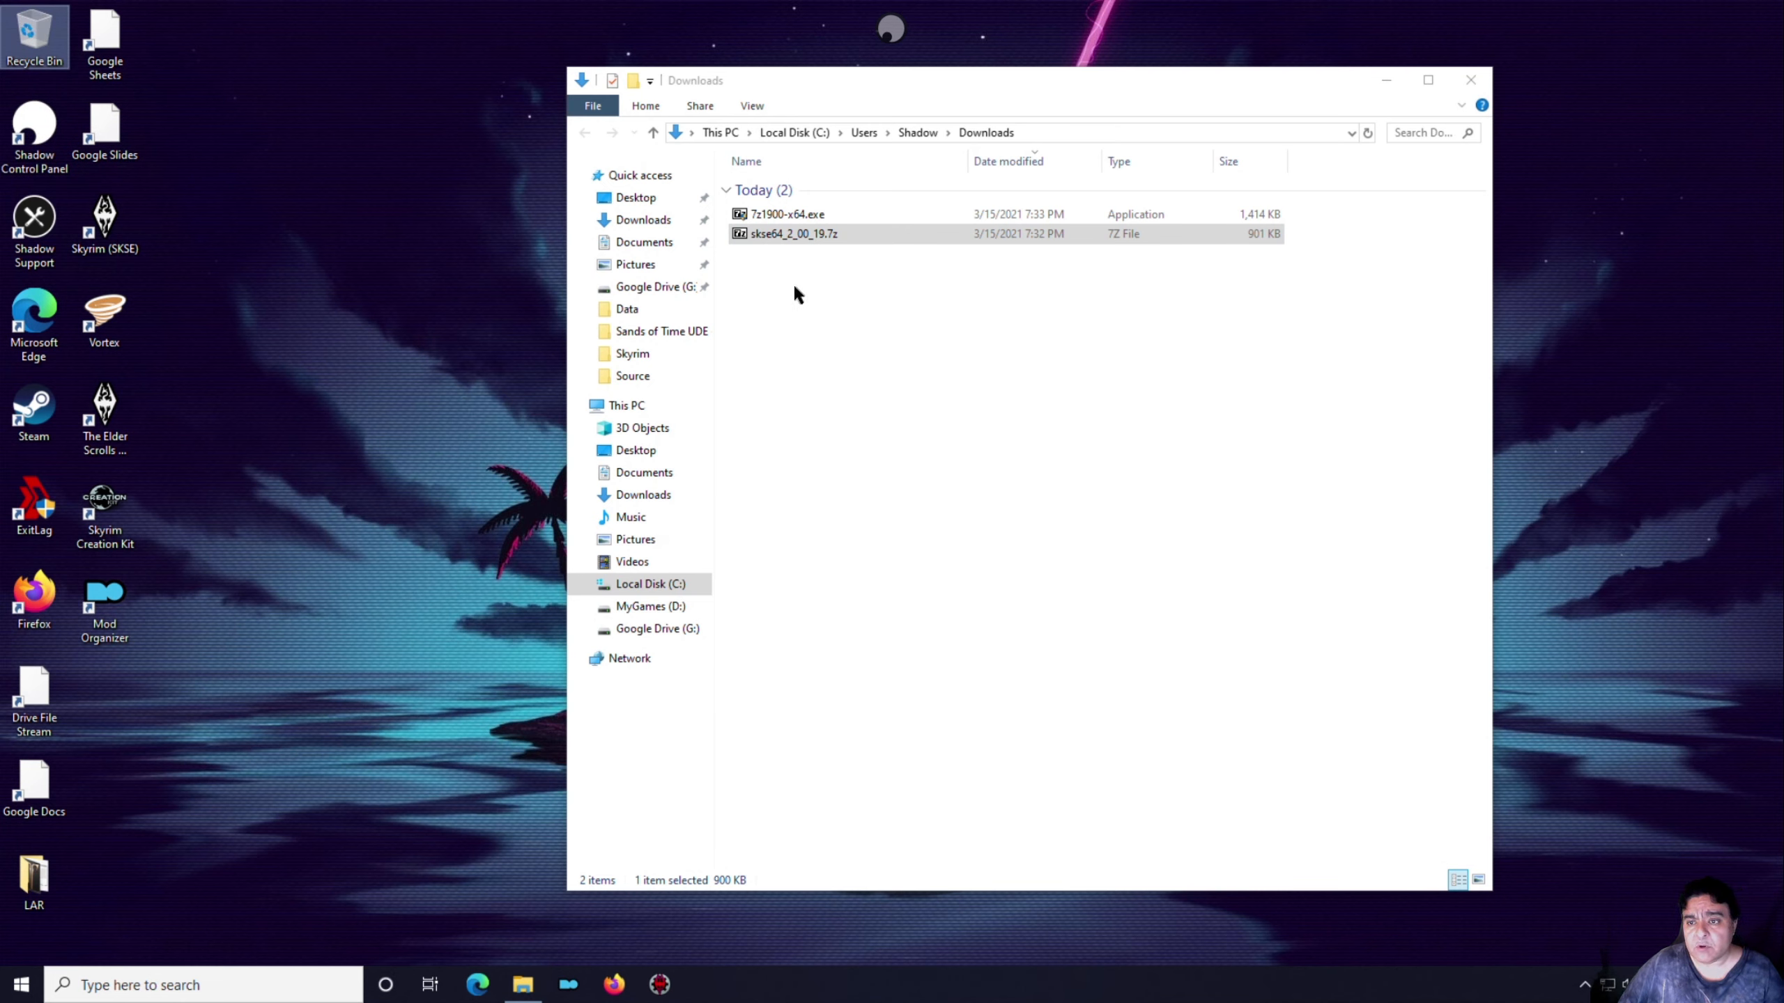
Delete the 7z1900-x64.exe installer from the Downloads folder
{"action": "left_click", "coordinate": [787, 232]}
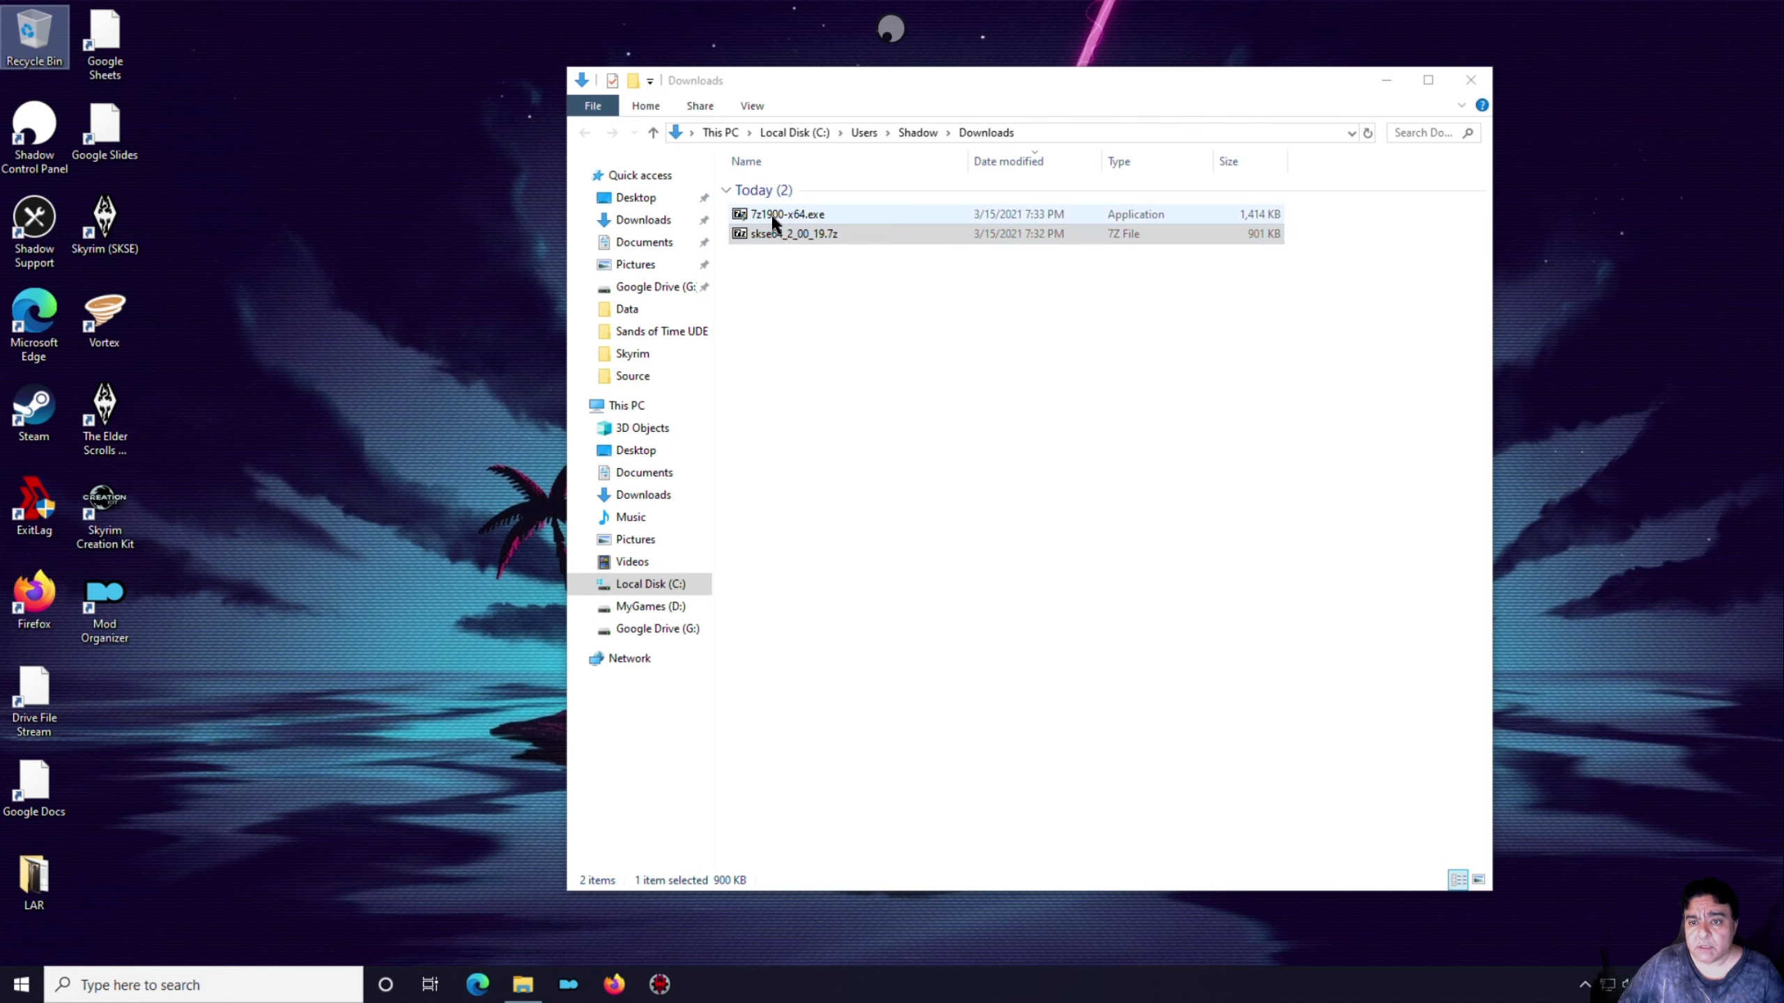
{"action": "left_click", "coordinate": [770, 214]}
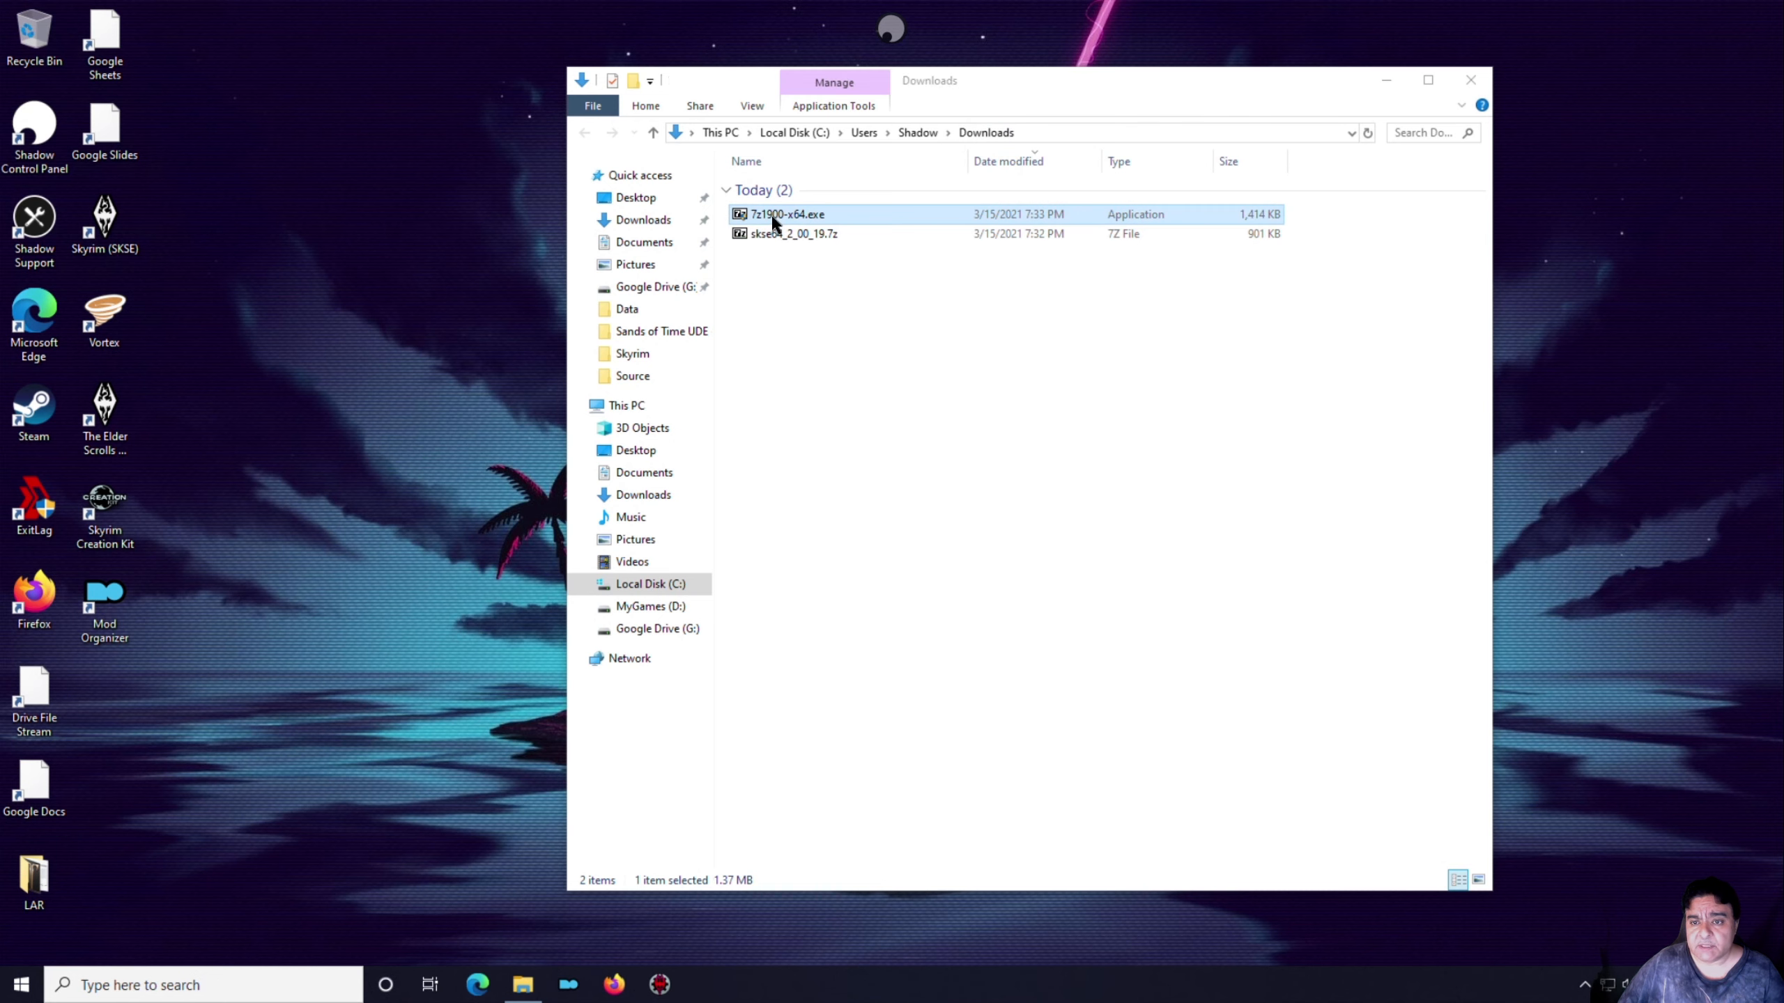
{"action": "right_click", "coordinate": [811, 218]}
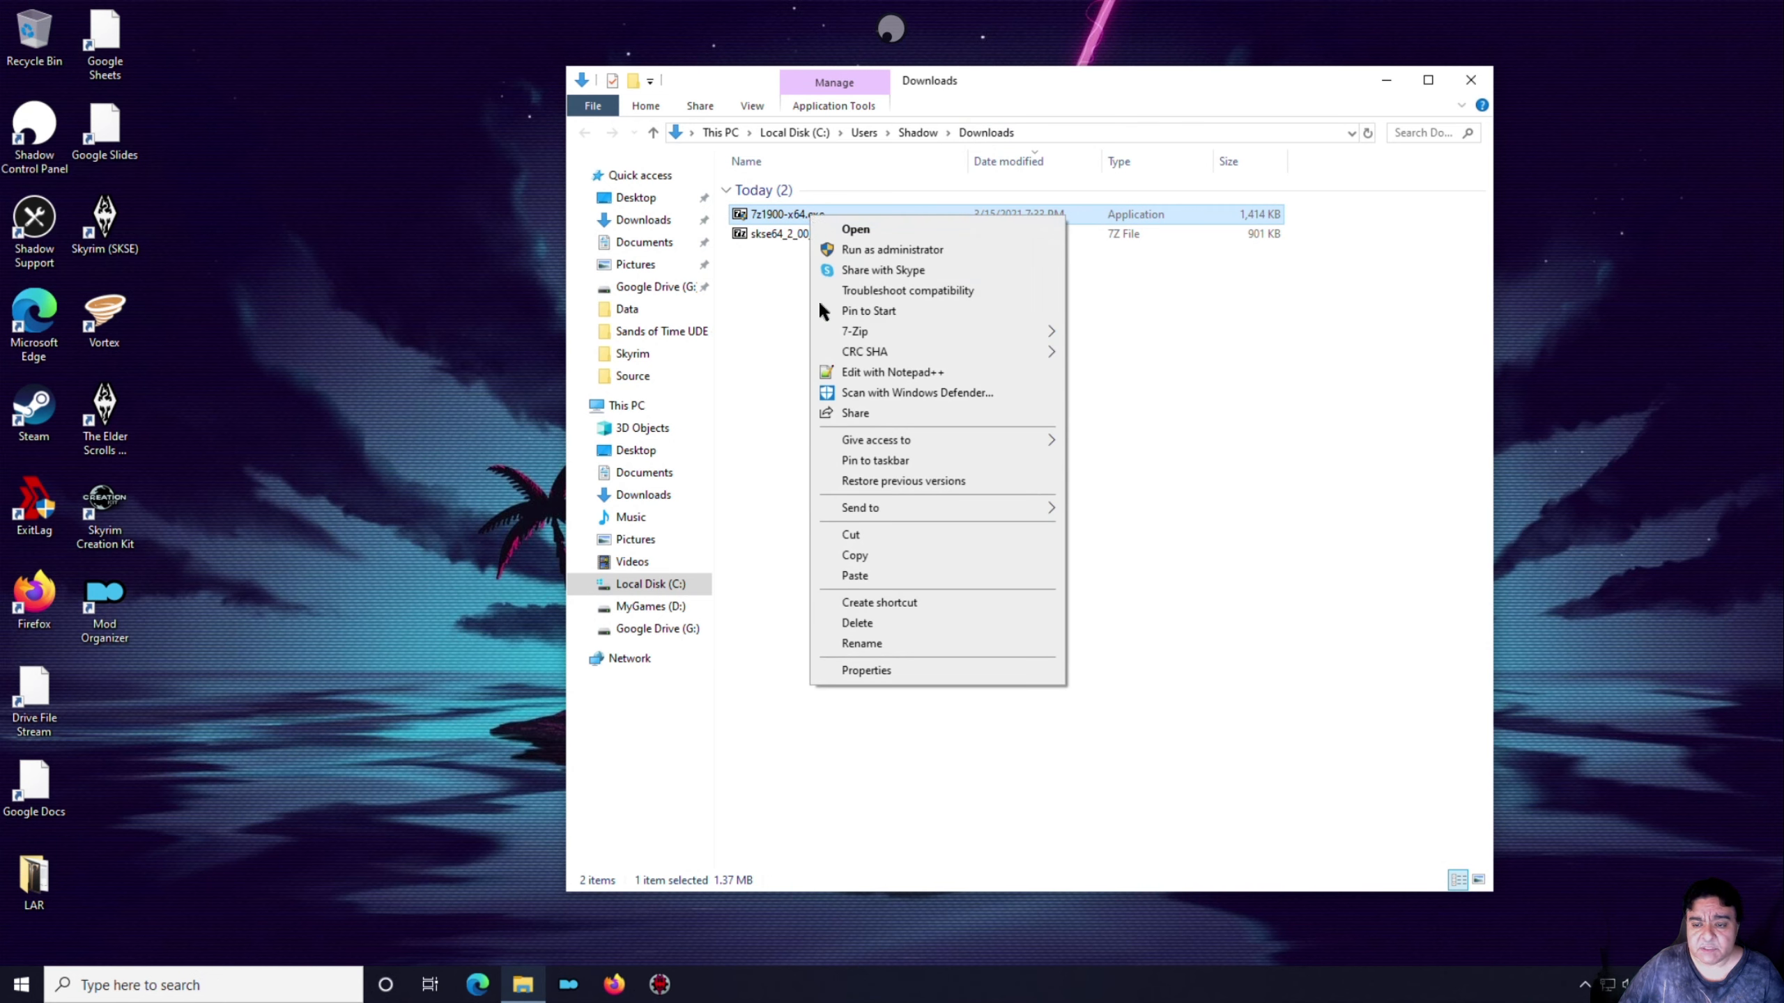
{"action": "left_click", "coordinate": [866, 624]}
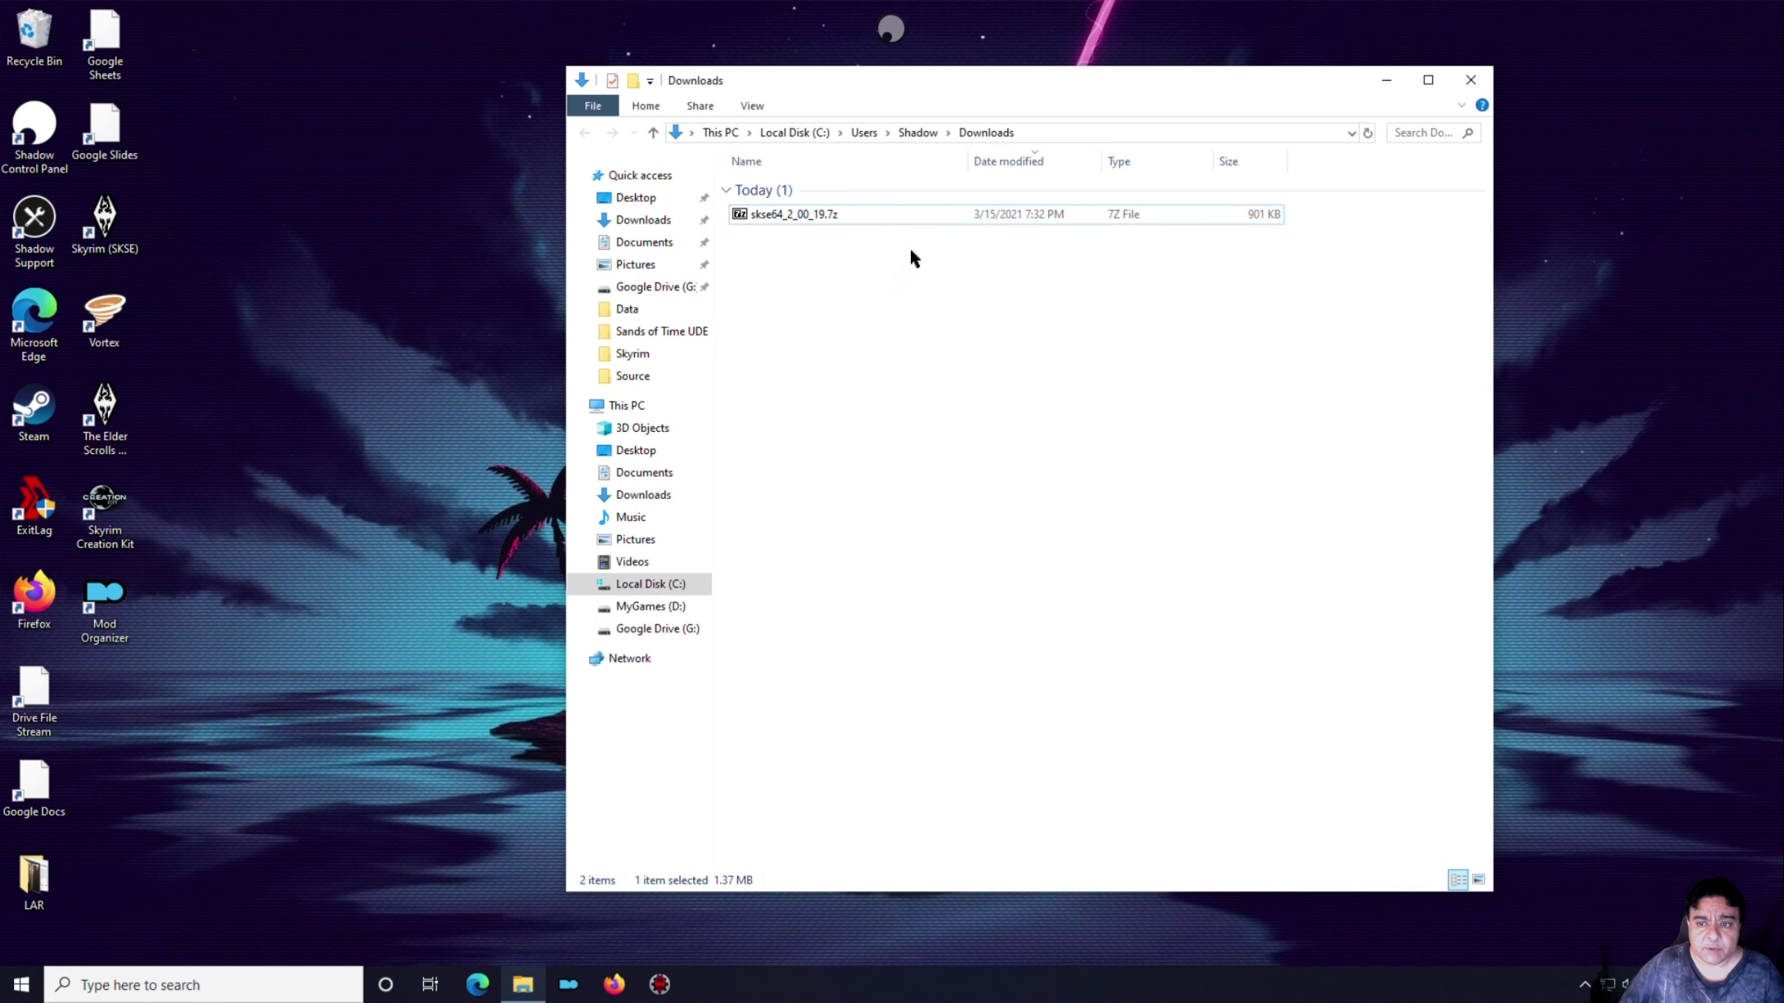
Extract skse64_2_00_19.7z directly into the Downloads folder with 7-Zip's Extract Here
{"action": "left_click", "coordinate": [815, 215]}
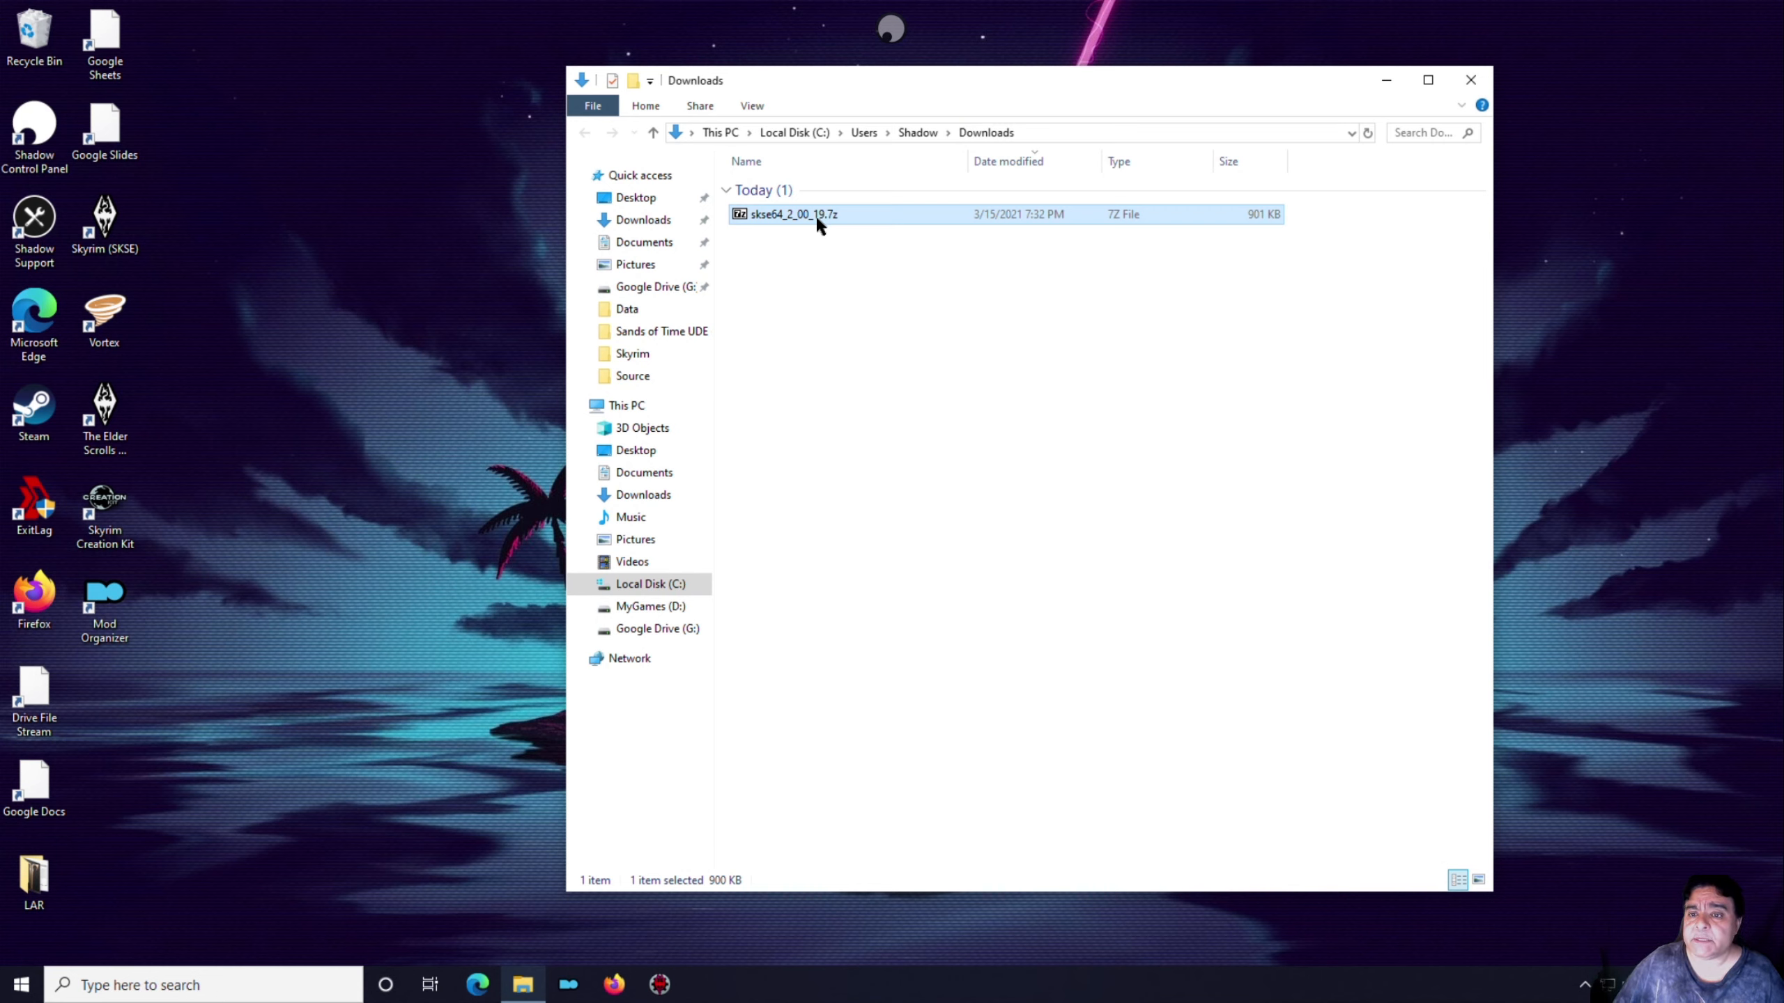
{"action": "right_click", "coordinate": [817, 221]}
{"action": "mouse_move", "coordinate": [867, 271]}
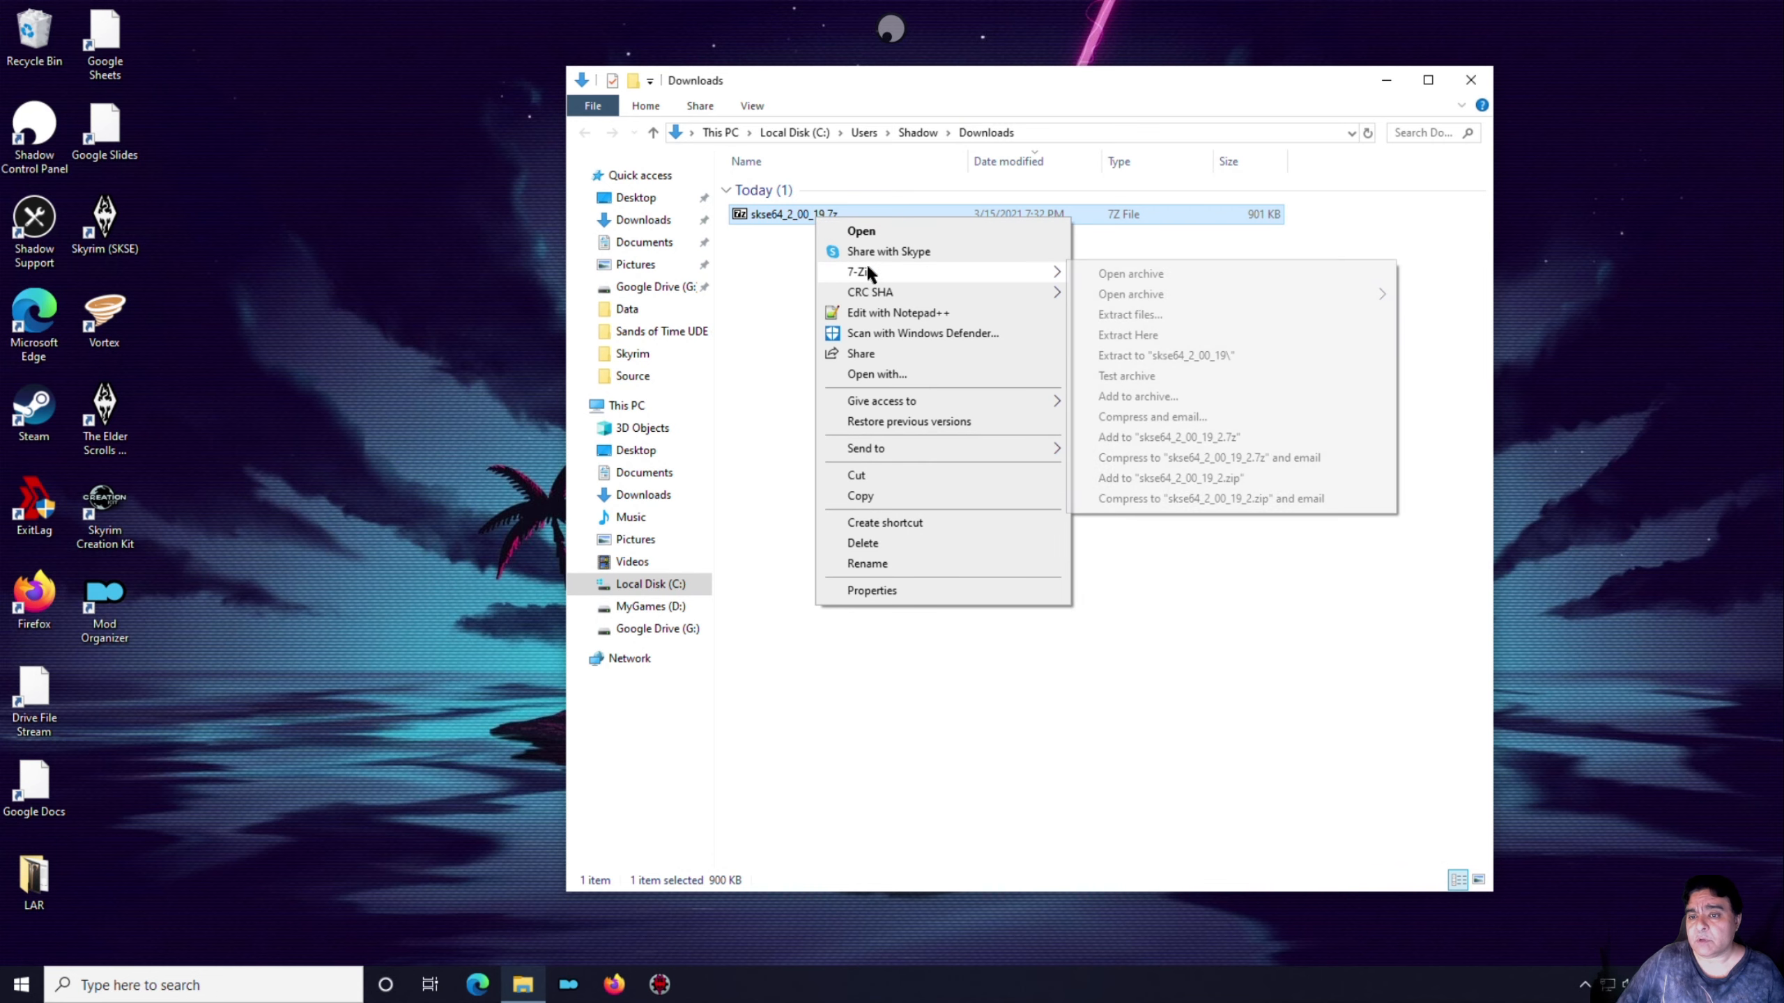
{"action": "left_click", "coordinate": [1168, 334]}
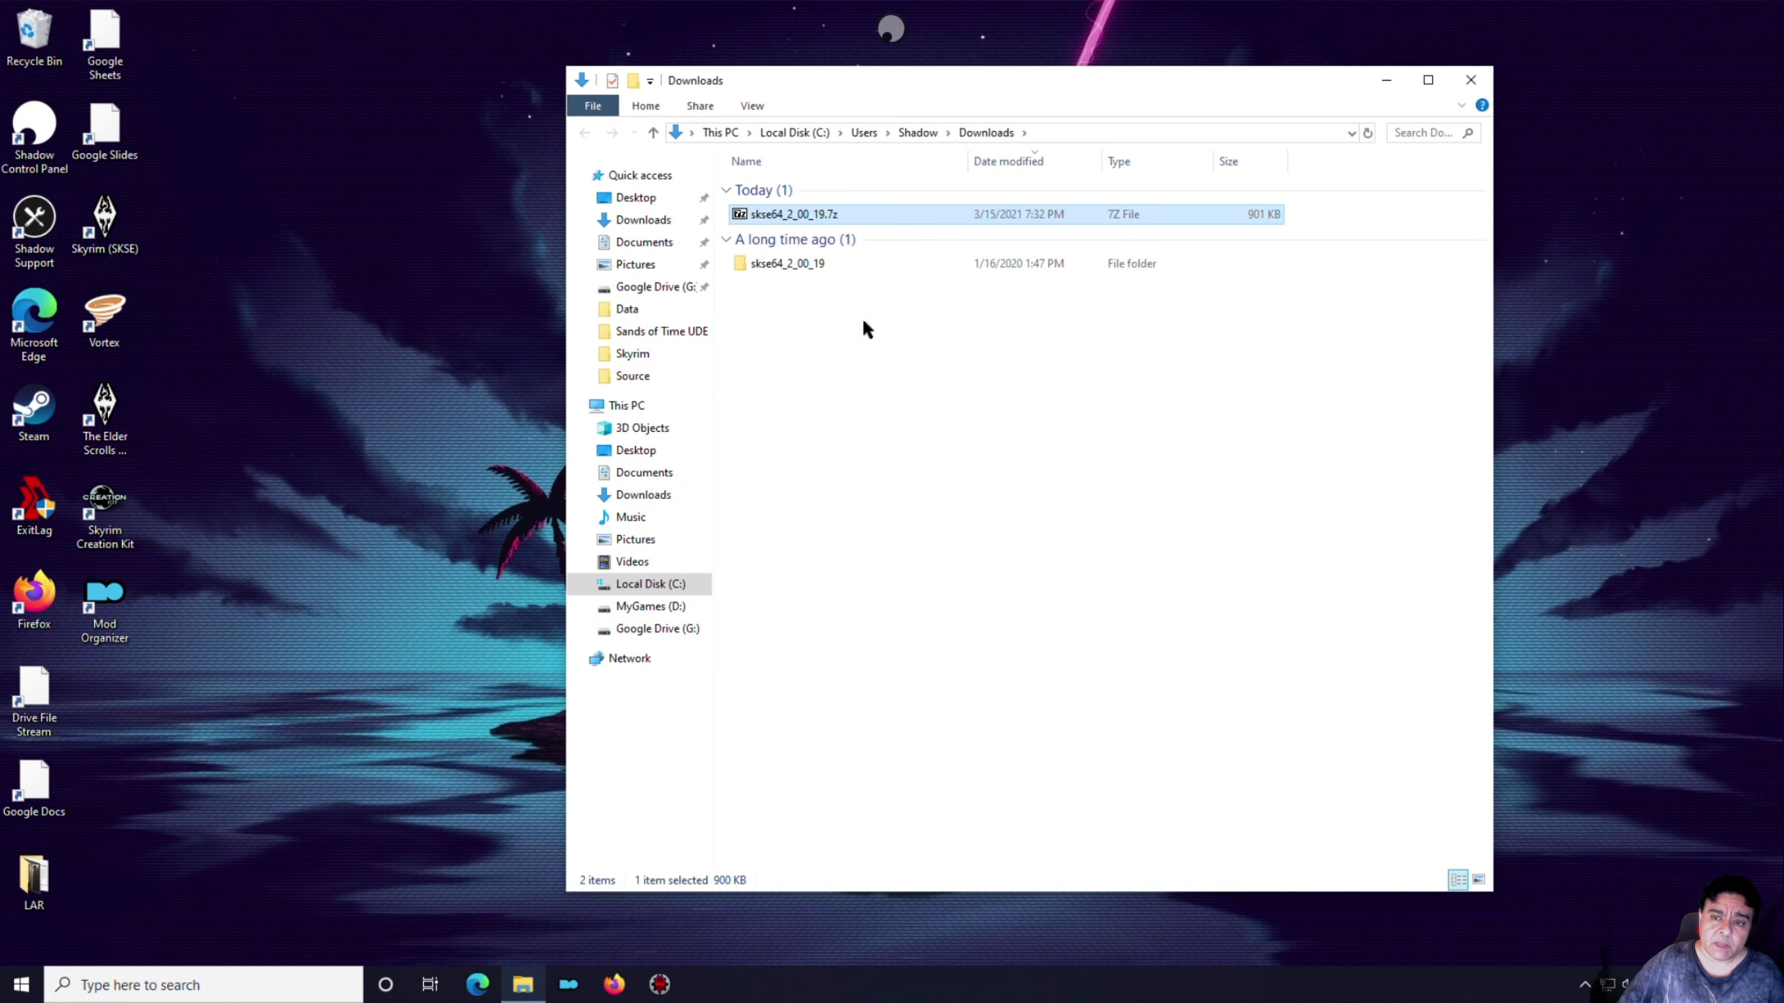
Open the extracted skse64_2_00_19 folder, check its Data and src folders, and move the window aside to make room for another
{"action": "double_click", "coordinate": [797, 264]}
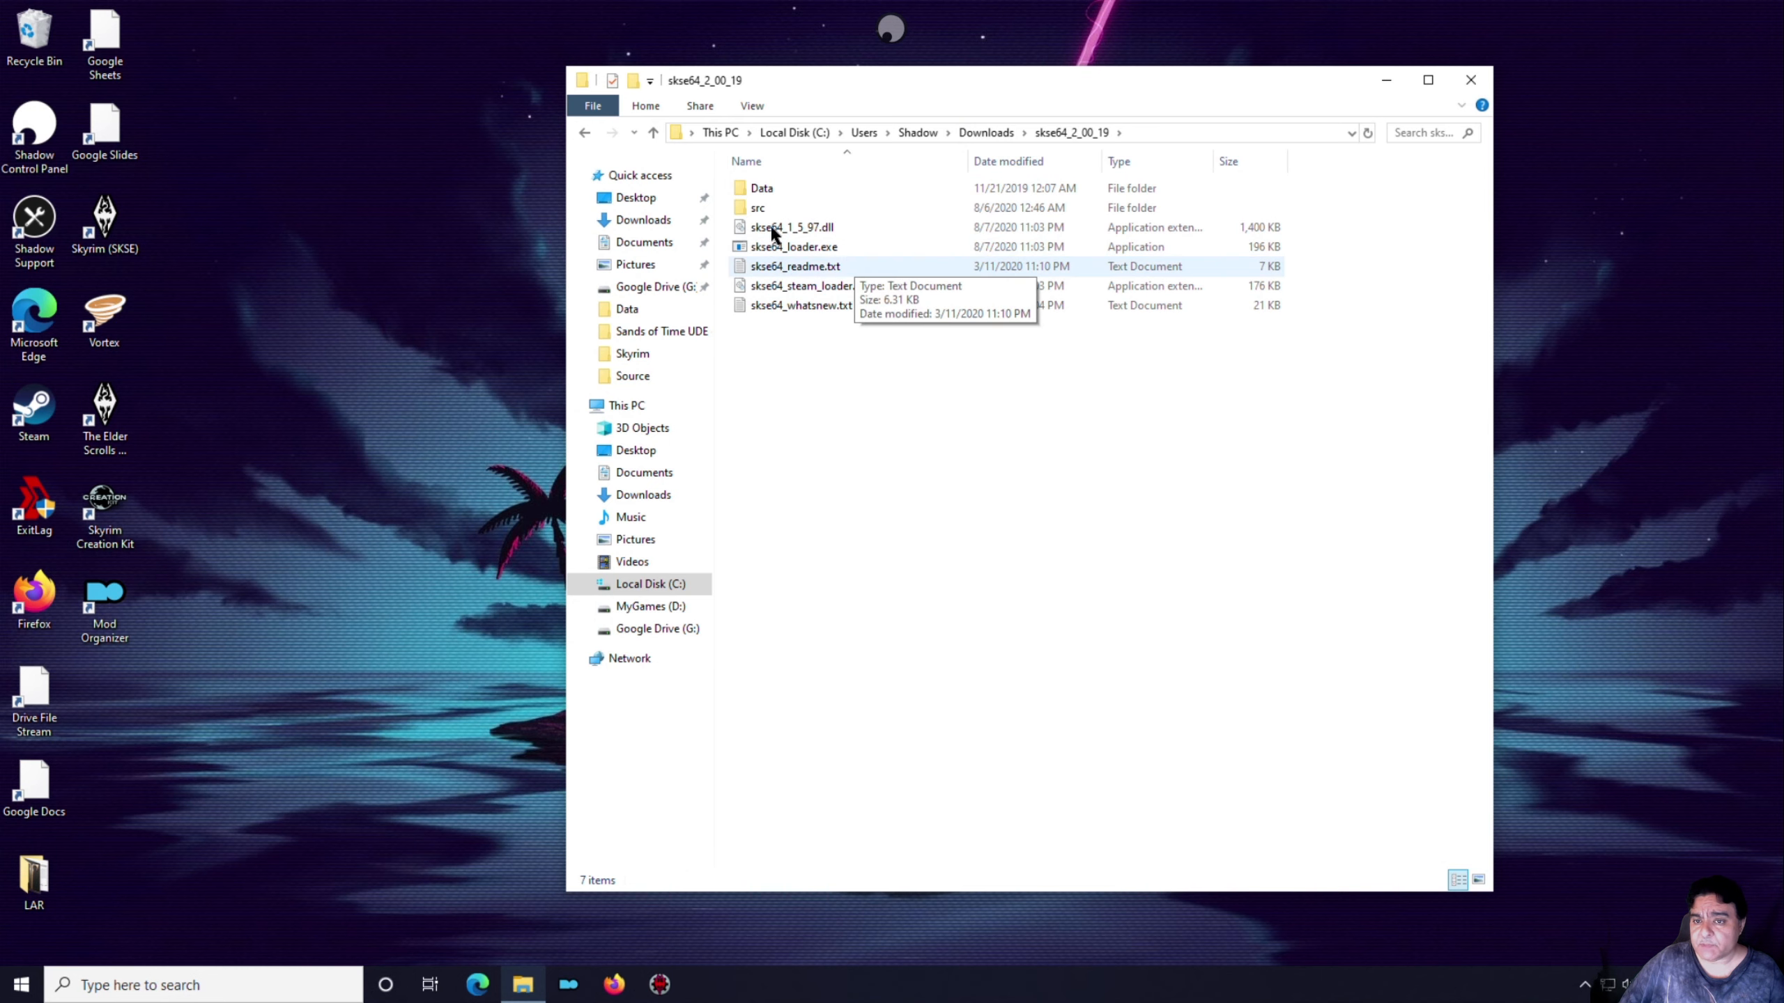
{"action": "left_click", "coordinate": [757, 186]}
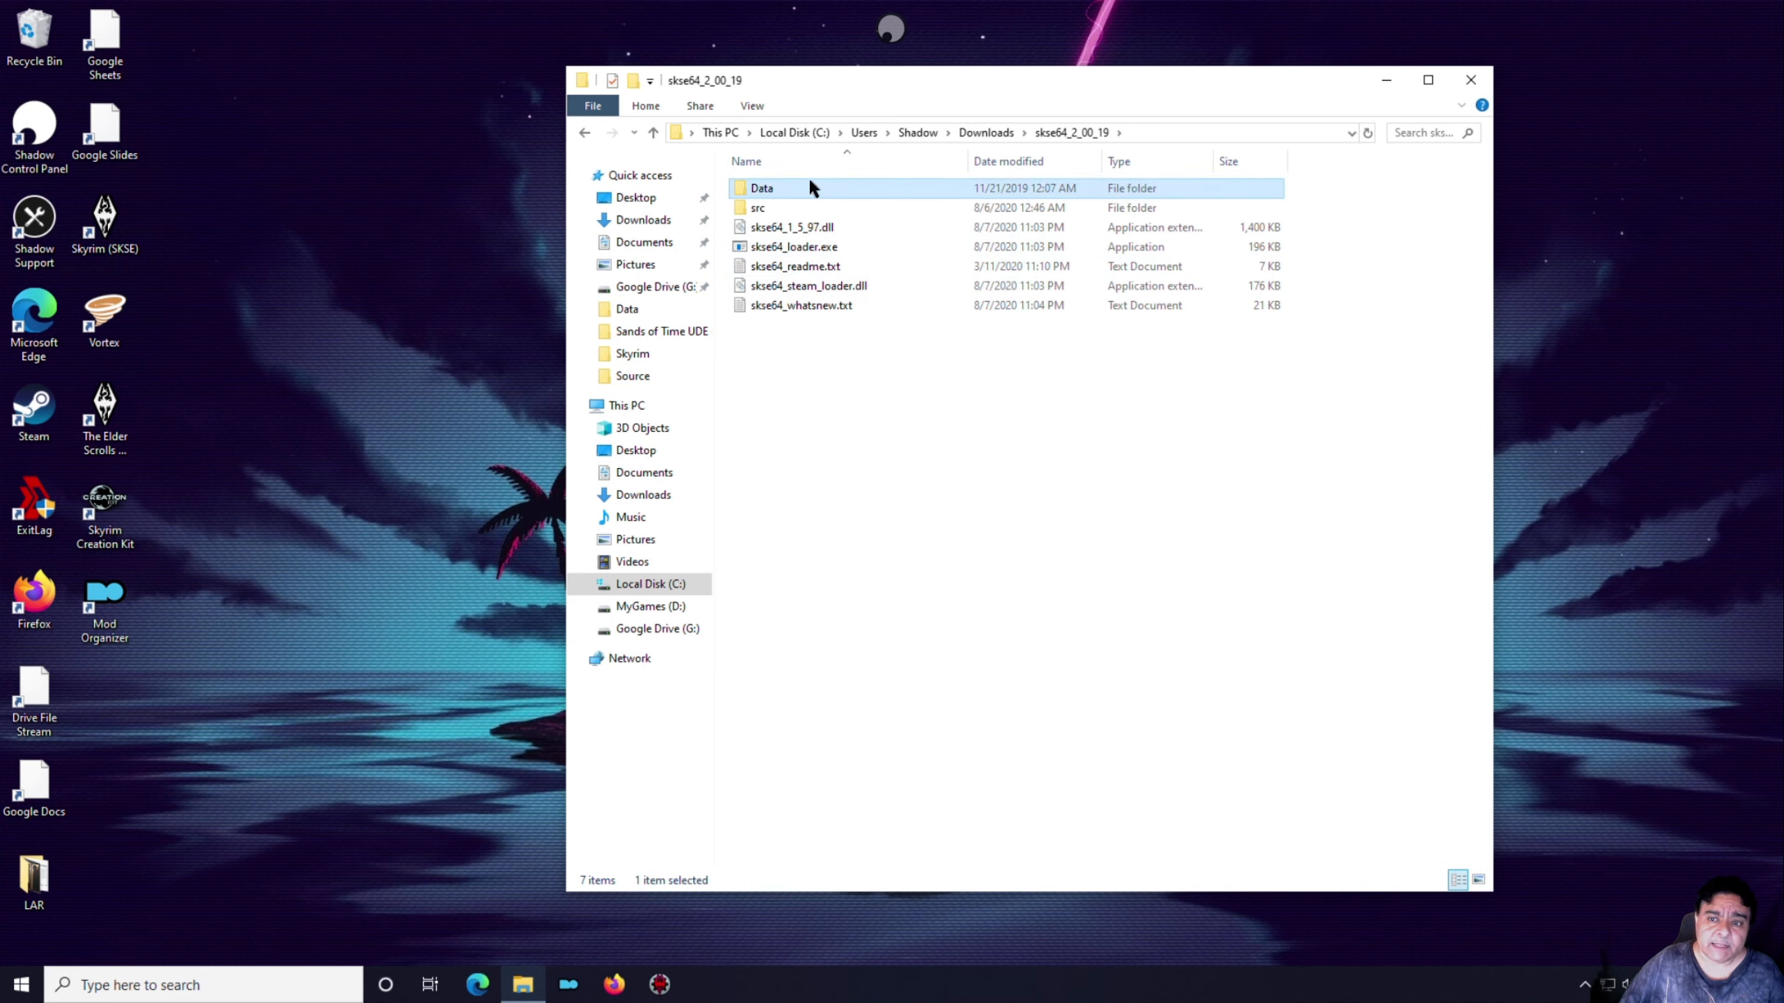
{"action": "left_click", "coordinate": [749, 208]}
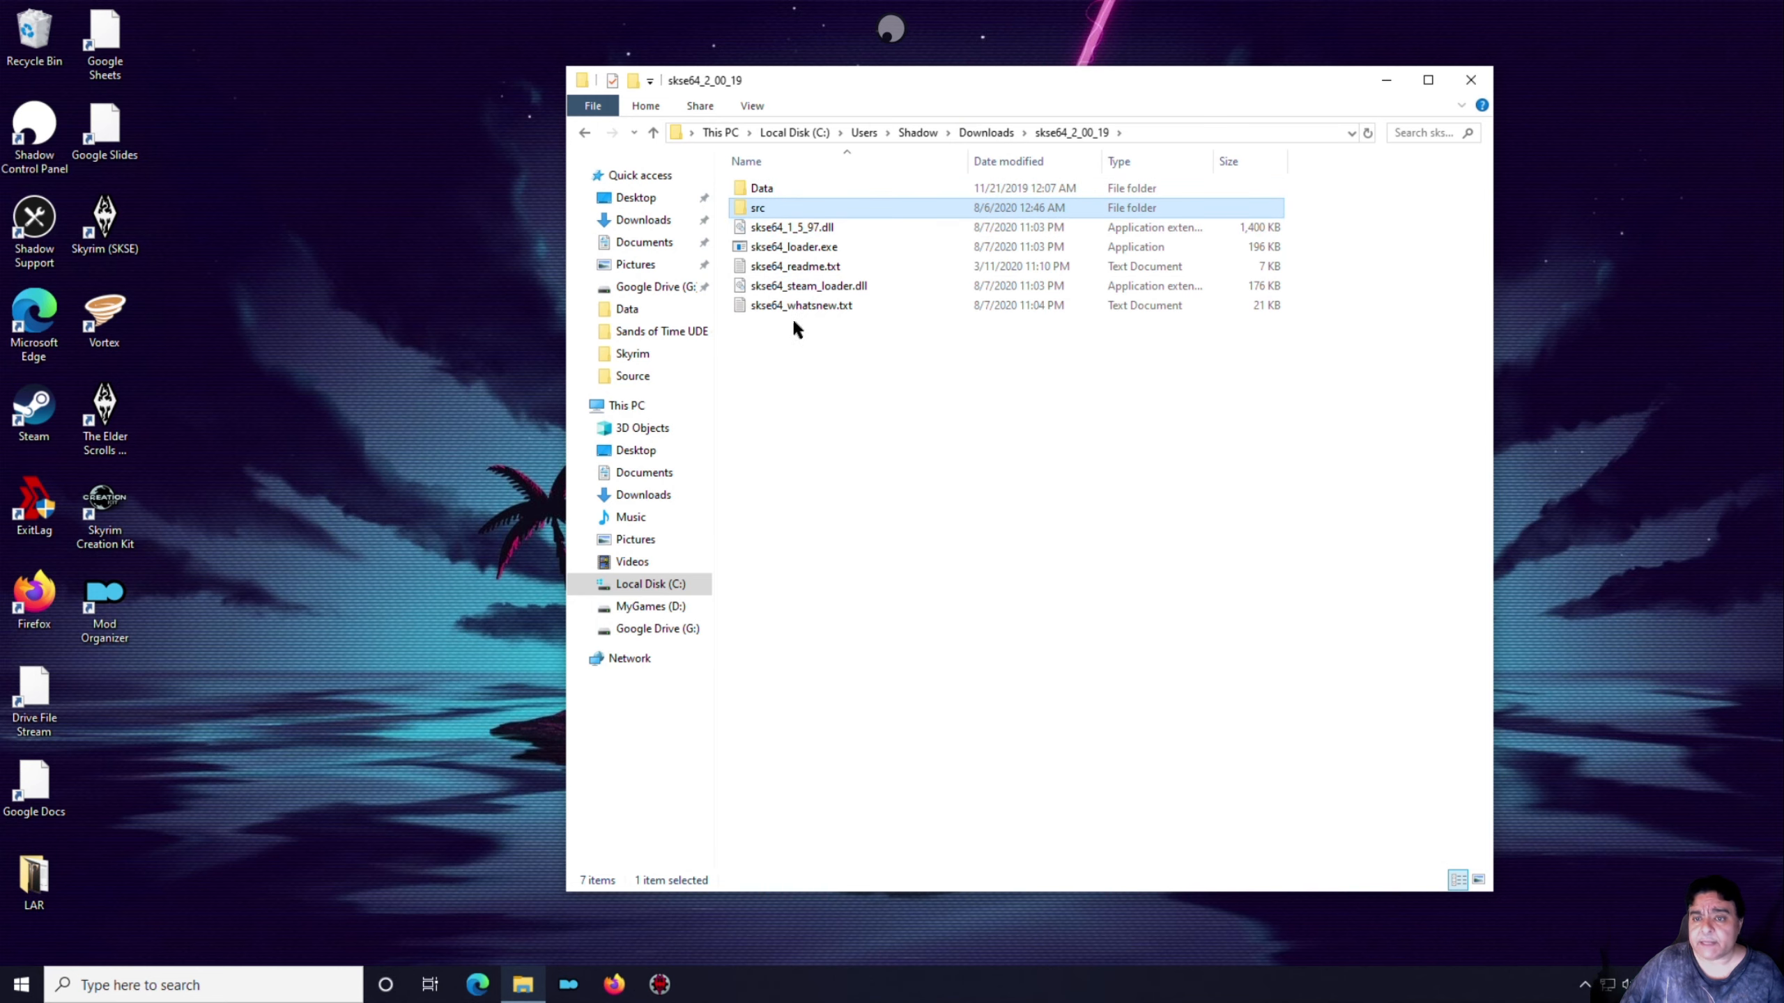
{"action": "left_click_drag", "start_coordinate": [876, 88], "coordinate": [1161, 117]}
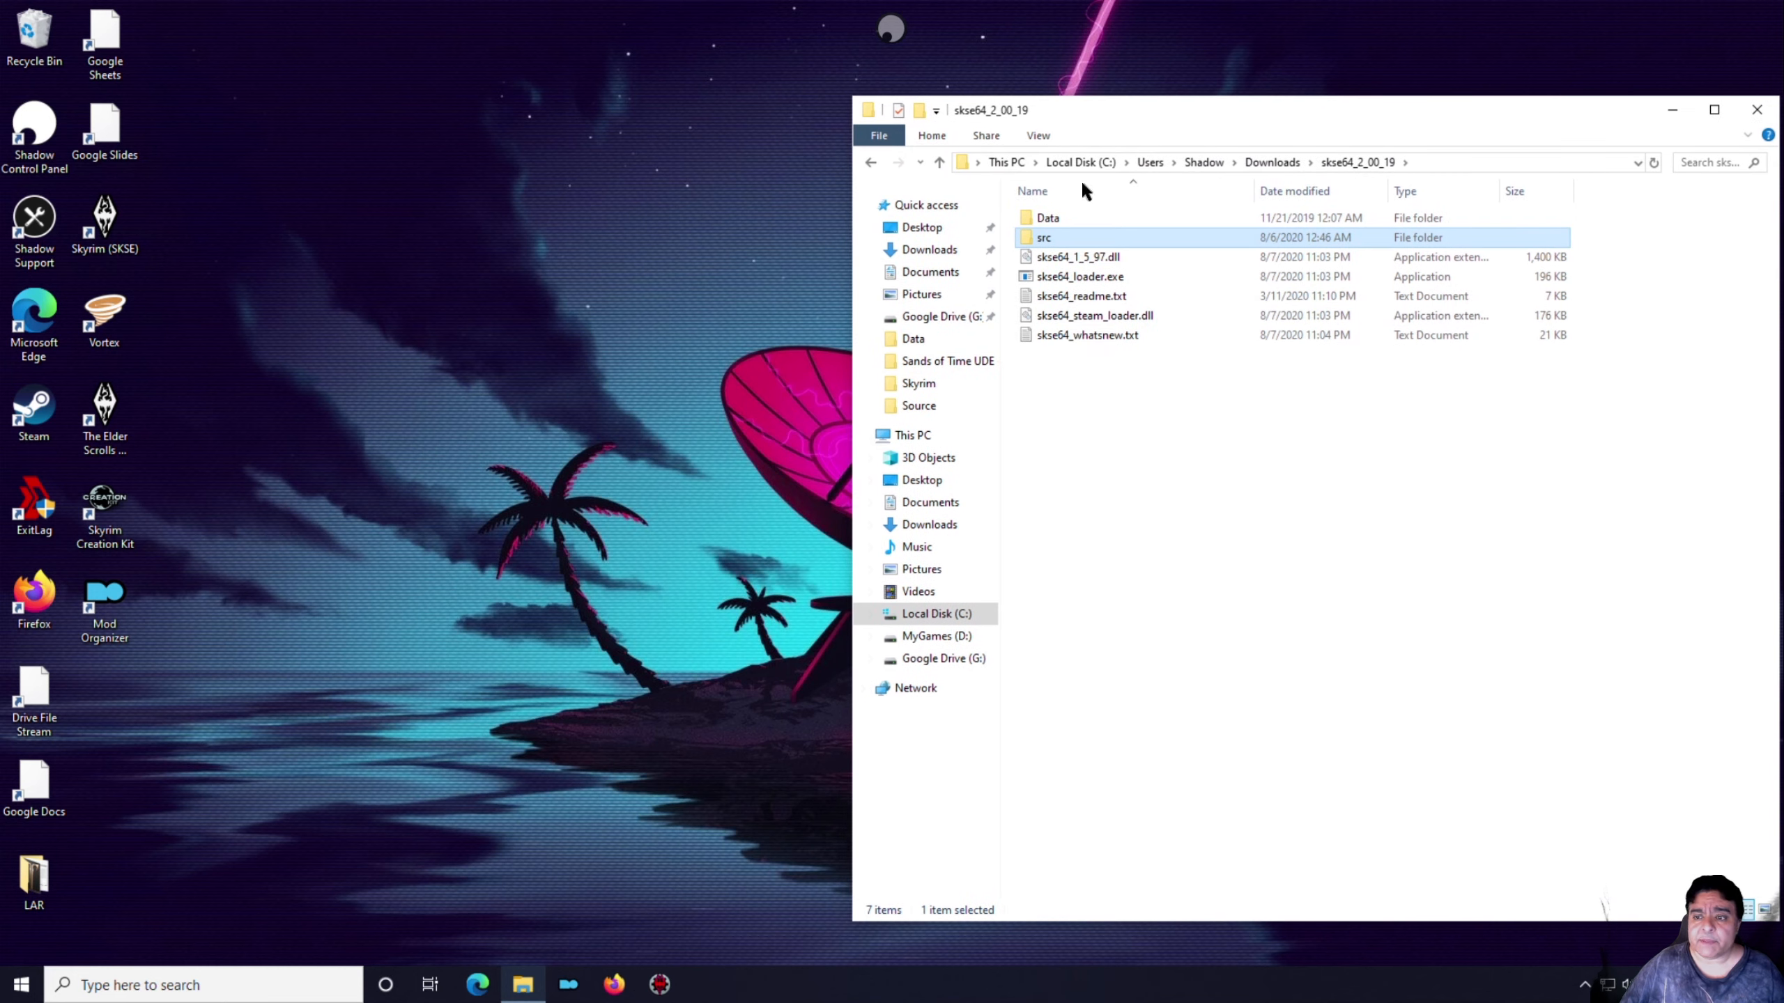
Open a second File Explorer window at C:\Program Files (x86)\Steam\steamapps\common\Skyrim Special Edition
{"action": "right_click", "coordinate": [523, 984]}
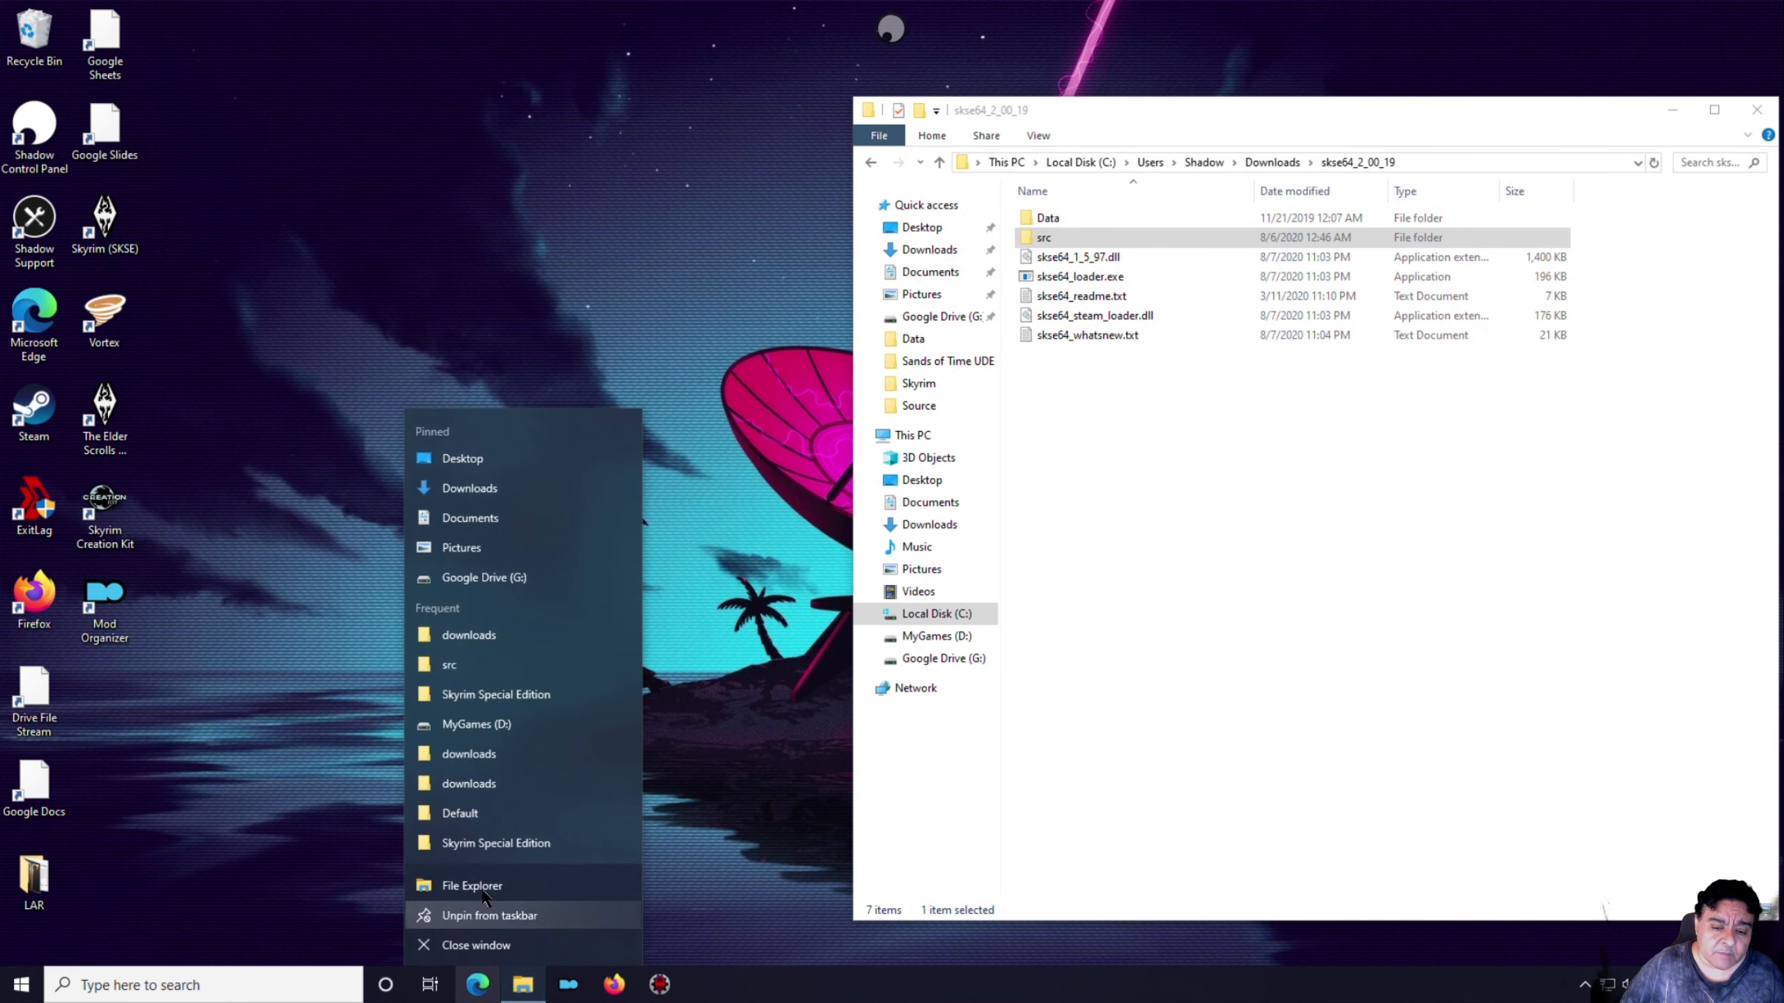
{"action": "left_click", "coordinate": [484, 887]}
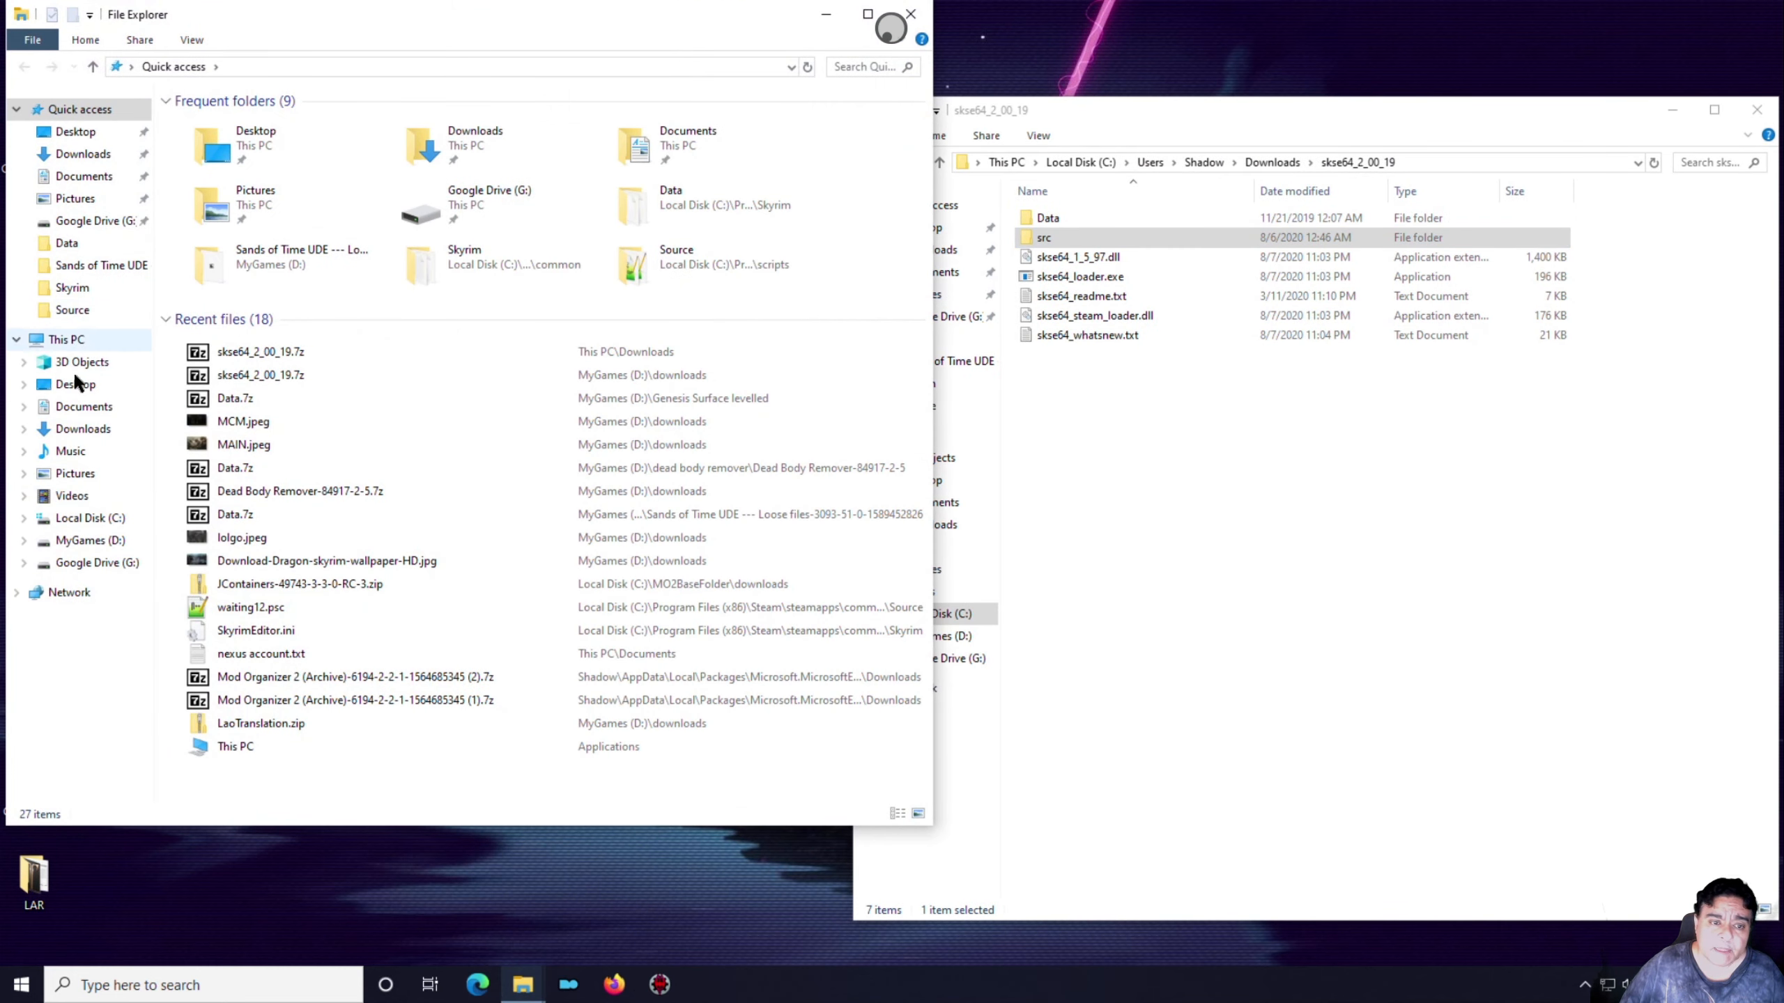
{"action": "left_click", "coordinate": [86, 524]}
{"action": "left_click", "coordinate": [229, 240]}
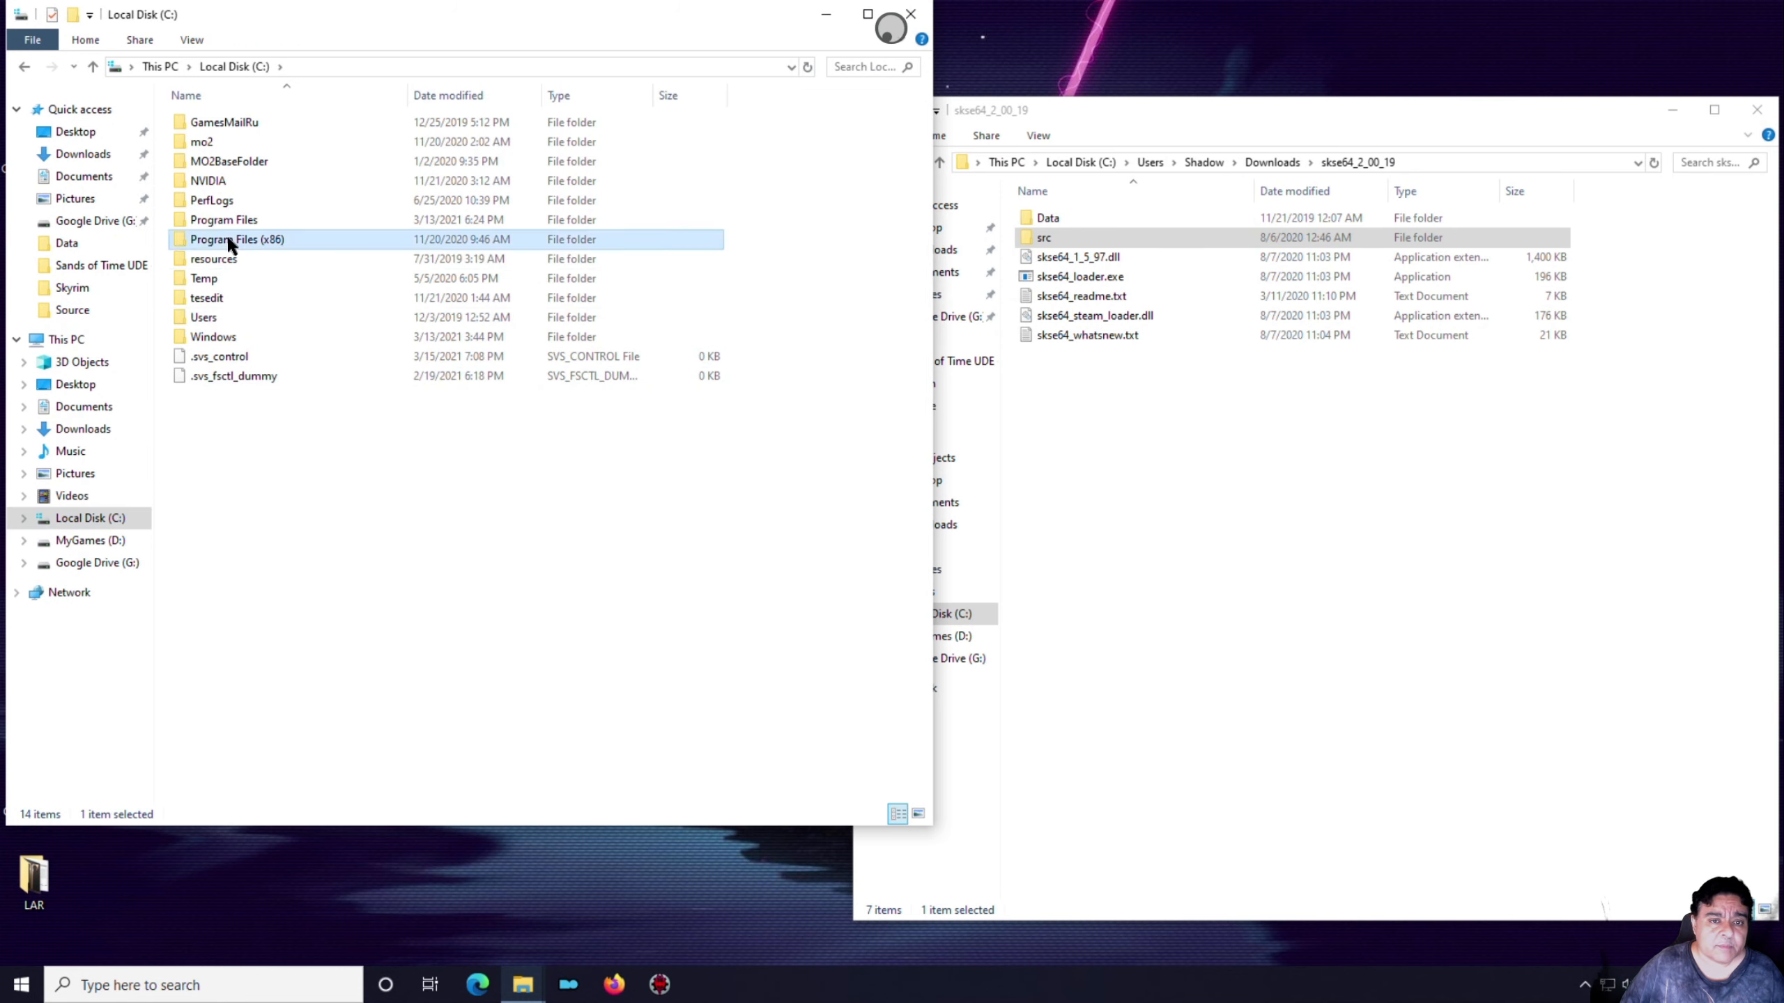
{"action": "double_click", "coordinate": [228, 240]}
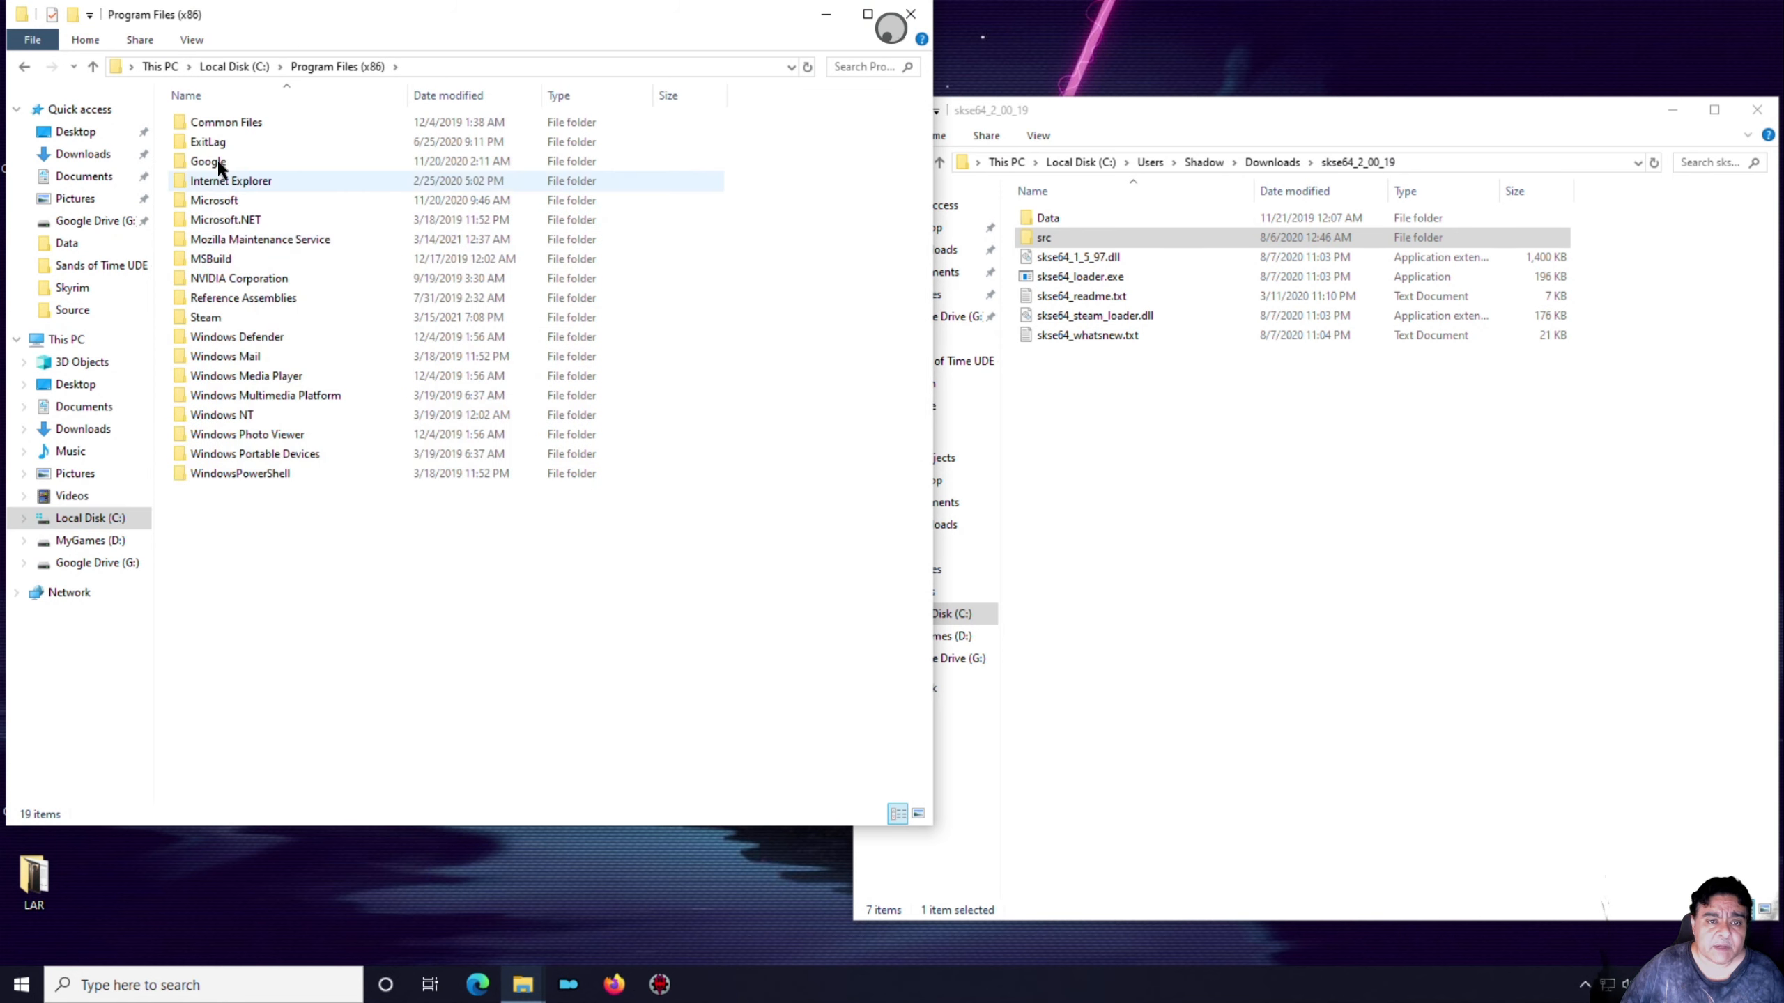
{"action": "double_click", "coordinate": [209, 318]}
{"action": "left_click", "coordinate": [234, 474]}
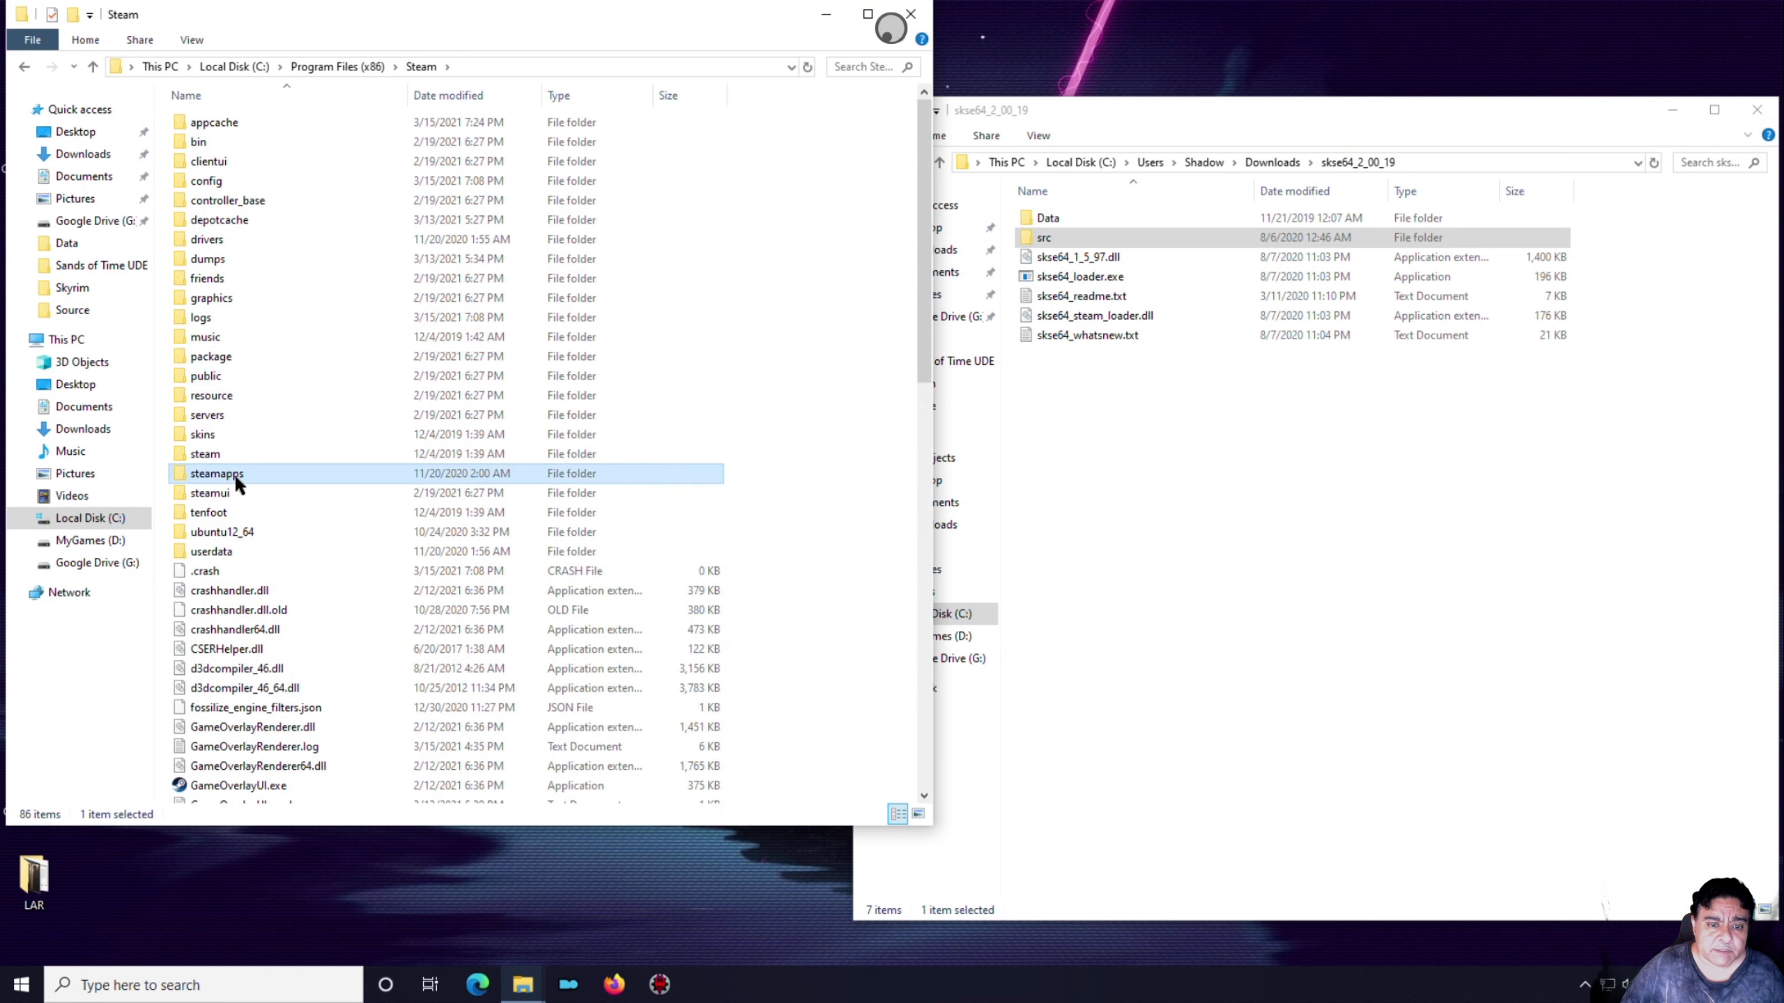
{"action": "double_click", "coordinate": [234, 475]}
{"action": "left_click", "coordinate": [229, 122]}
{"action": "double_click", "coordinate": [228, 123]}
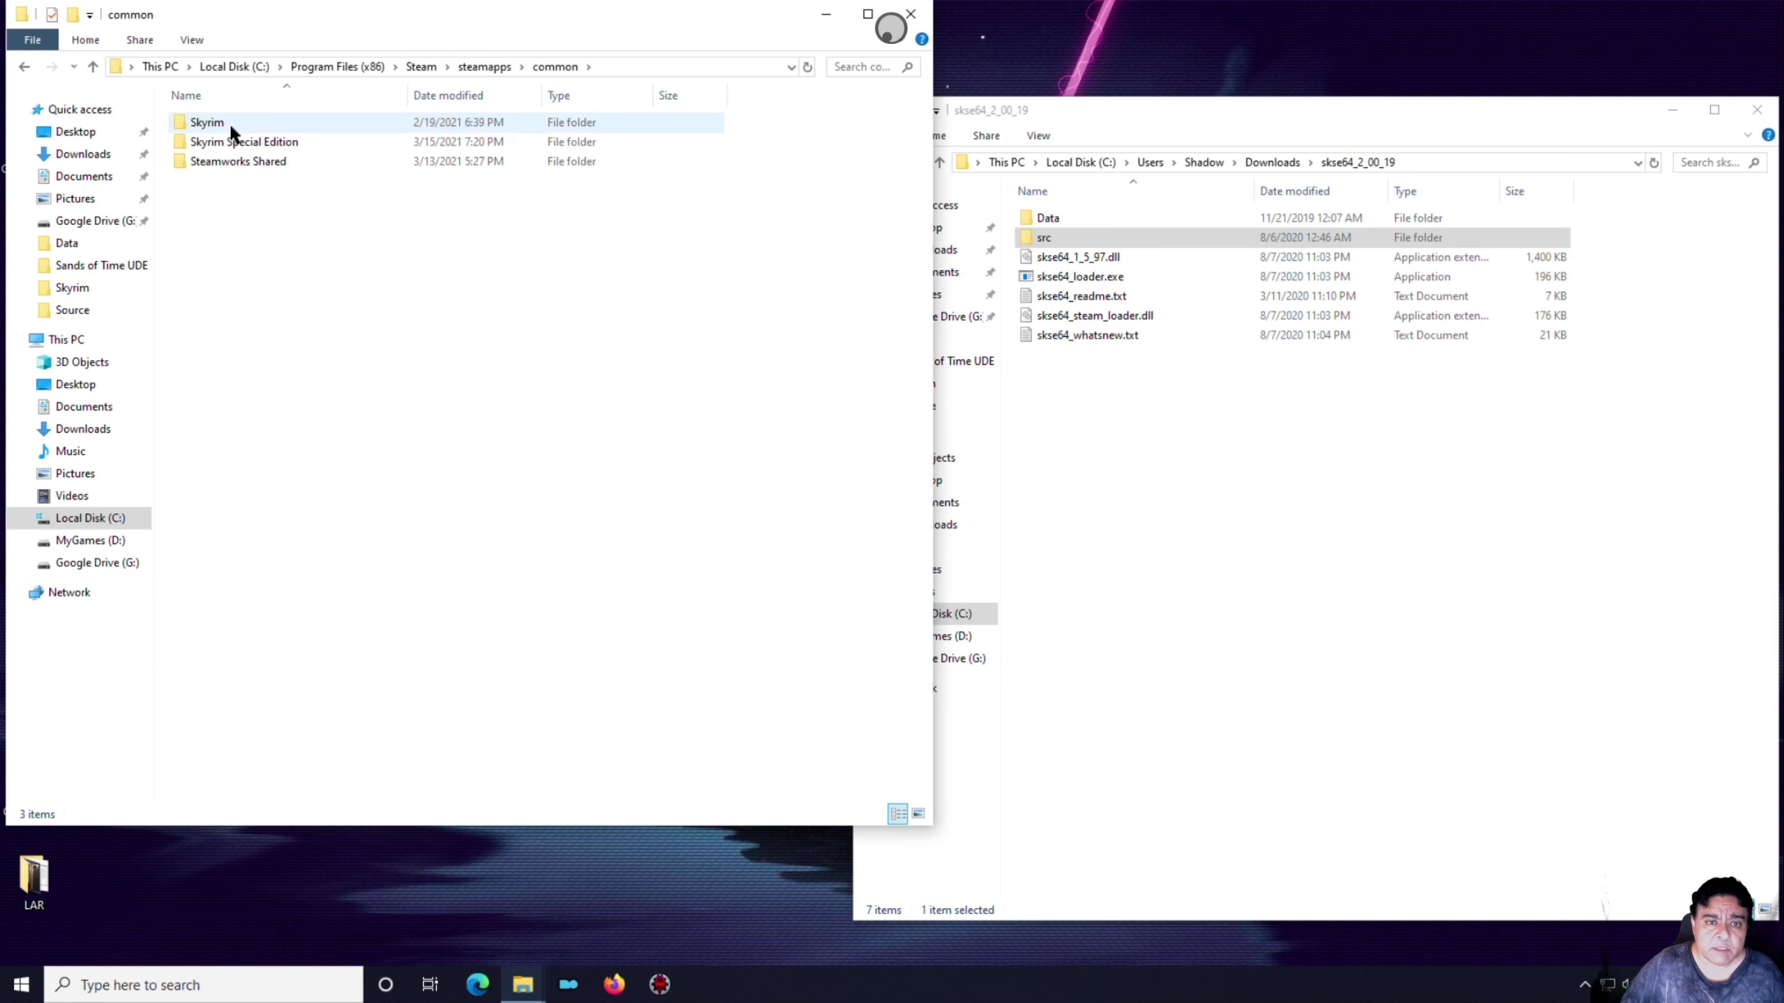
{"action": "double_click", "coordinate": [232, 140]}
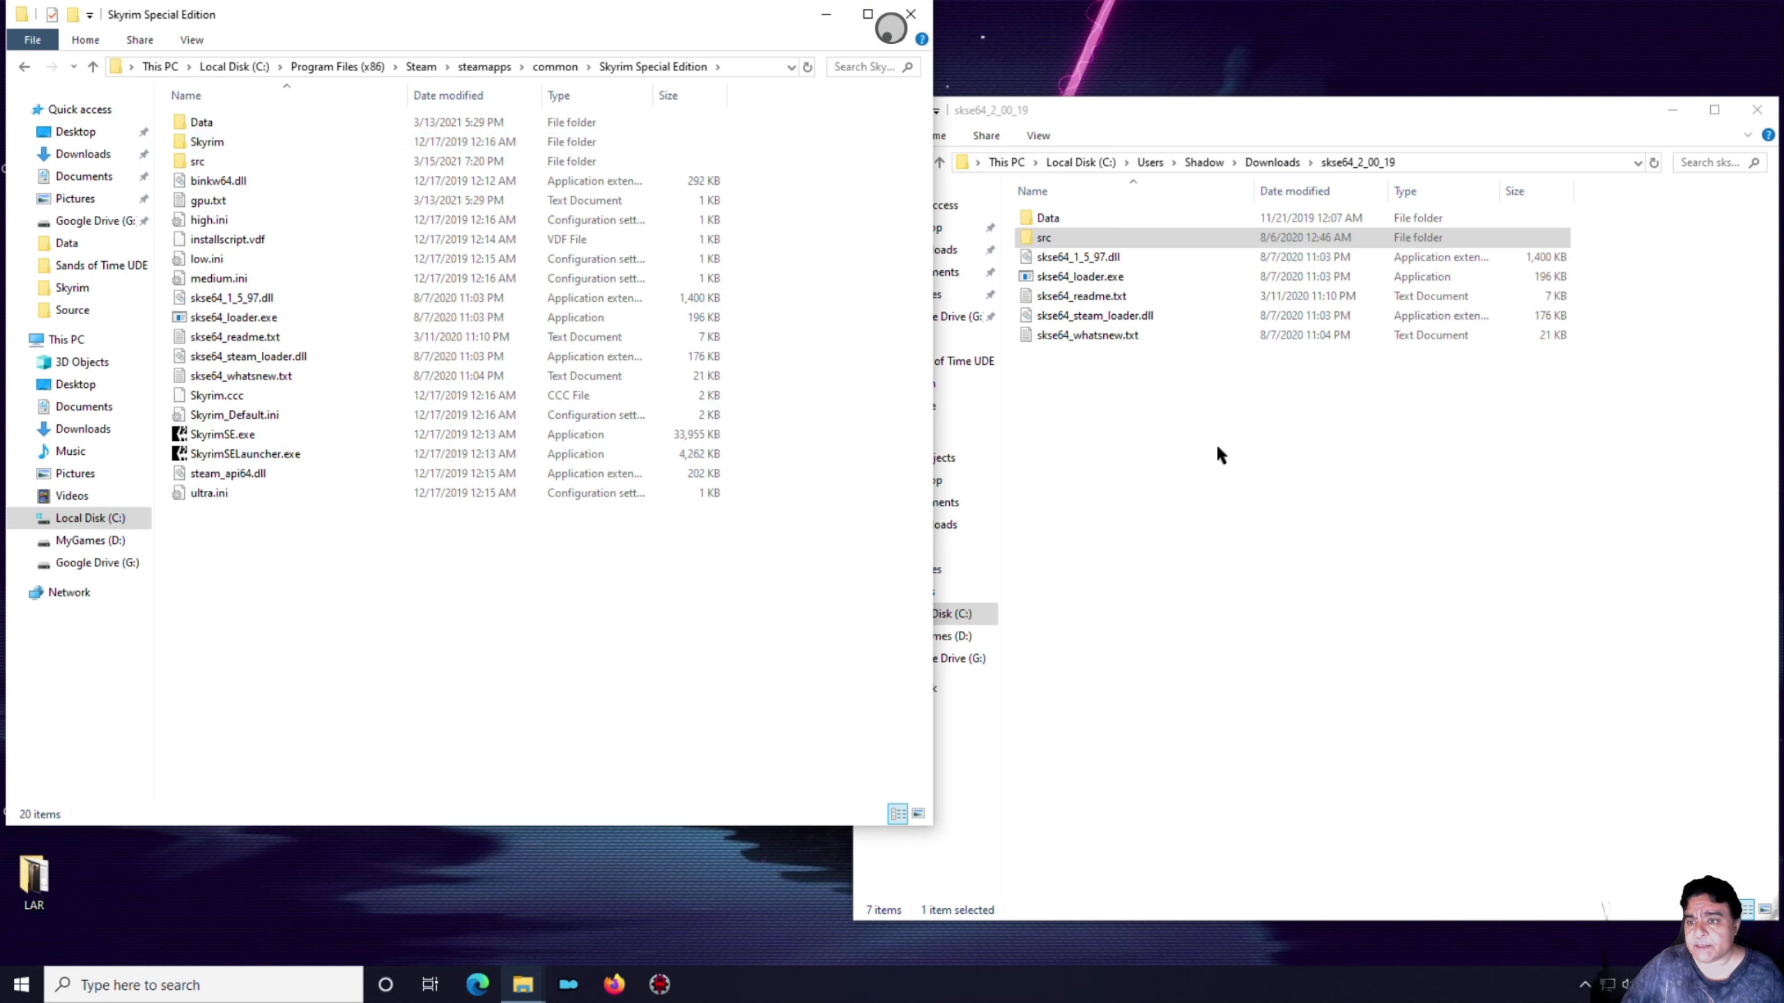
{"action": "left_click", "coordinate": [1066, 254]}
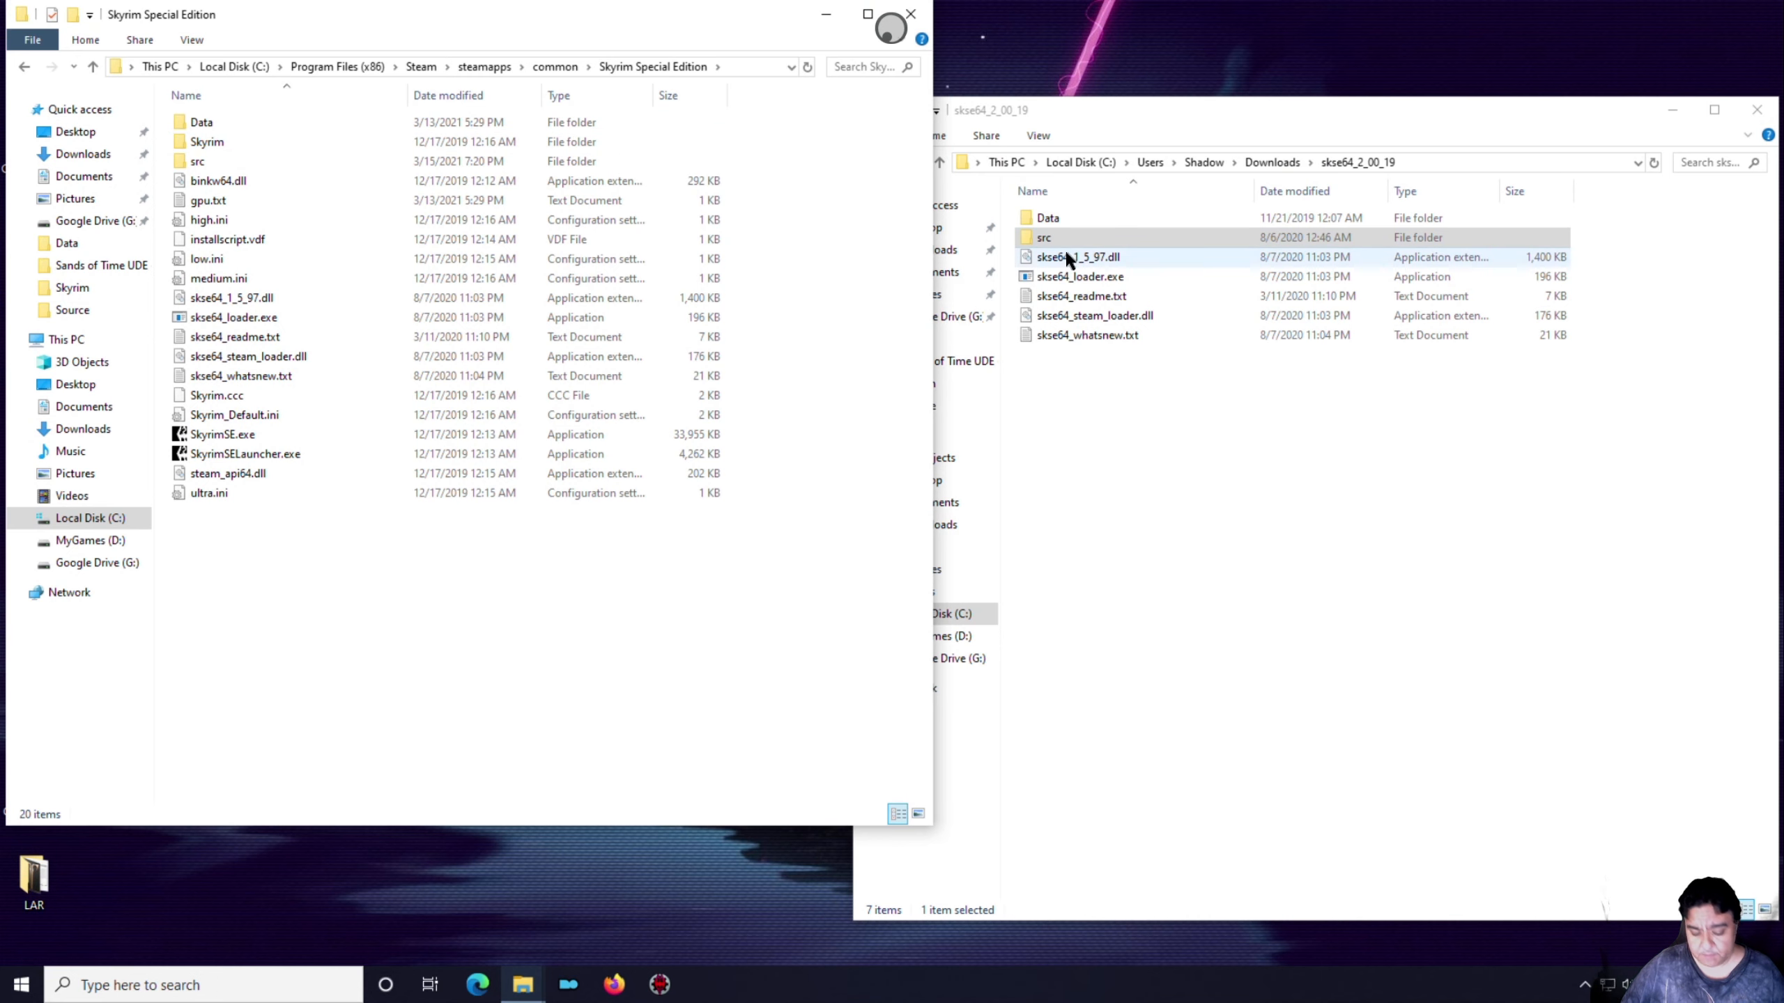
{"action": "left_click", "coordinate": [1069, 336], "text": "shift"}
{"action": "right_click", "coordinate": [1068, 339]}
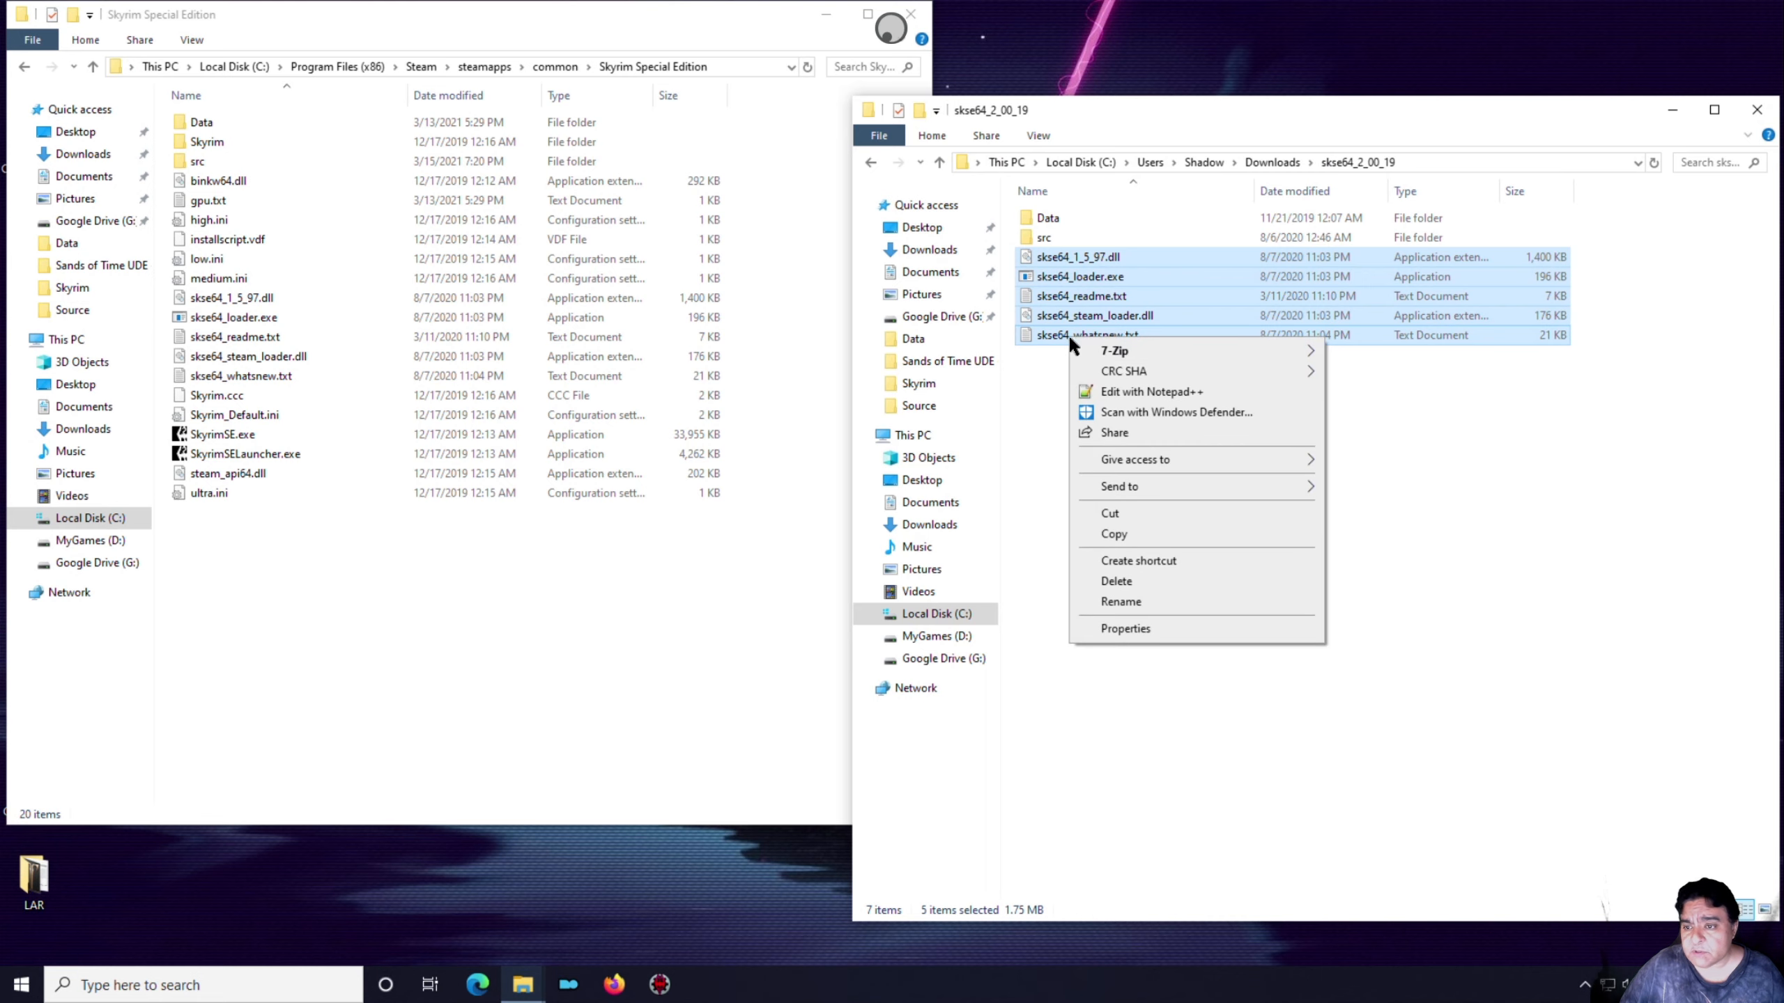
{"action": "left_click", "coordinate": [1123, 535]}
Copy the src folder and the five skse64 files into Skyrim Special Edition, replacing existing files, and close the game folder window
{"action": "left_click", "coordinate": [1045, 236]}
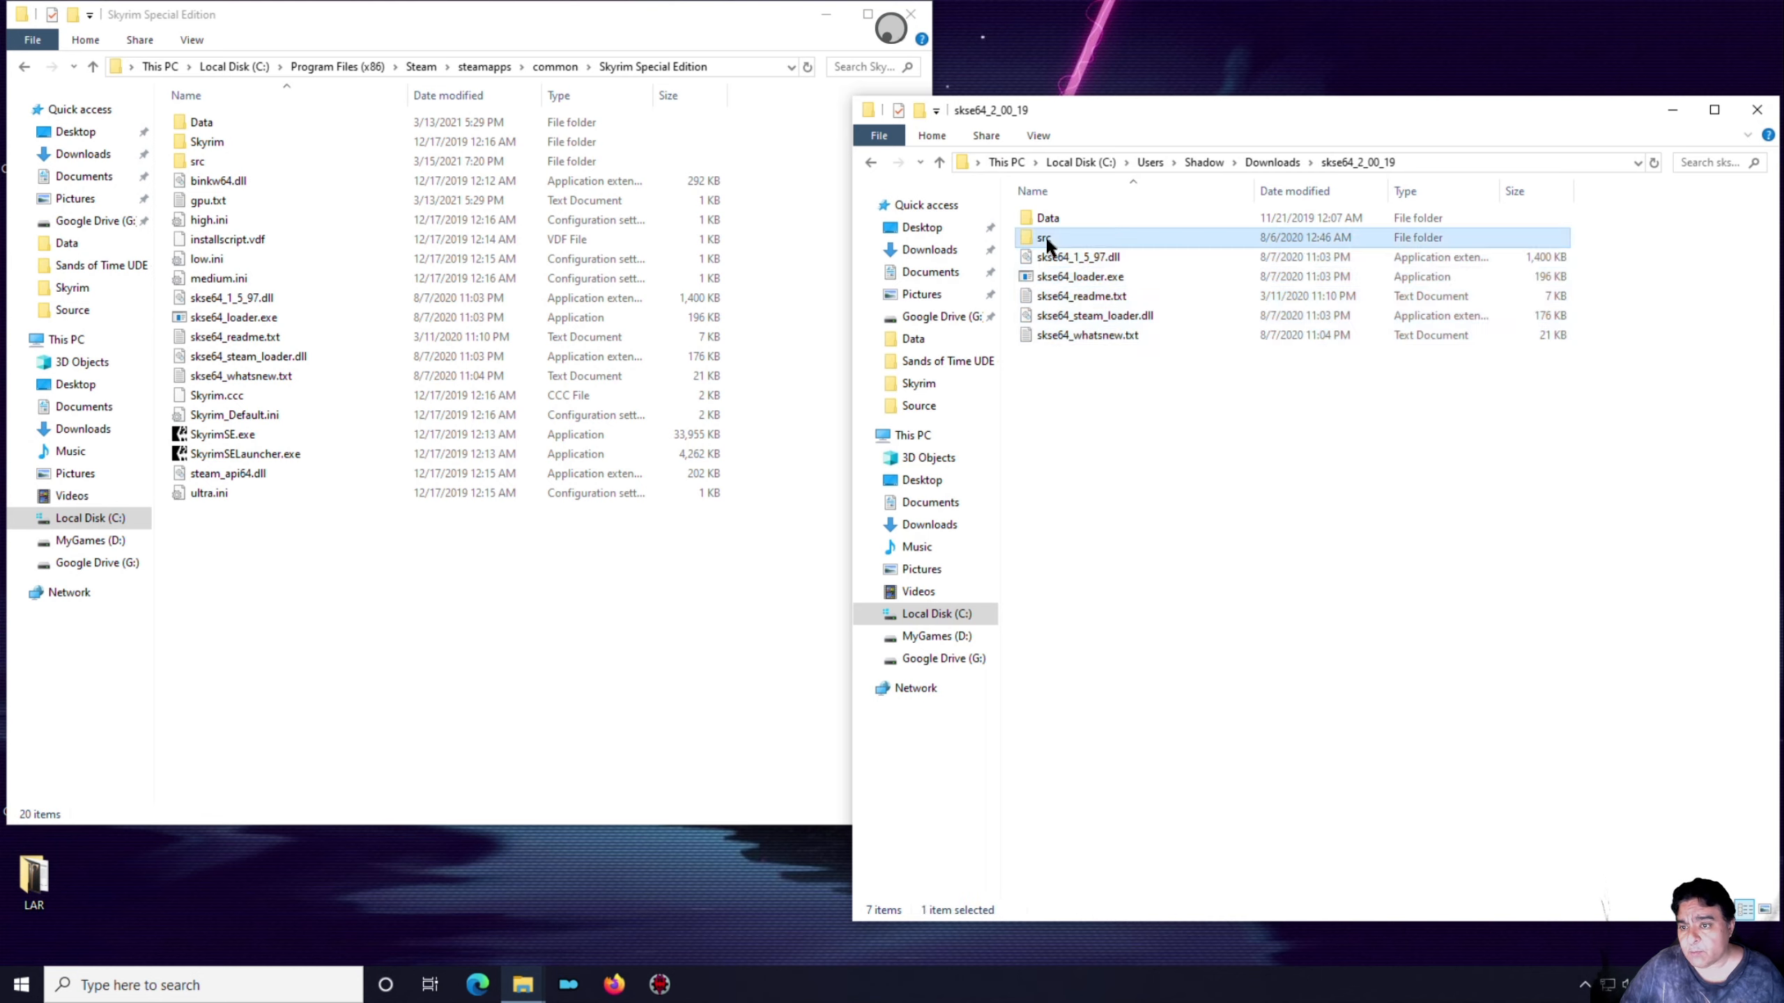
{"action": "left_click", "coordinate": [1064, 334], "text": "shift"}
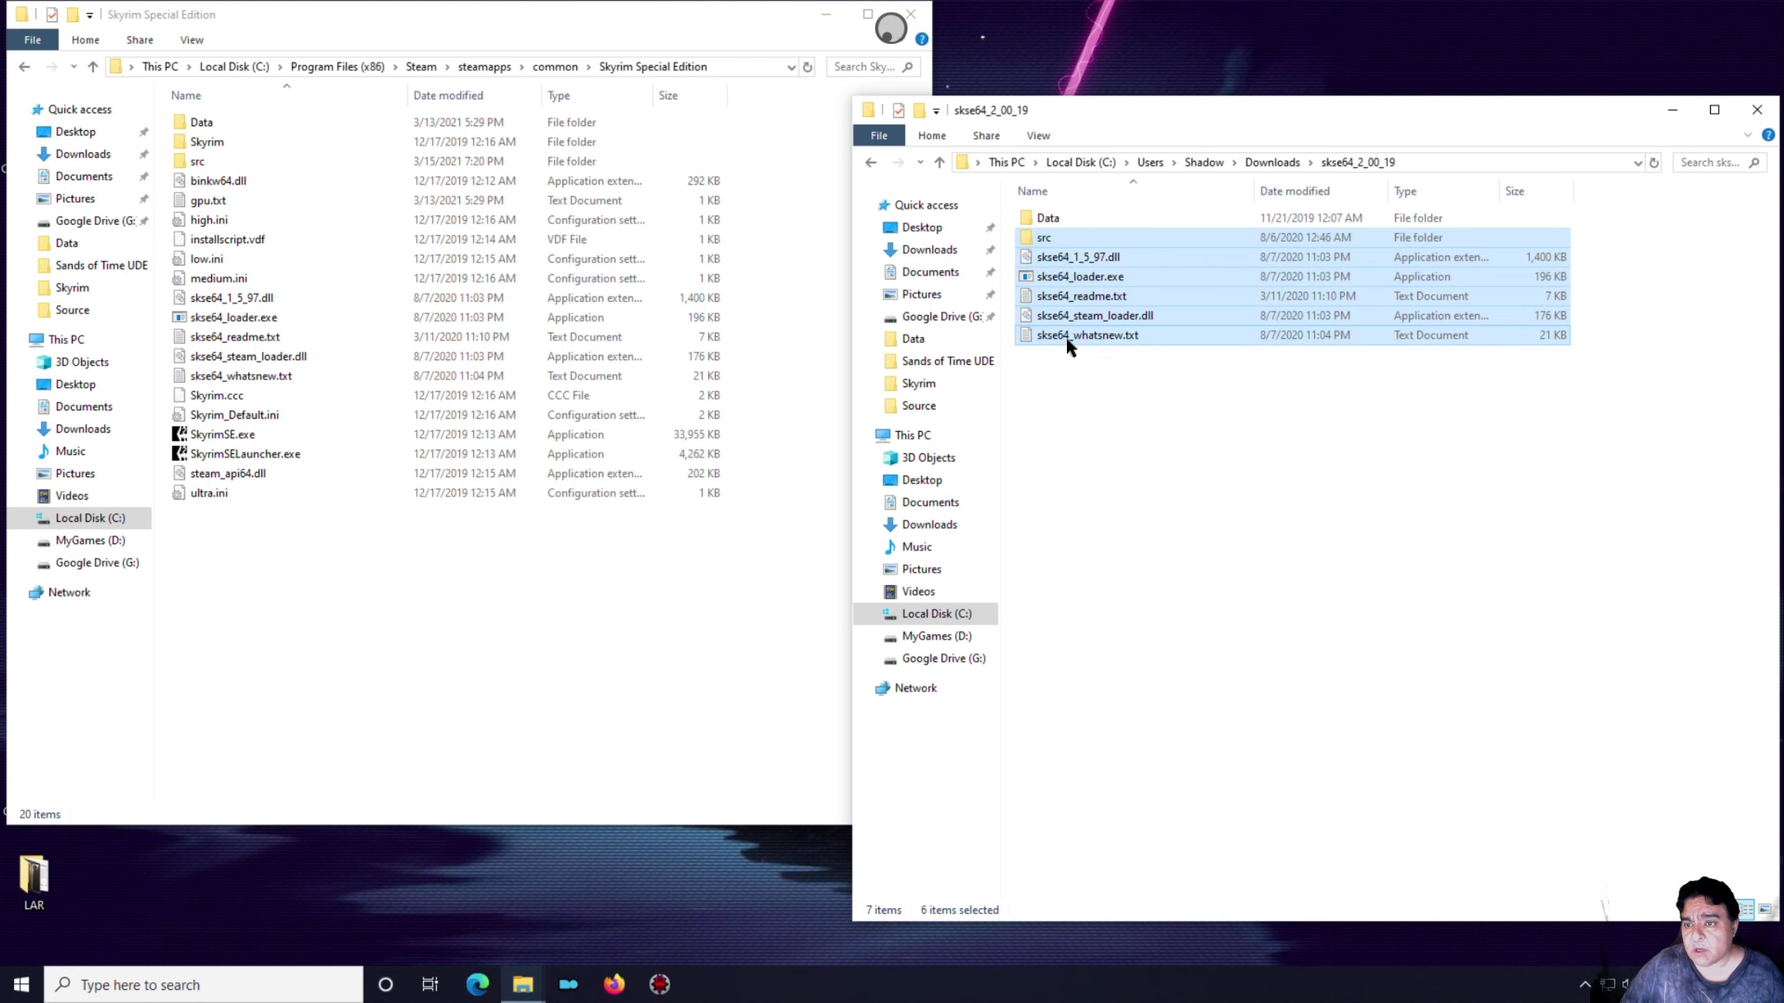
{"action": "right_click", "coordinate": [1065, 334]}
{"action": "left_click", "coordinate": [1123, 537]}
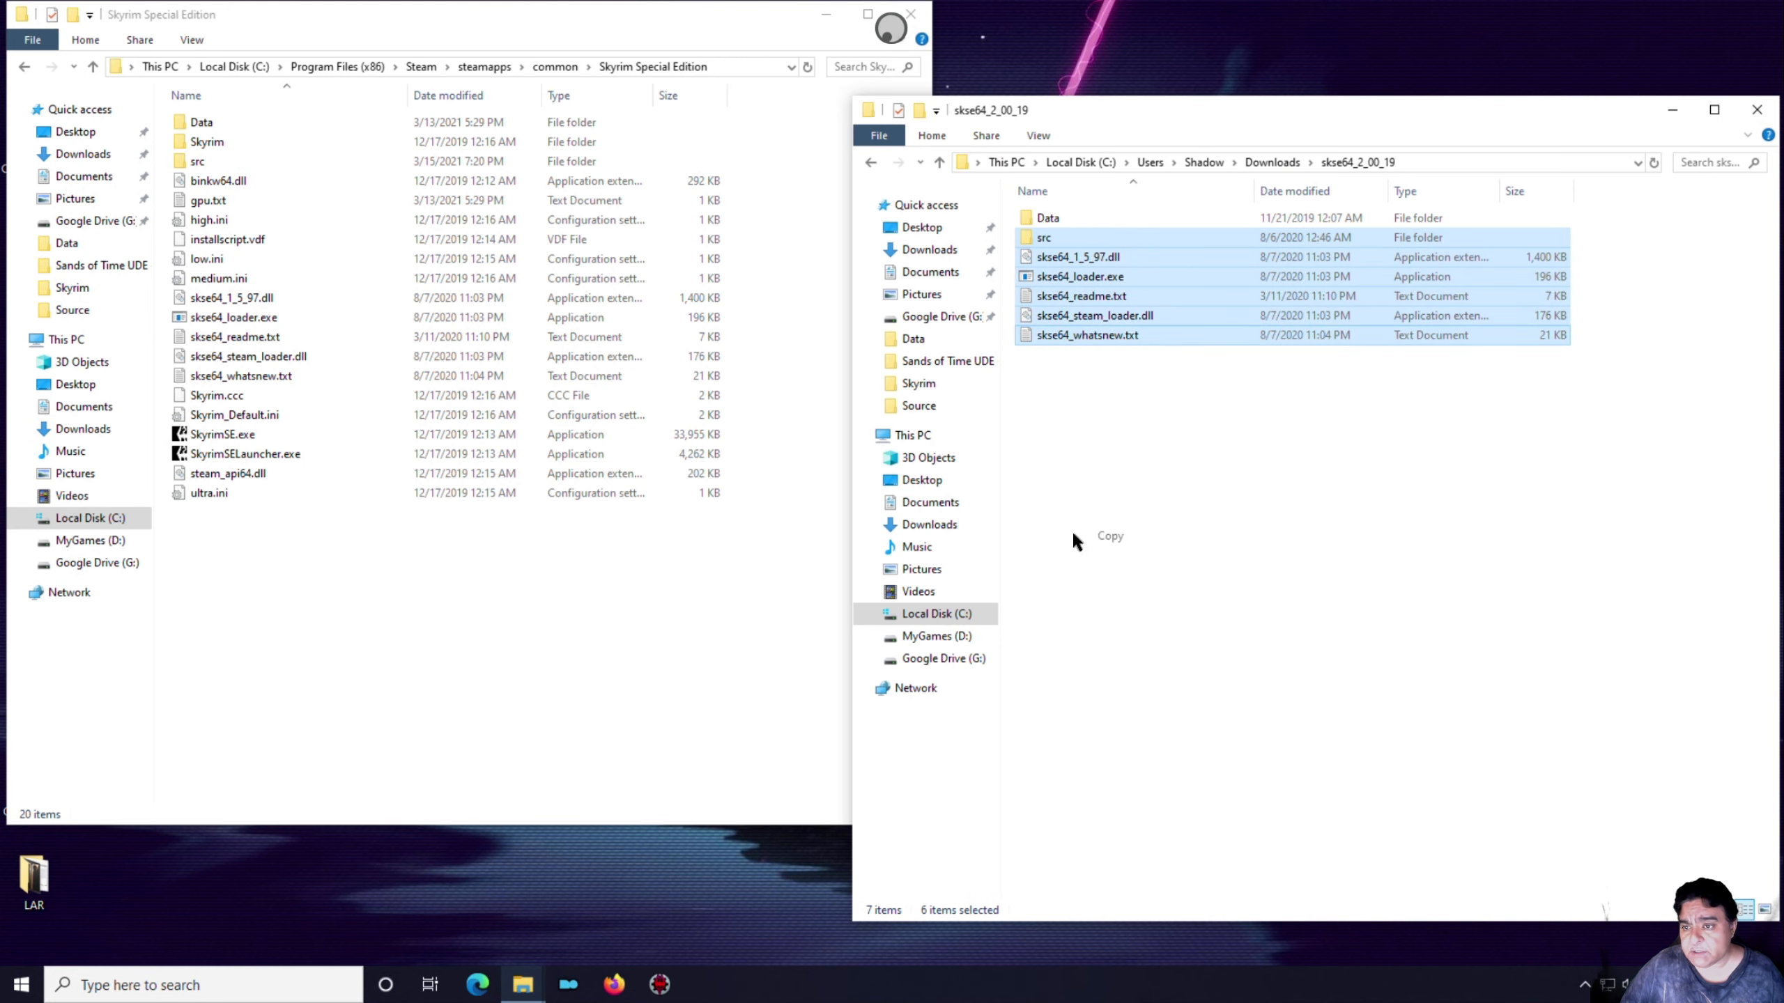
{"action": "right_click", "coordinate": [262, 580]}
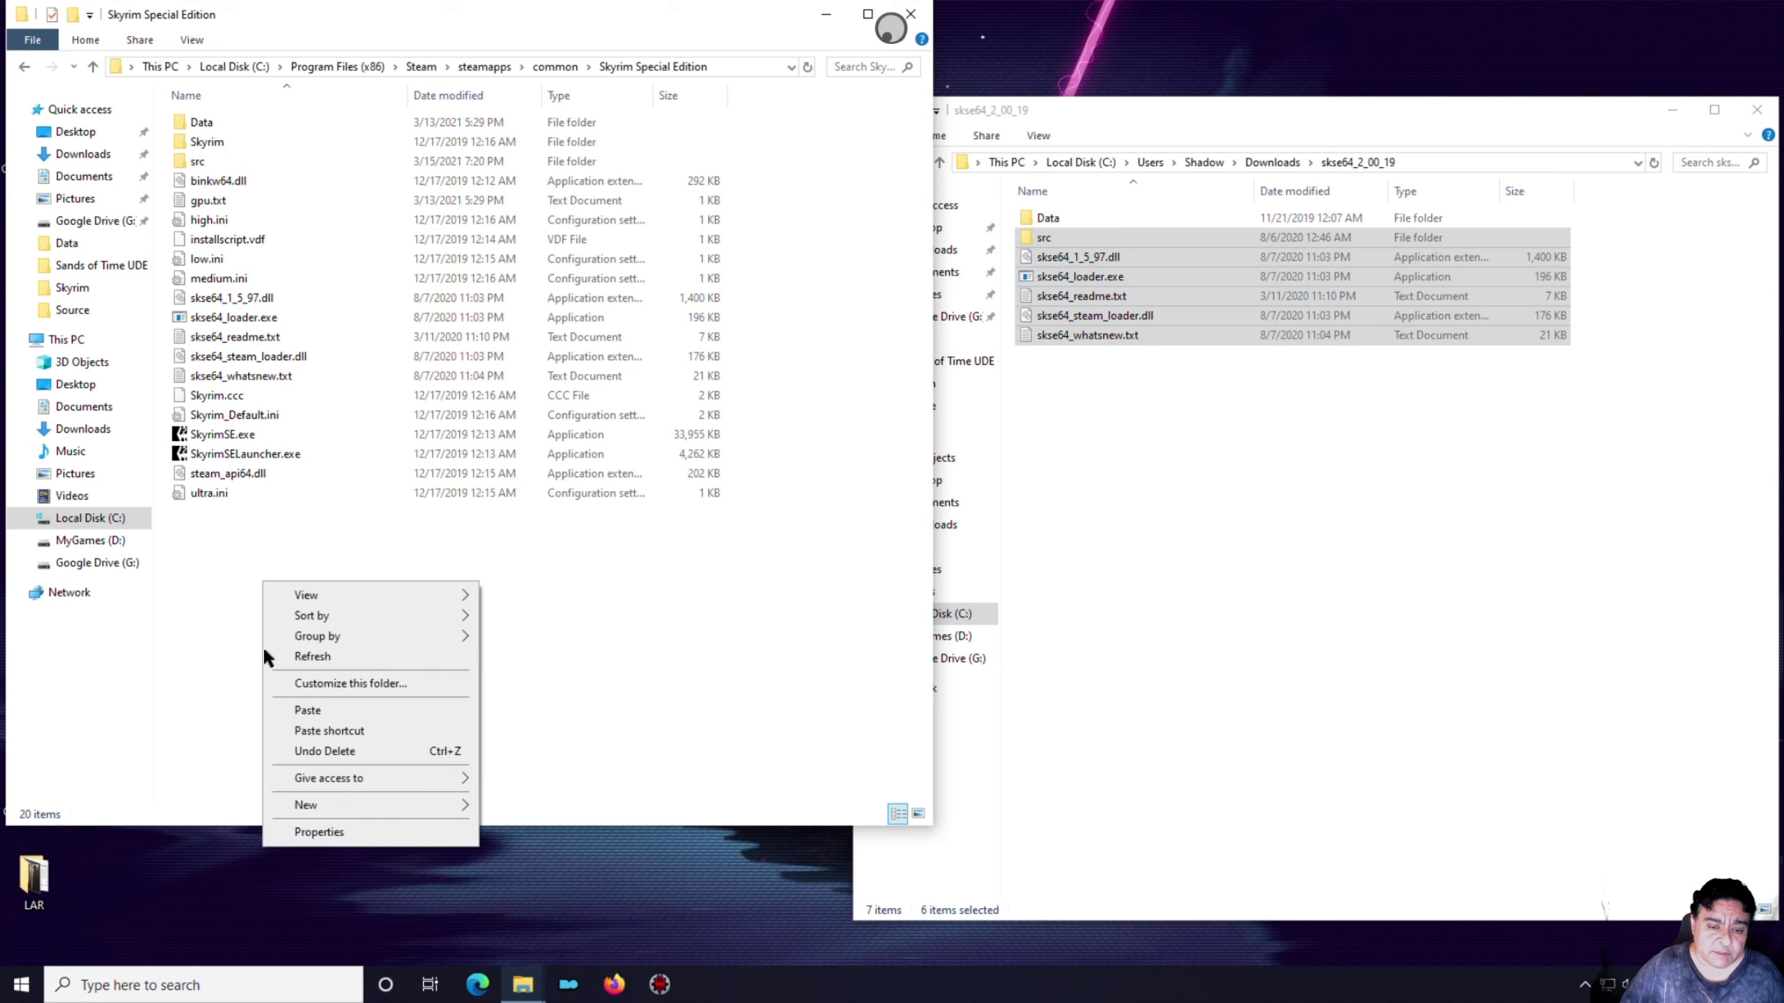
{"action": "left_click", "coordinate": [340, 707]}
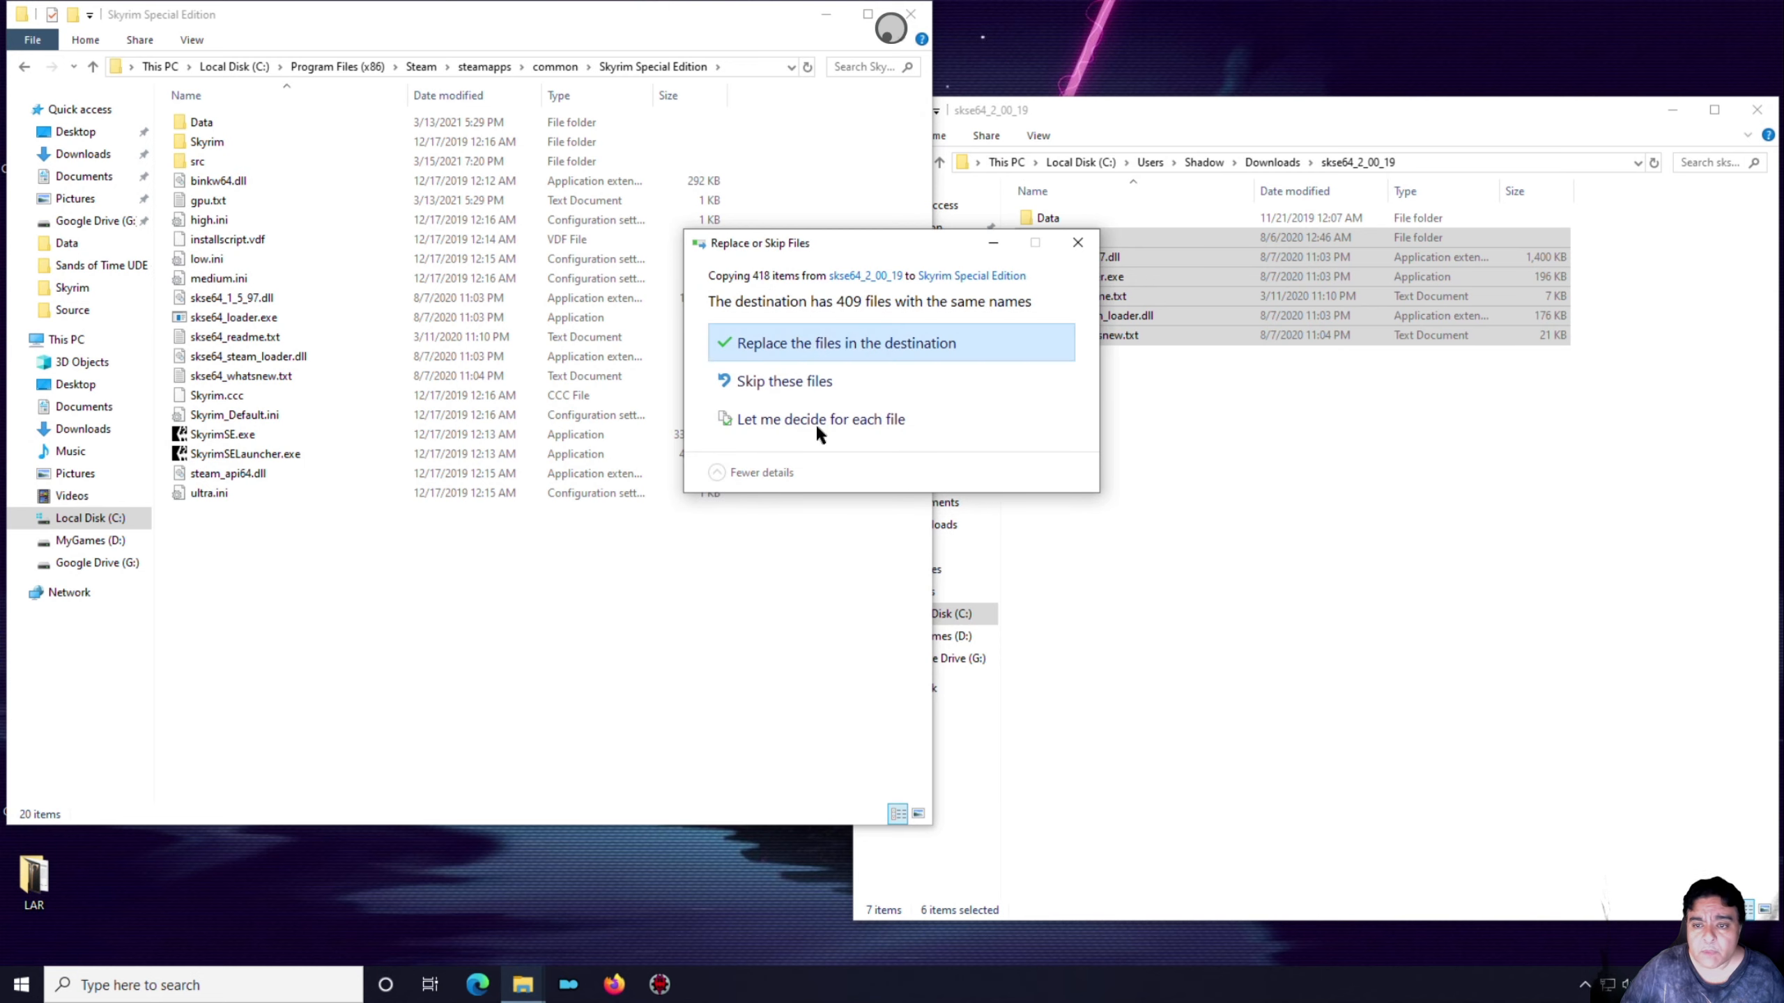
{"action": "left_click", "coordinate": [810, 340]}
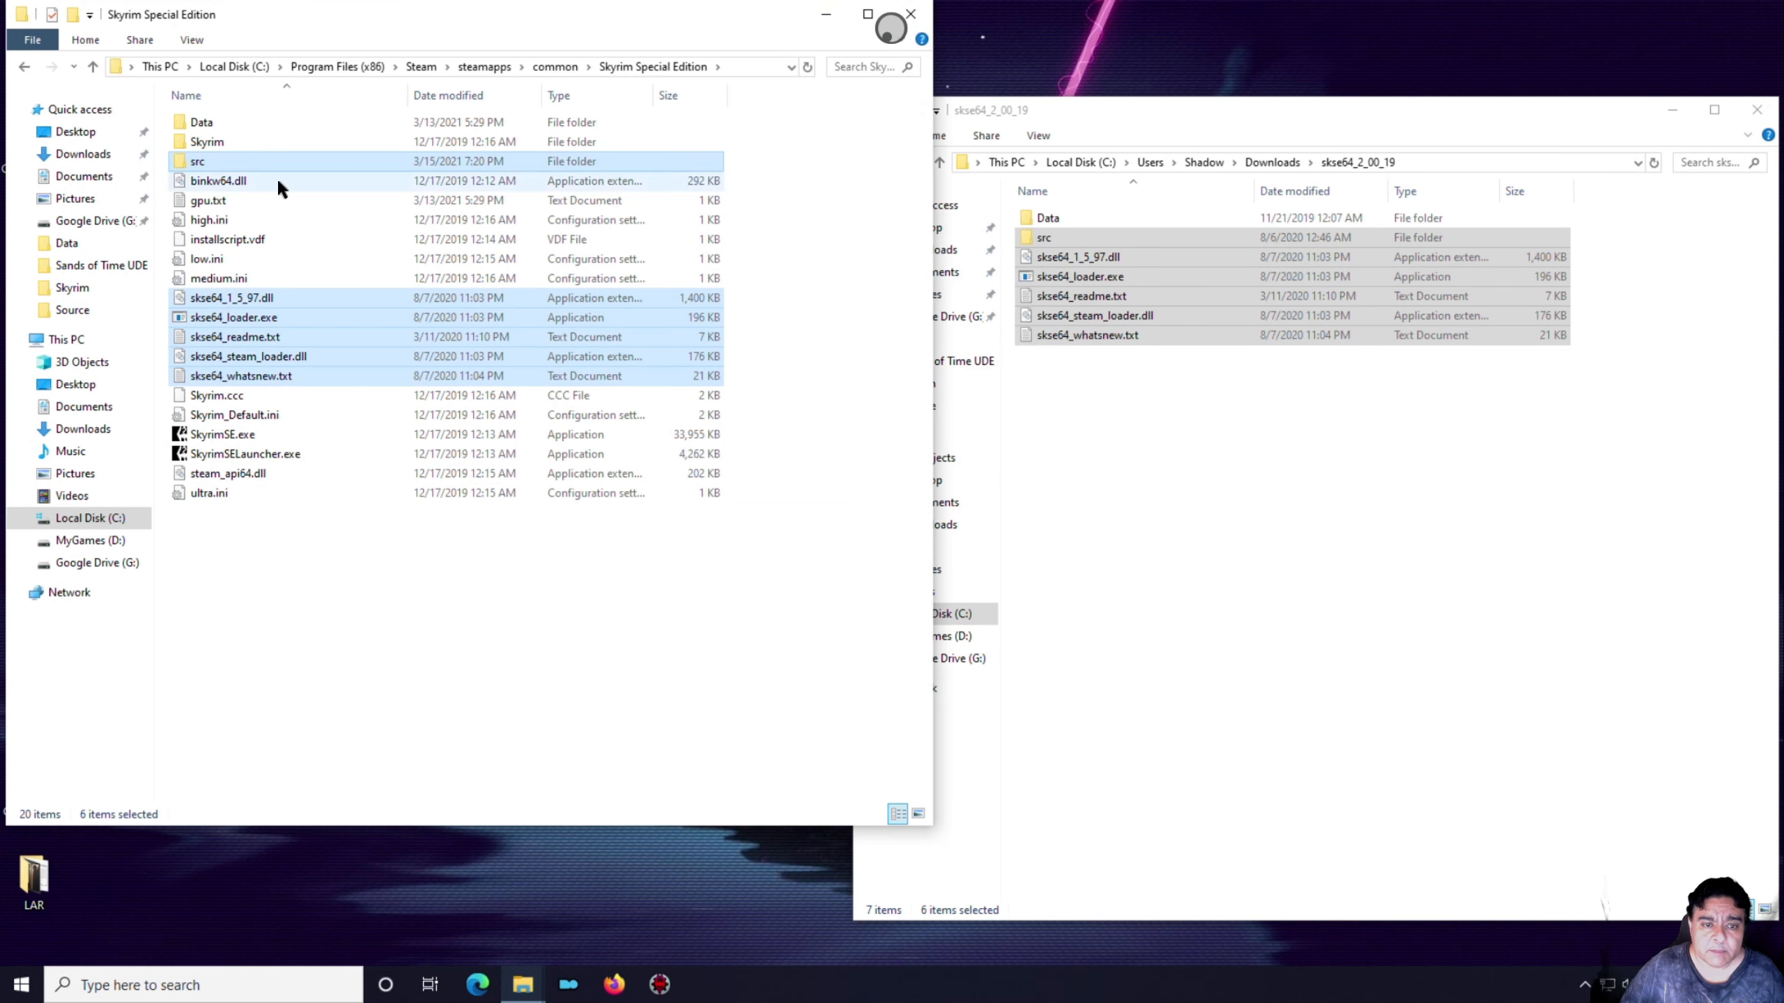
{"action": "left_click", "coordinate": [362, 615]}
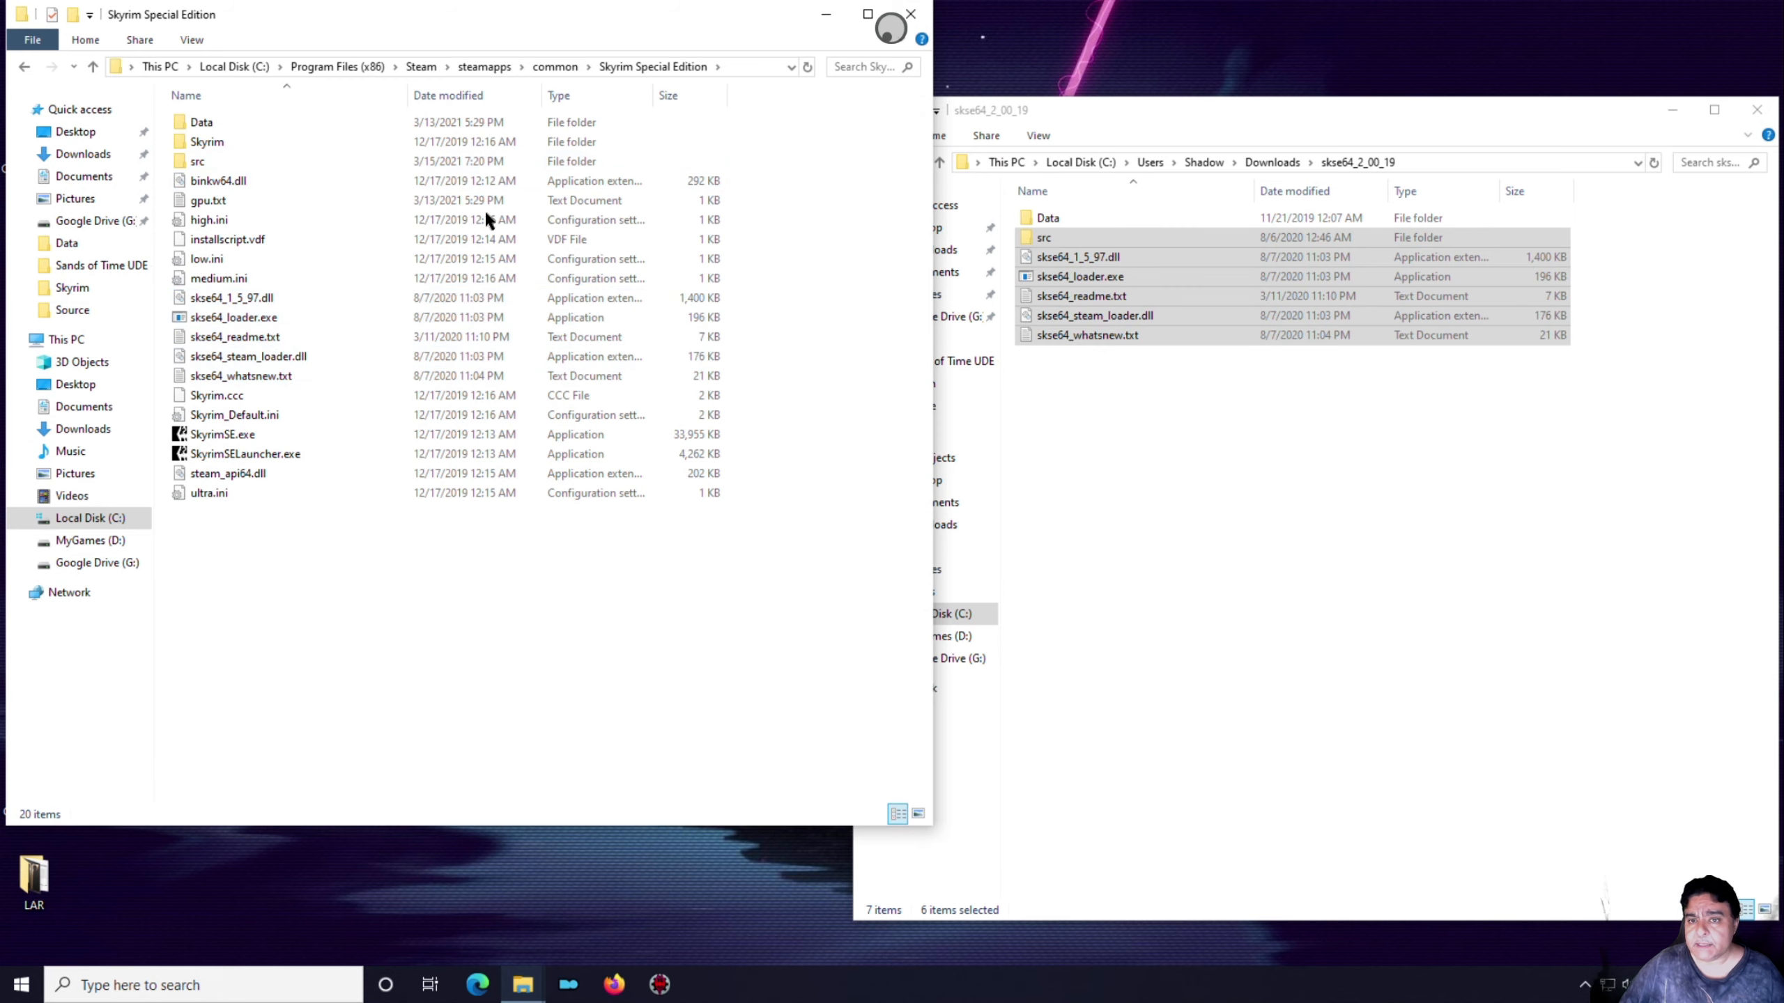
{"action": "left_click", "coordinate": [910, 21]}
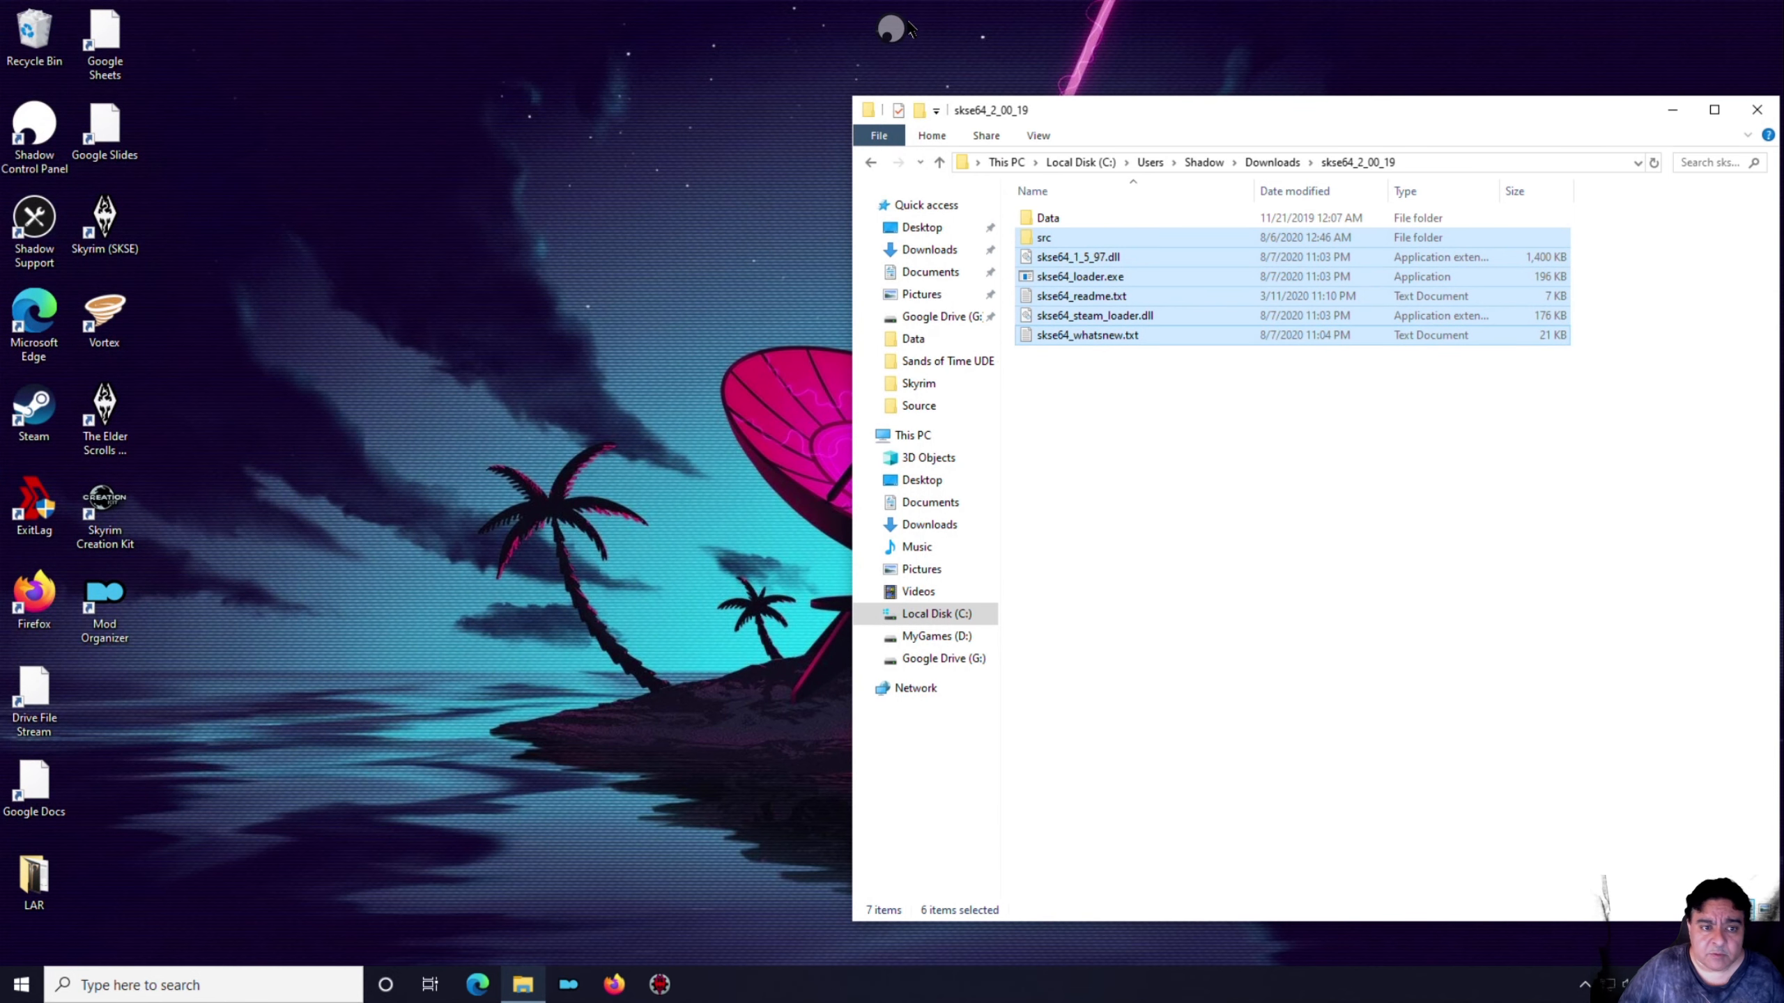
Return to the Downloads folder and delete the extracted skse64_2_00_19 folder, keeping the 7z archive
{"action": "left_click", "coordinate": [1090, 221]}
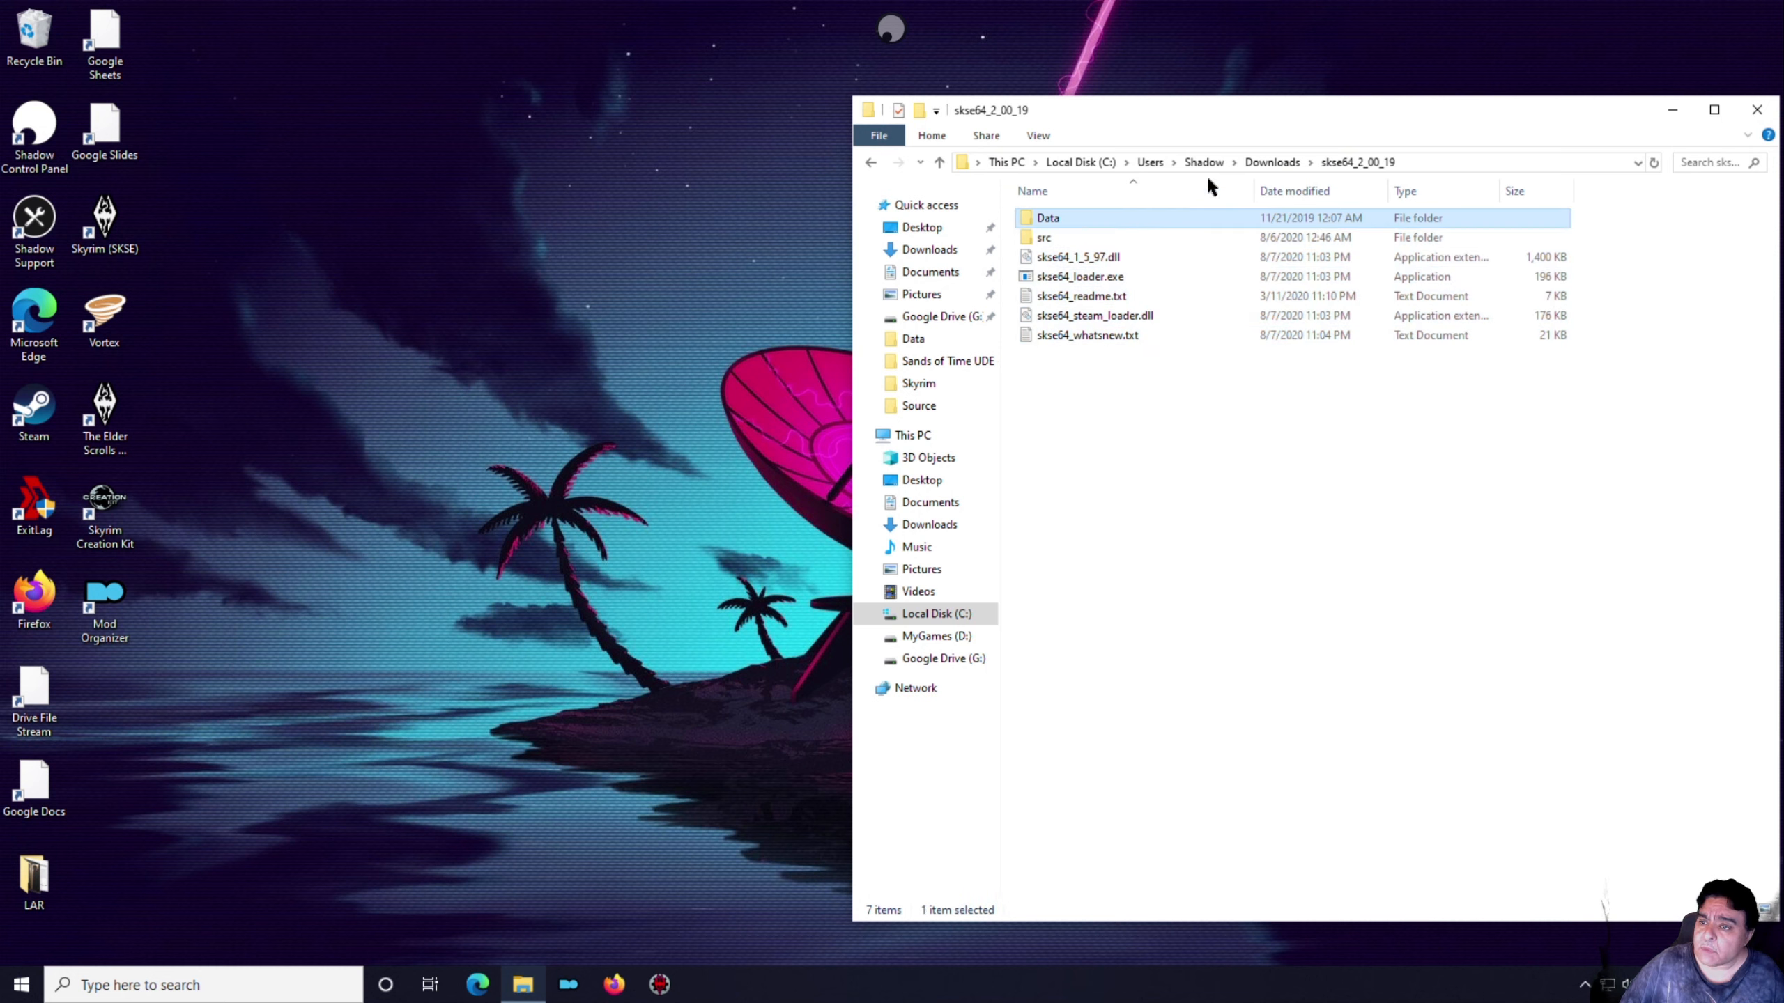
{"action": "left_click", "coordinate": [1267, 163]}
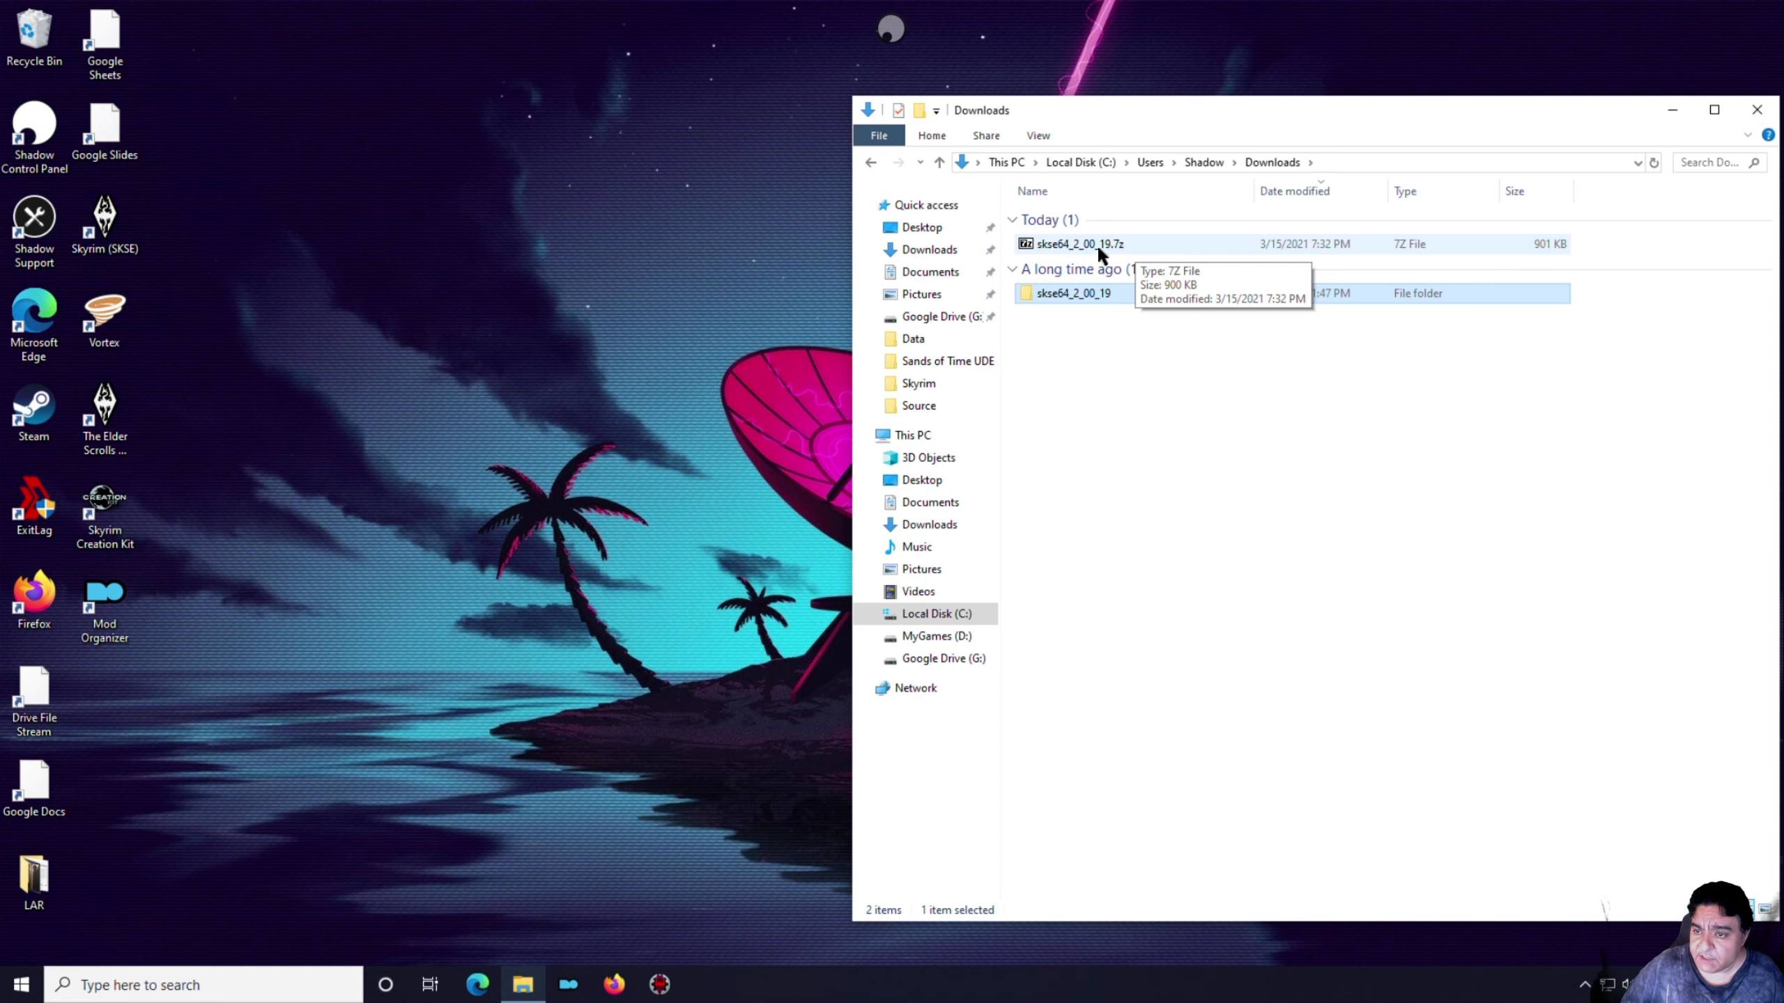
{"action": "right_click", "coordinate": [1067, 296]}
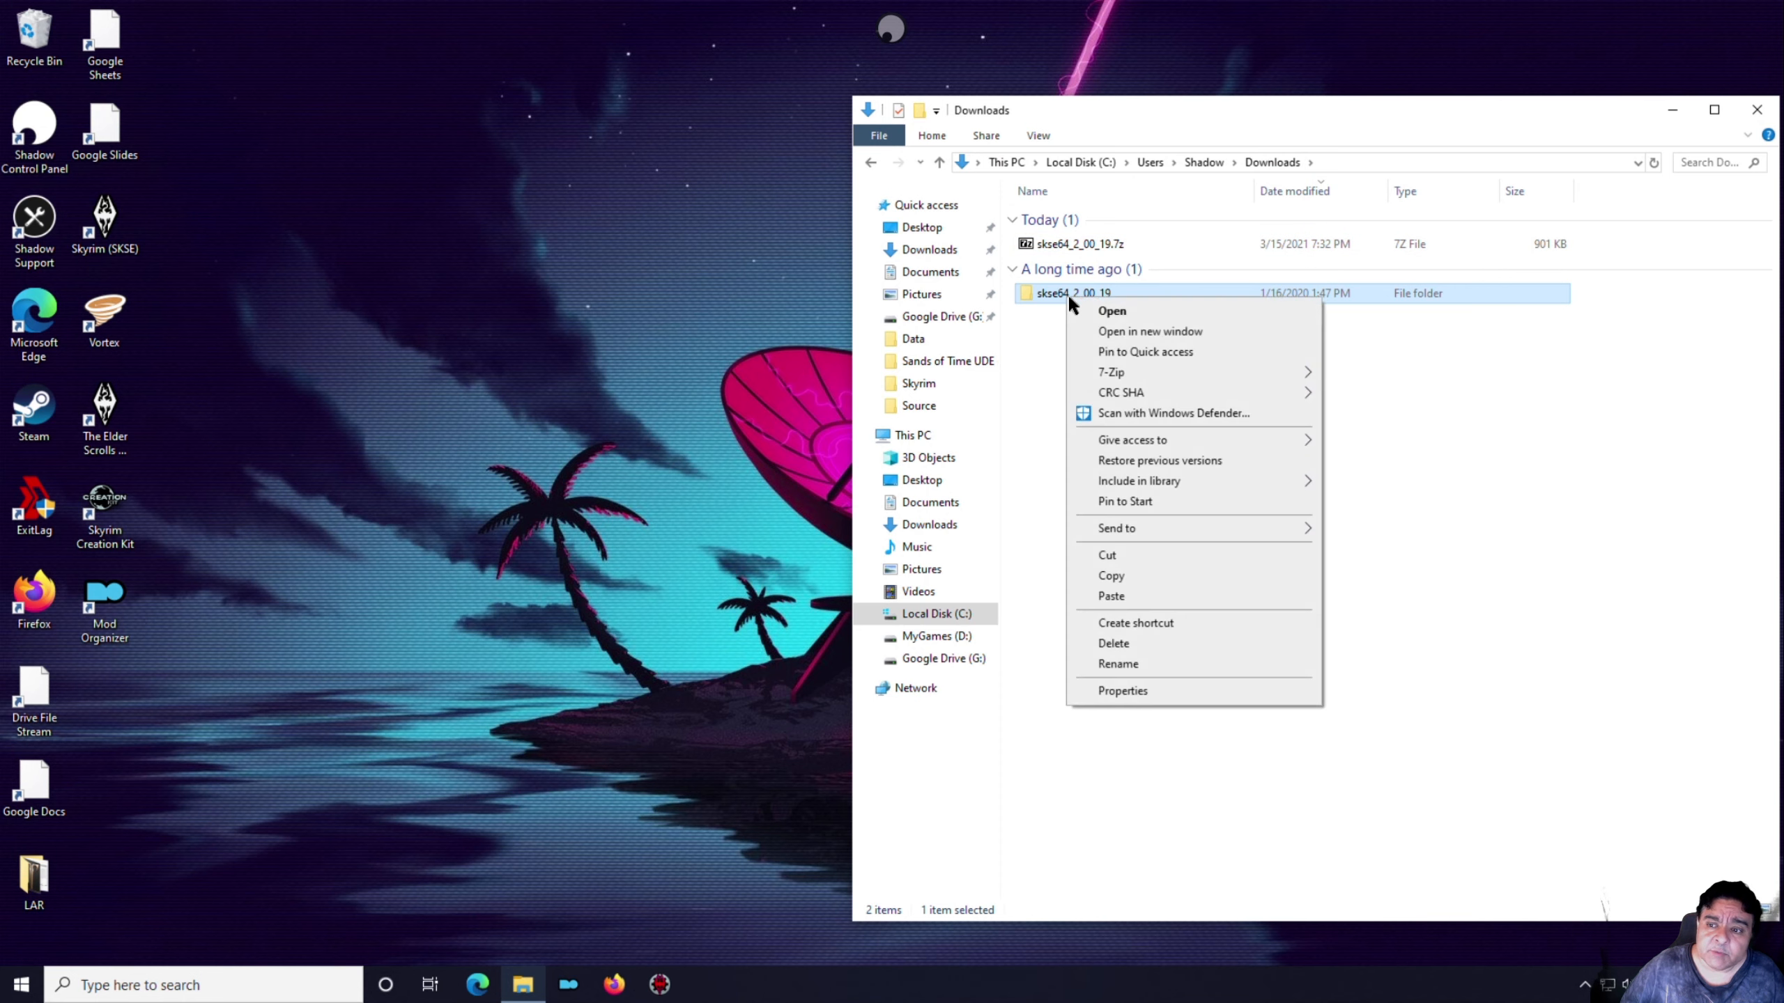
{"action": "left_click", "coordinate": [1124, 648]}
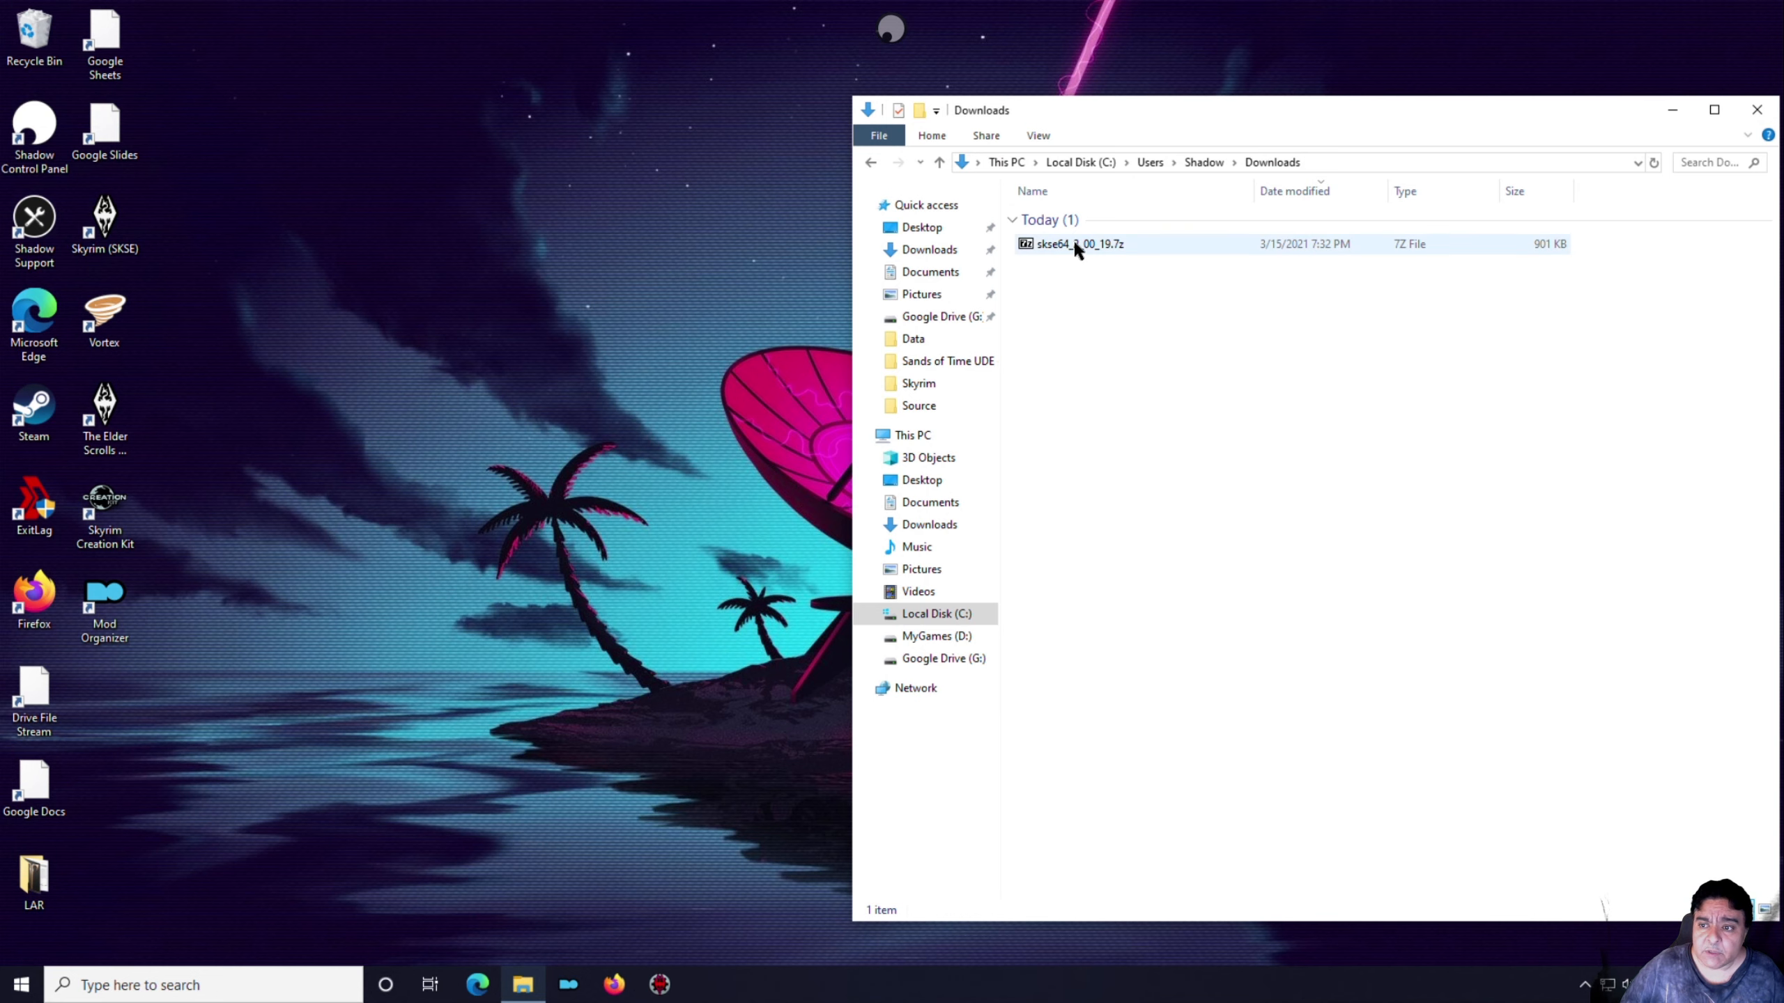
Launch Mod Organizer with the SkyrimSE instance and cancel the first request to change the game
{"action": "left_click", "coordinate": [562, 988]}
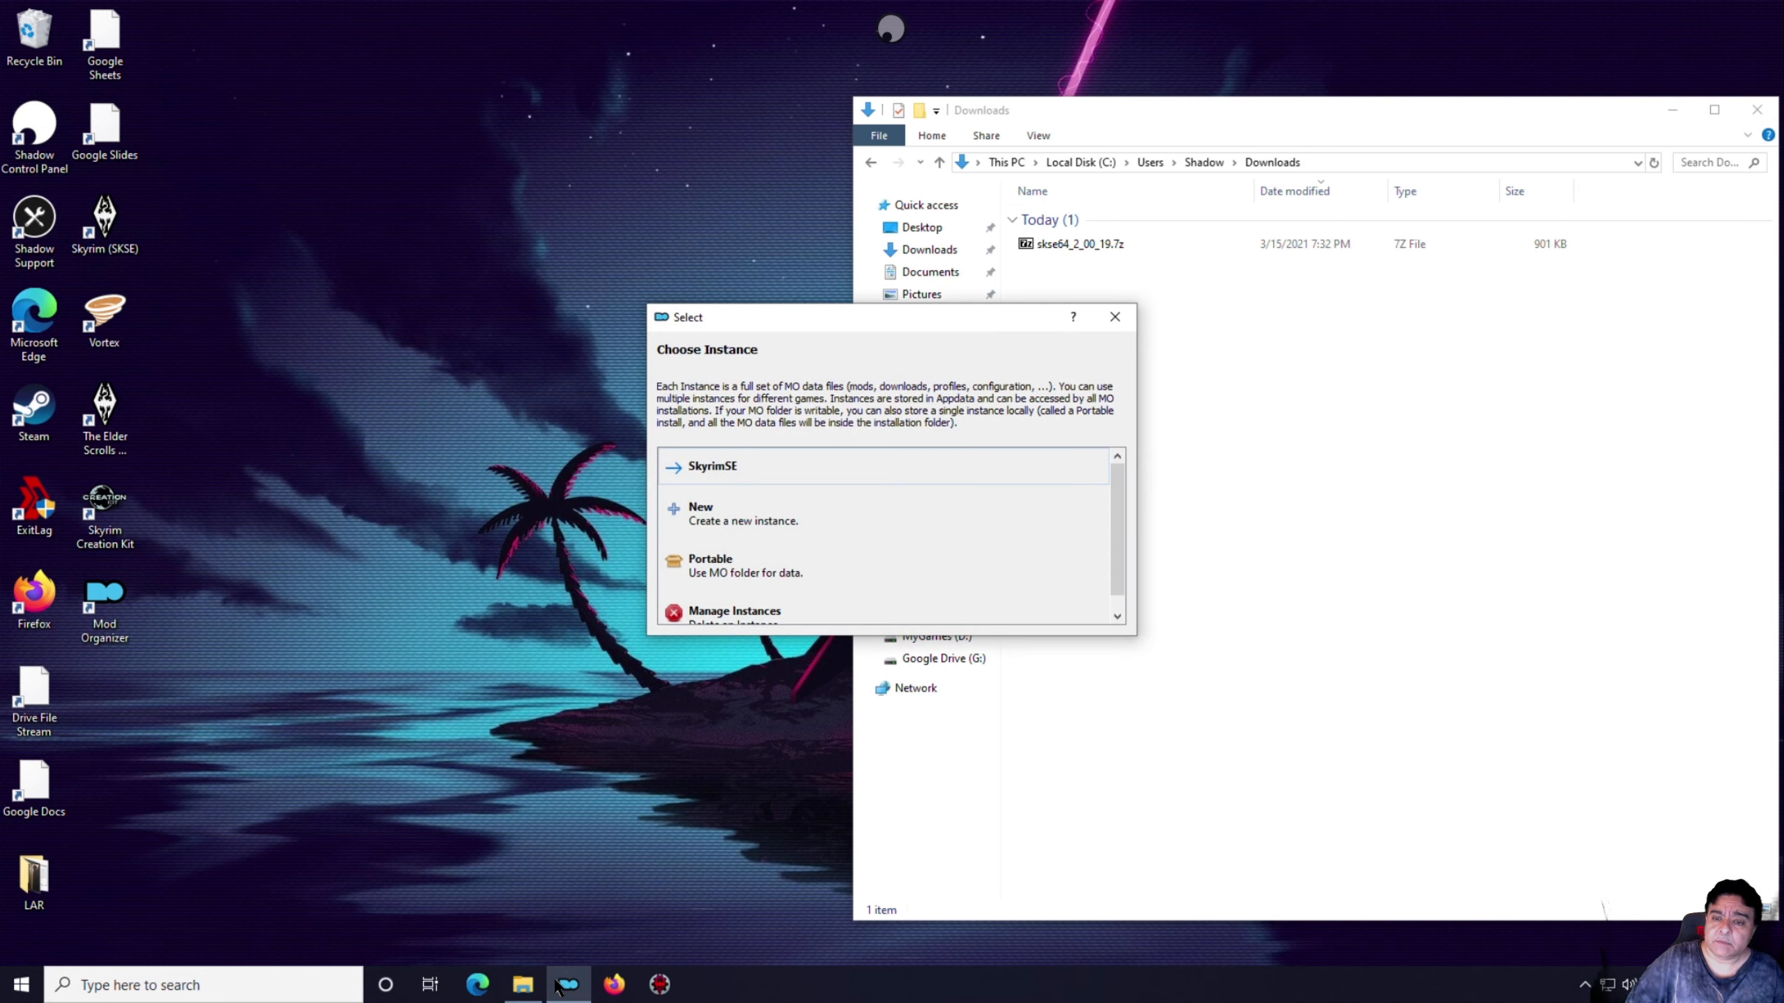
{"action": "left_click", "coordinate": [731, 468]}
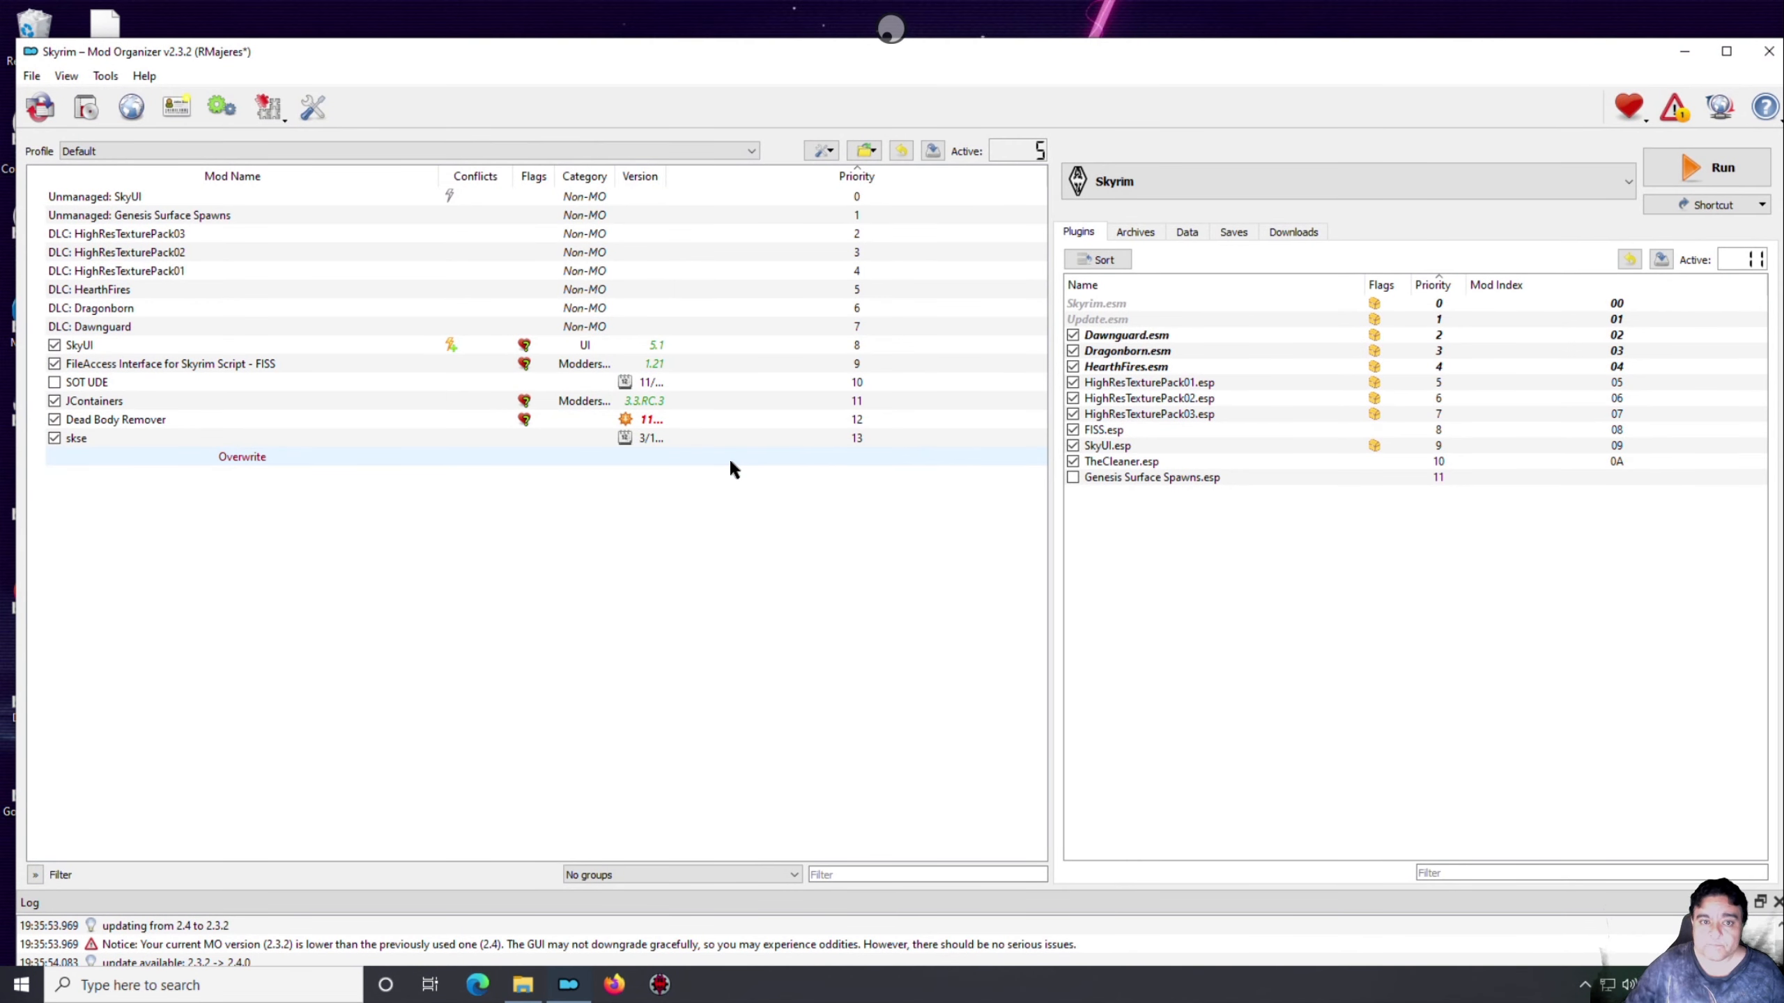
{"action": "left_click", "coordinate": [40, 108]}
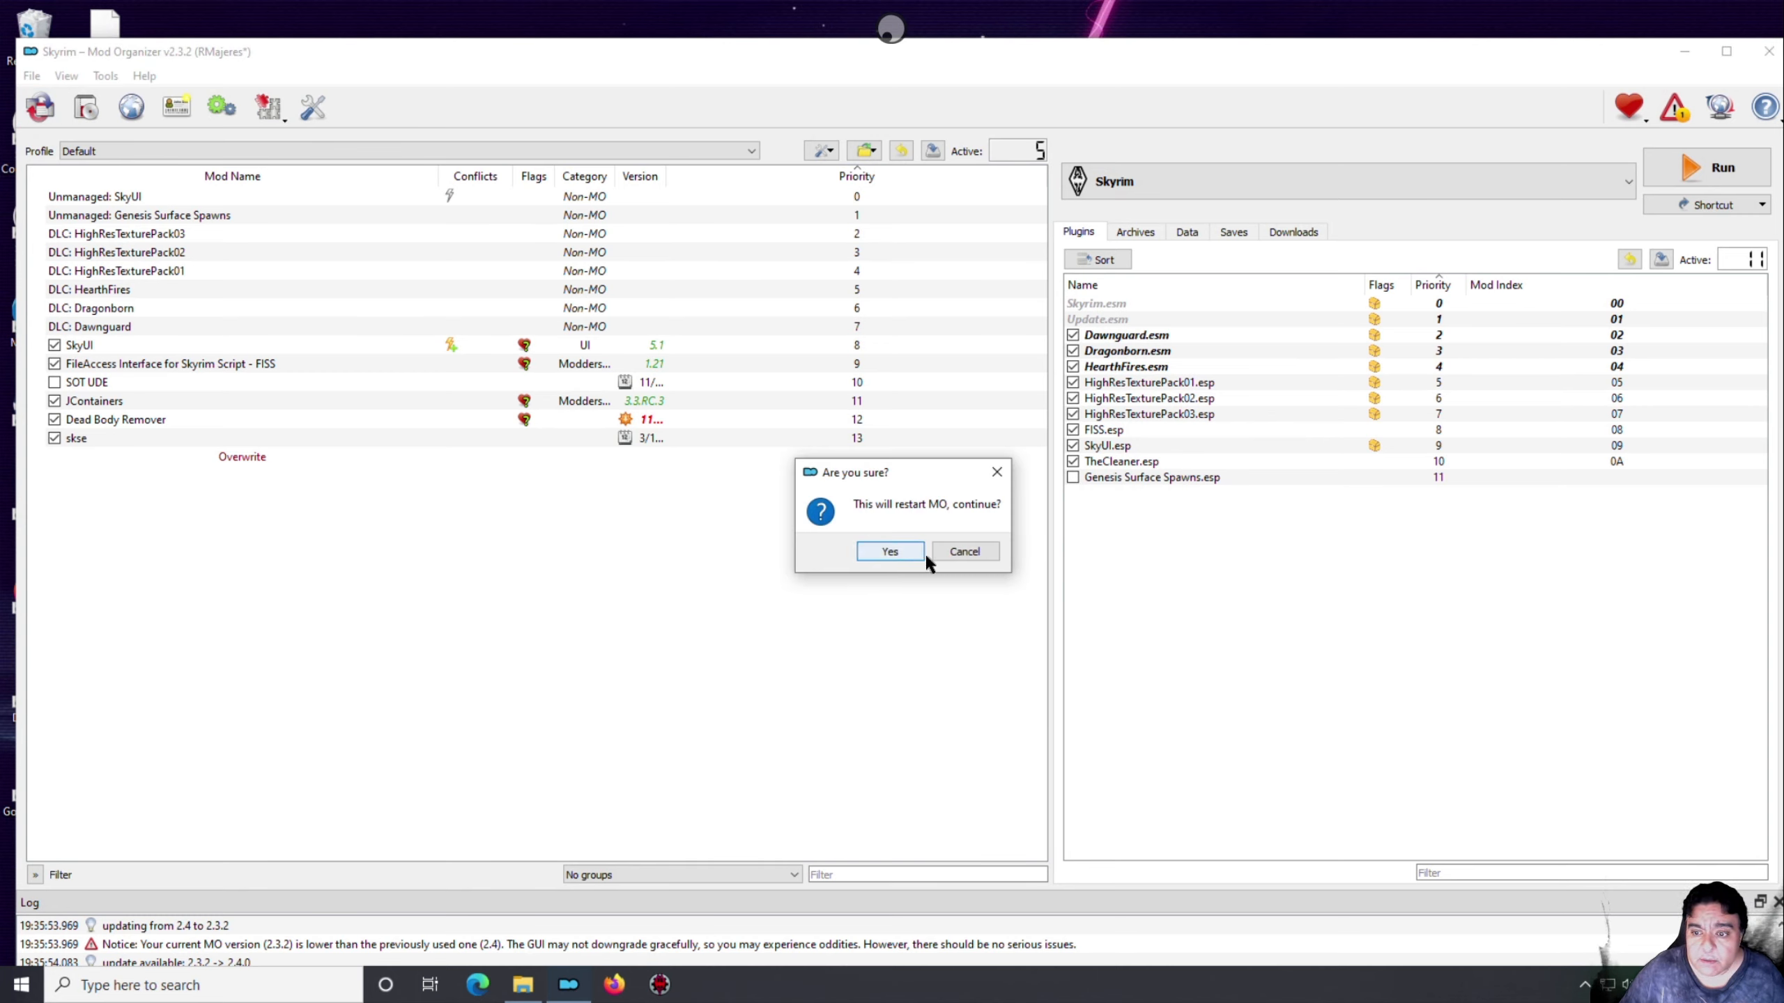
{"action": "left_click", "coordinate": [957, 552]}
Restart Mod Organizer with Change Game and load the SkyrimSE instance again
{"action": "left_click", "coordinate": [33, 77]}
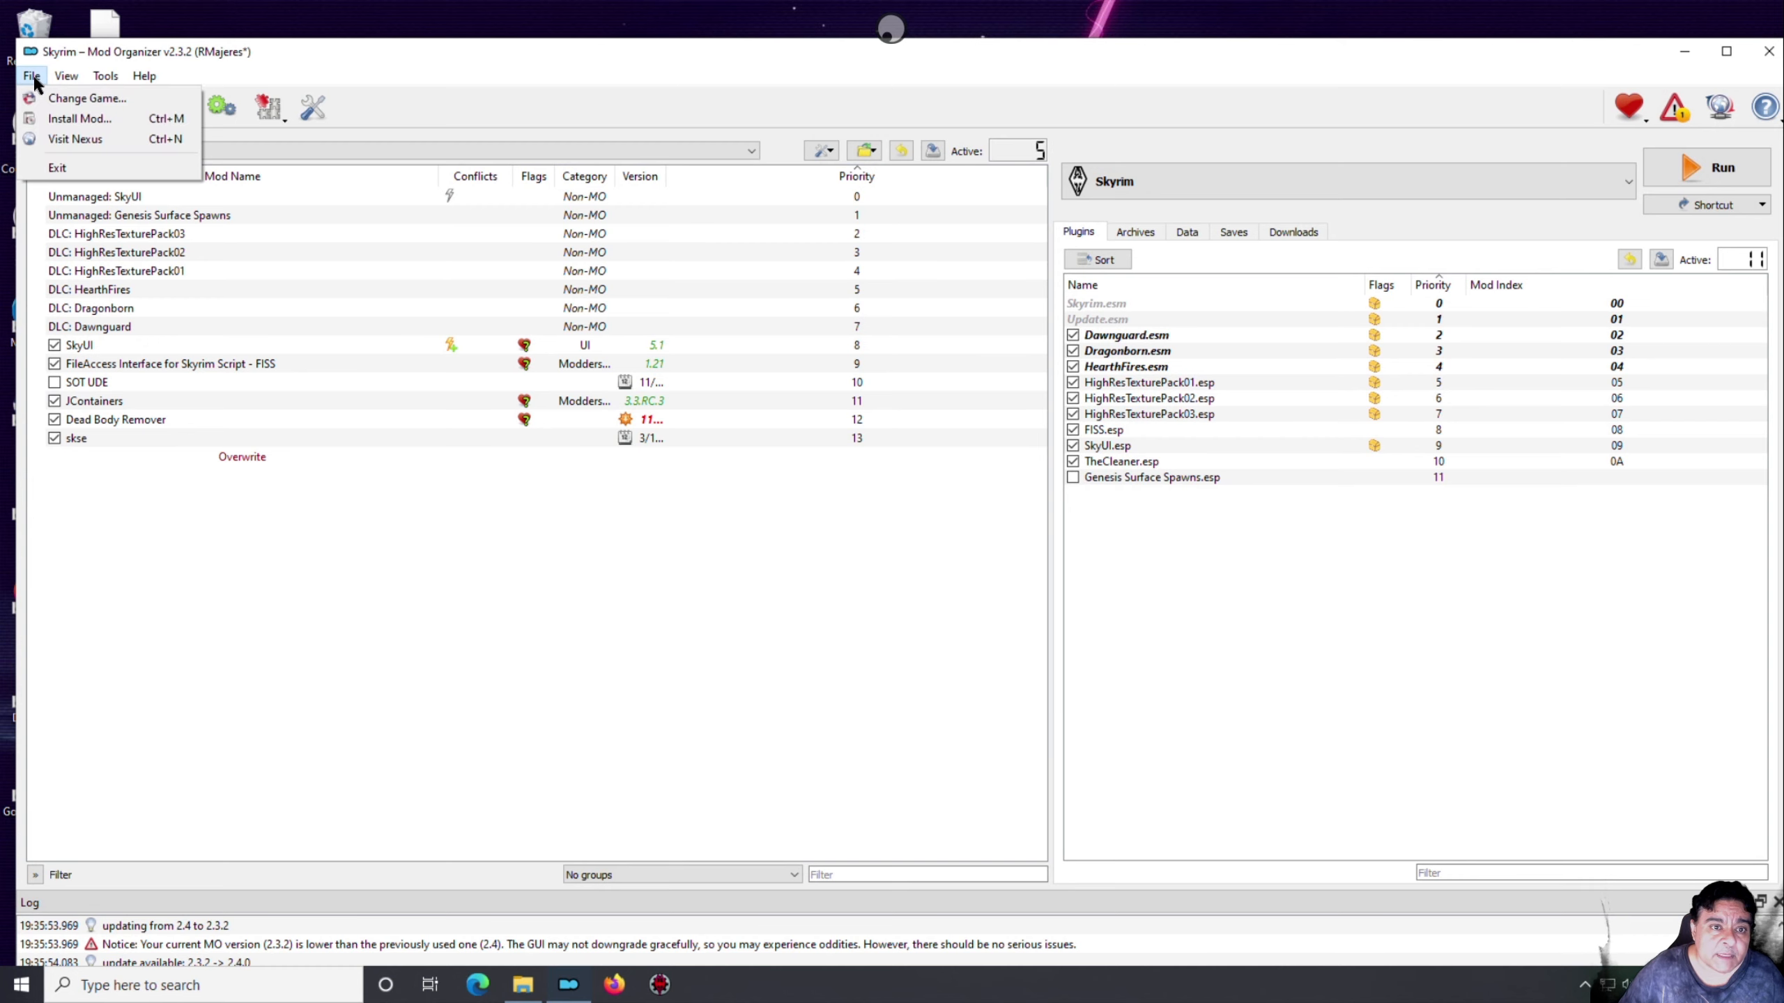
{"action": "left_click", "coordinate": [70, 99]}
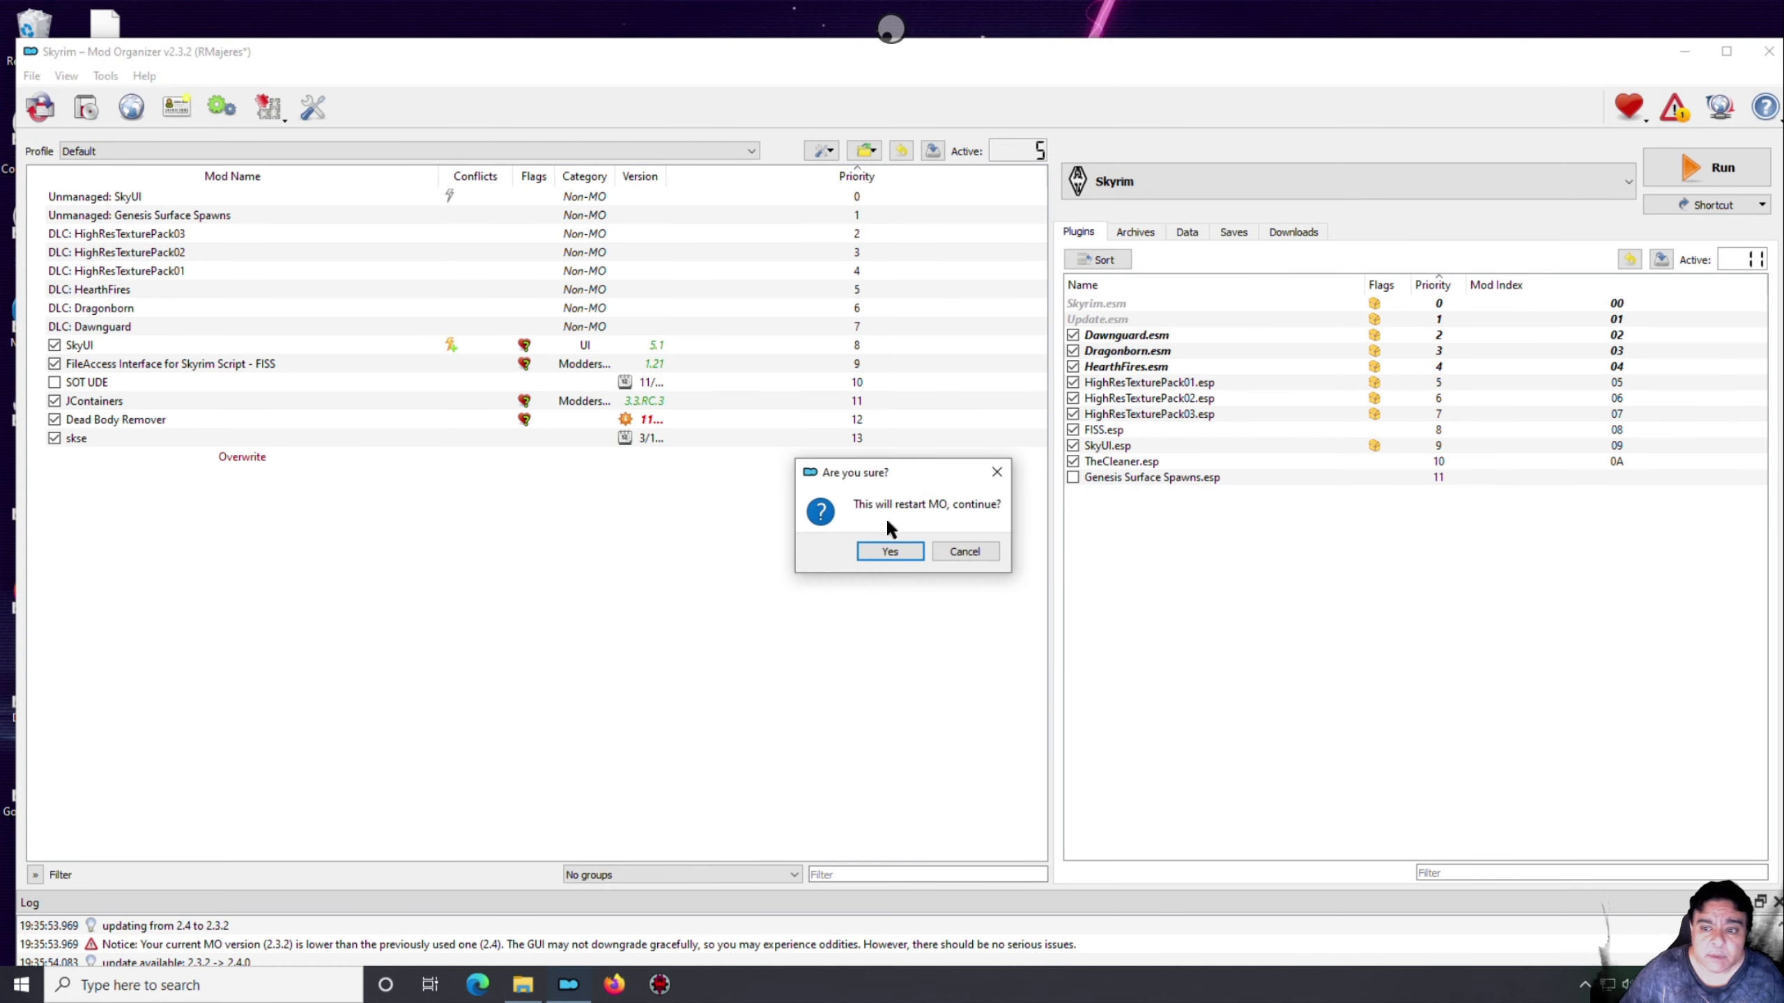
{"action": "left_click", "coordinate": [889, 552]}
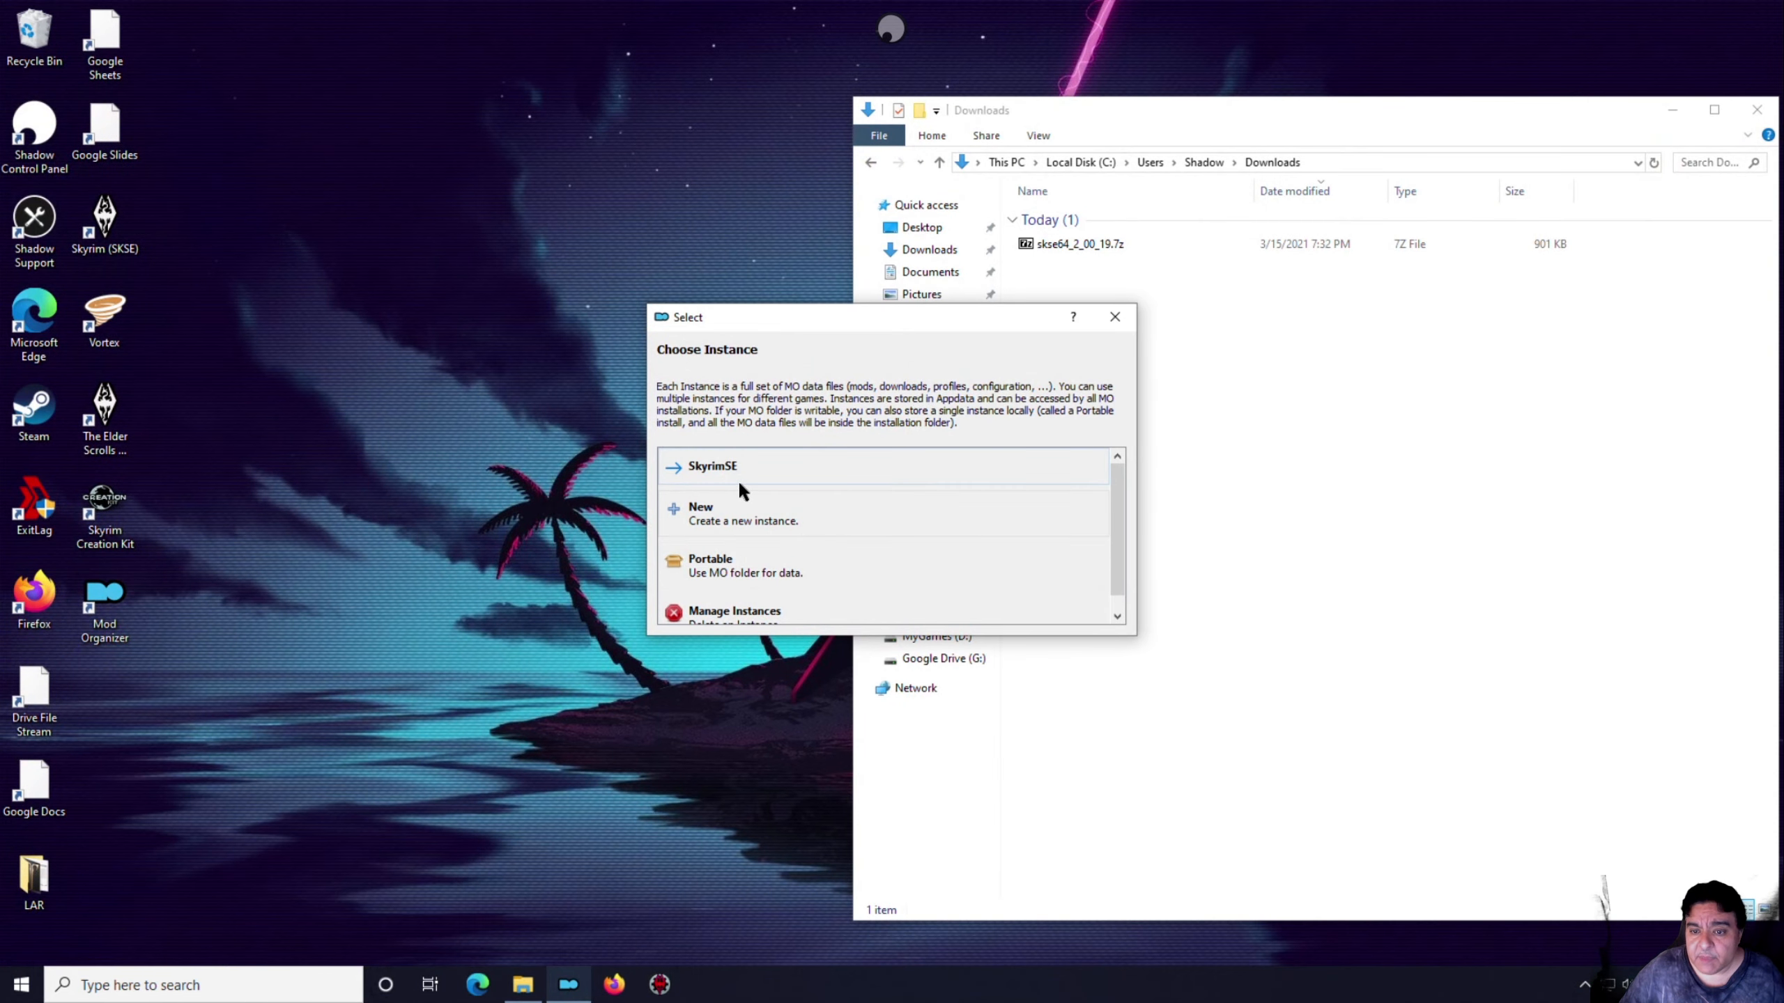
{"action": "left_click", "coordinate": [760, 463]}
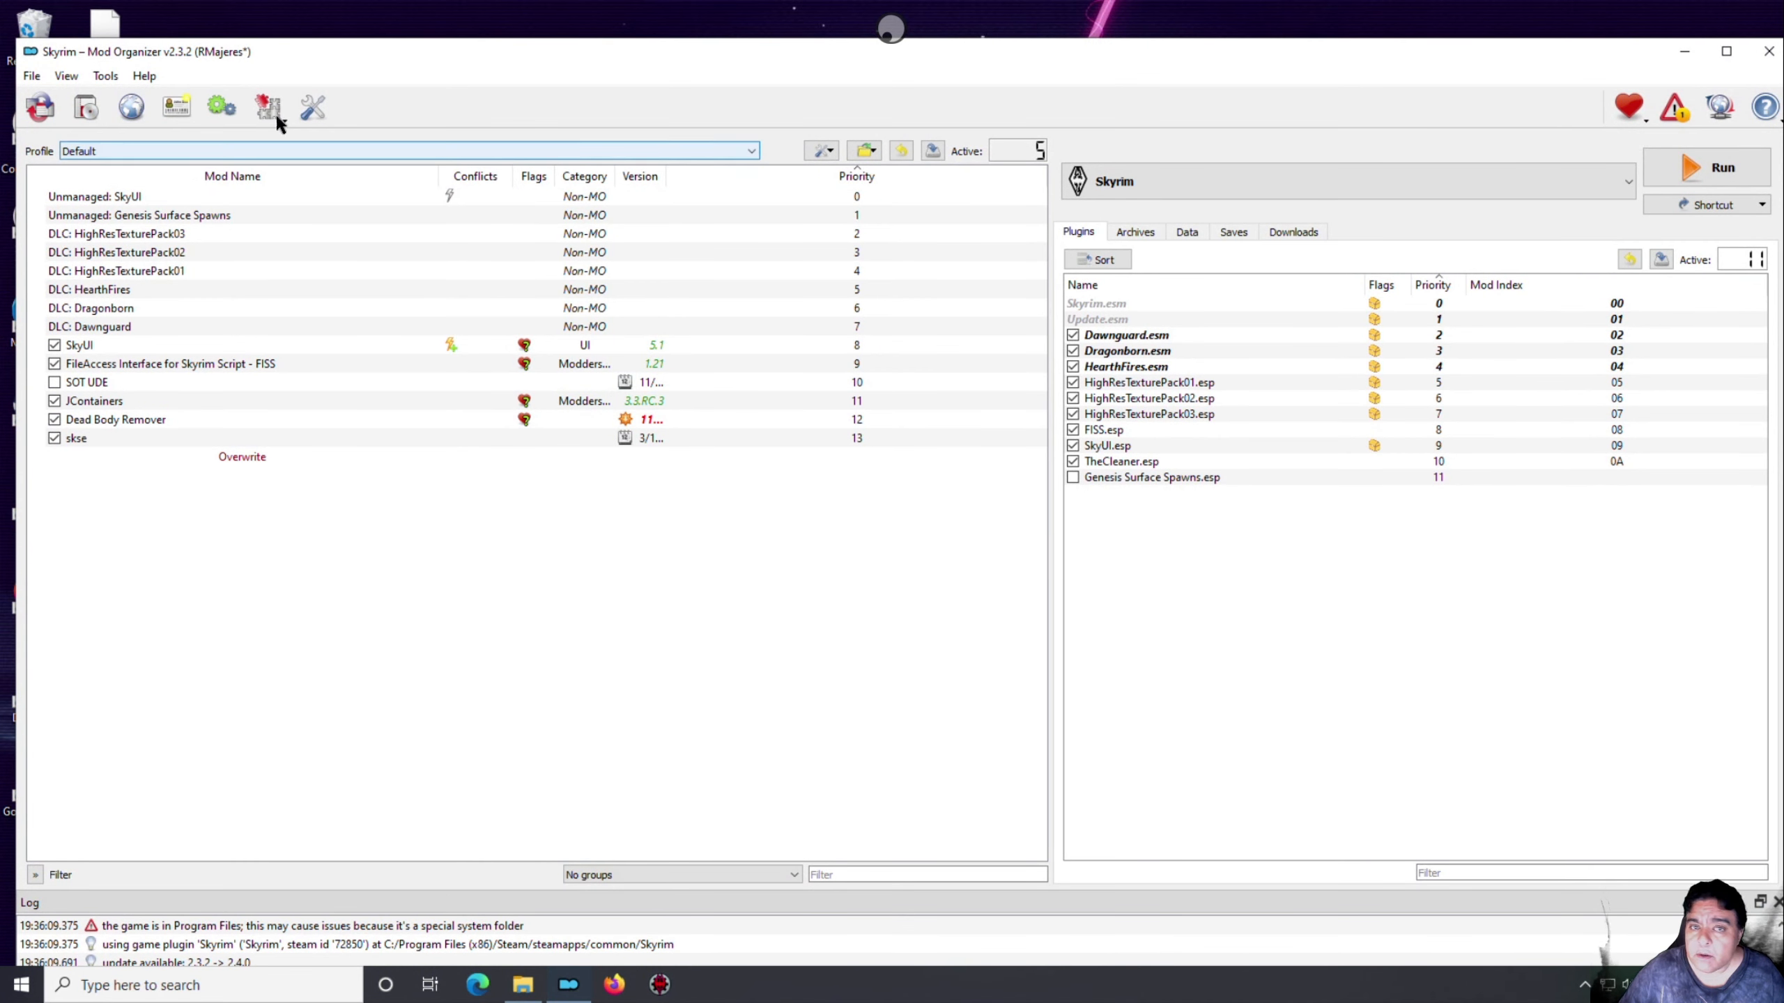
Restart Mod Organizer with a Portable instance managing Skyrim Special Edition, declining the beginner tutorial
{"action": "left_click", "coordinate": [39, 107]}
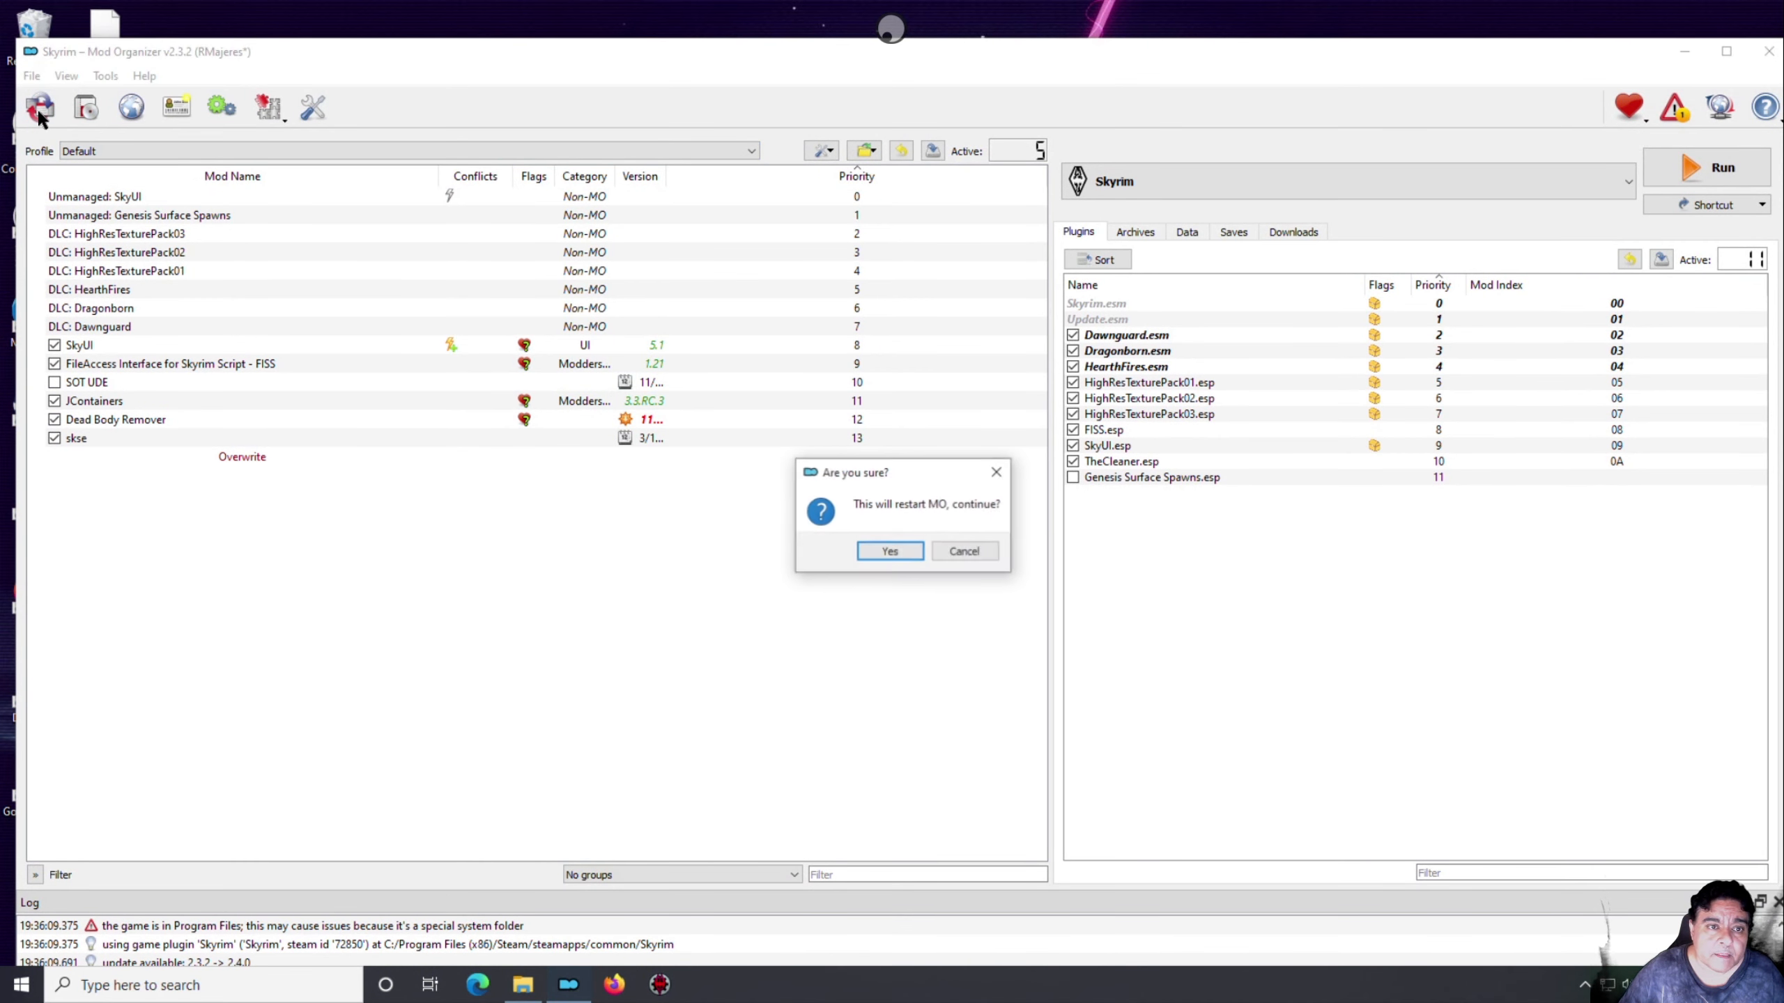
{"action": "left_click", "coordinate": [890, 551]}
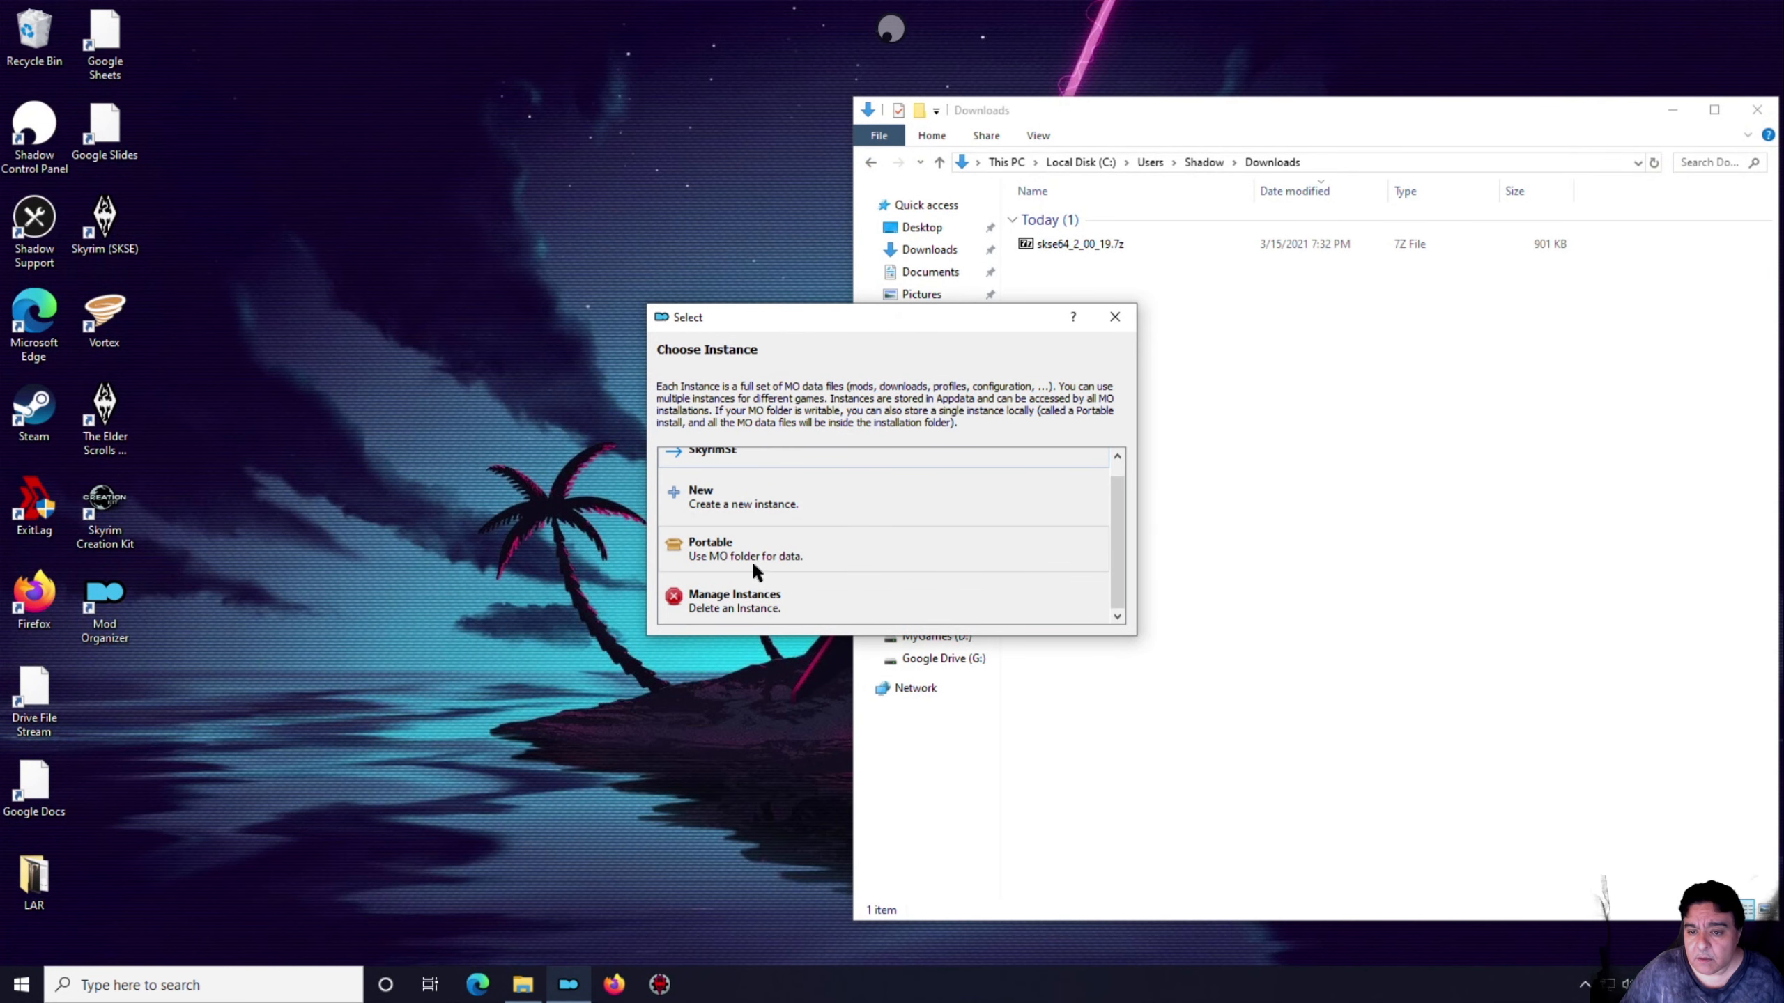
{"action": "left_click", "coordinate": [736, 547]}
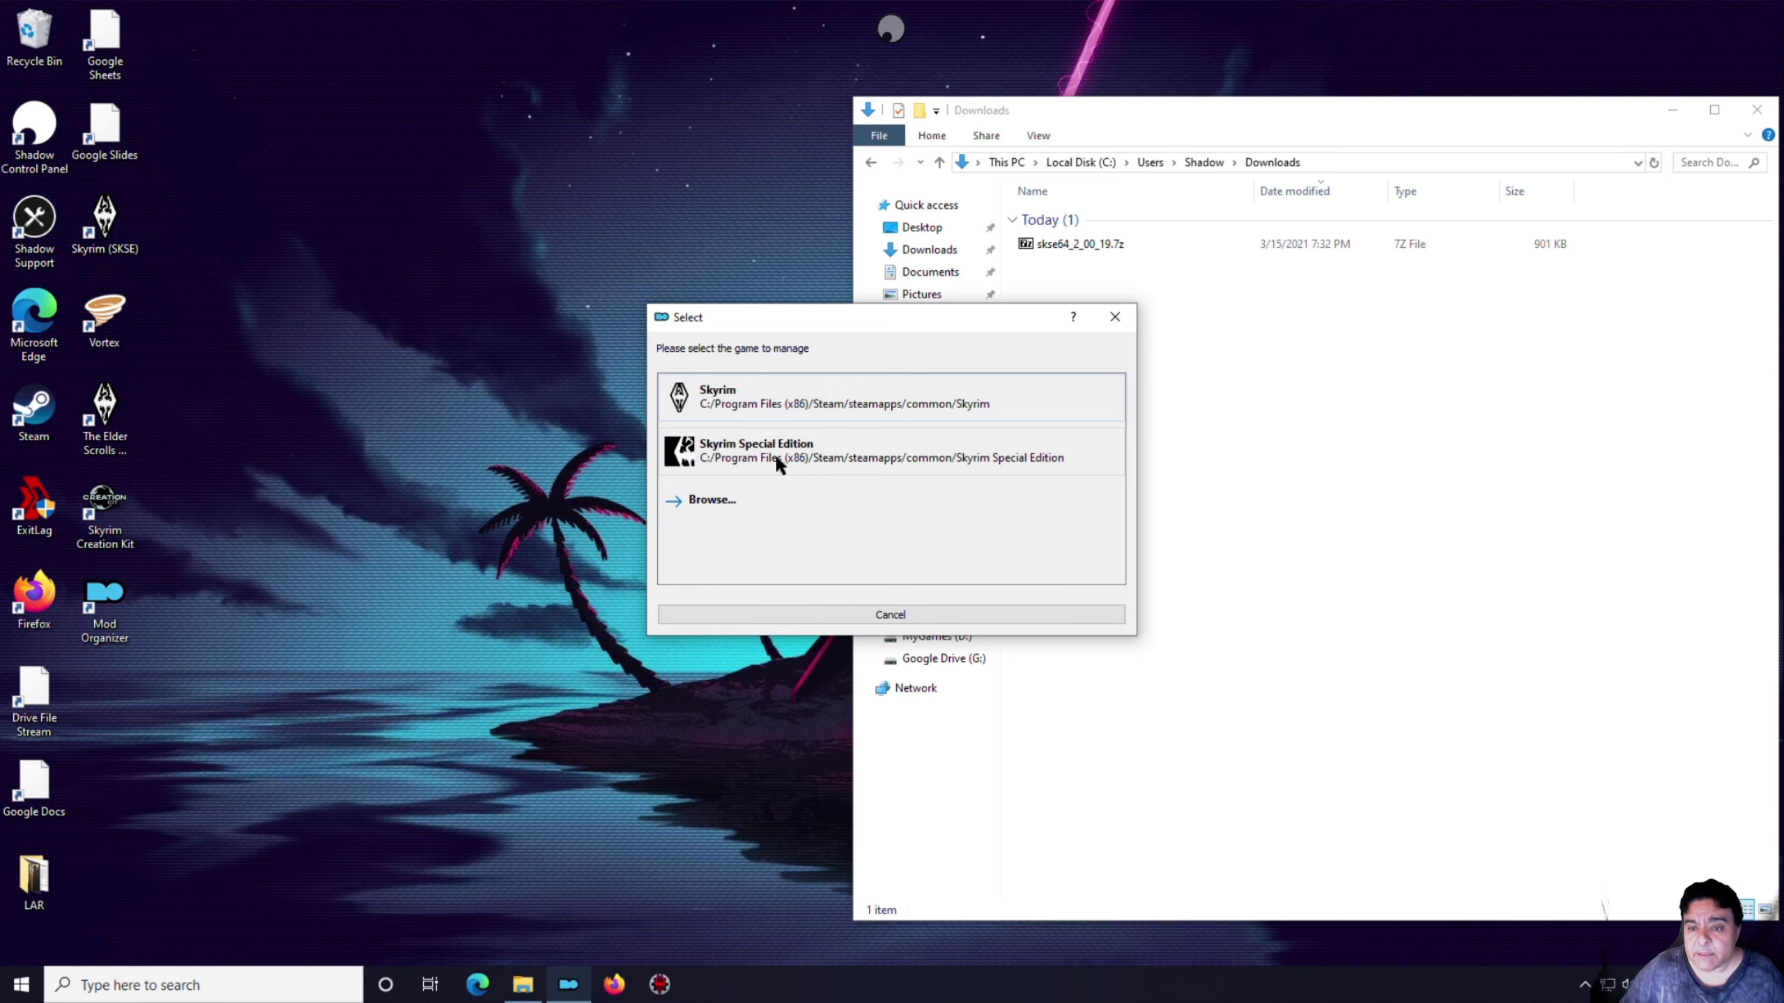
{"action": "left_click", "coordinate": [775, 453]}
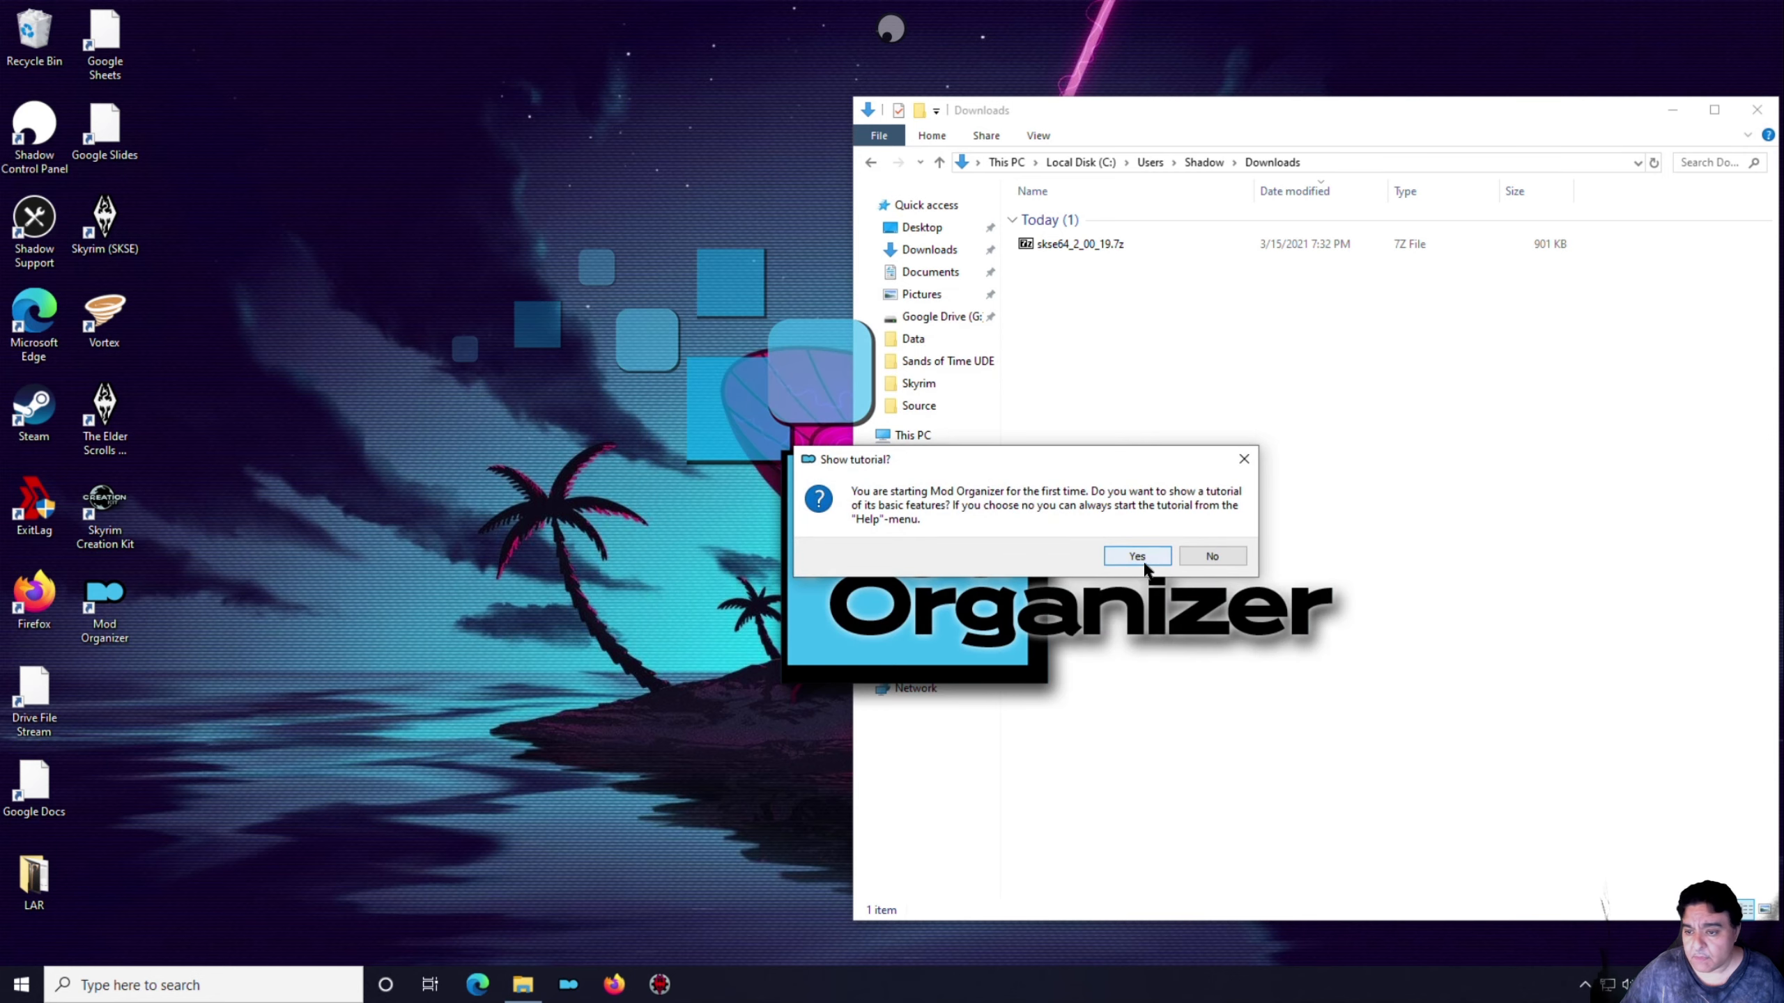
{"action": "left_click", "coordinate": [1208, 556]}
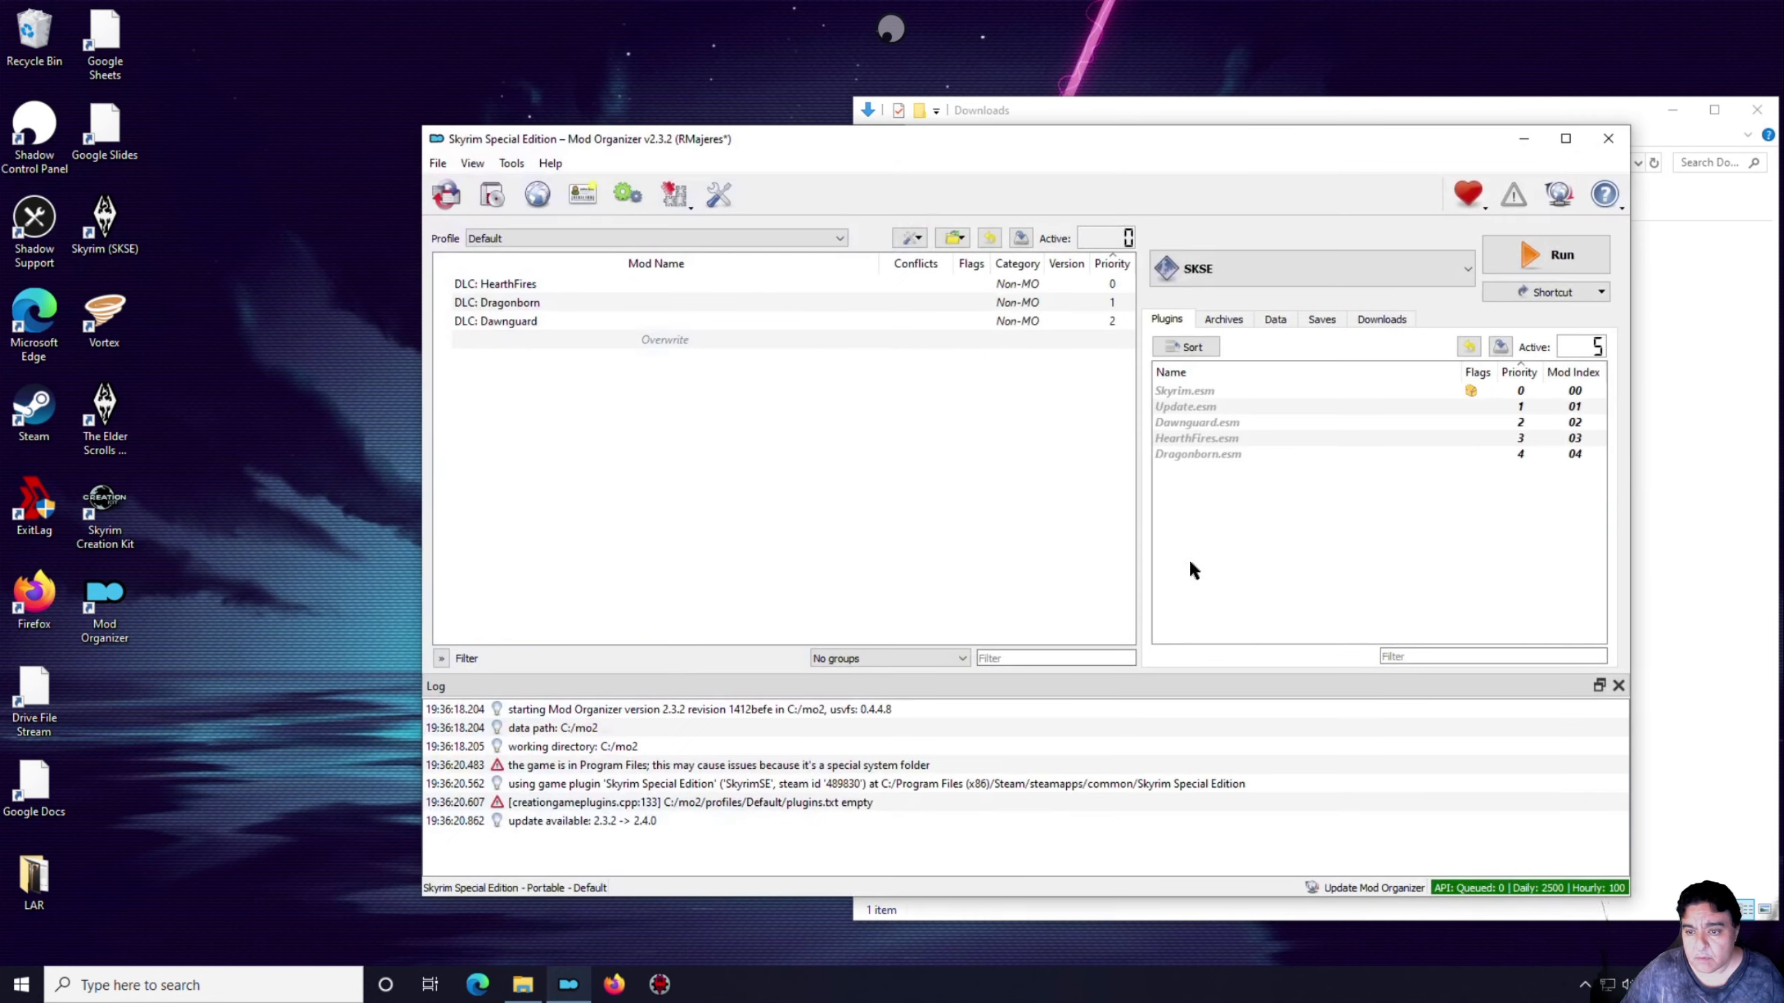
{"action": "left_click_drag", "start_coordinate": [789, 137], "coordinate": [469, 115]}
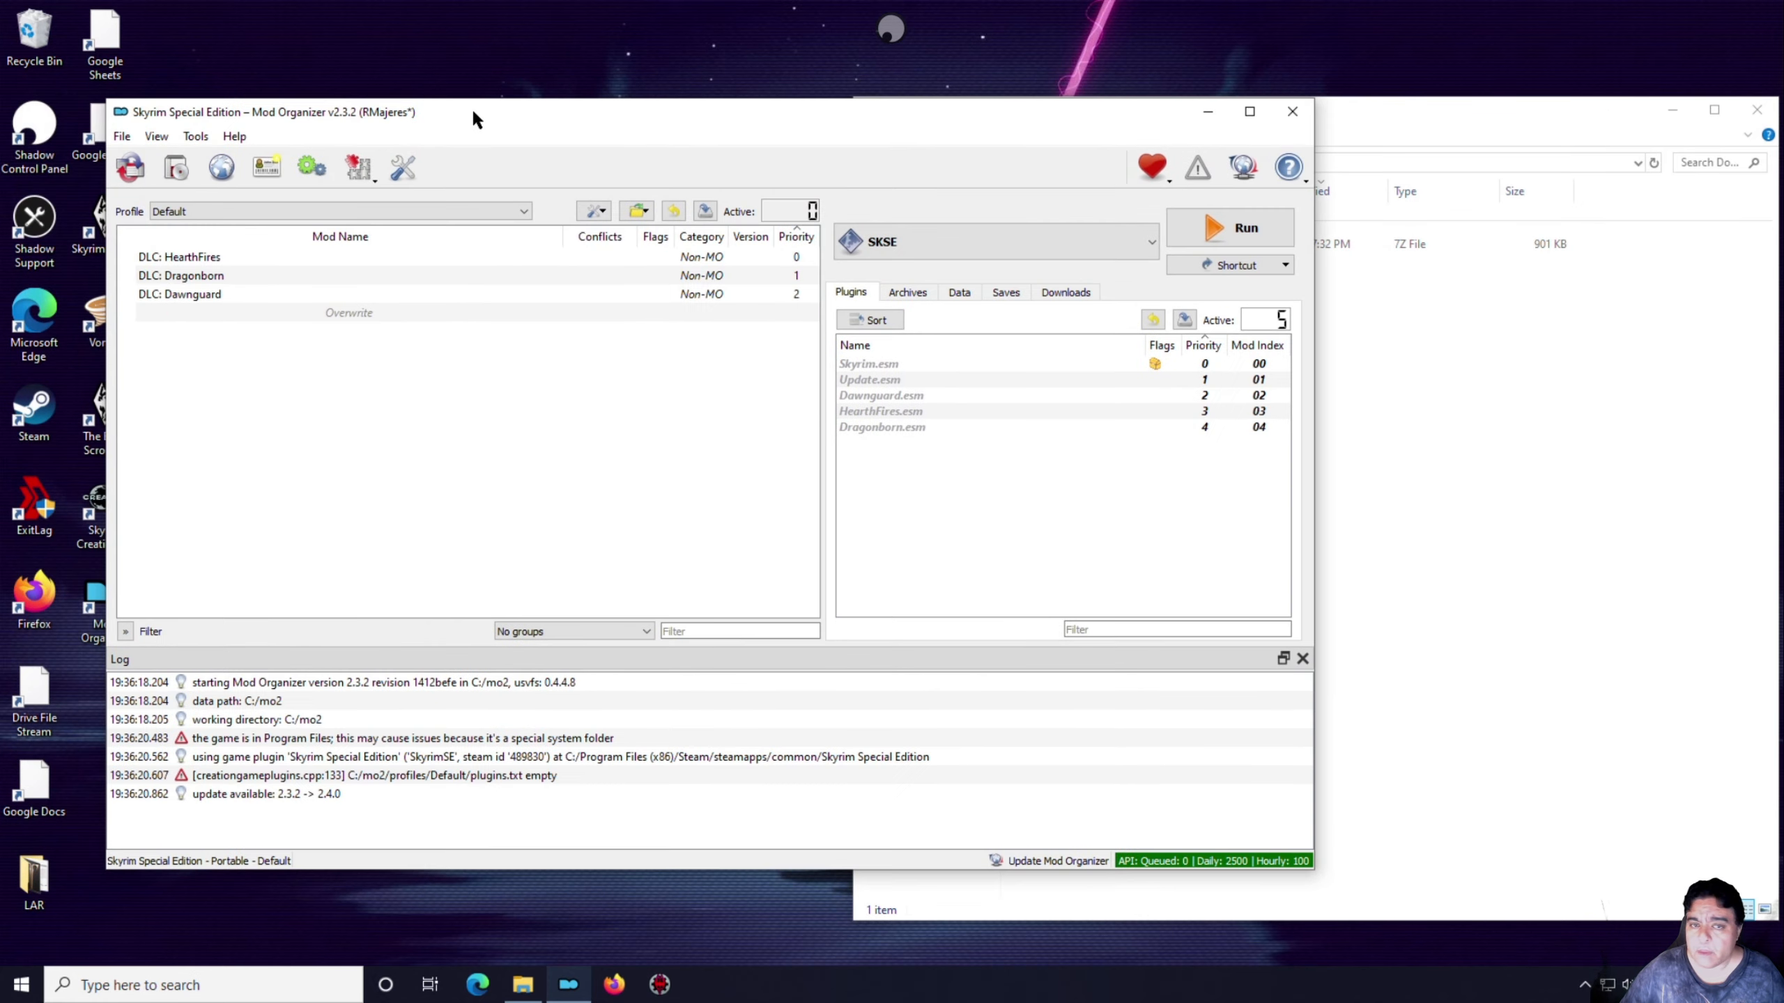
Empty the Recycle Bin and confirm the permanent deletion
{"action": "right_click", "coordinate": [22, 28]}
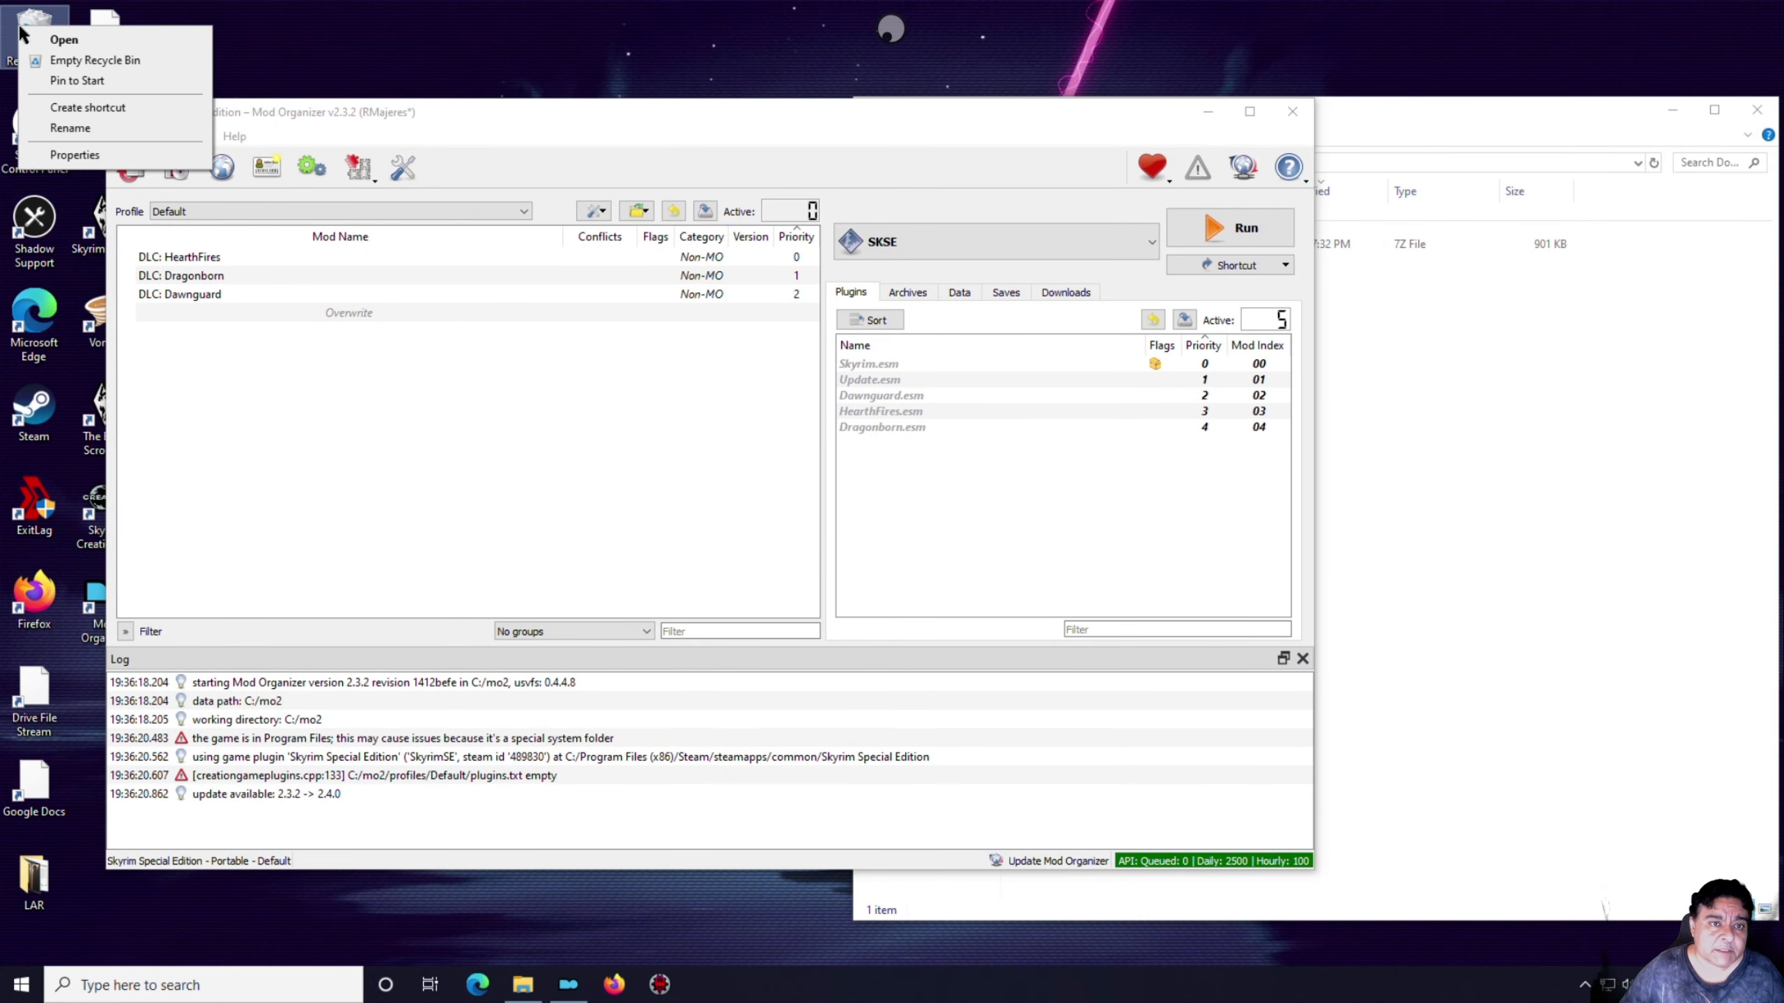
{"action": "left_click", "coordinate": [99, 59]}
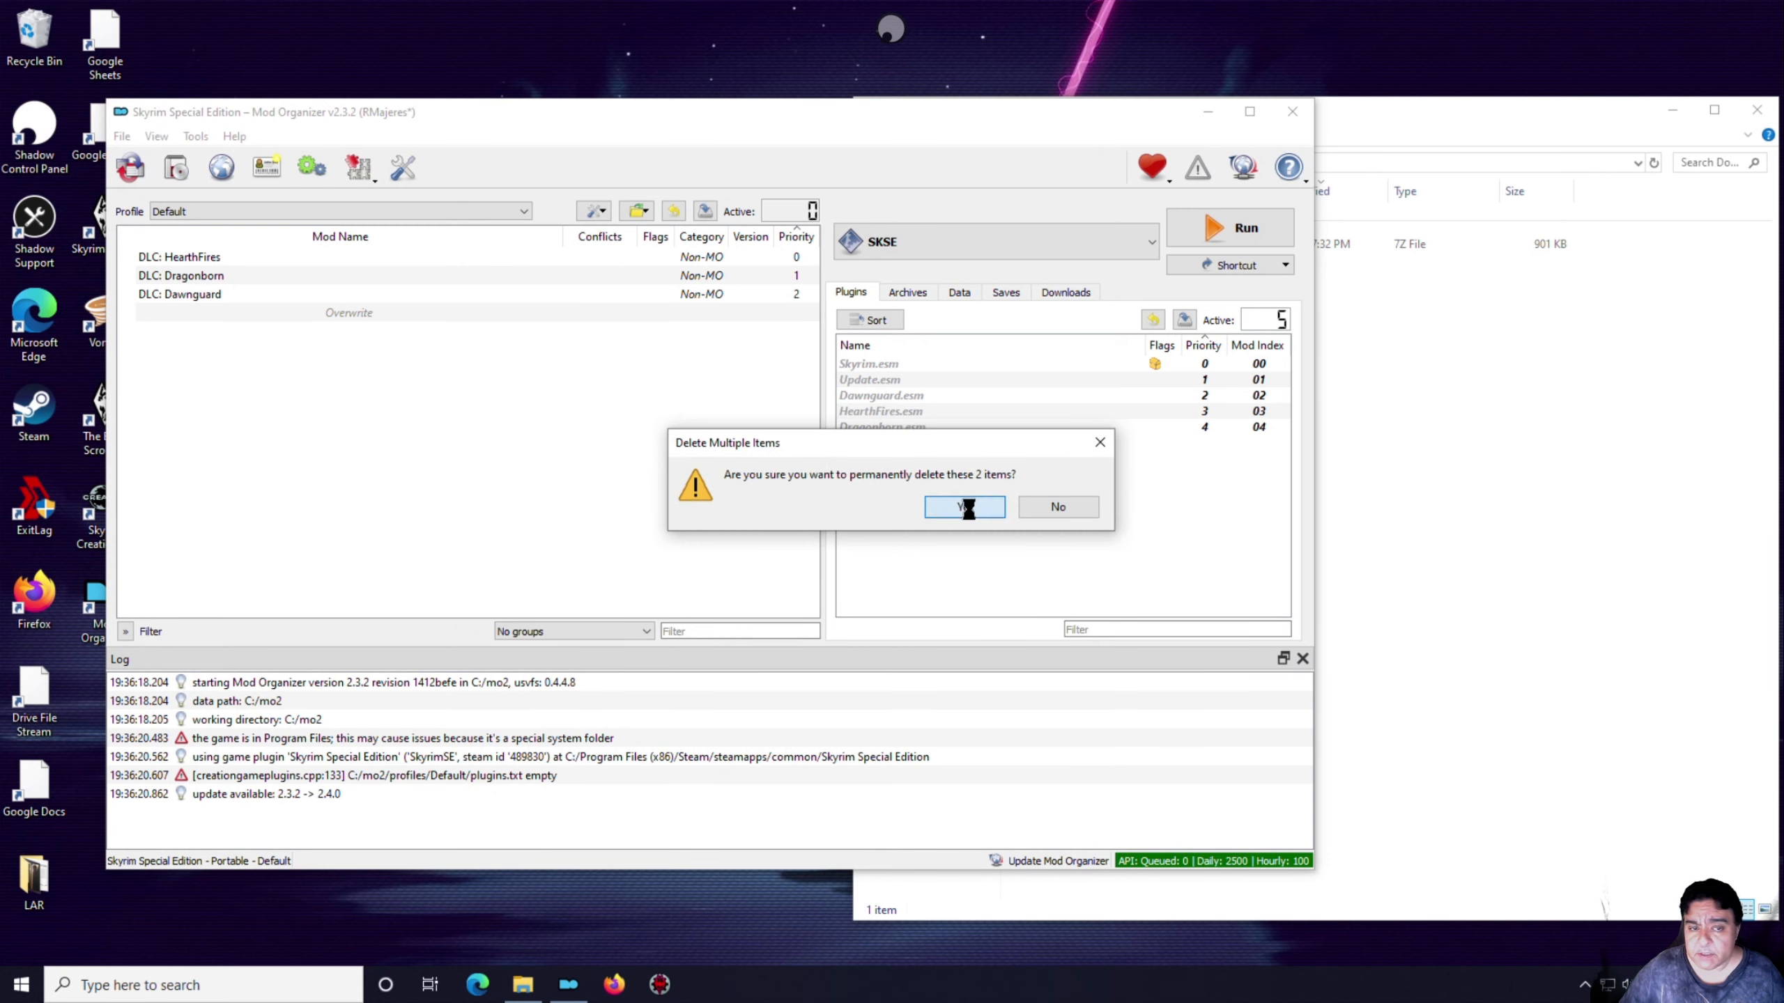
{"action": "left_click", "coordinate": [968, 507]}
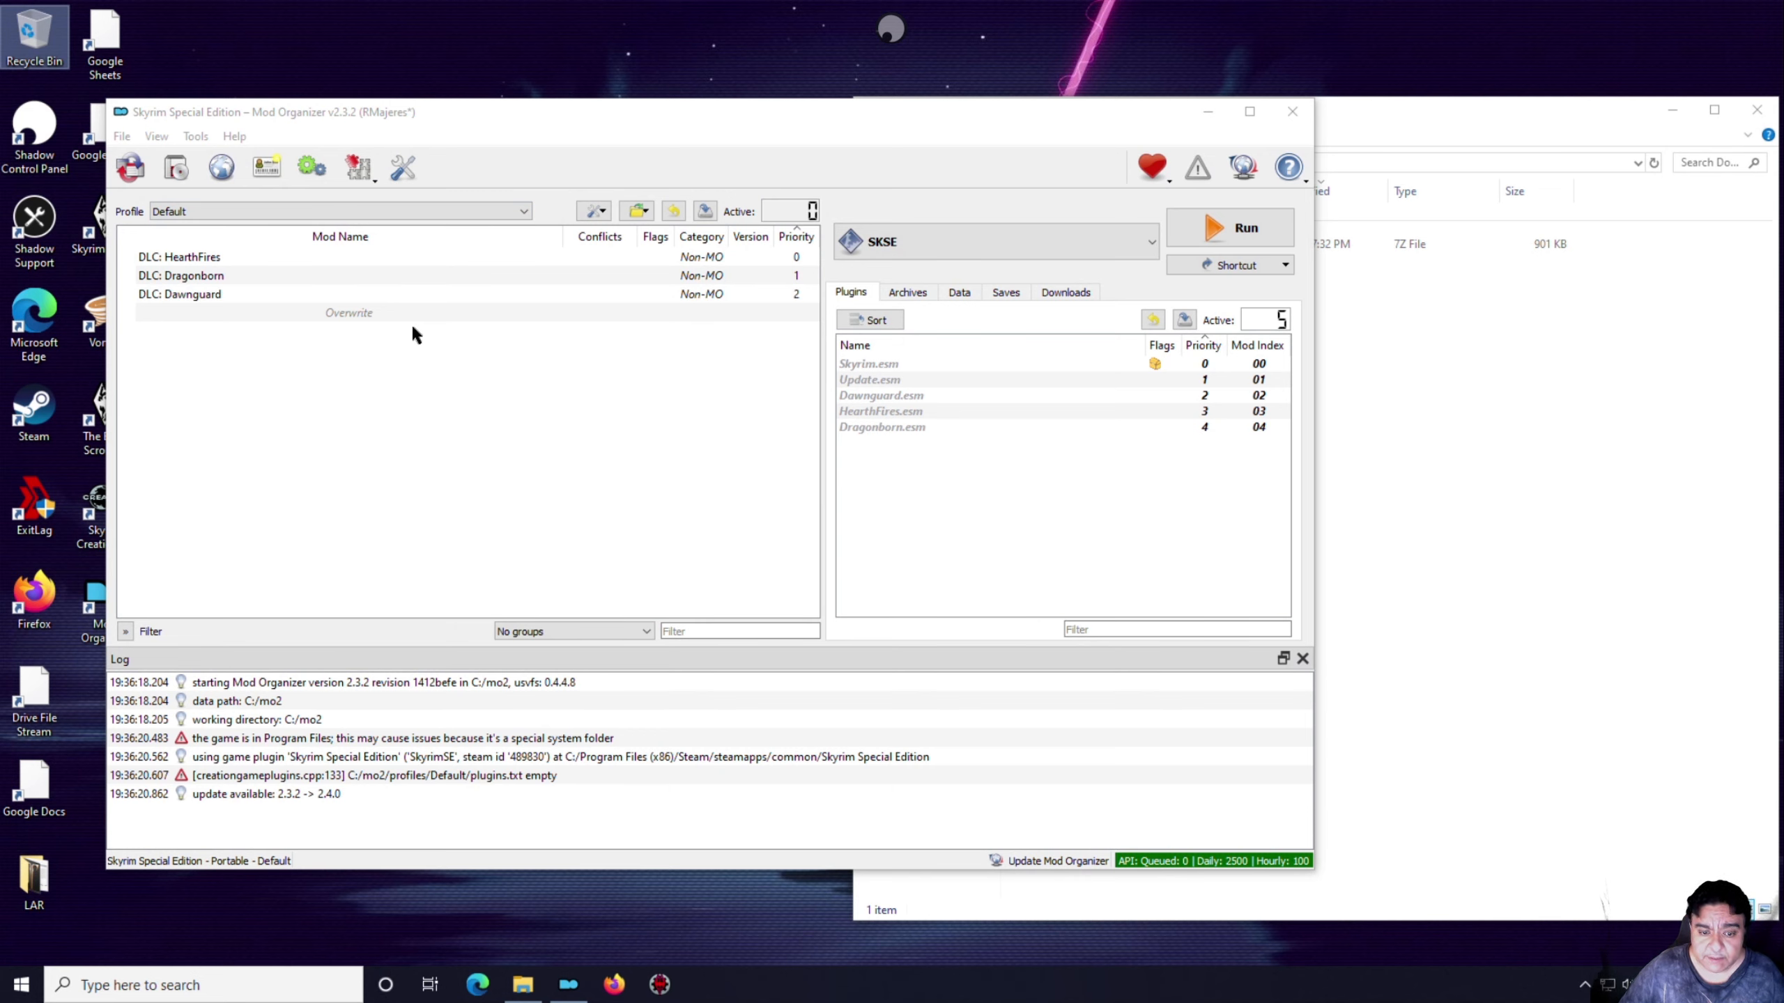
Add skse64_2_00_19.7z from the Downloads folder to Mod Organizer's download list, overwriting the copy with the same name
{"action": "left_click", "coordinate": [1065, 292]}
{"action": "left_click", "coordinate": [1393, 351]}
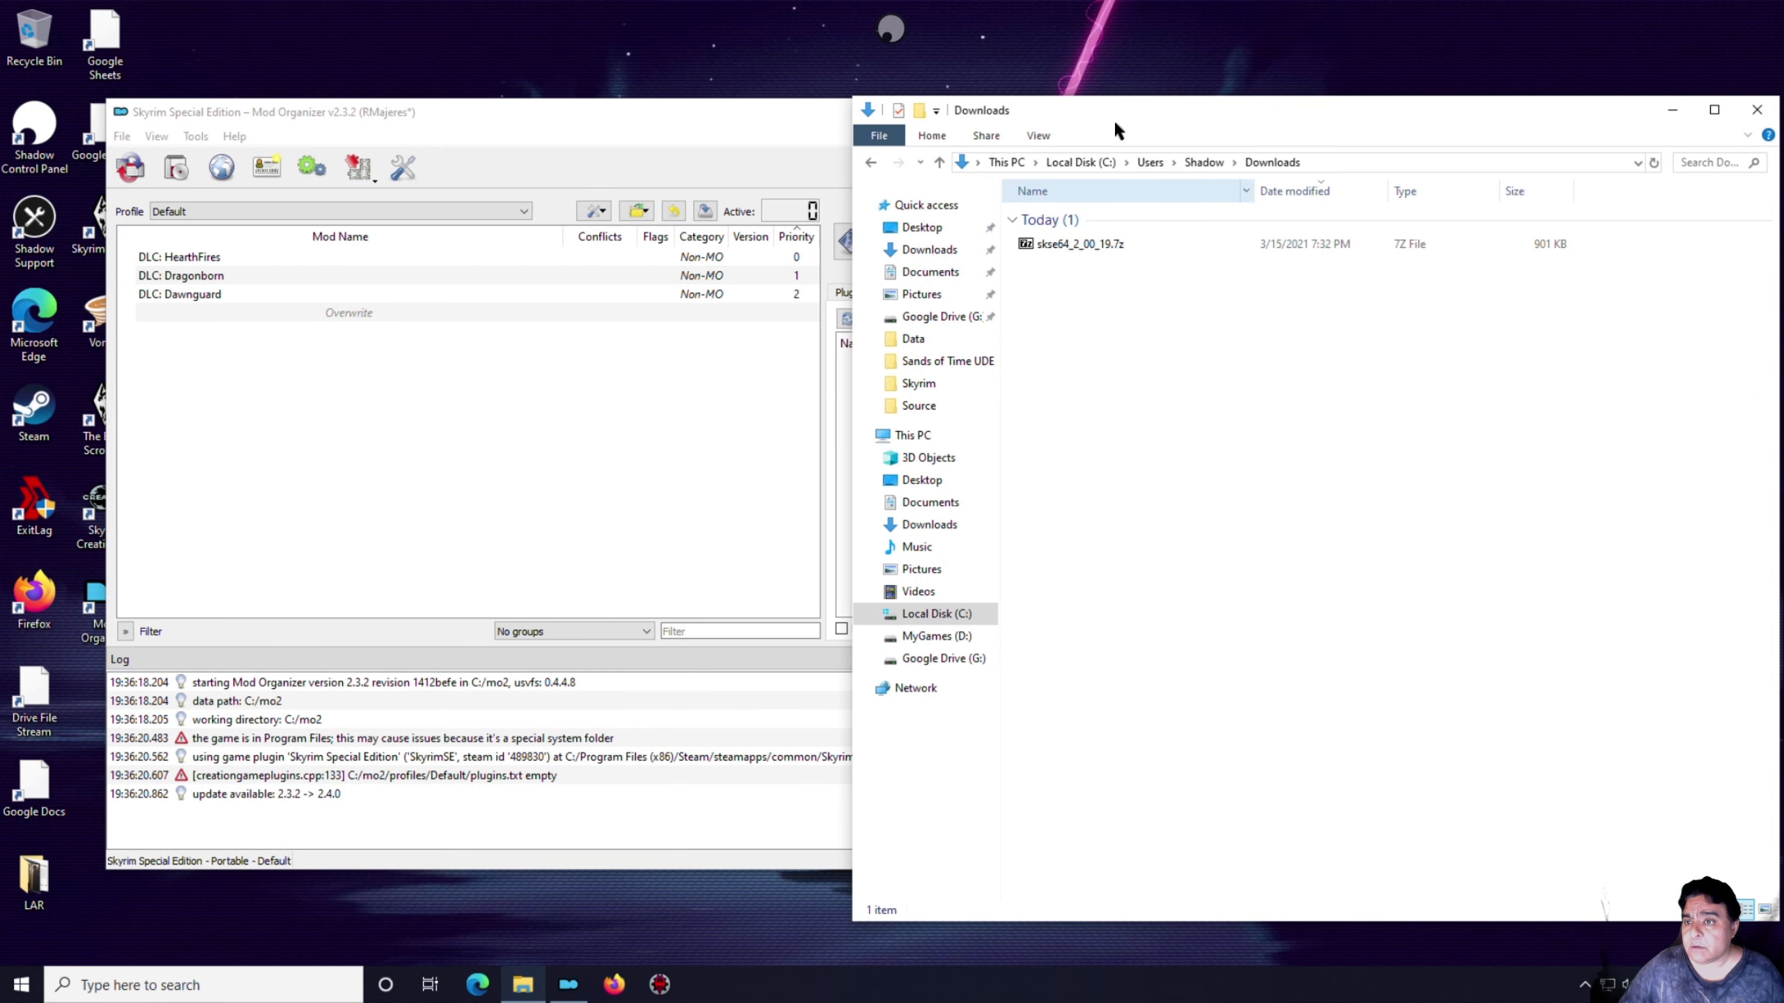
{"action": "left_click_drag", "start_coordinate": [1114, 118], "coordinate": [1442, 168]}
{"action": "left_click_drag", "start_coordinate": [1431, 301], "coordinate": [955, 413]}
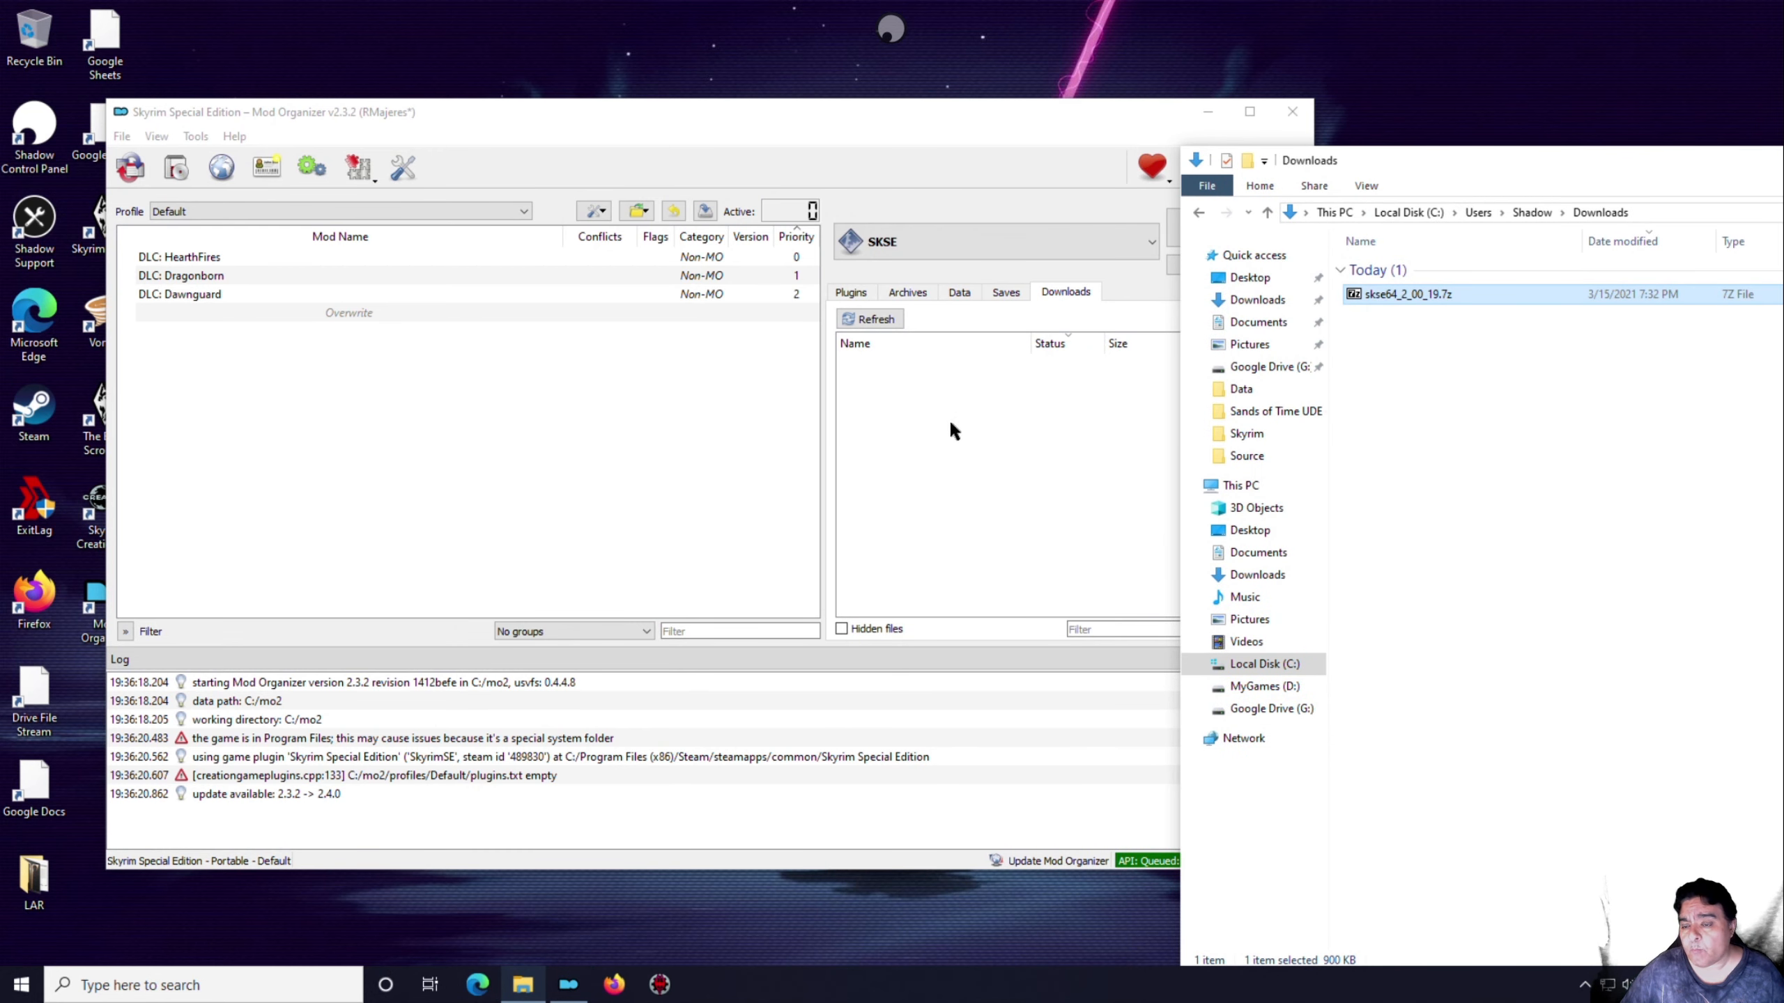
{"action": "left_click_drag", "start_coordinate": [1056, 114], "coordinate": [868, 92]}
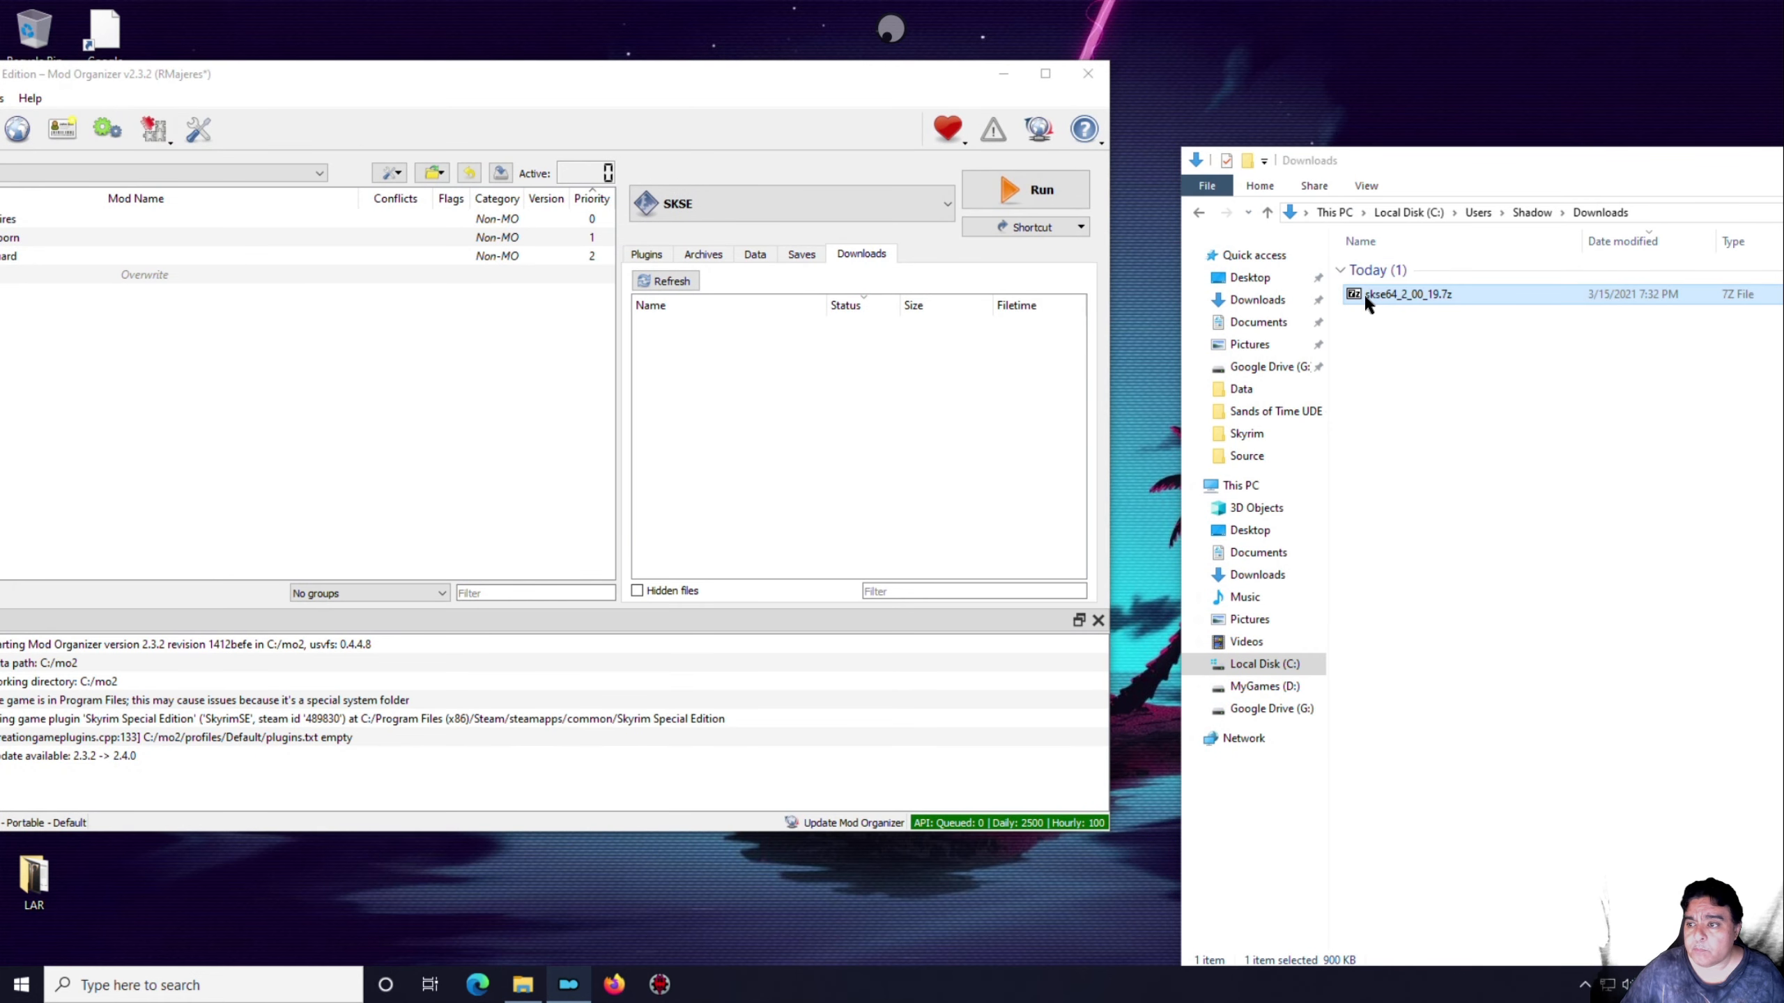
{"action": "left_click_drag", "start_coordinate": [1363, 293], "coordinate": [803, 384]}
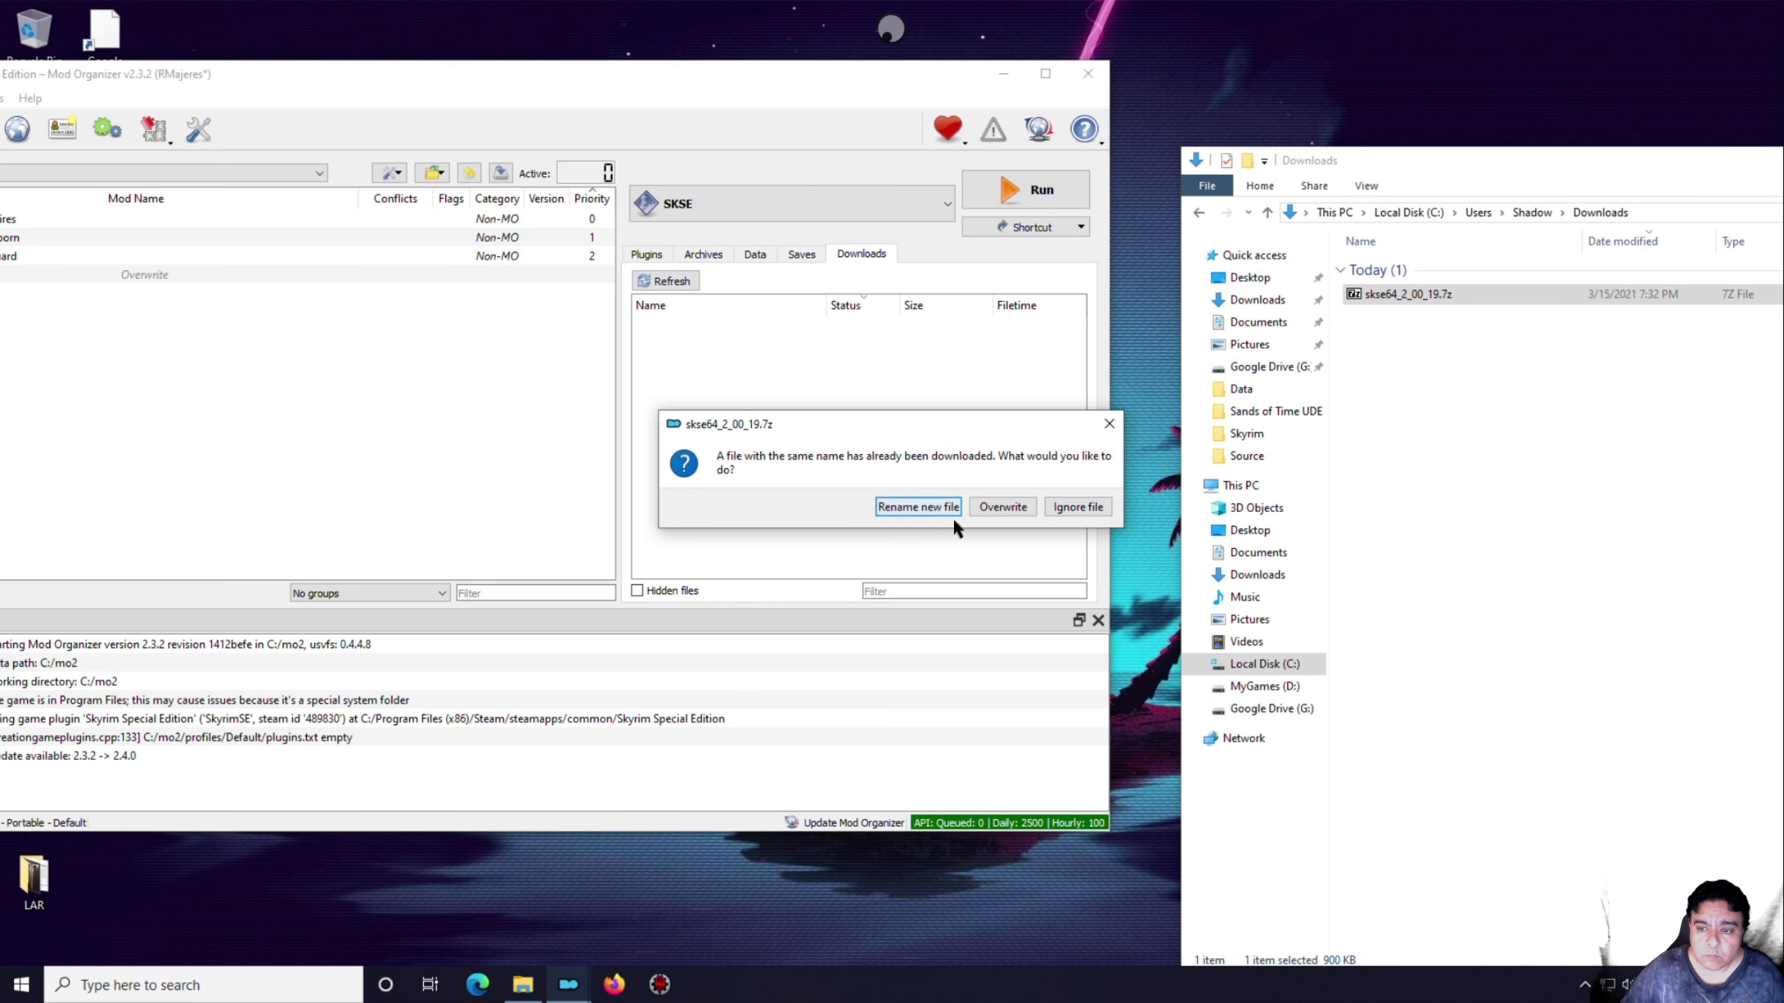
{"action": "left_click", "coordinate": [1001, 507]}
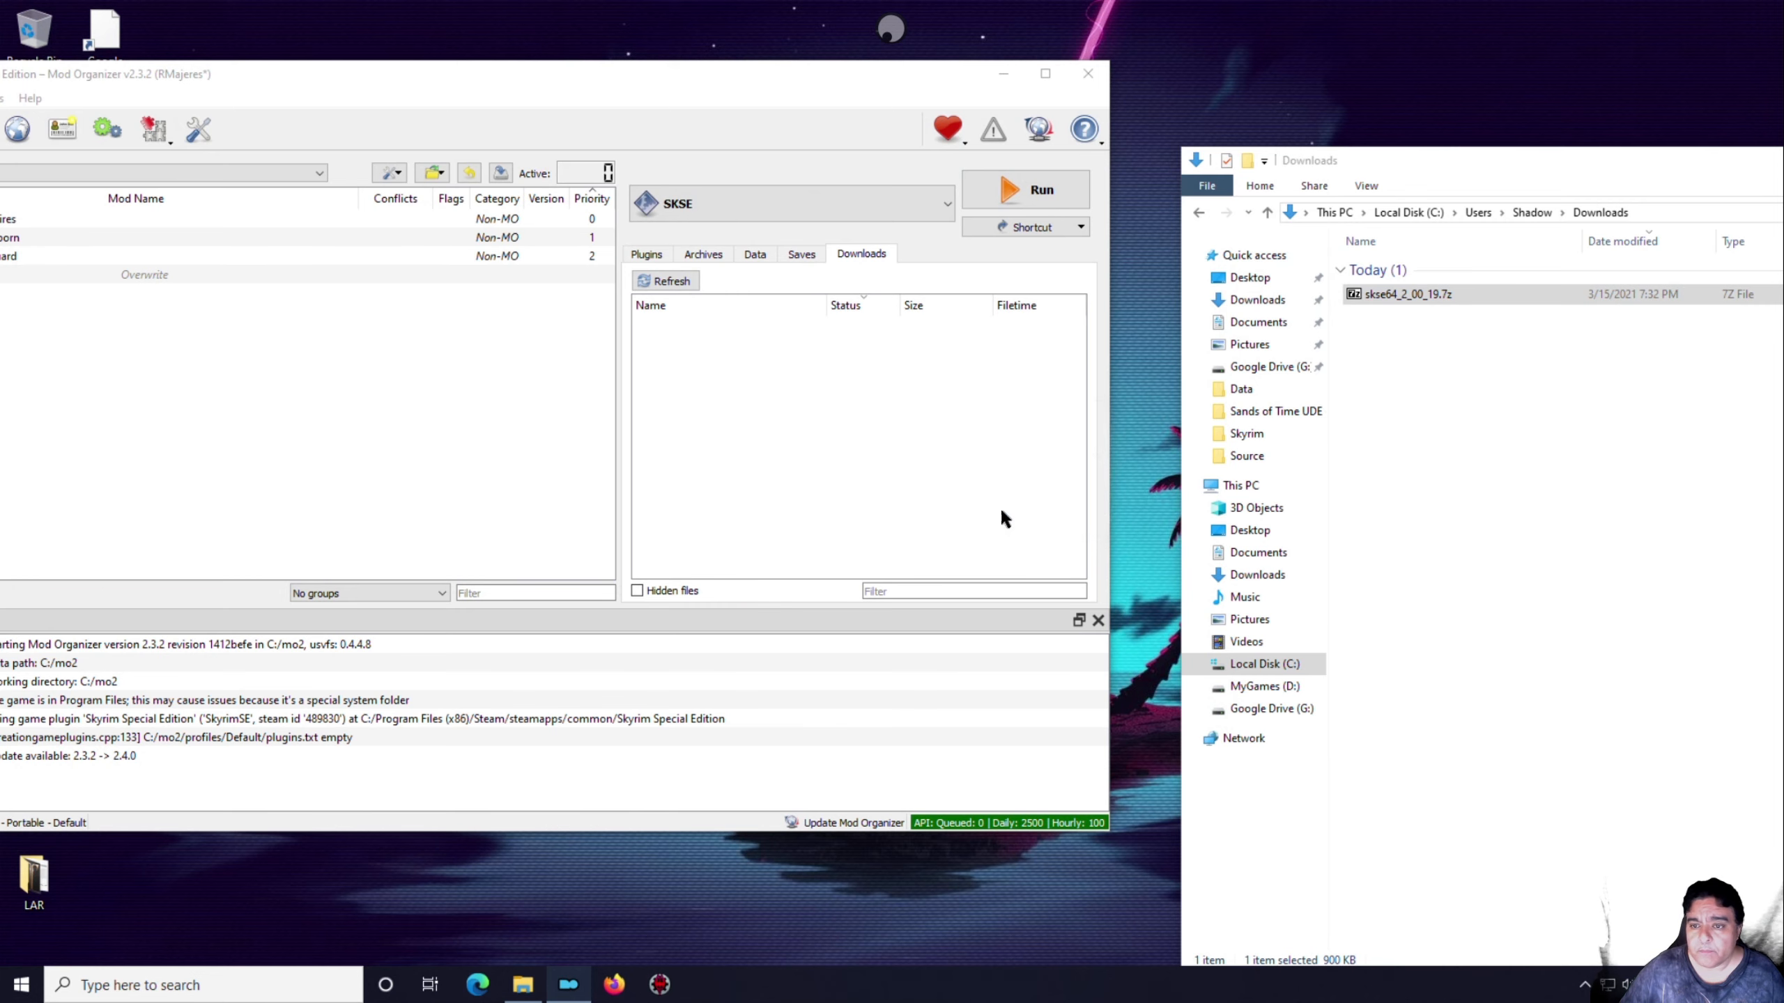
Clear all downloads in Mod Organizer and permanently delete the skse64_2_00_19.7z entry
{"action": "left_click_drag", "start_coordinate": [646, 71], "coordinate": [752, 69]}
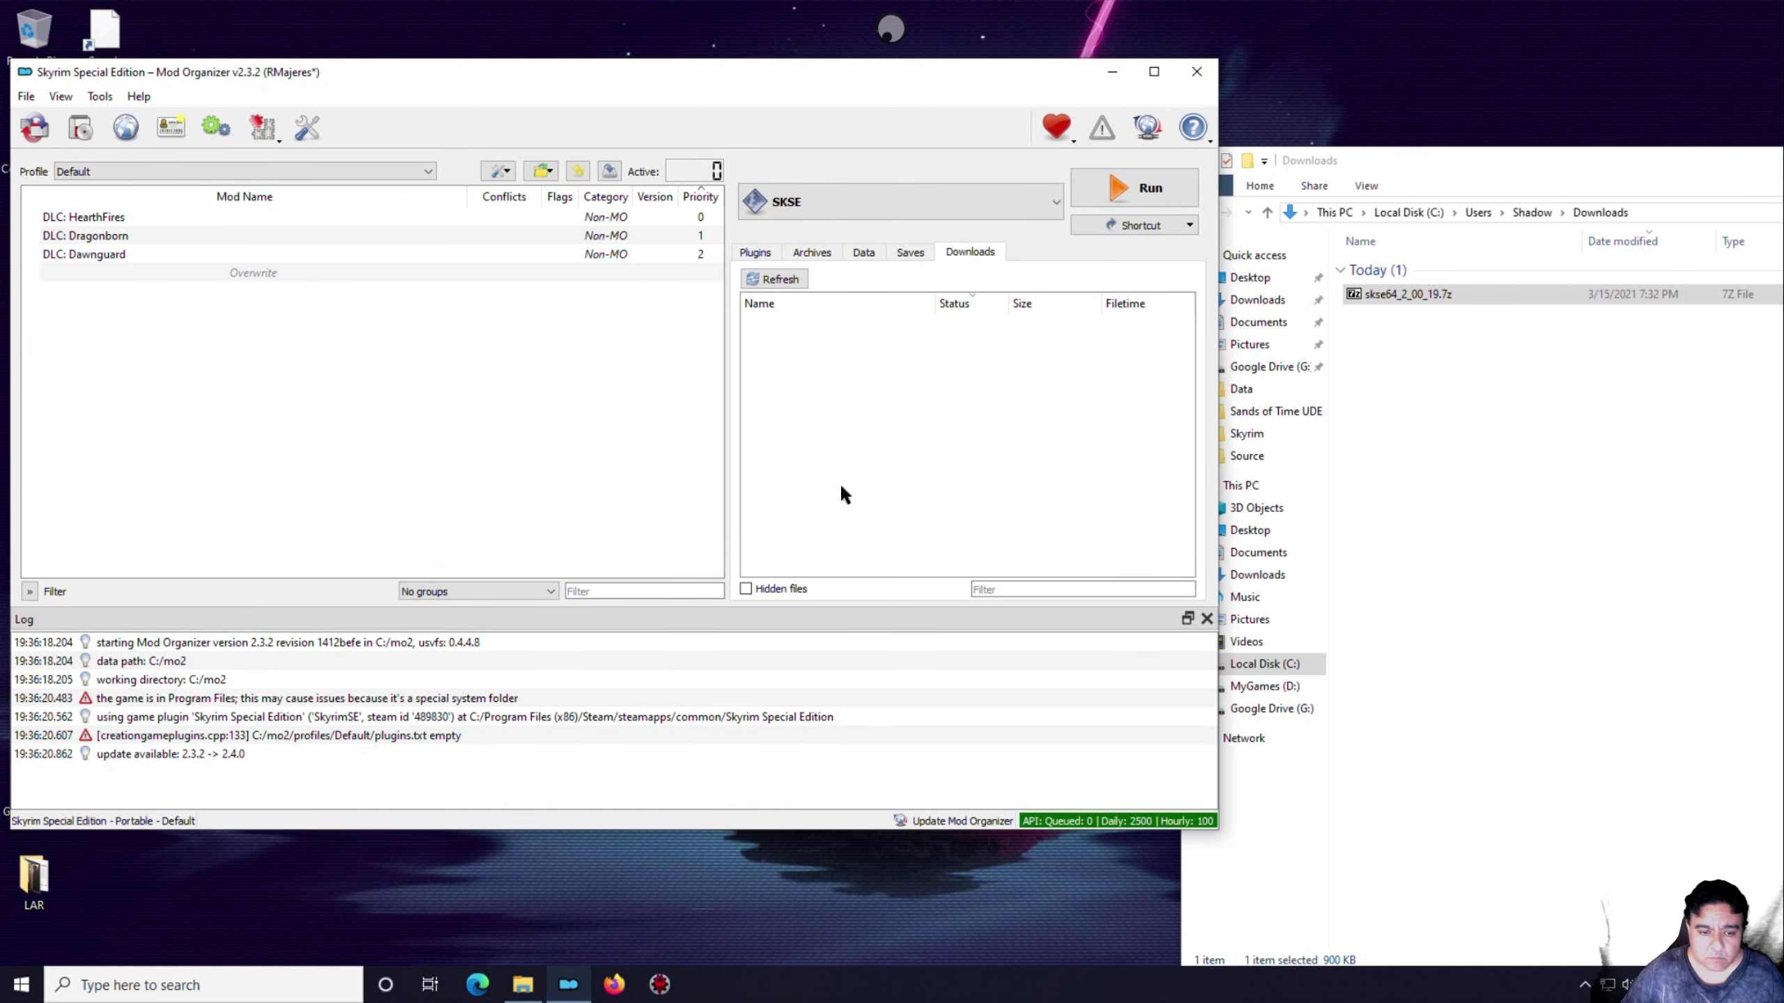
{"action": "right_click", "coordinate": [839, 424]}
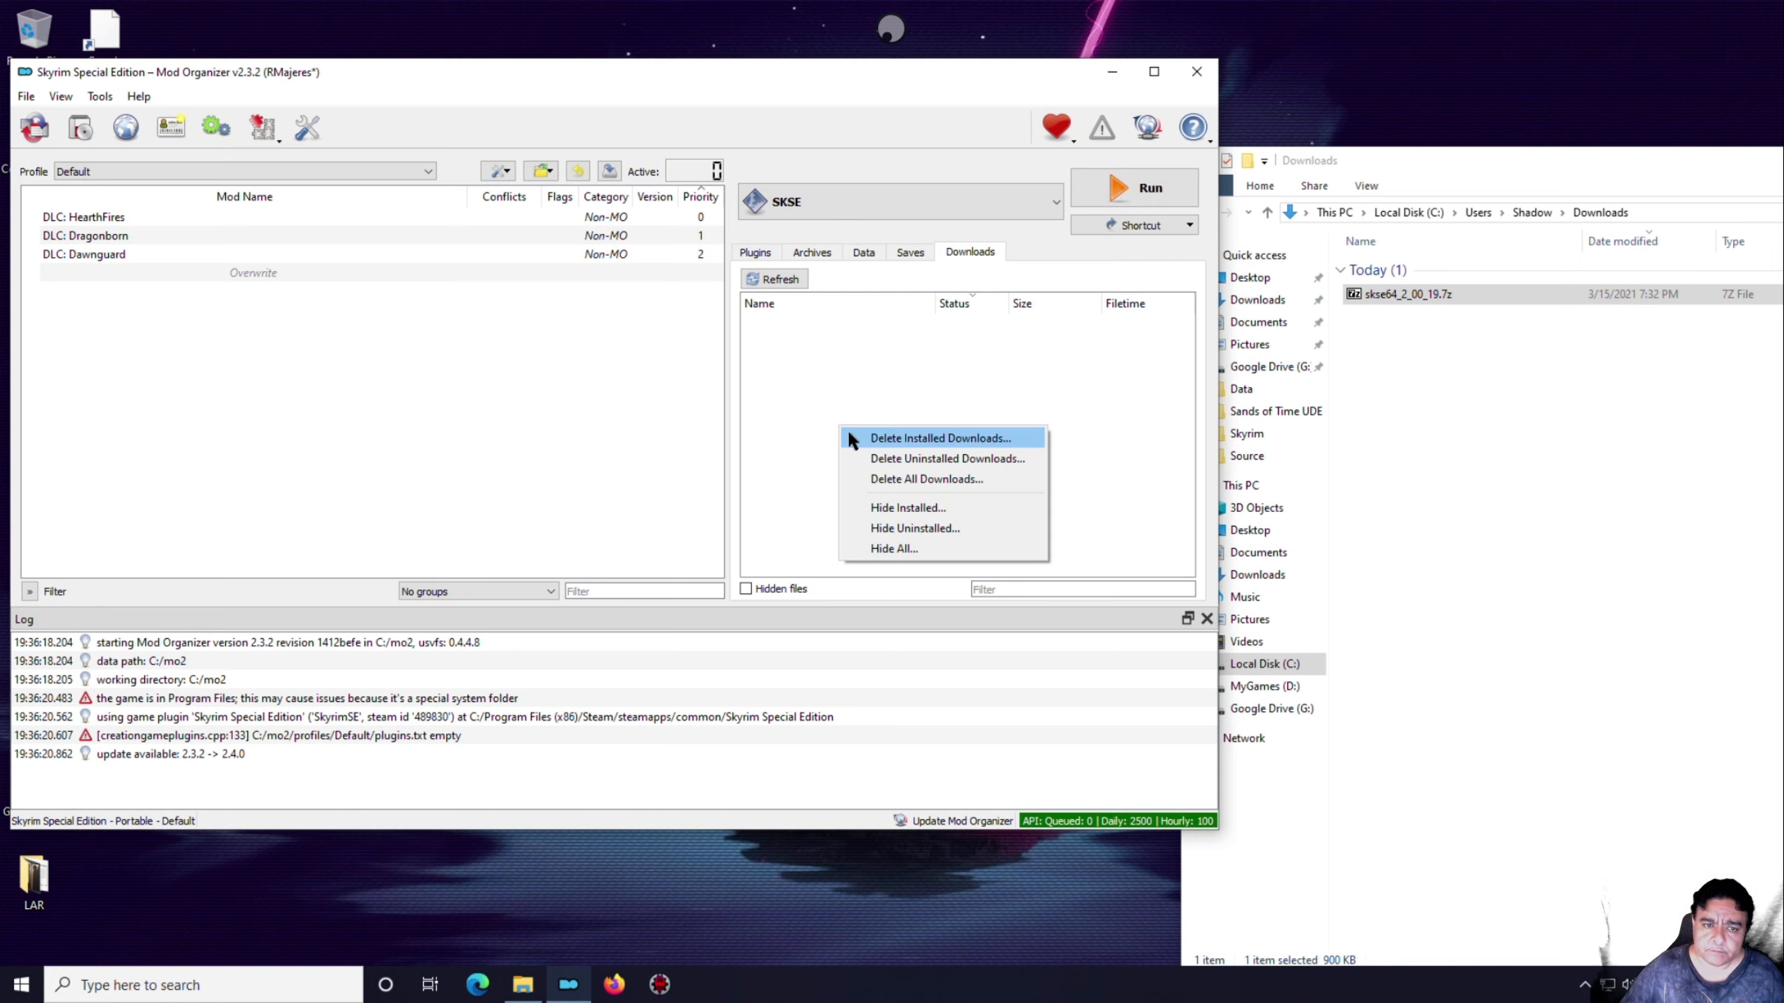
{"action": "left_click", "coordinate": [906, 479]}
{"action": "left_click", "coordinate": [965, 508]}
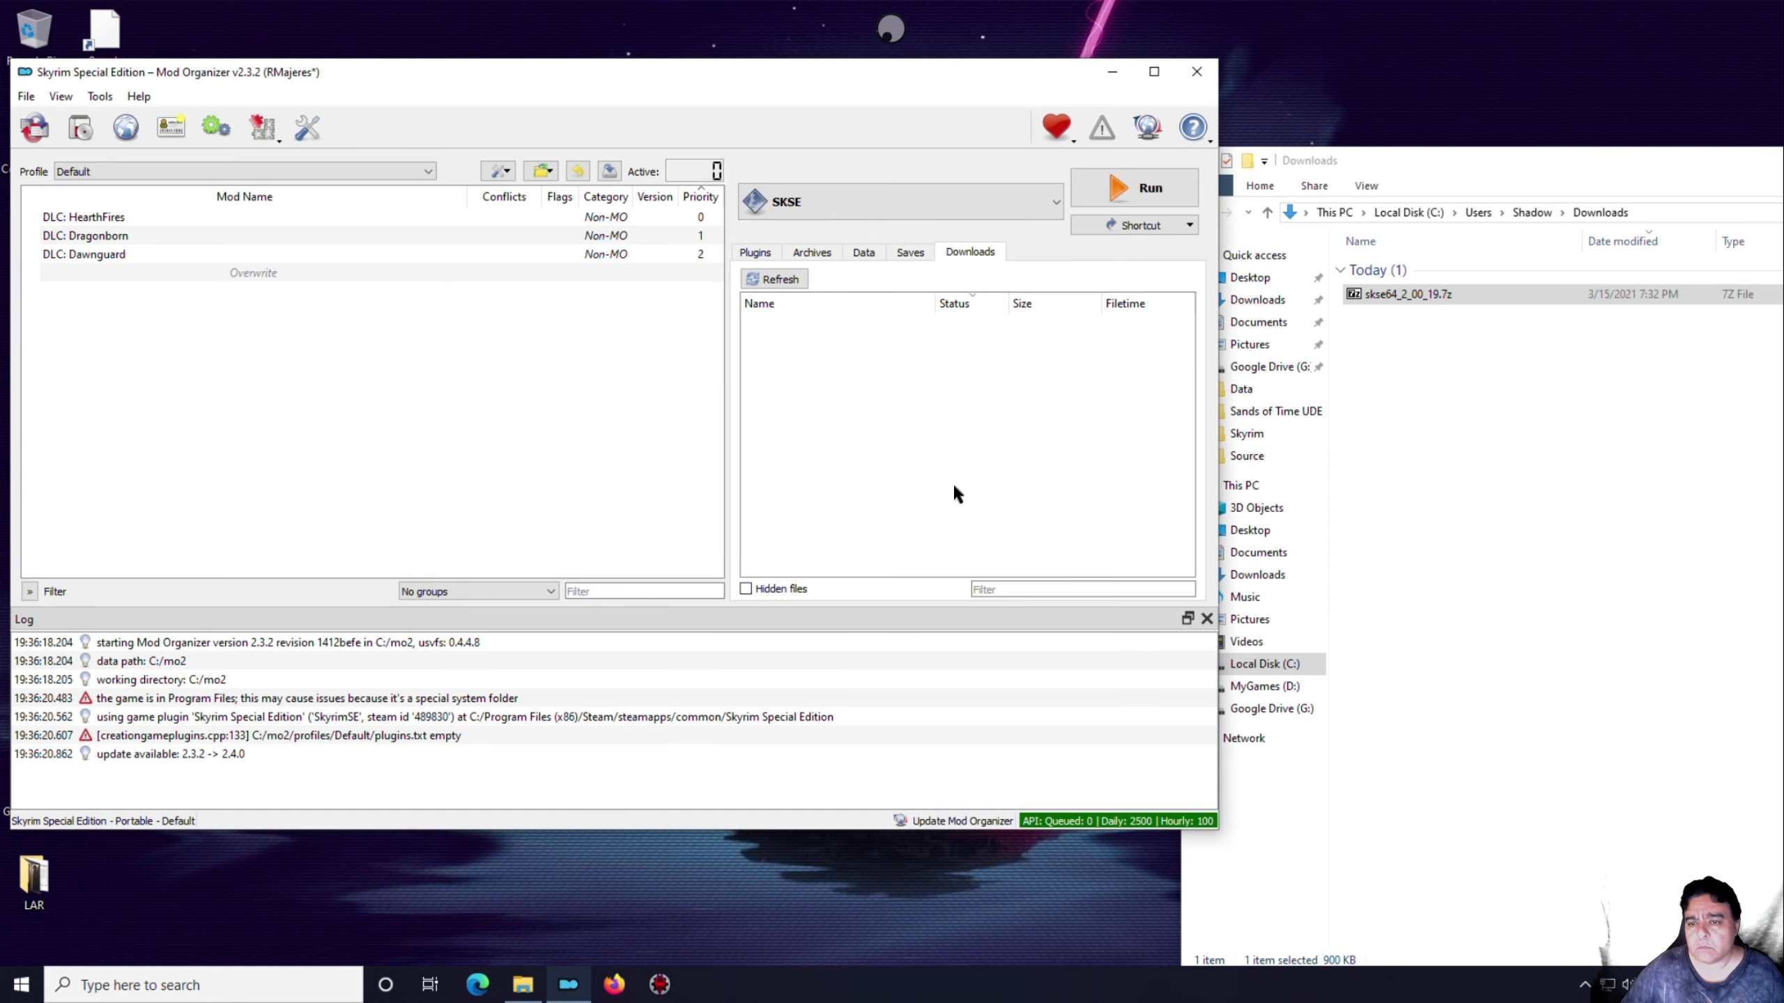
{"action": "left_click", "coordinate": [811, 340]}
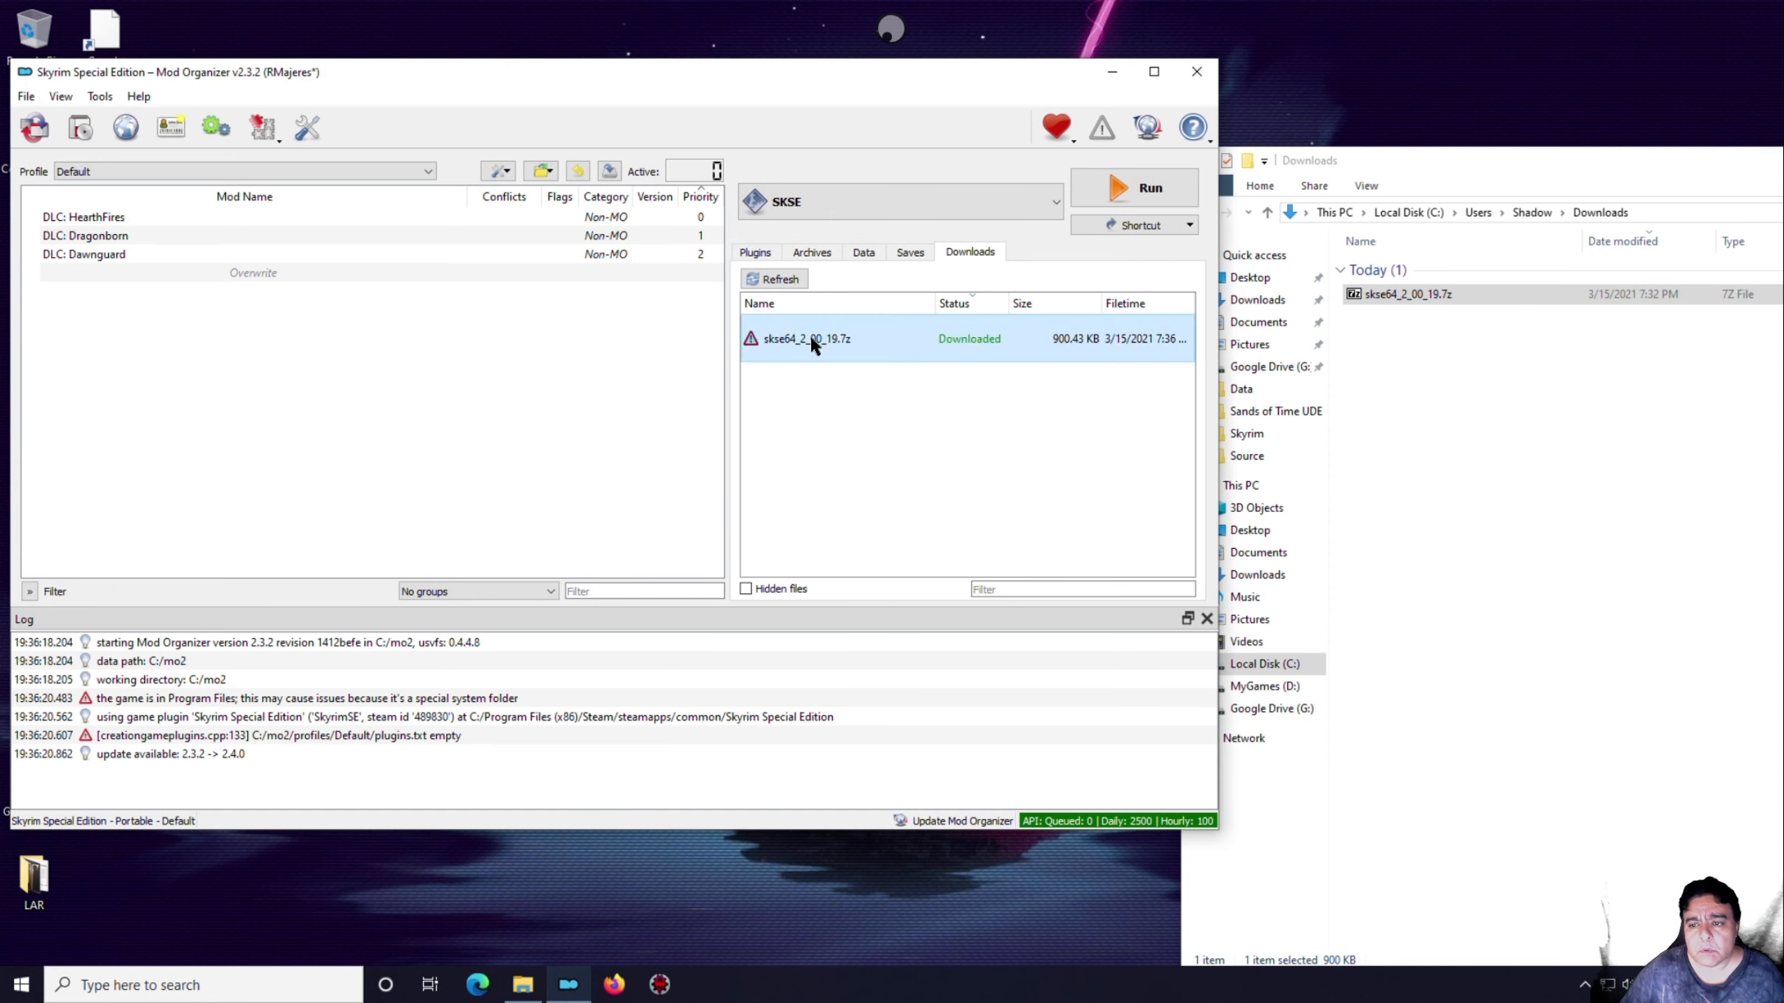
{"action": "right_click", "coordinate": [808, 339]}
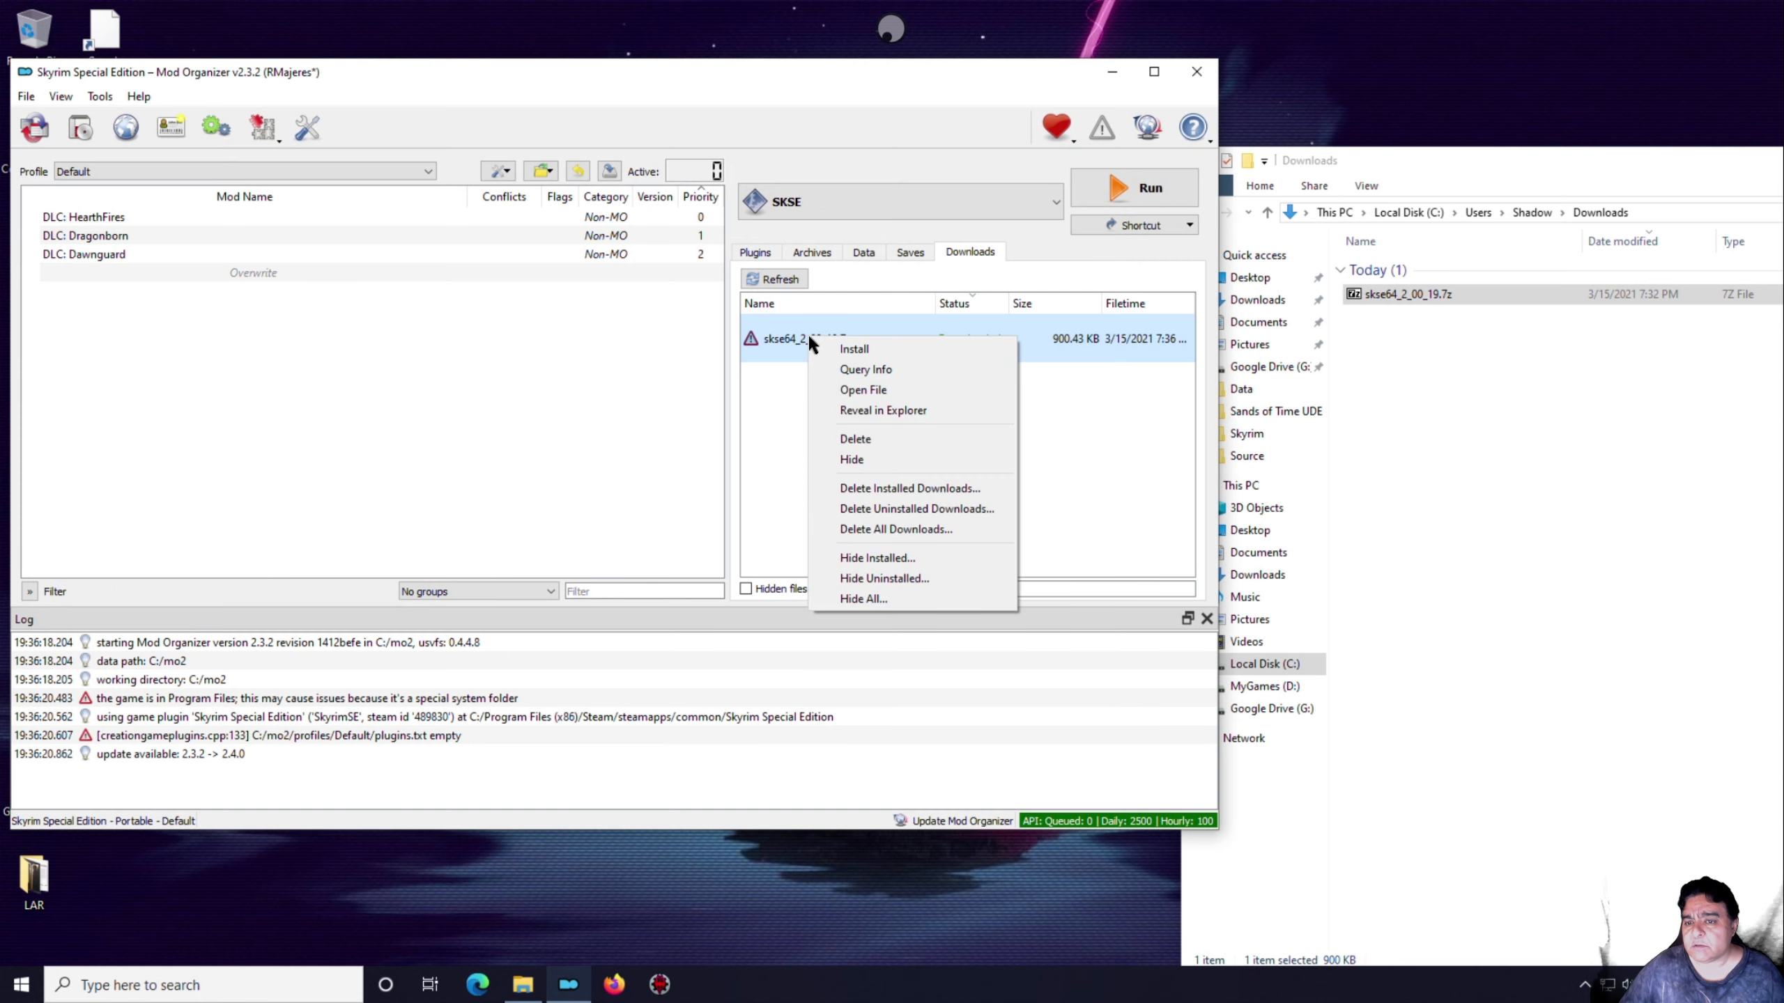
{"action": "left_click", "coordinate": [857, 438]}
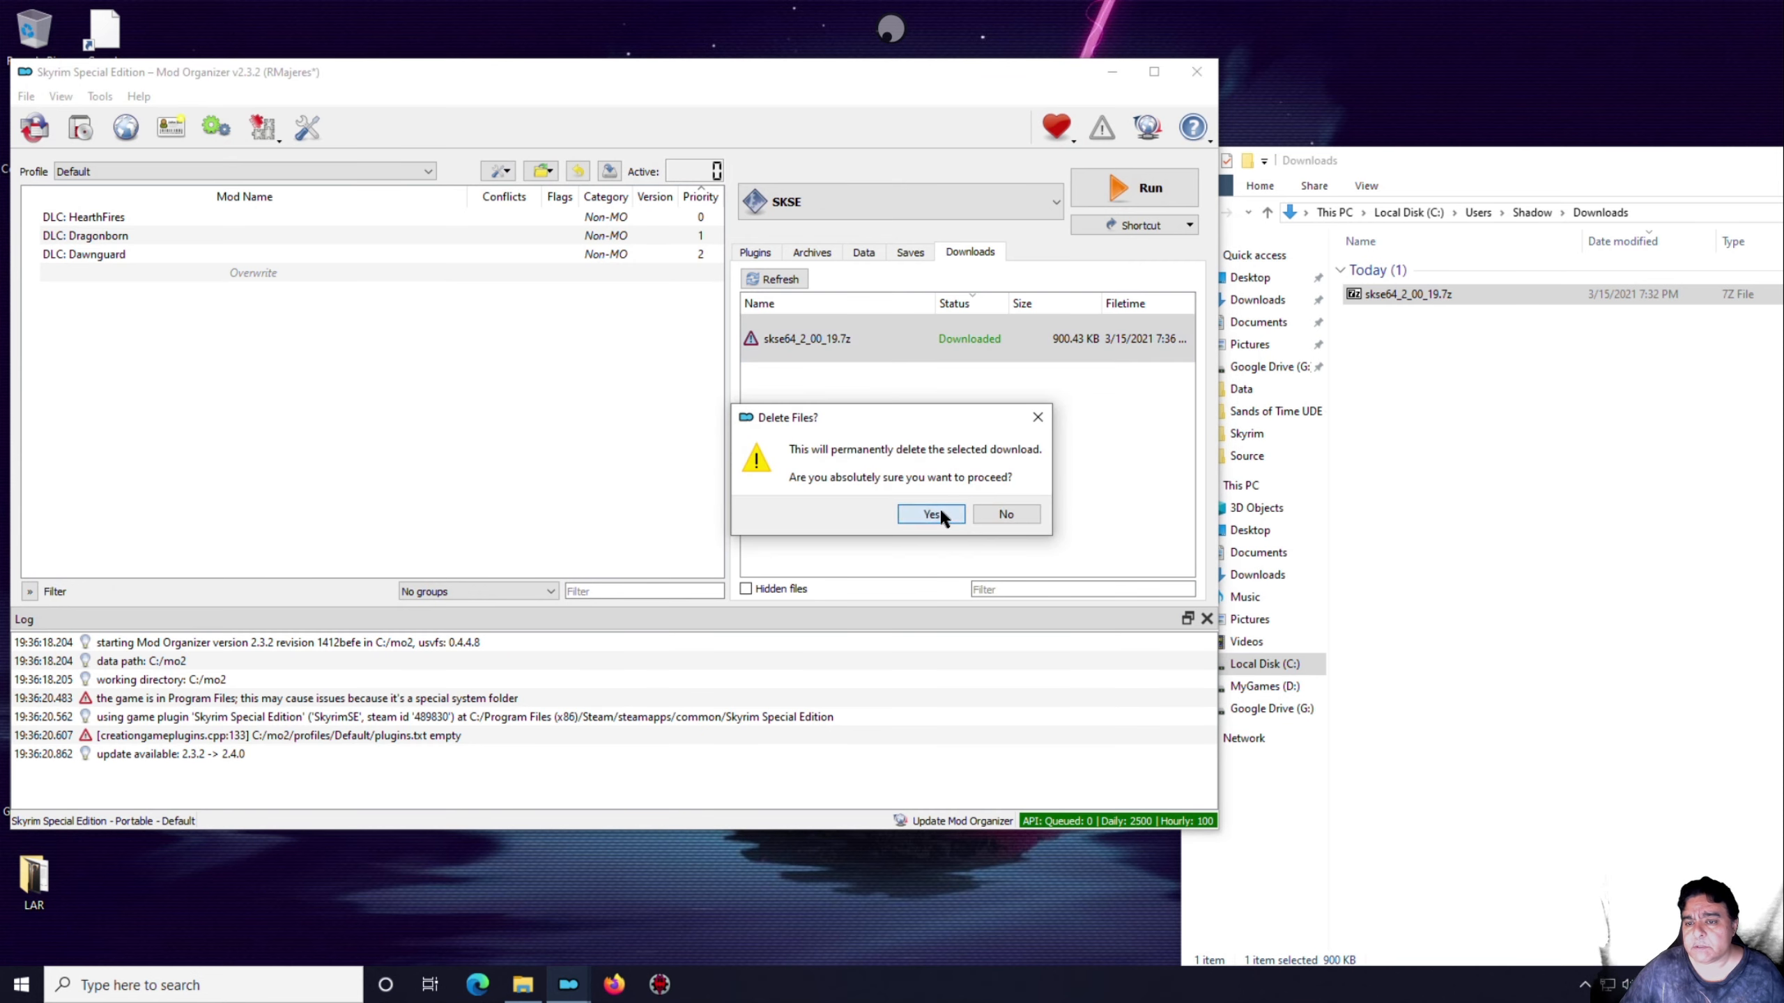
{"action": "left_click", "coordinate": [932, 514]}
Add skse64_2_00_19.7z from the Downloads folder to Mod Organizer's download list again and refresh the list
{"action": "left_click", "coordinate": [1460, 418]}
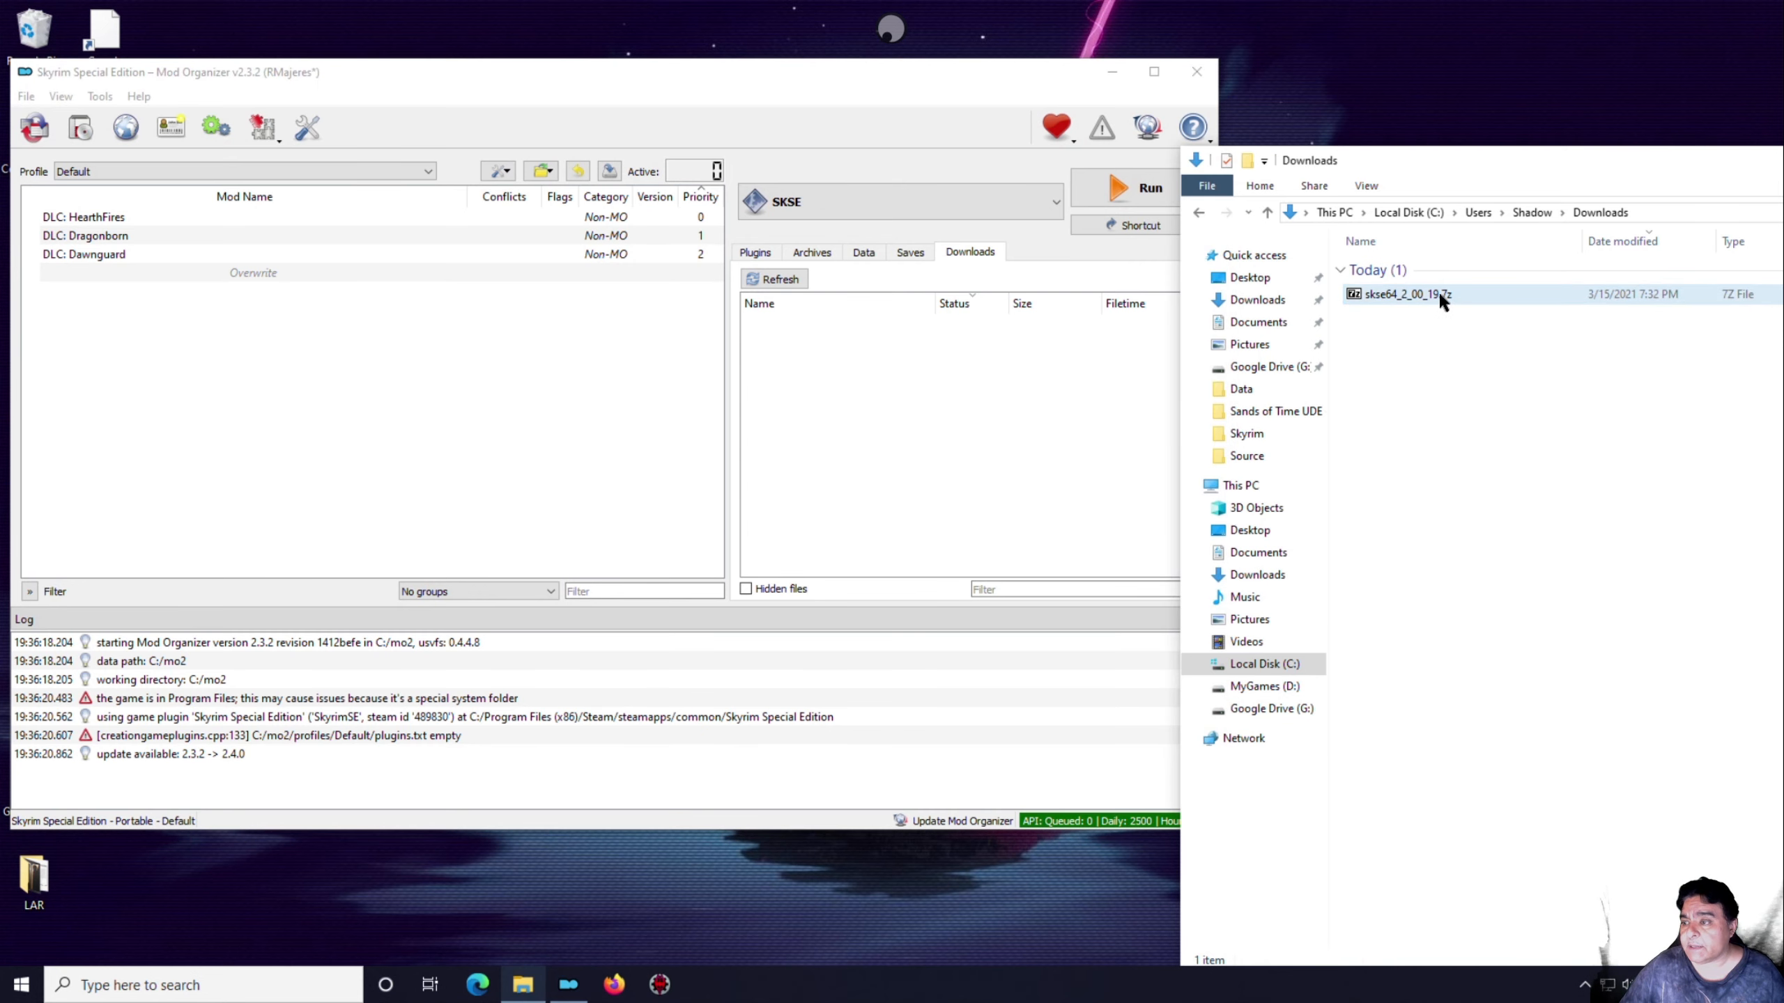
{"action": "left_click_drag", "start_coordinate": [1438, 290], "coordinate": [926, 413]}
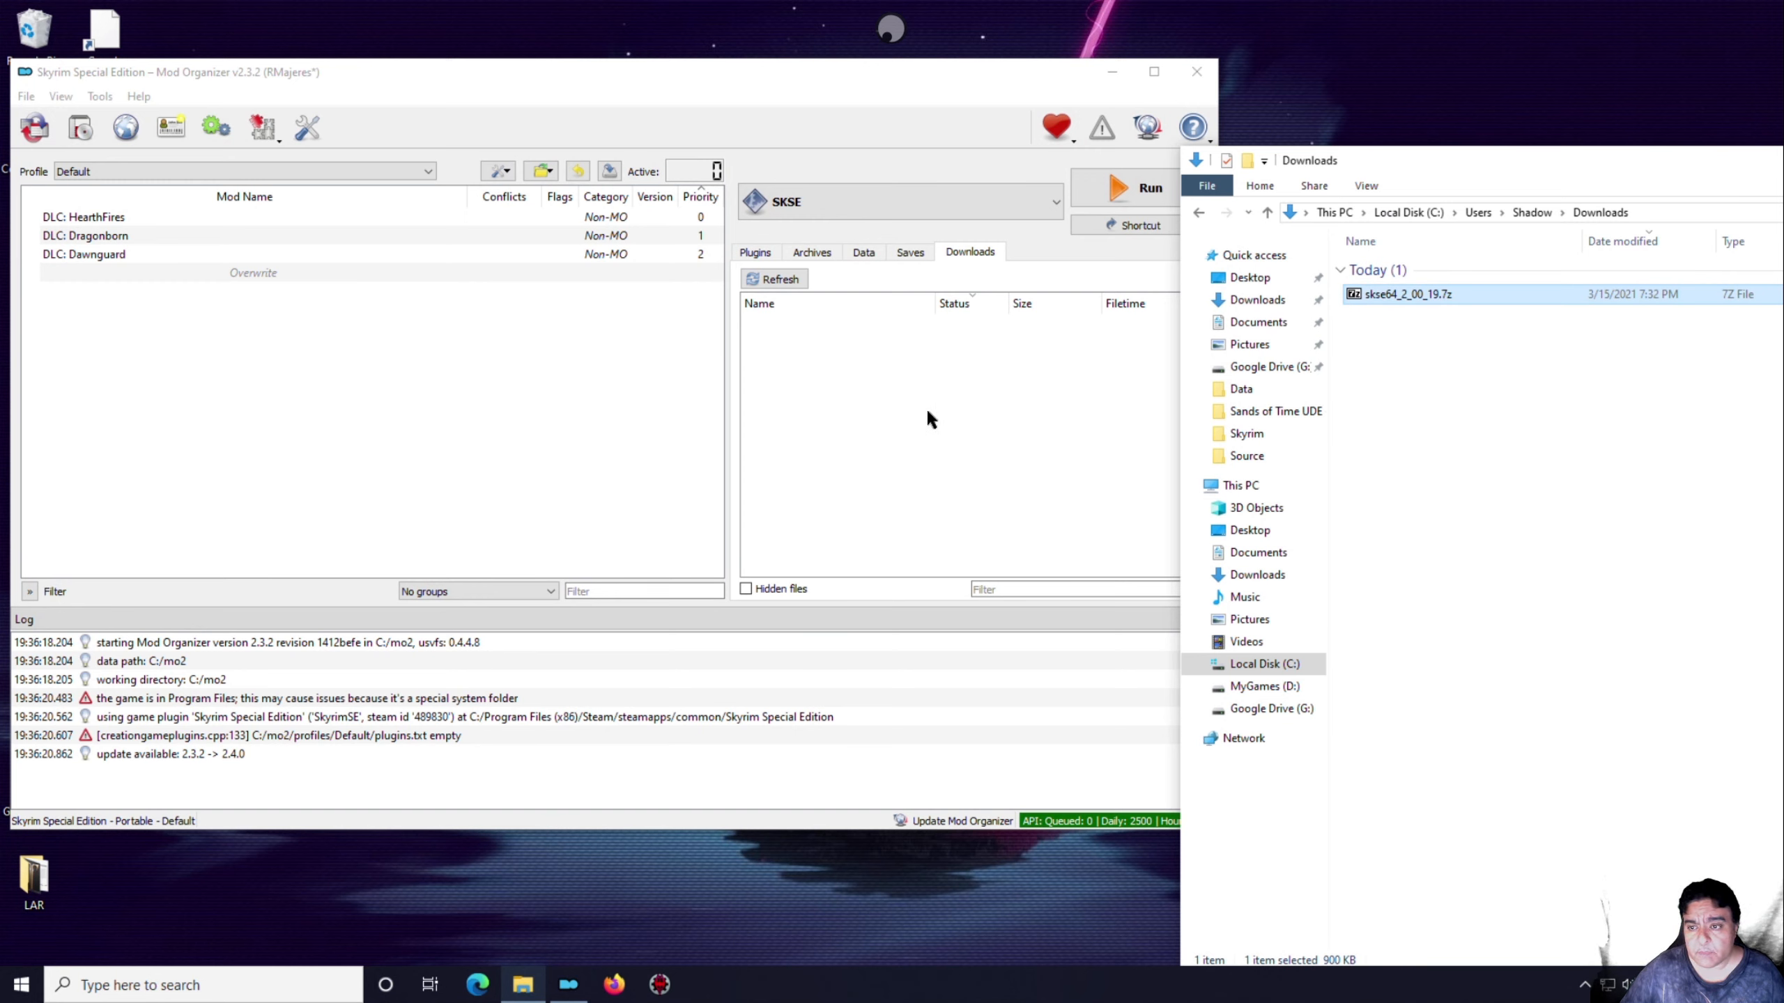
{"action": "left_click", "coordinate": [797, 278]}
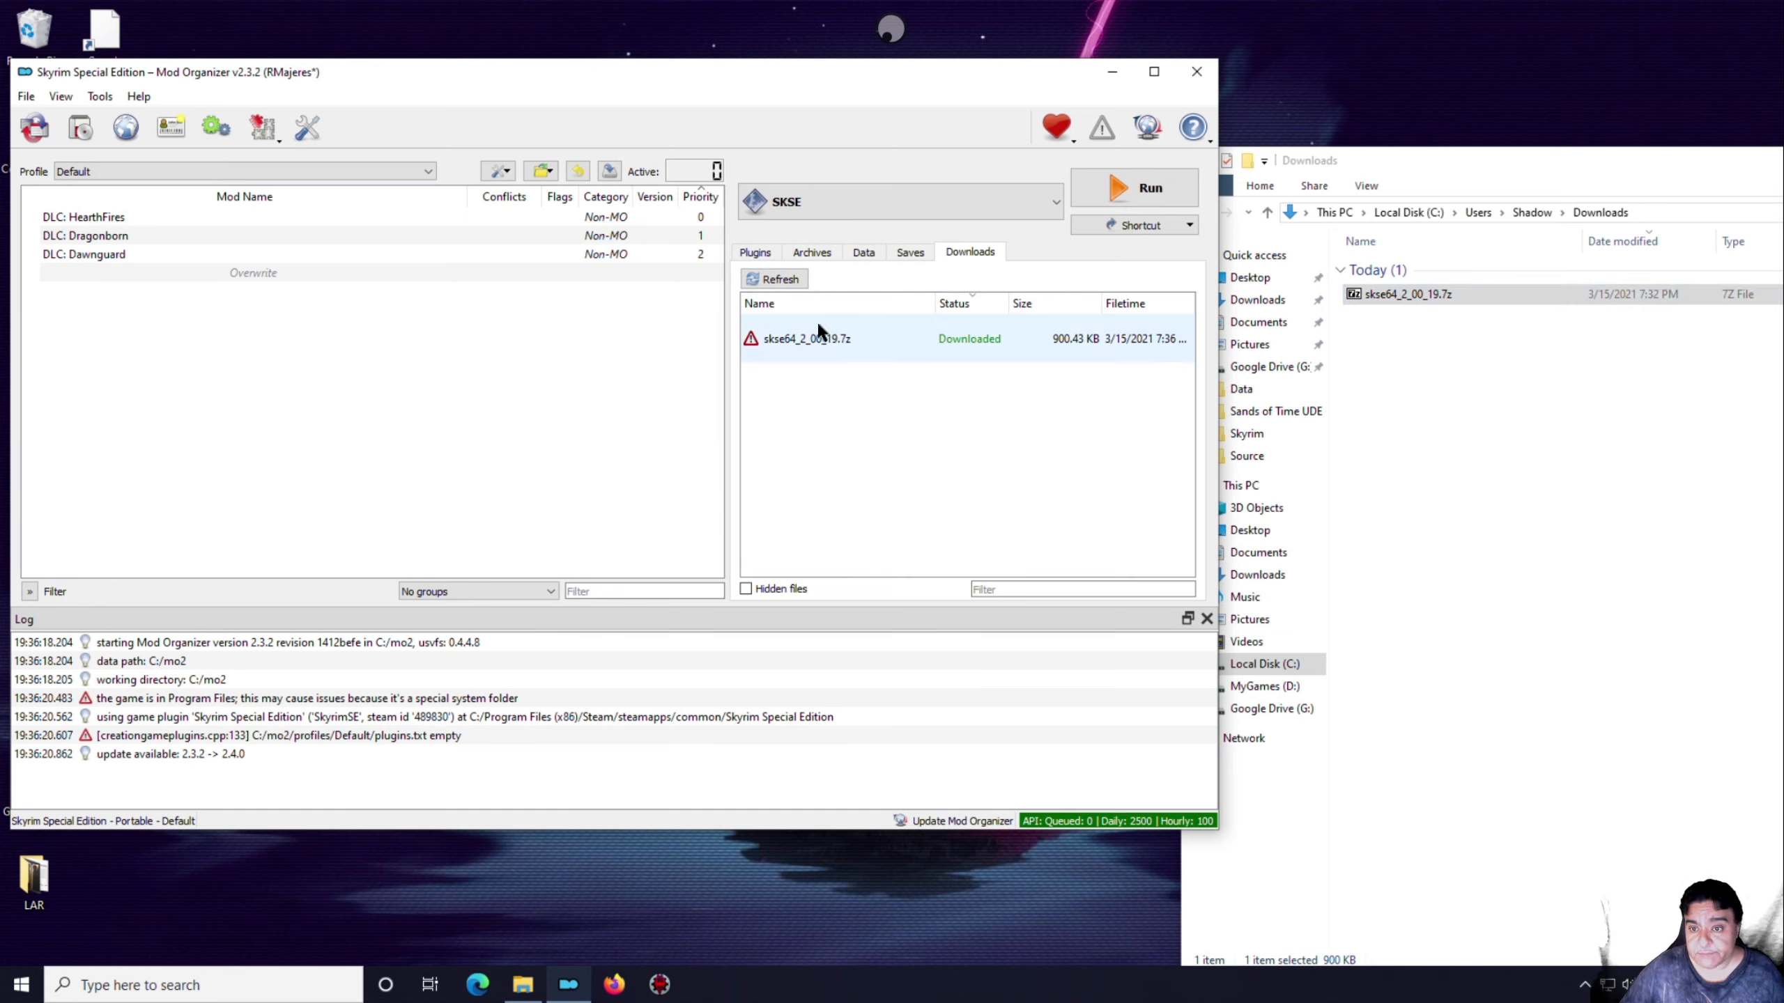
Start installing the skse64_2_00_19.7z download and dismiss the tutorial hints in the installation dialog
{"action": "left_click", "coordinate": [806, 341]}
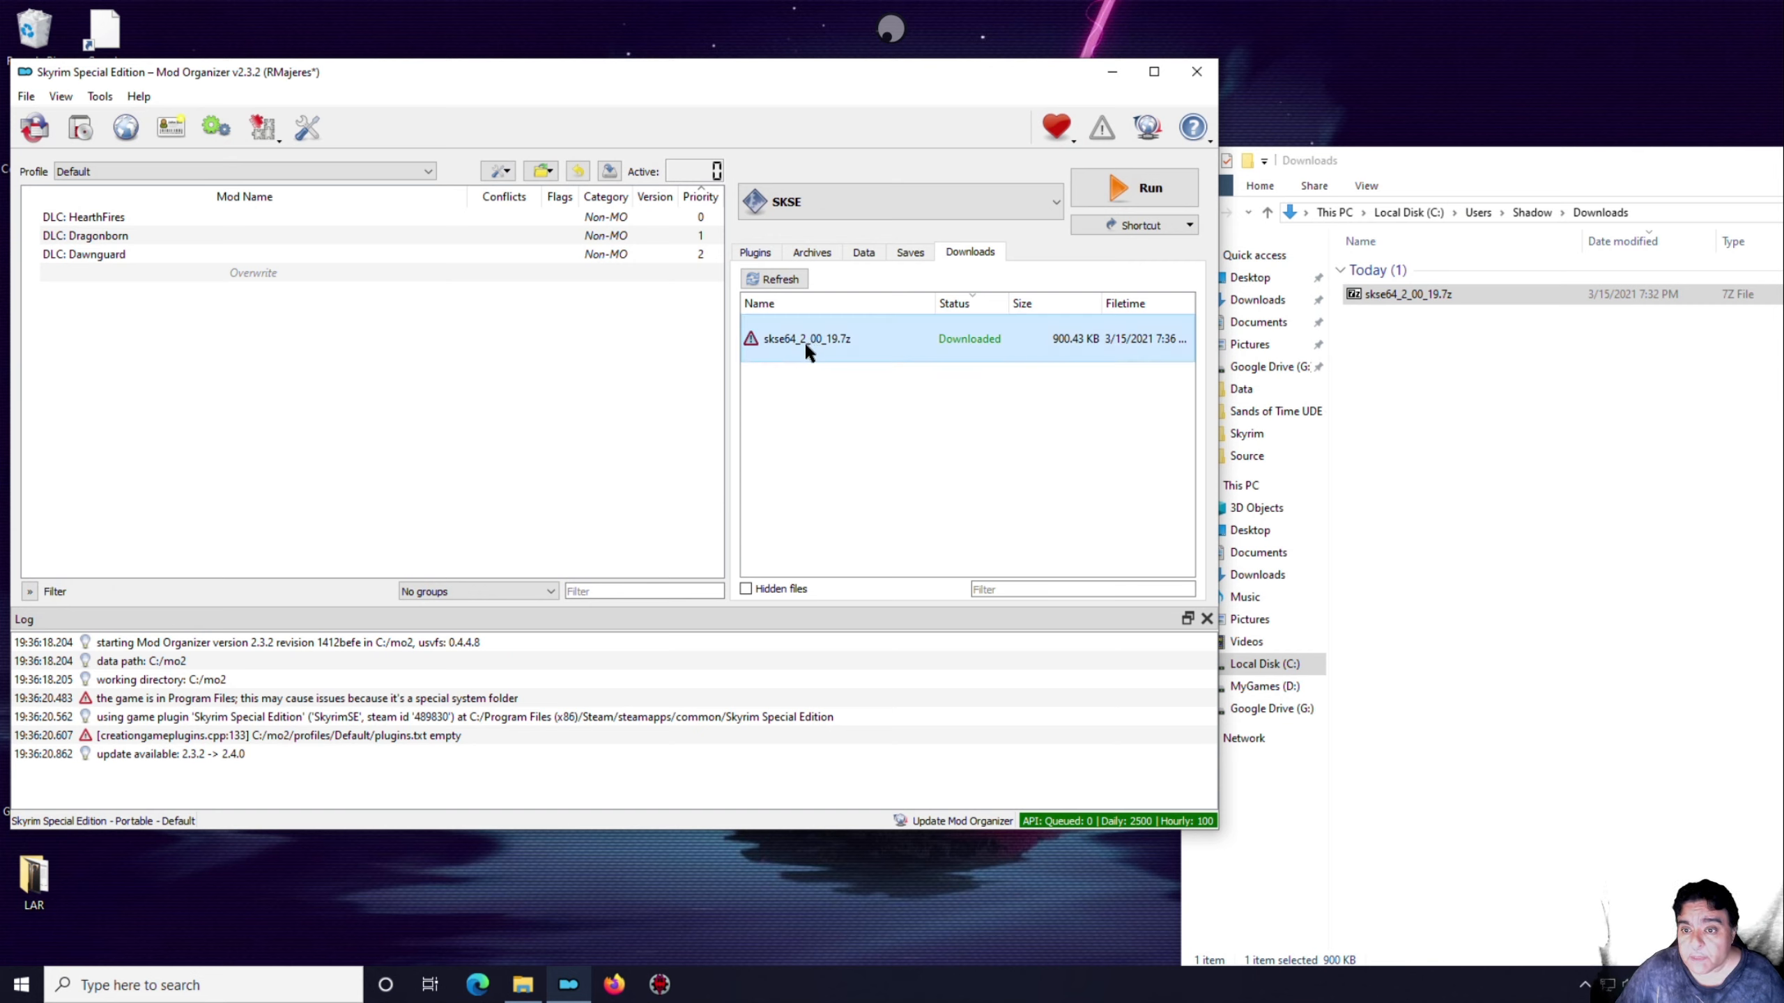
{"action": "mouse_move", "coordinate": [749, 337]}
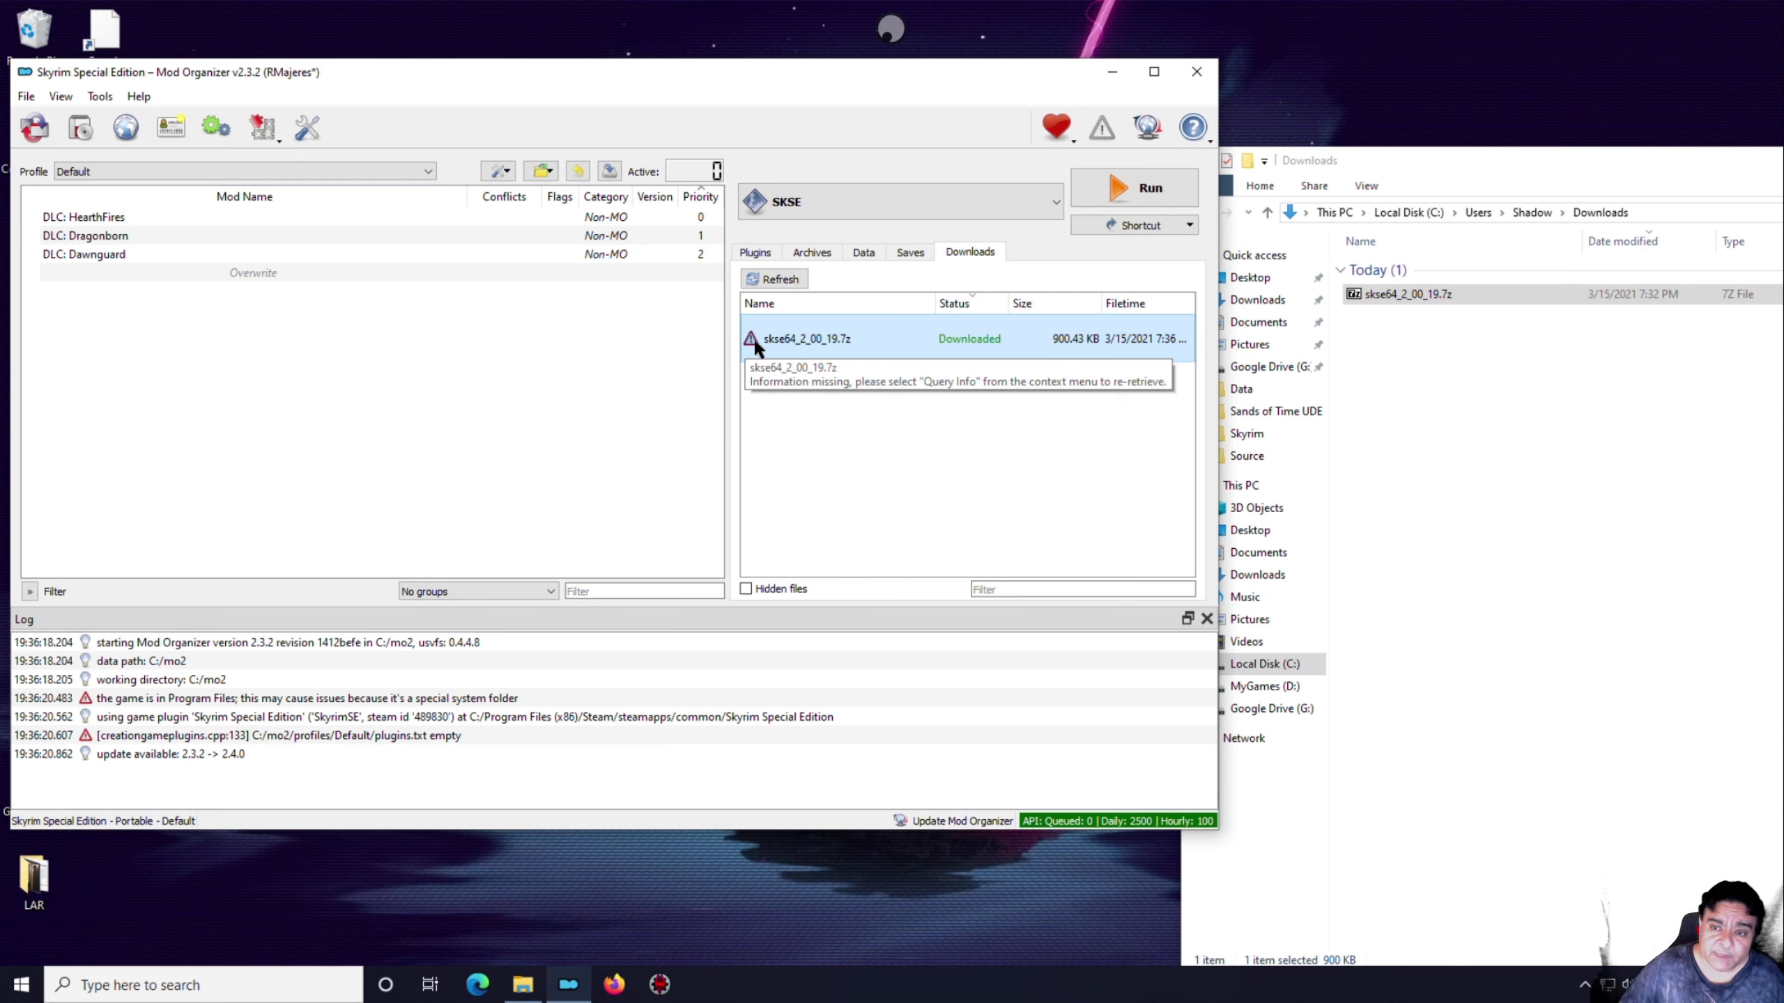
{"action": "double_click", "coordinate": [806, 343]}
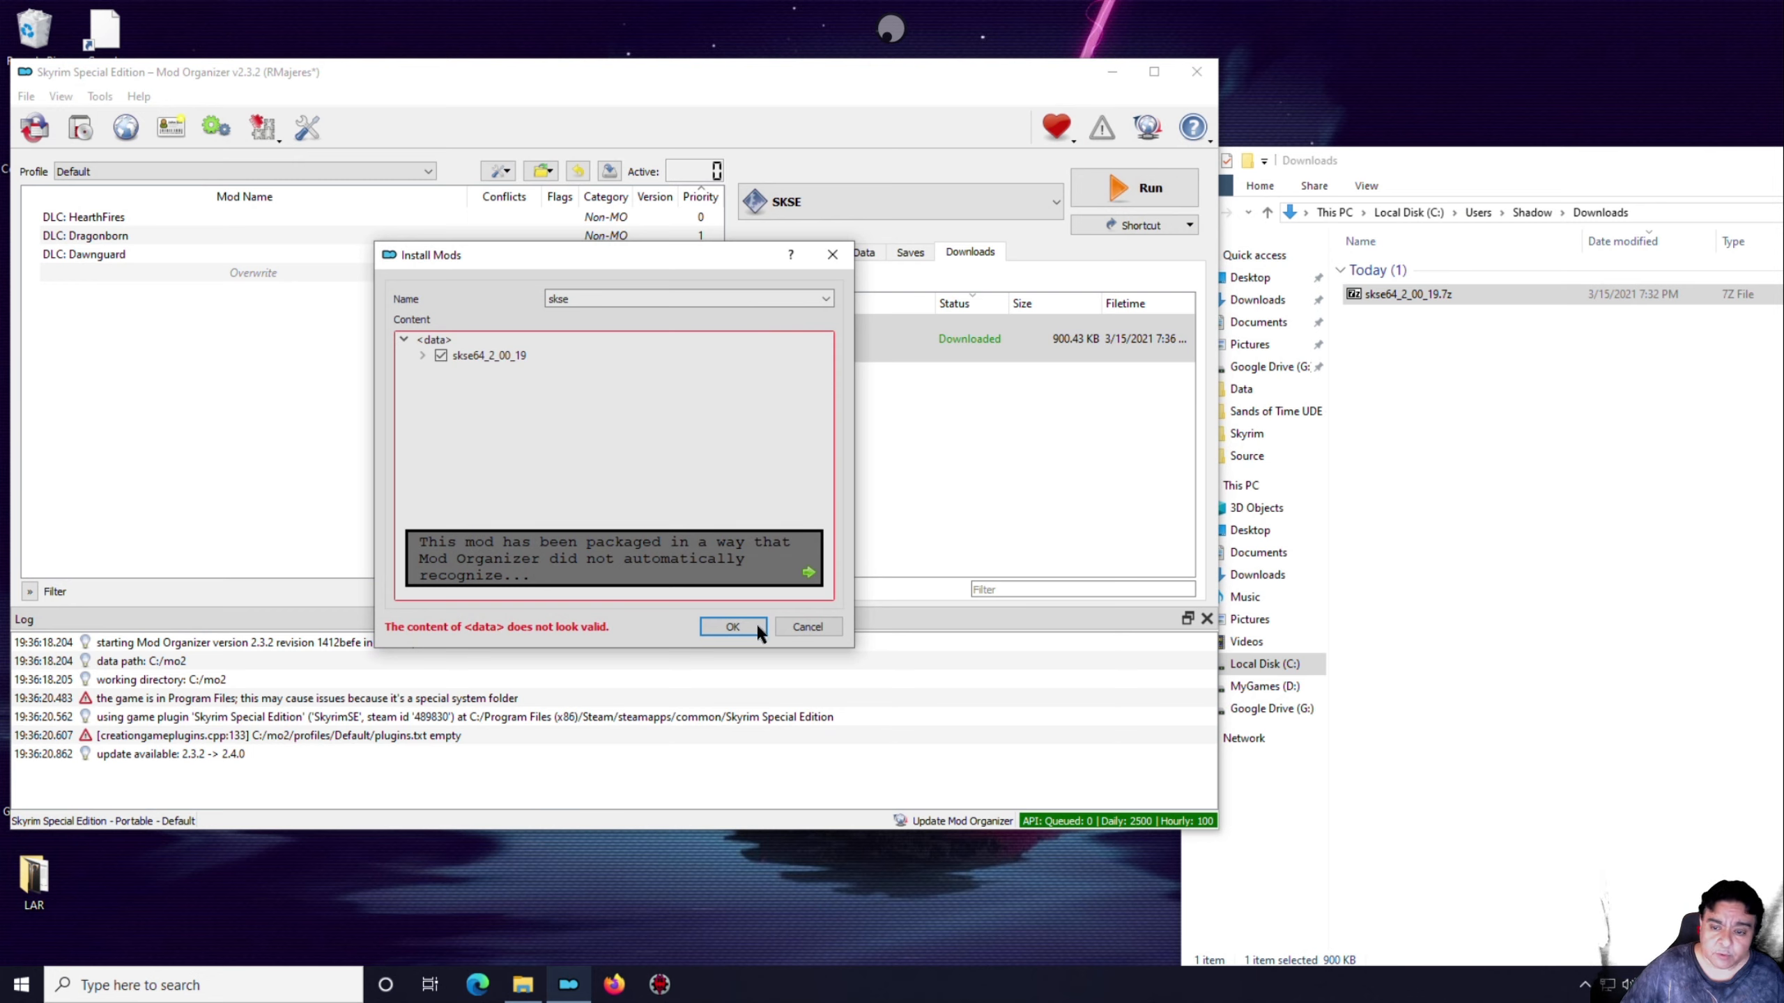
{"action": "left_click", "coordinate": [808, 575]}
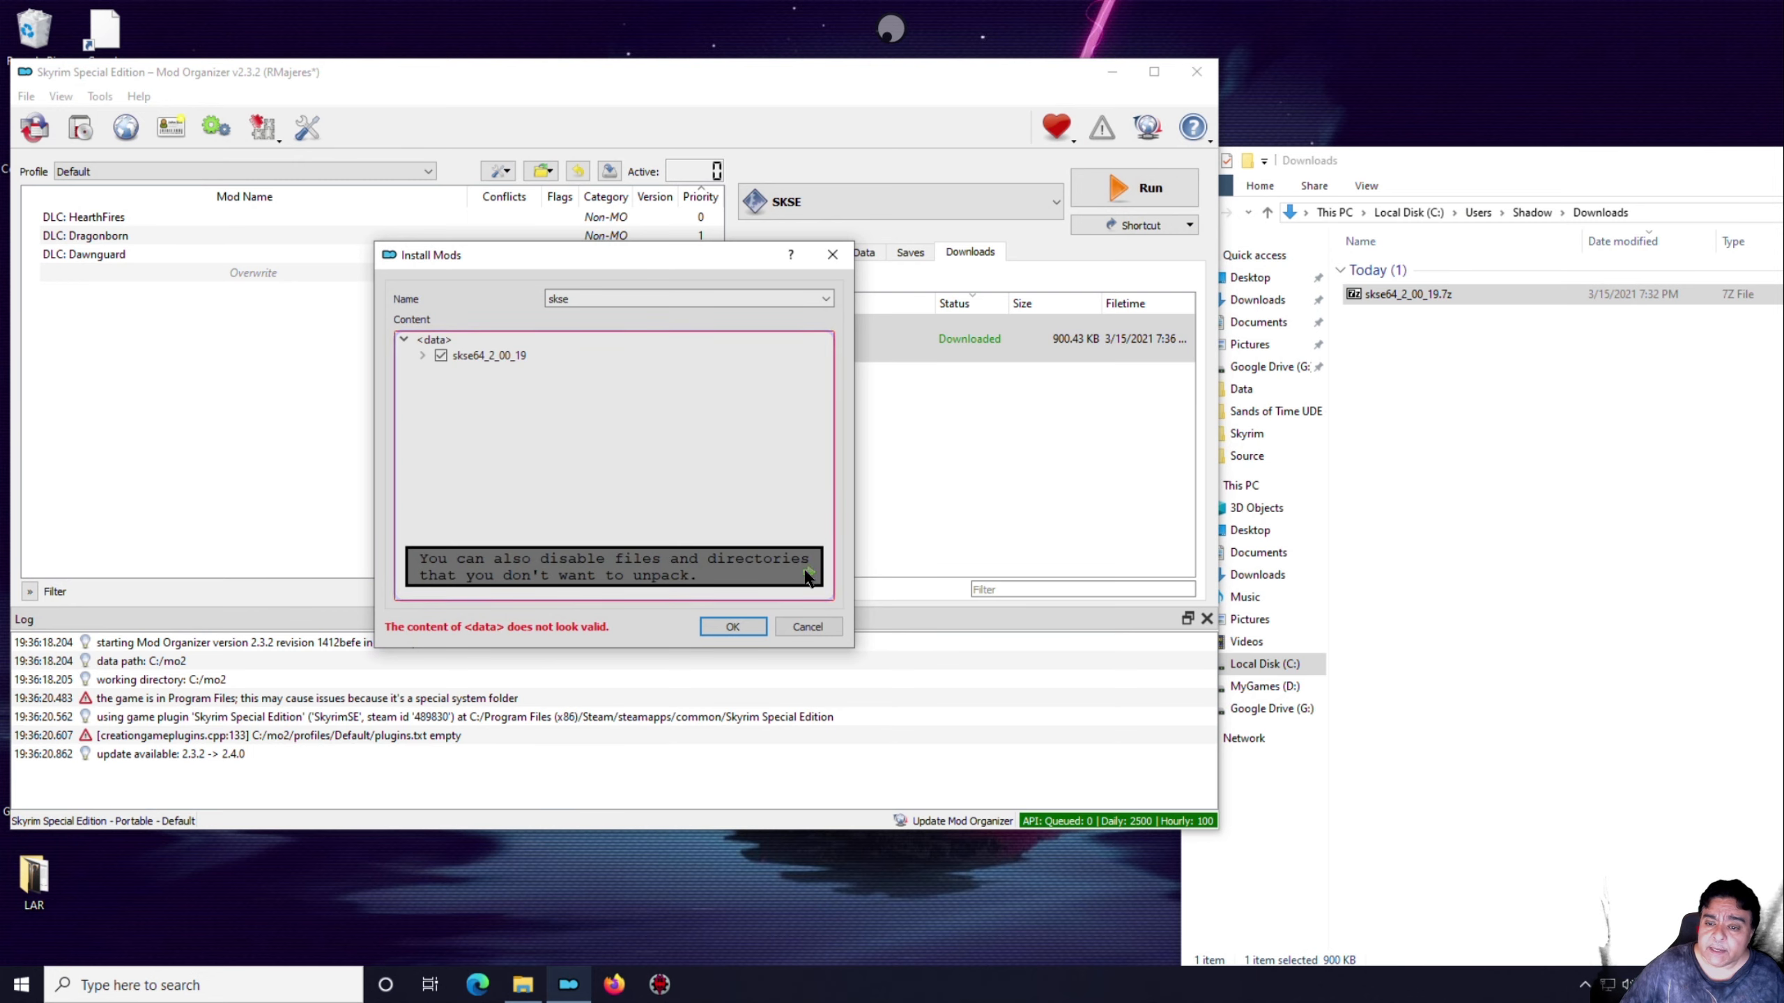
{"action": "left_click", "coordinate": [808, 575]}
{"action": "left_click", "coordinate": [808, 575]}
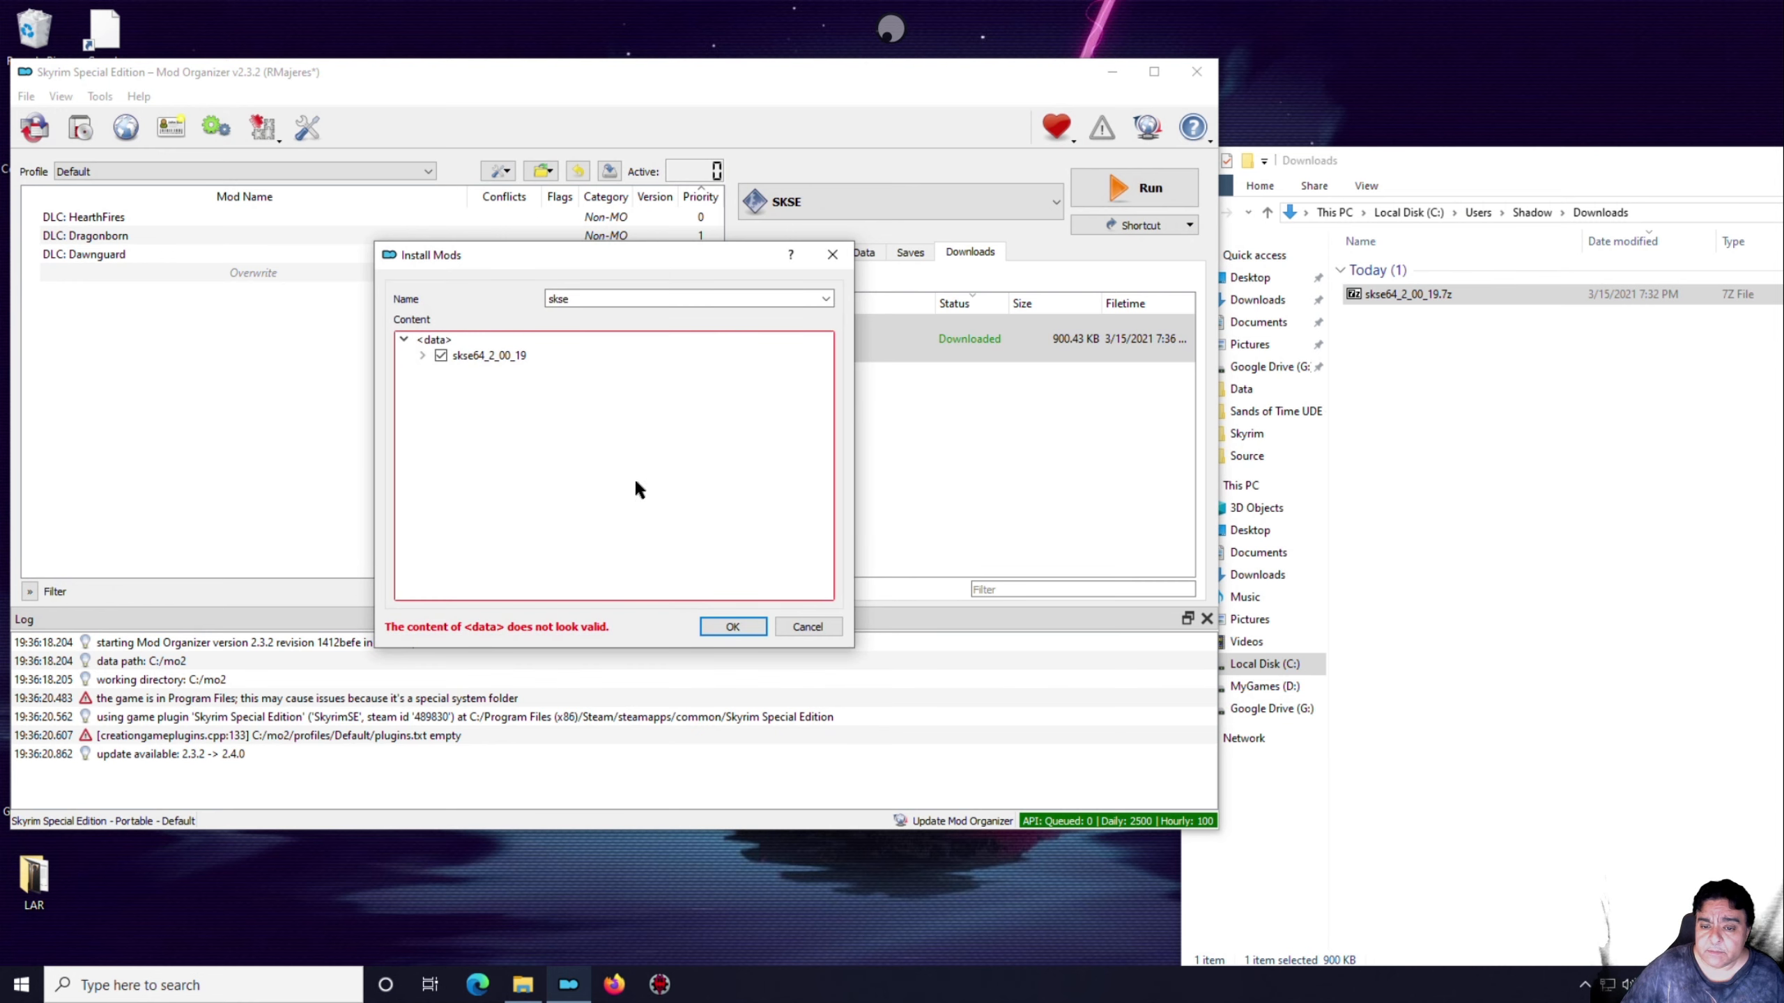
Install the mod as skse with the archive's Data folder set as the <data> directory, and enable it in the mod list
{"action": "left_click", "coordinate": [424, 354]}
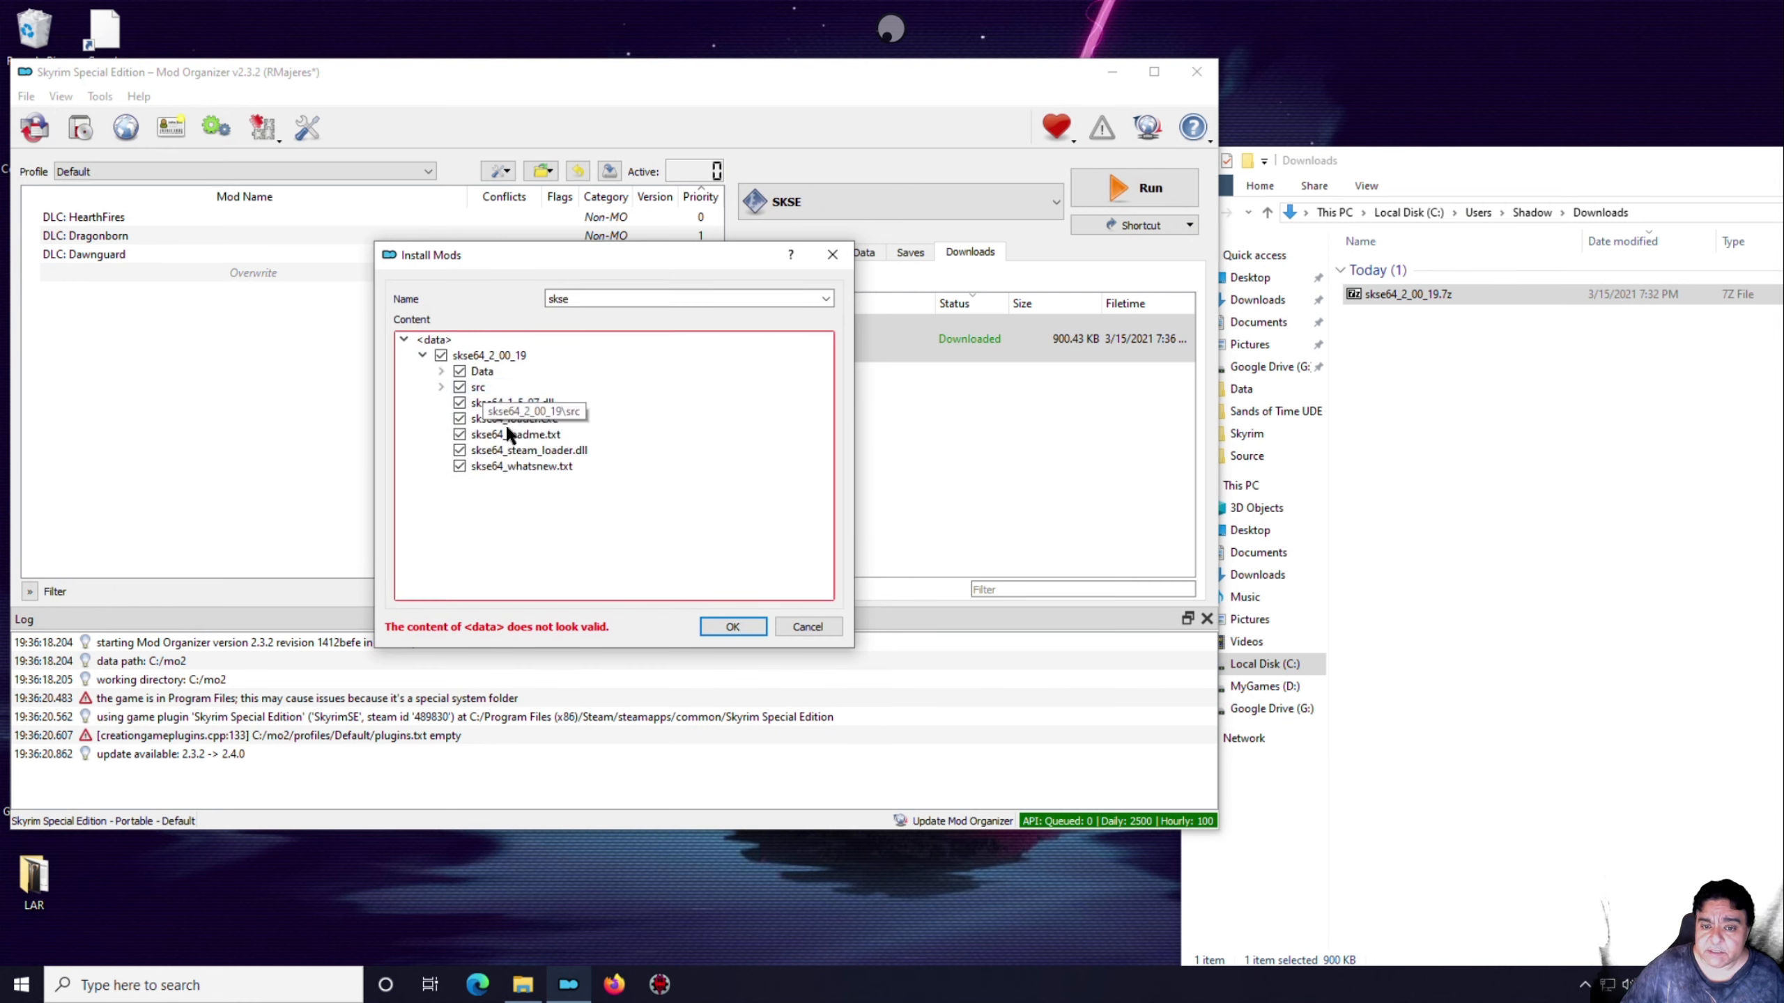
{"action": "left_click", "coordinate": [481, 373]}
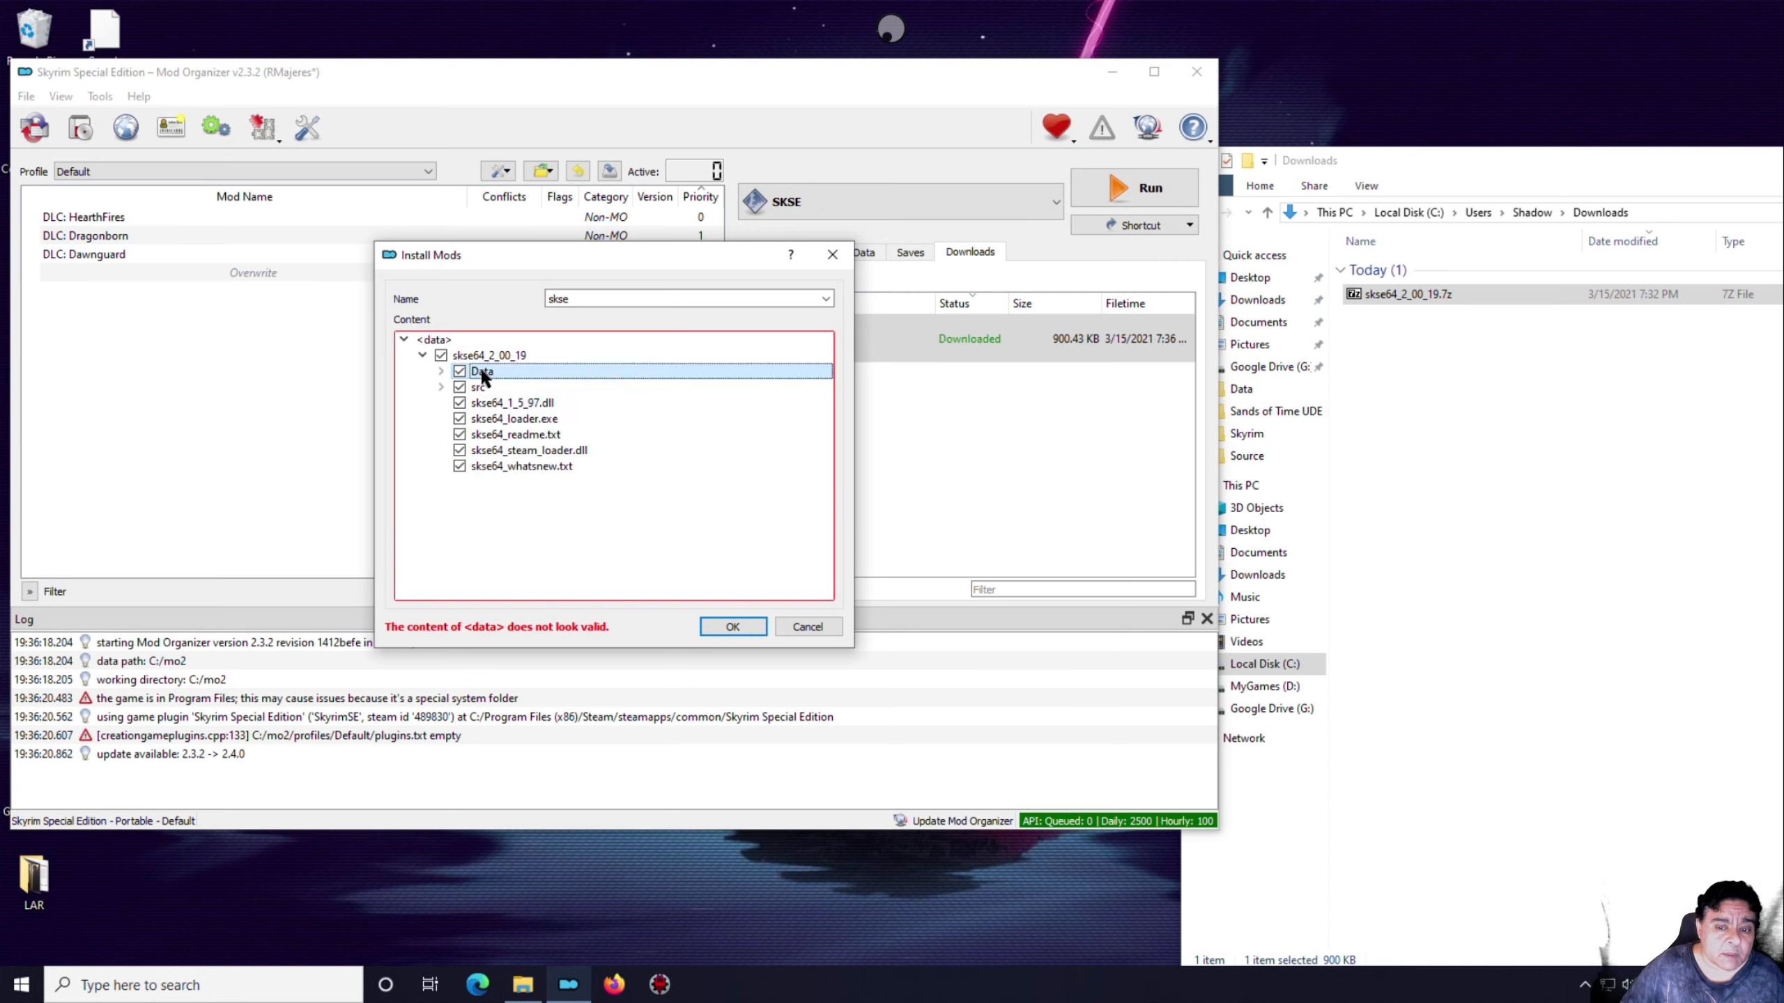
{"action": "right_click", "coordinate": [481, 373]}
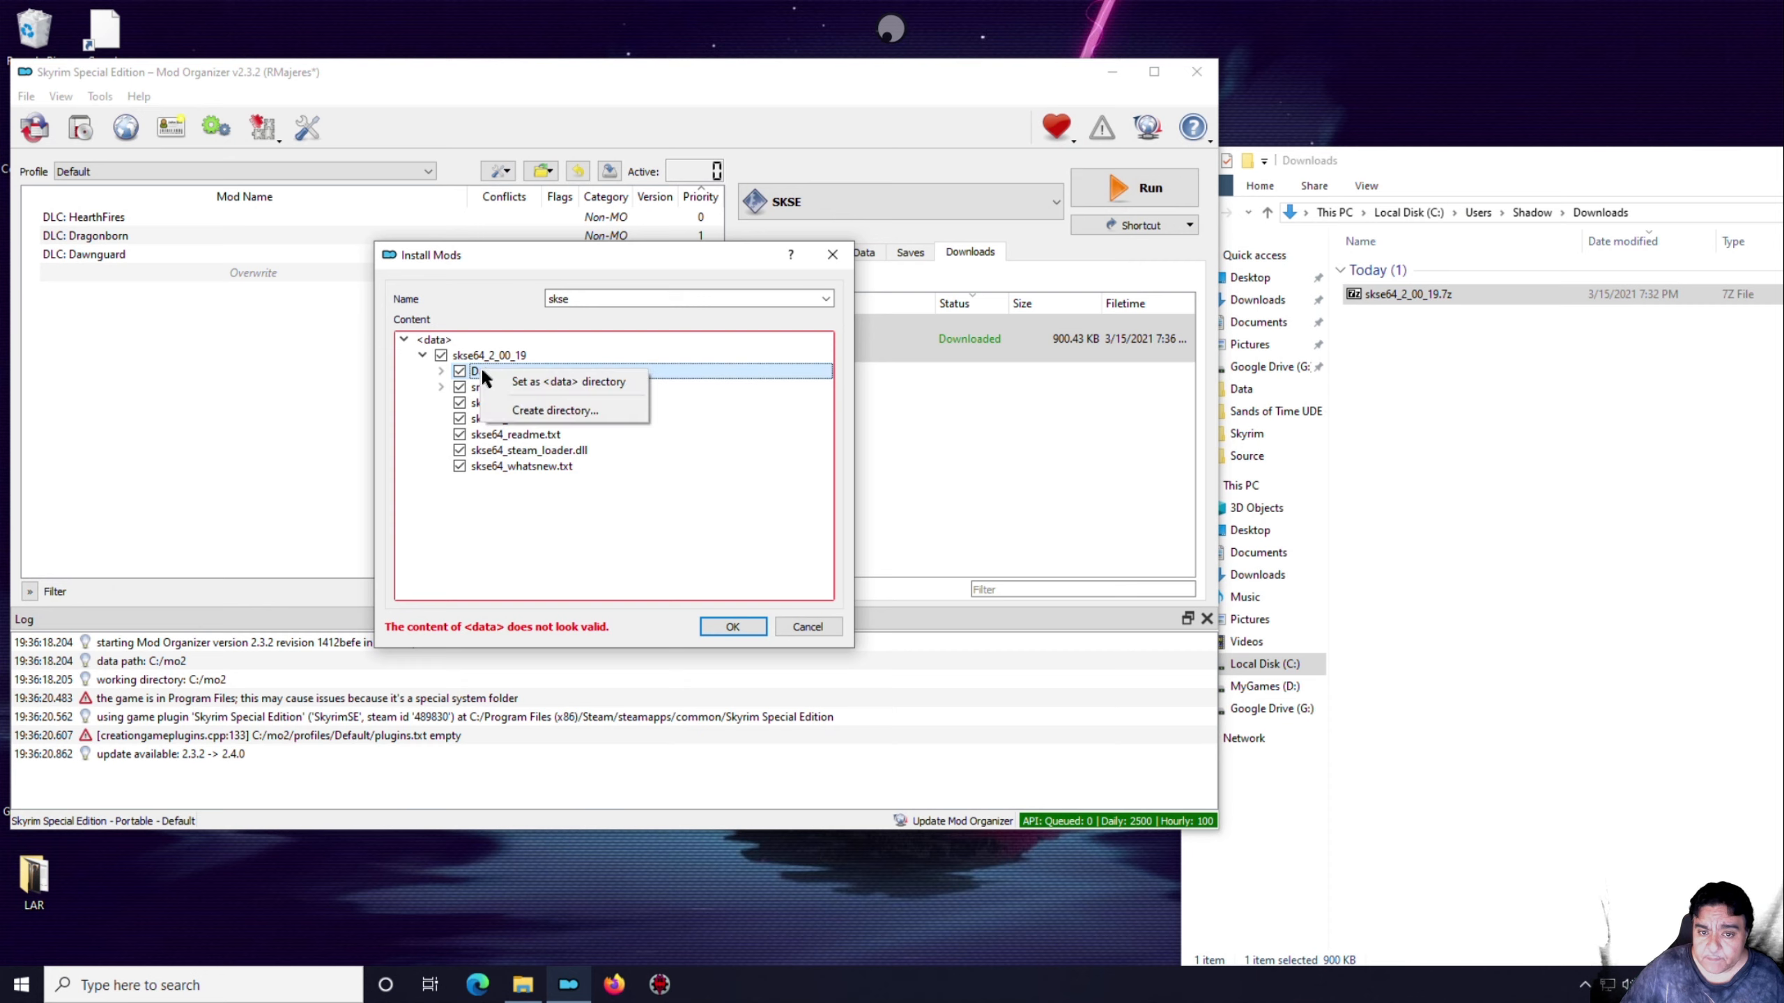
{"action": "left_click", "coordinate": [535, 385]}
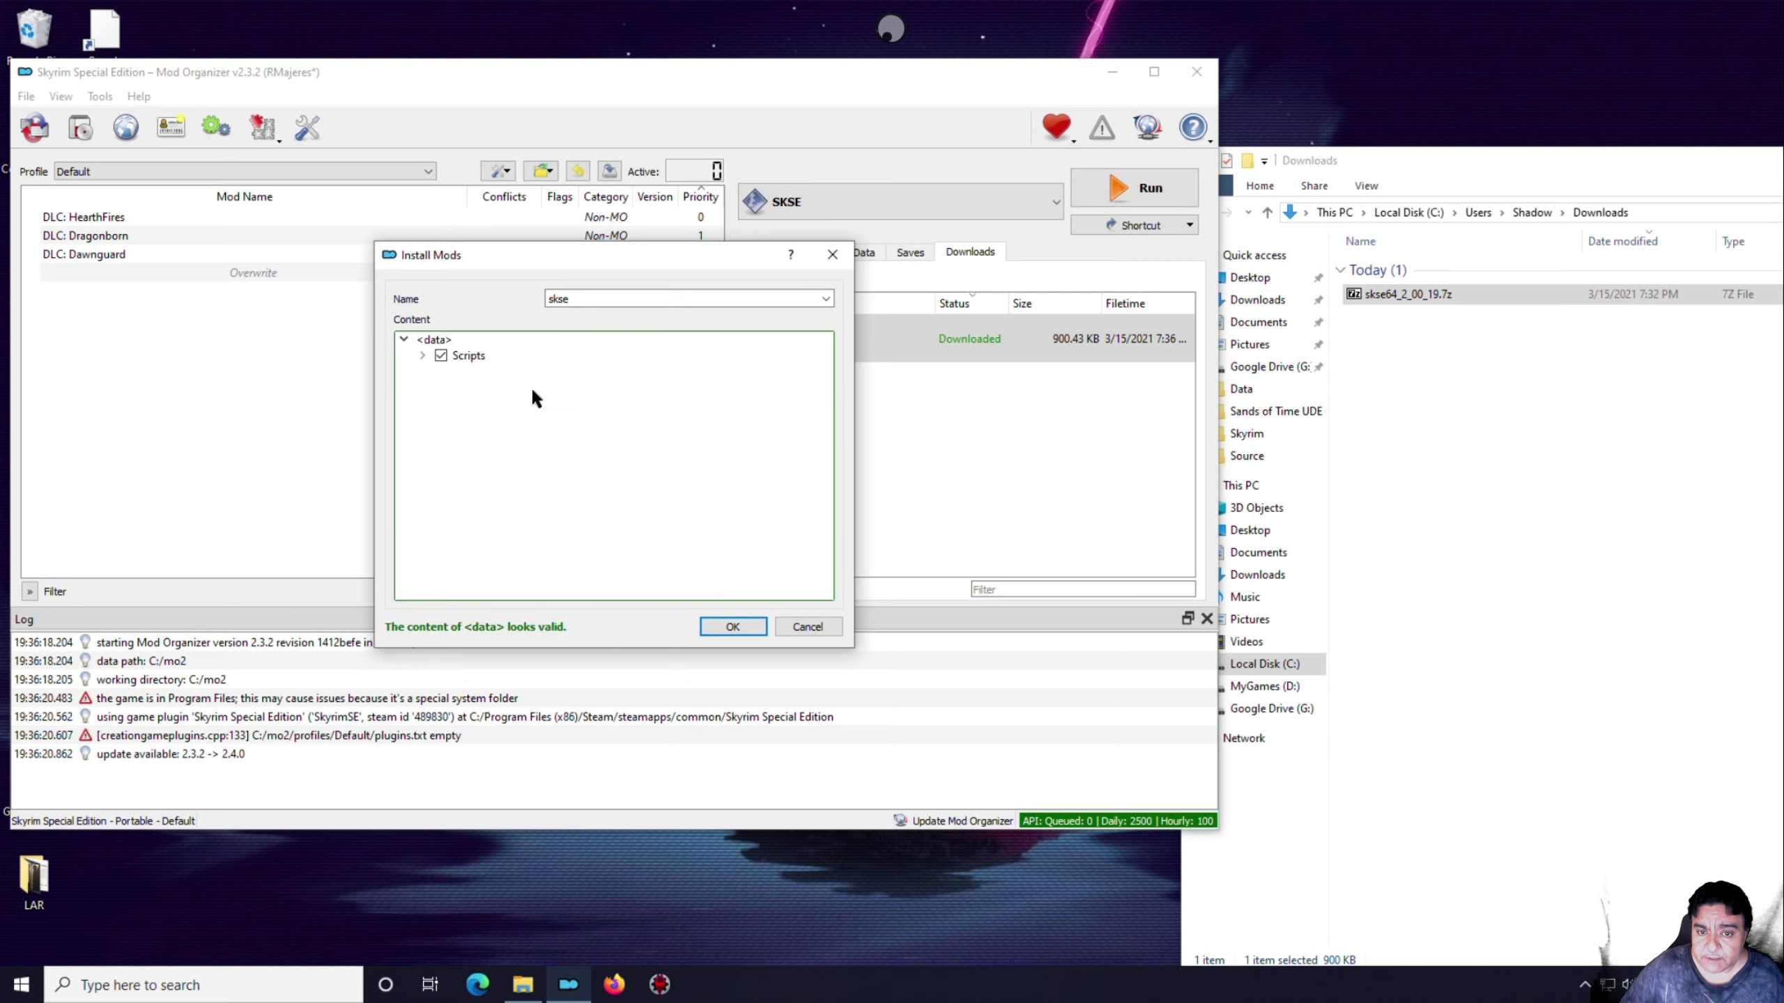
{"action": "left_click", "coordinate": [421, 354]}
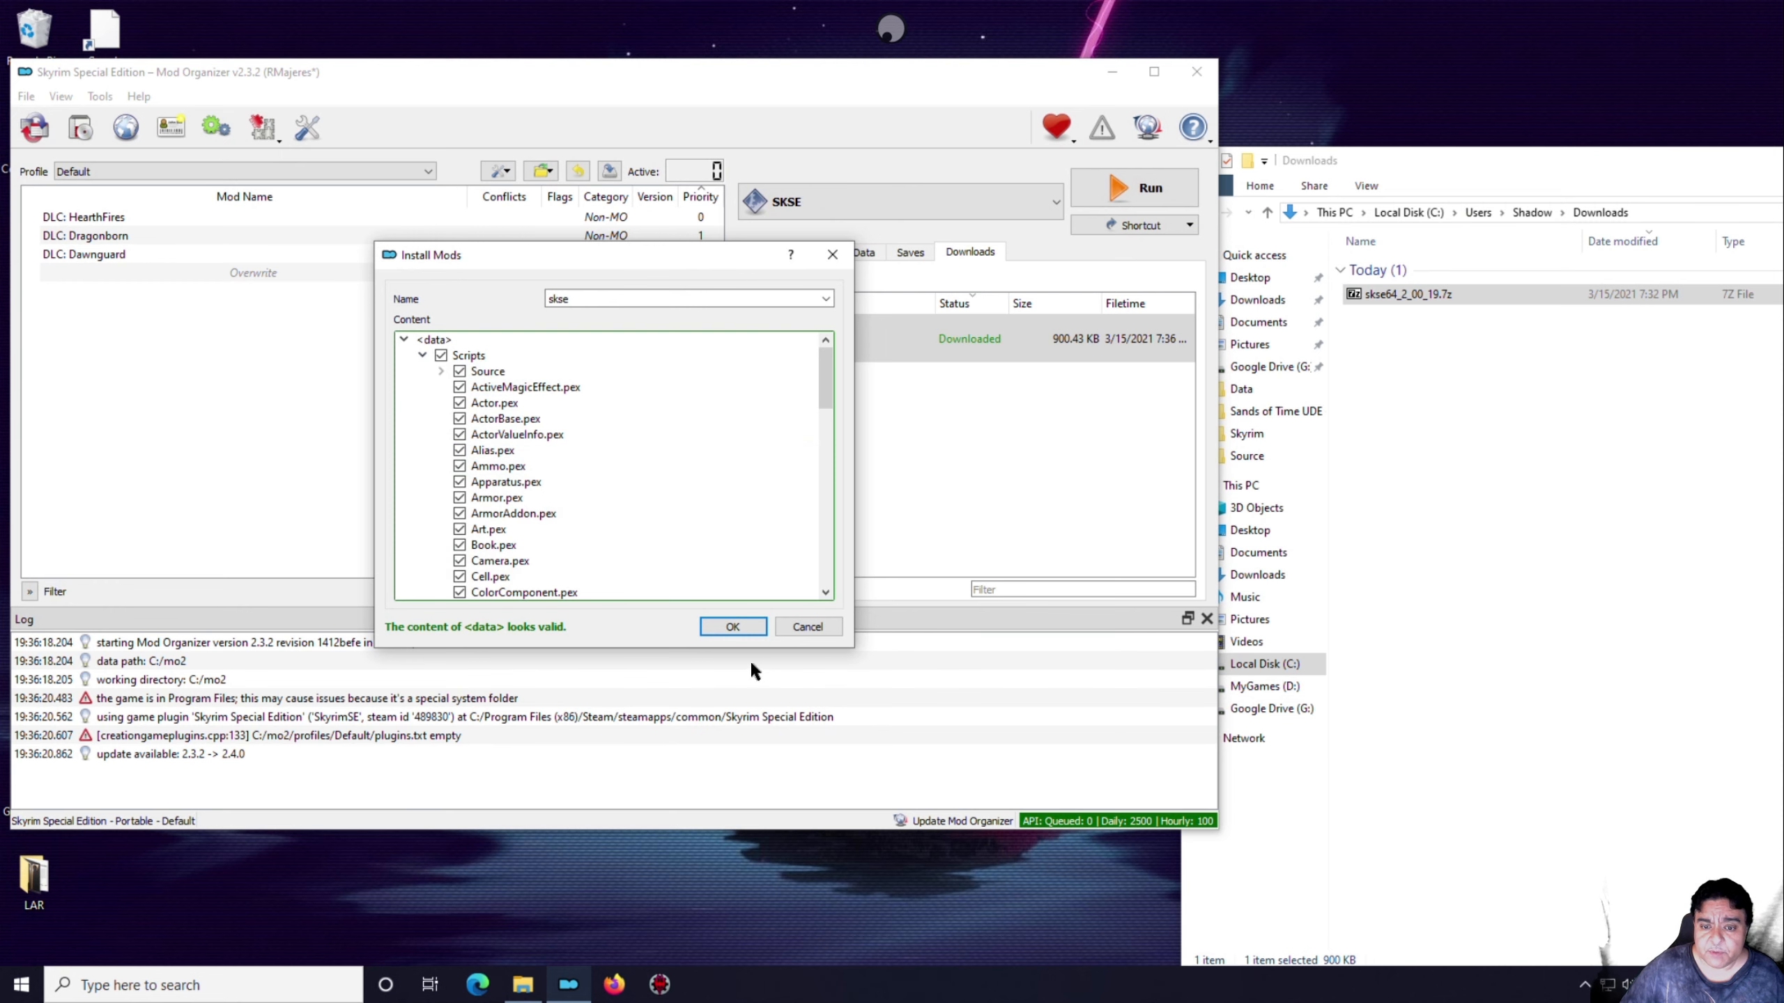
{"action": "left_click", "coordinate": [730, 626]}
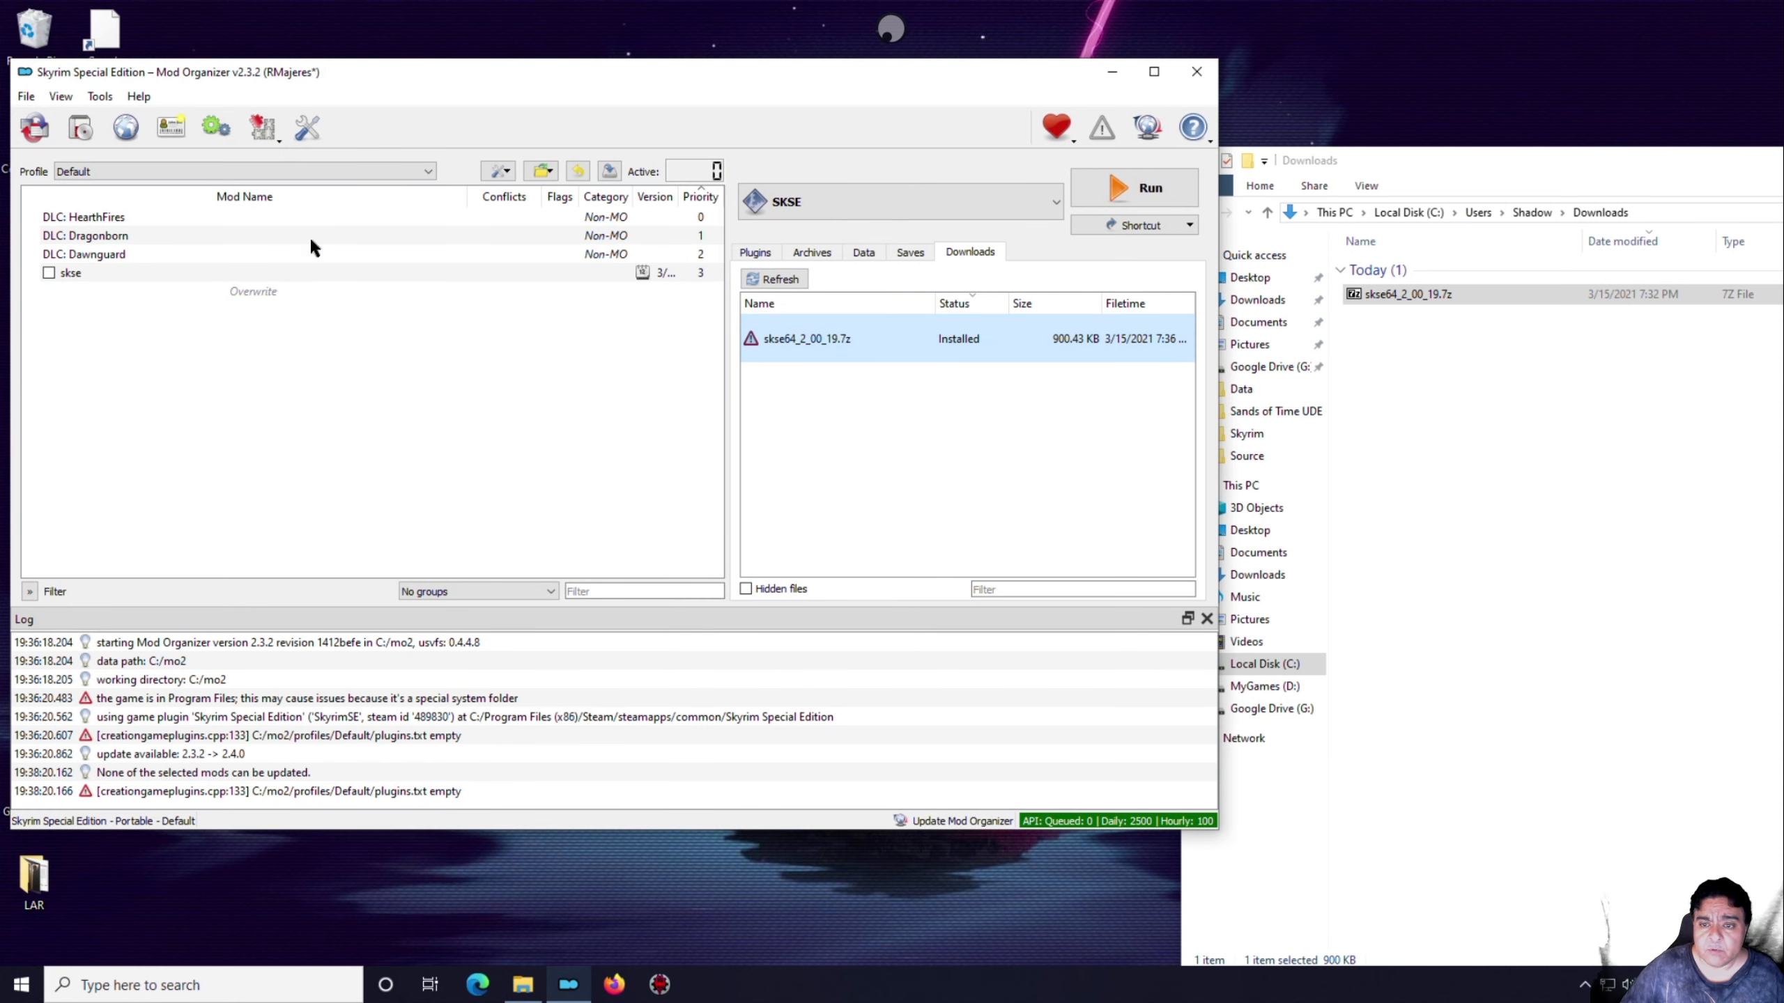
{"action": "left_click", "coordinate": [48, 273]}
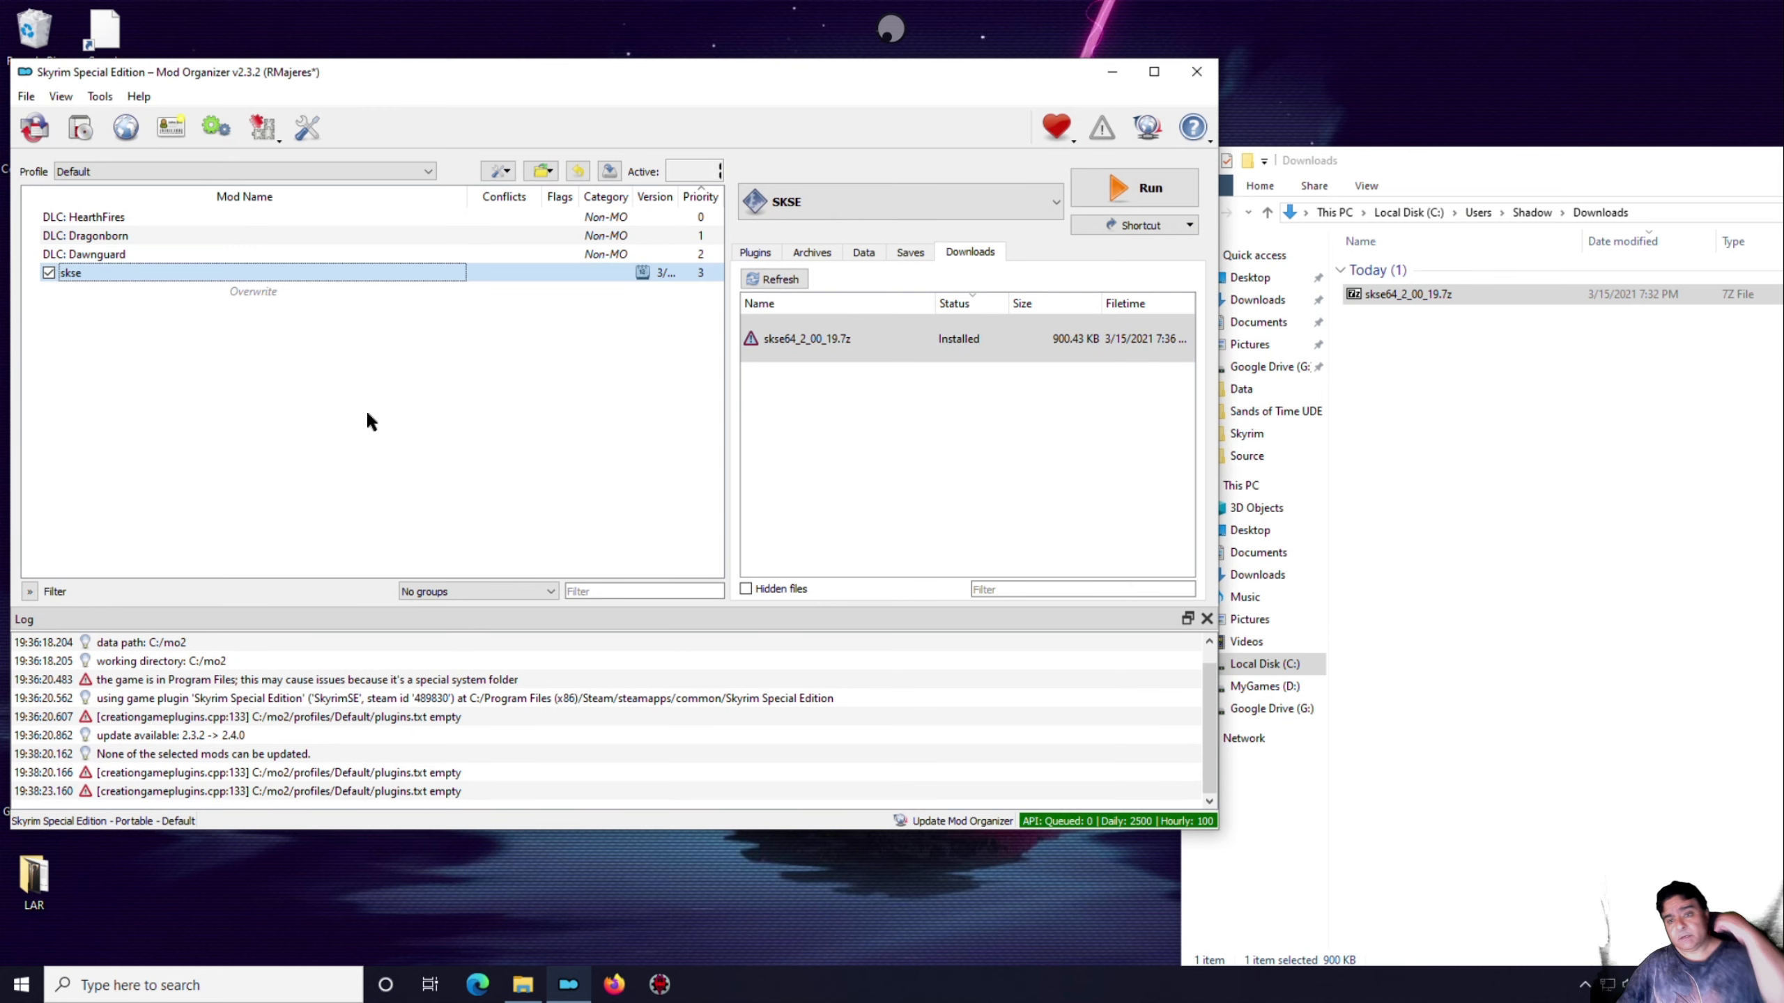
Select SKSE as the program to run and launch Skyrim Special Edition through it
{"action": "left_click", "coordinate": [992, 210]}
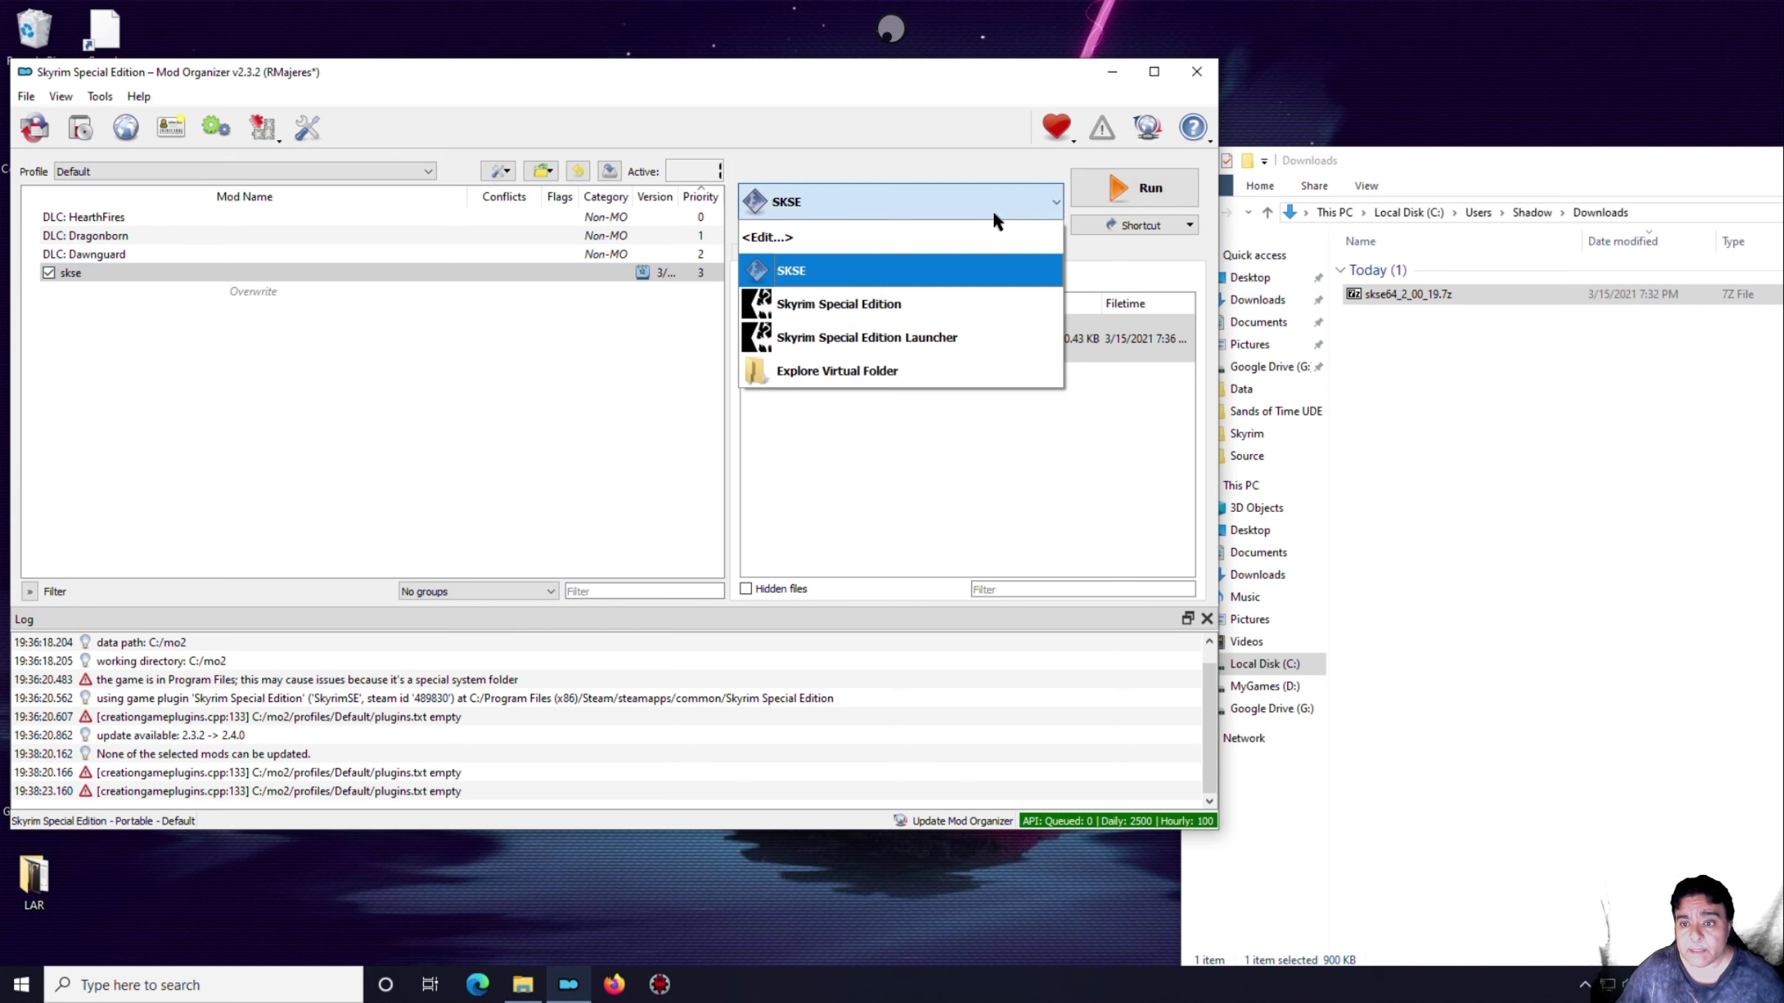
{"action": "left_click", "coordinate": [993, 206]}
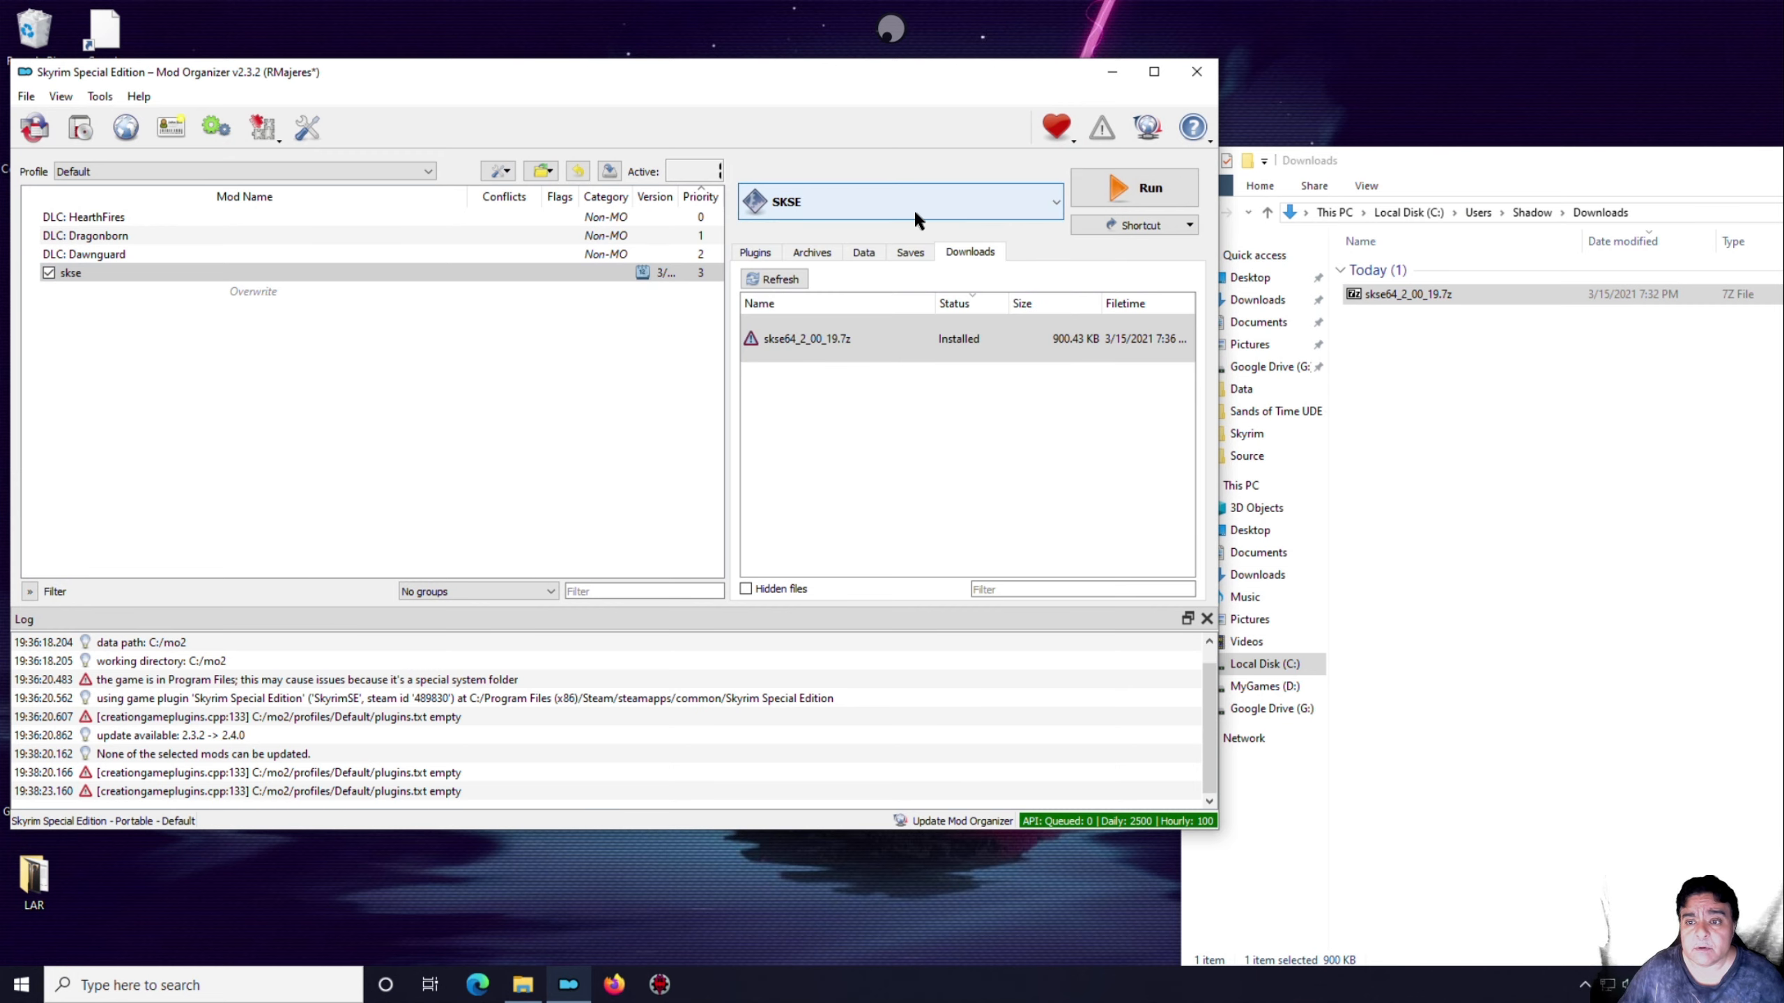
{"action": "left_click", "coordinate": [914, 208]}
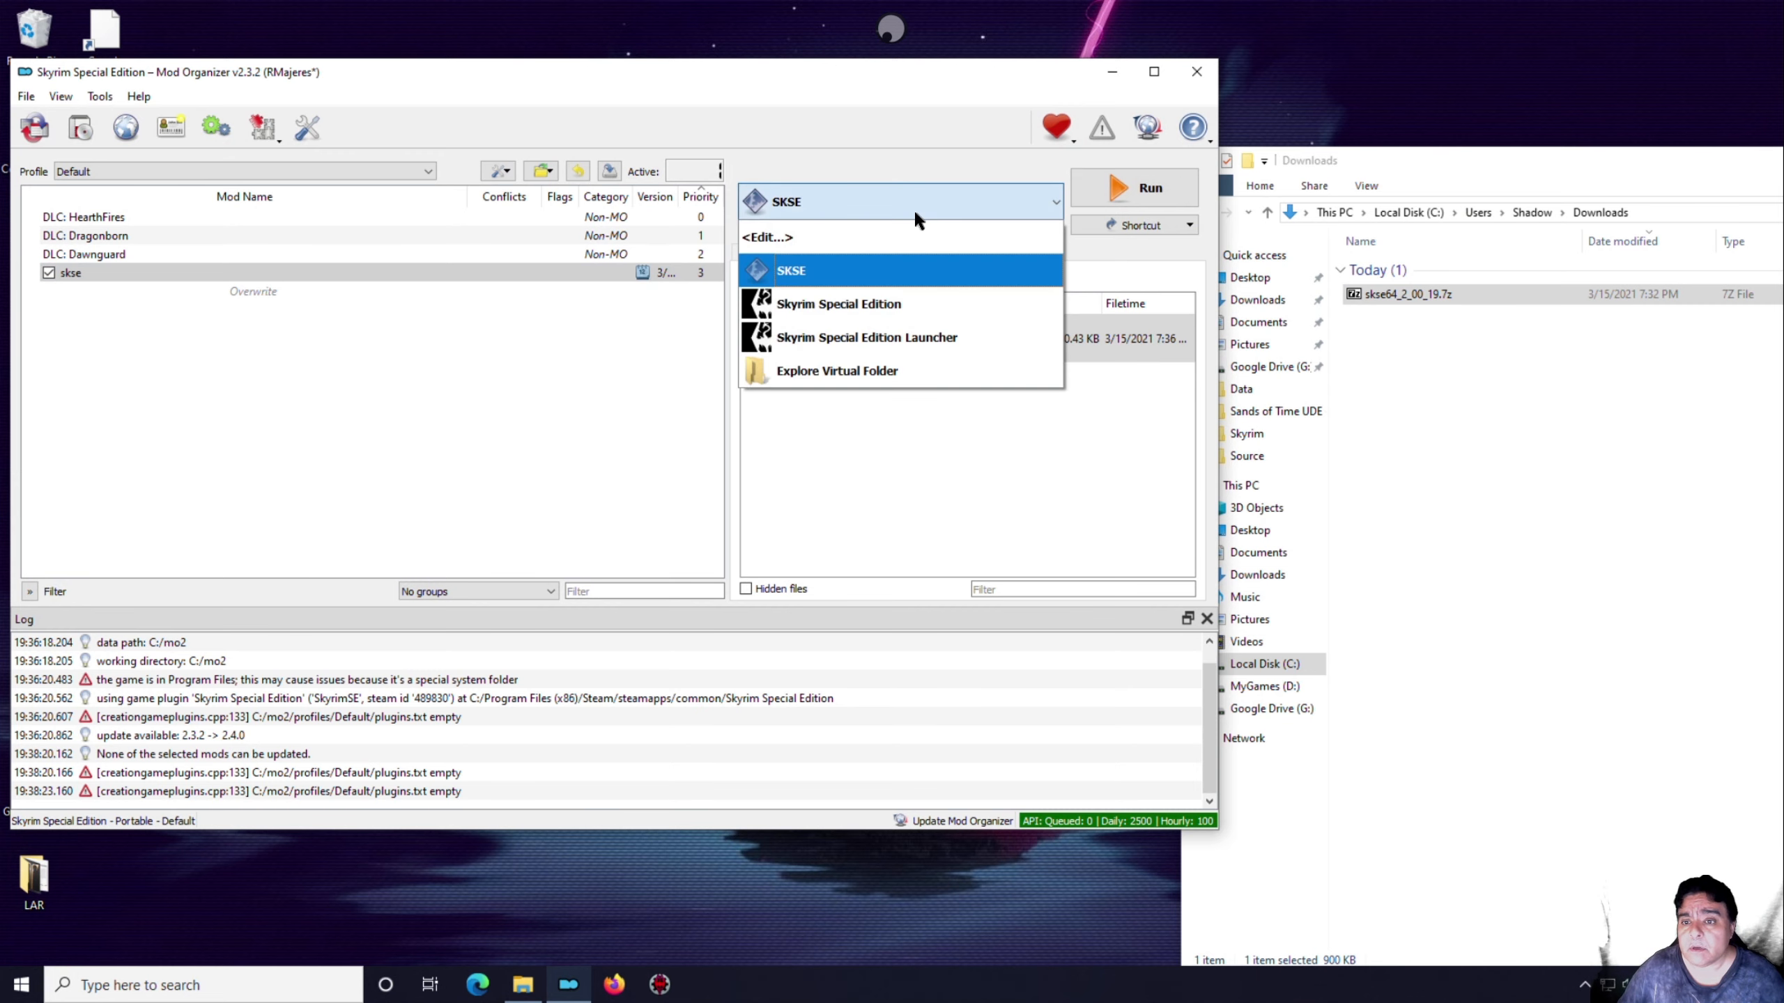
{"action": "left_click", "coordinate": [852, 274]}
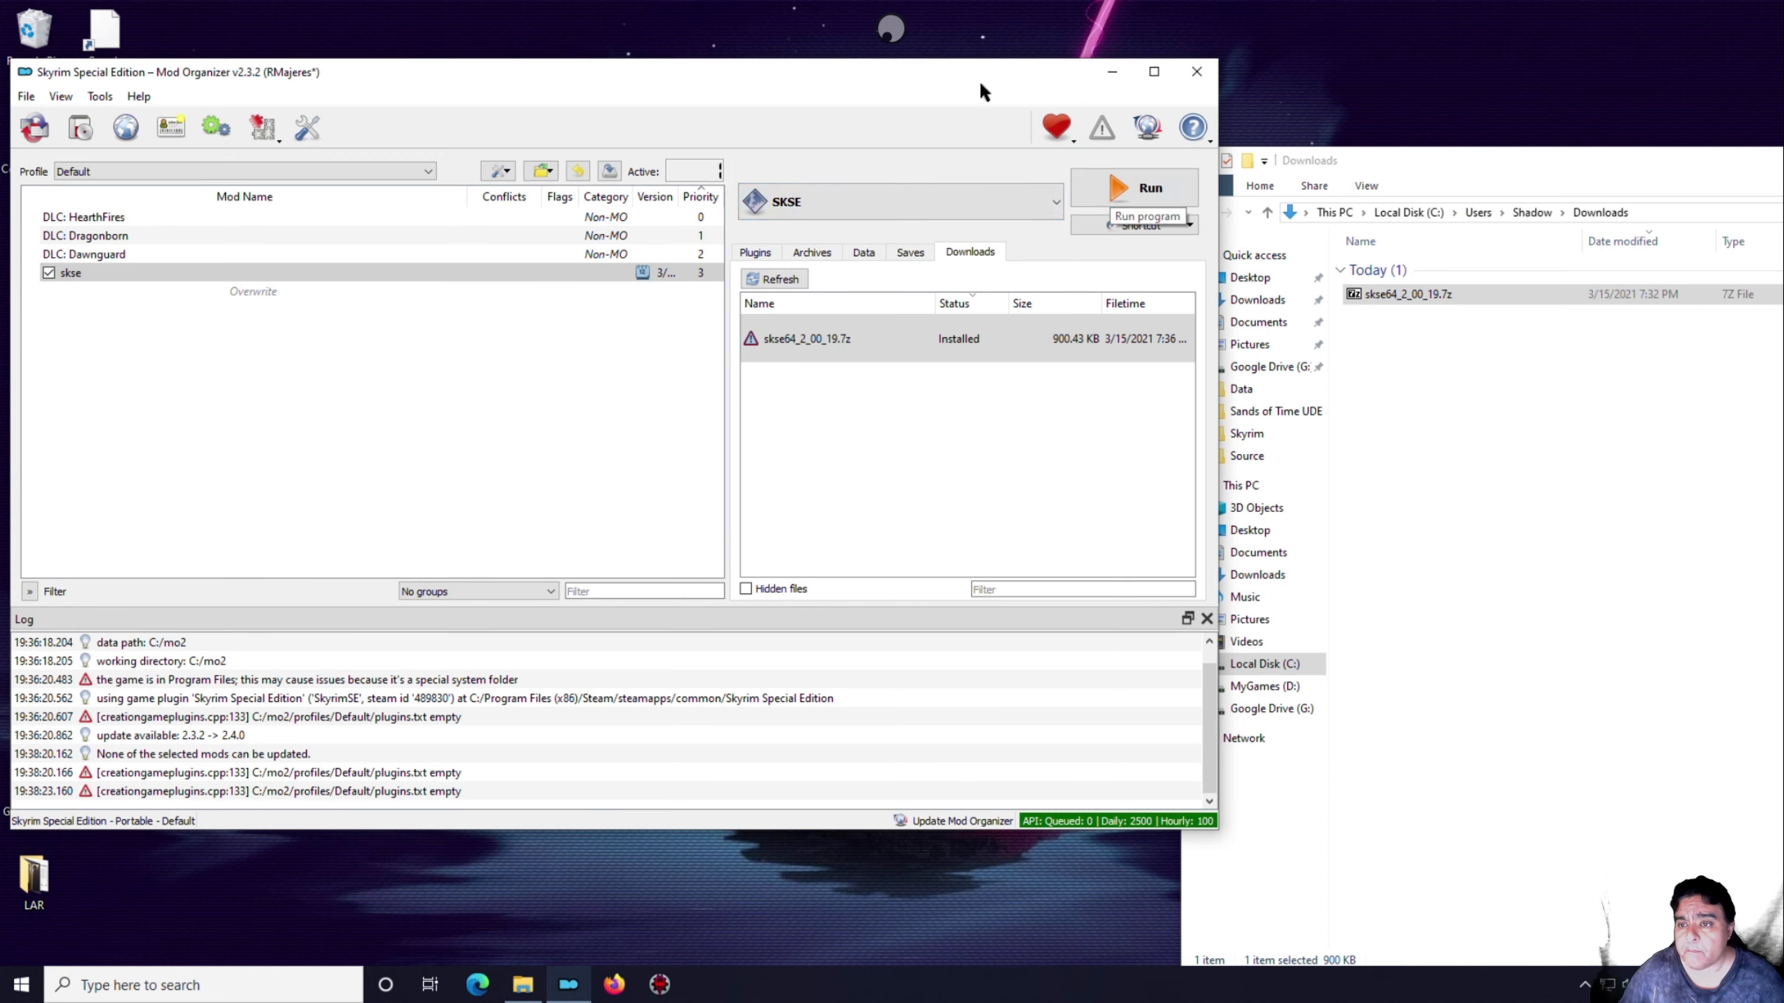
{"action": "left_click_drag", "start_coordinate": [965, 69], "coordinate": [982, 78]}
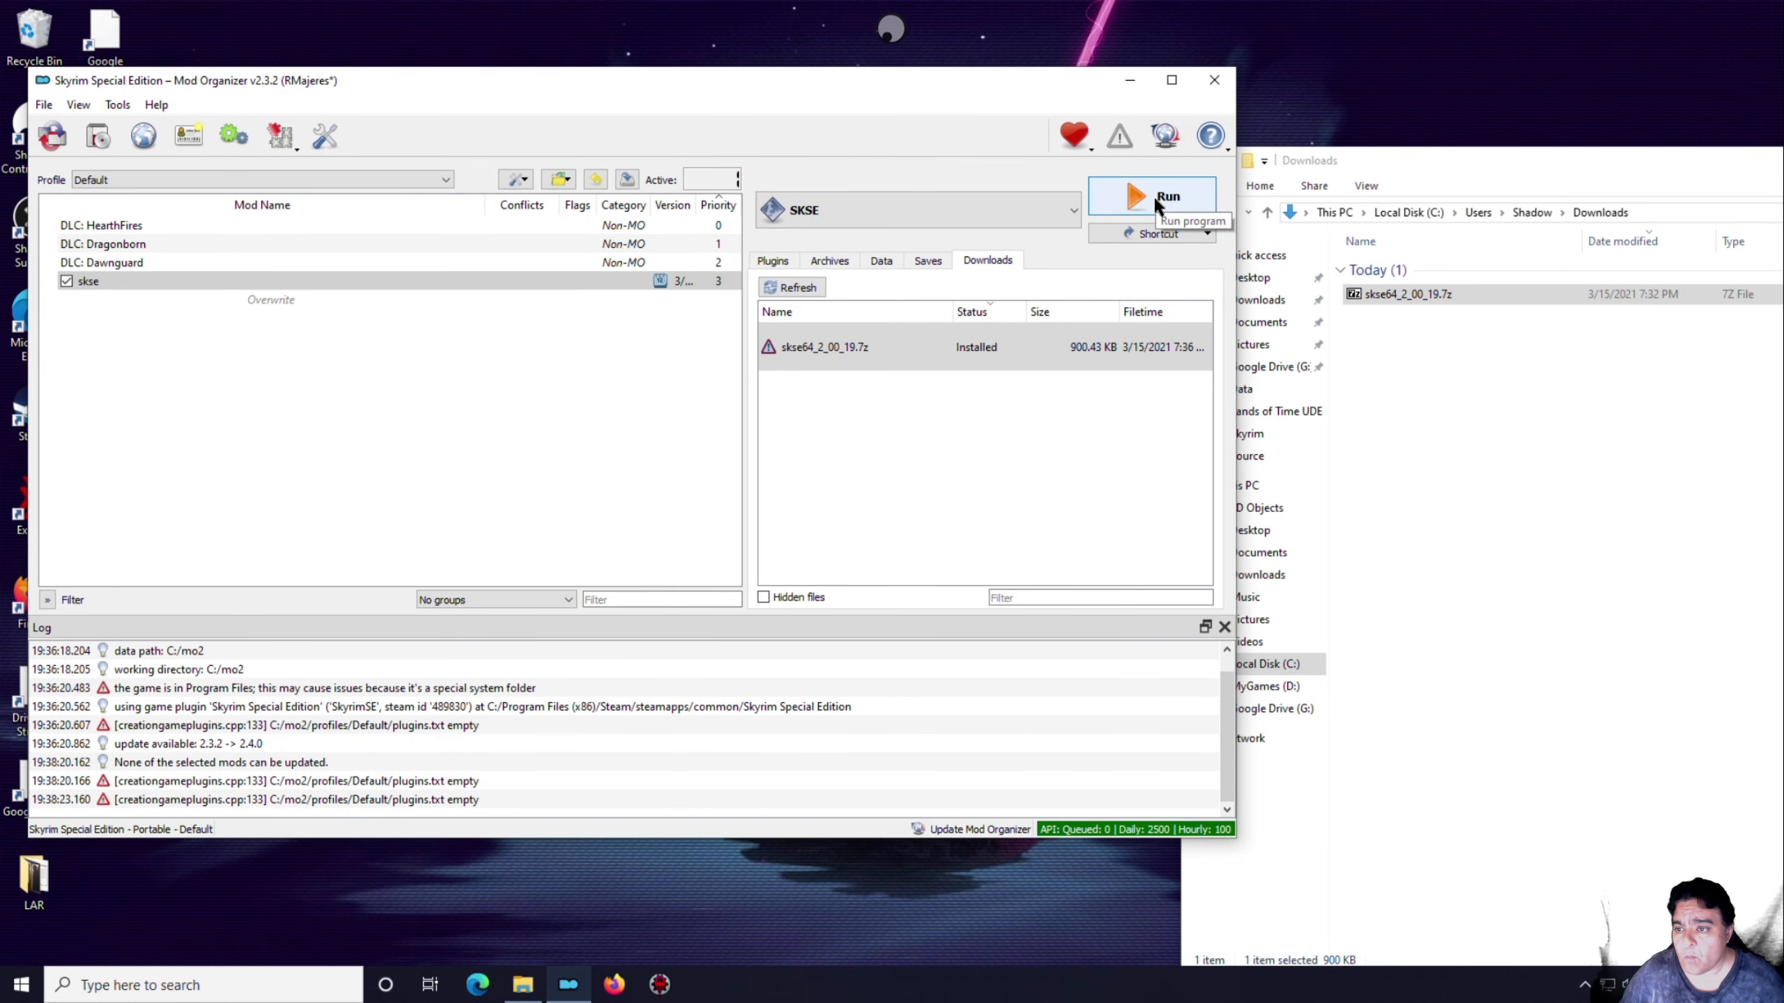
{"action": "left_click", "coordinate": [1154, 195]}
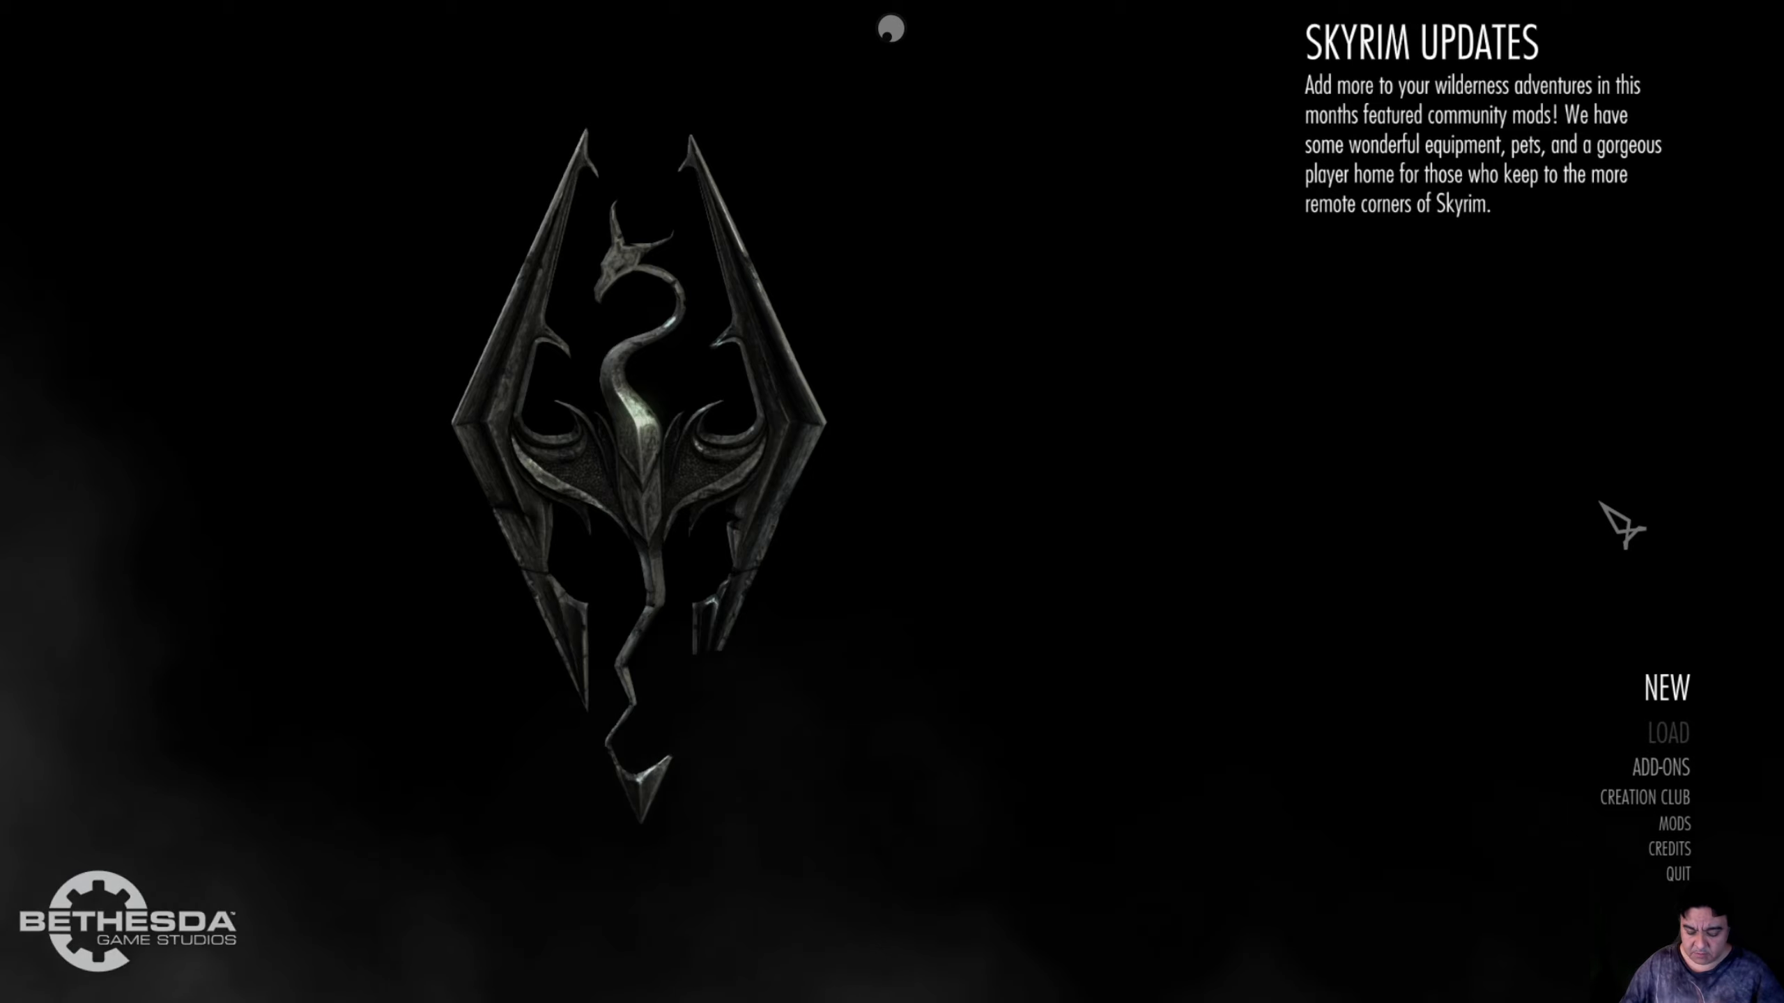
Lock the cursor to the game and run the console command coc riverwood from the main menu
{"action": "key", "text": "super+alt+m"}
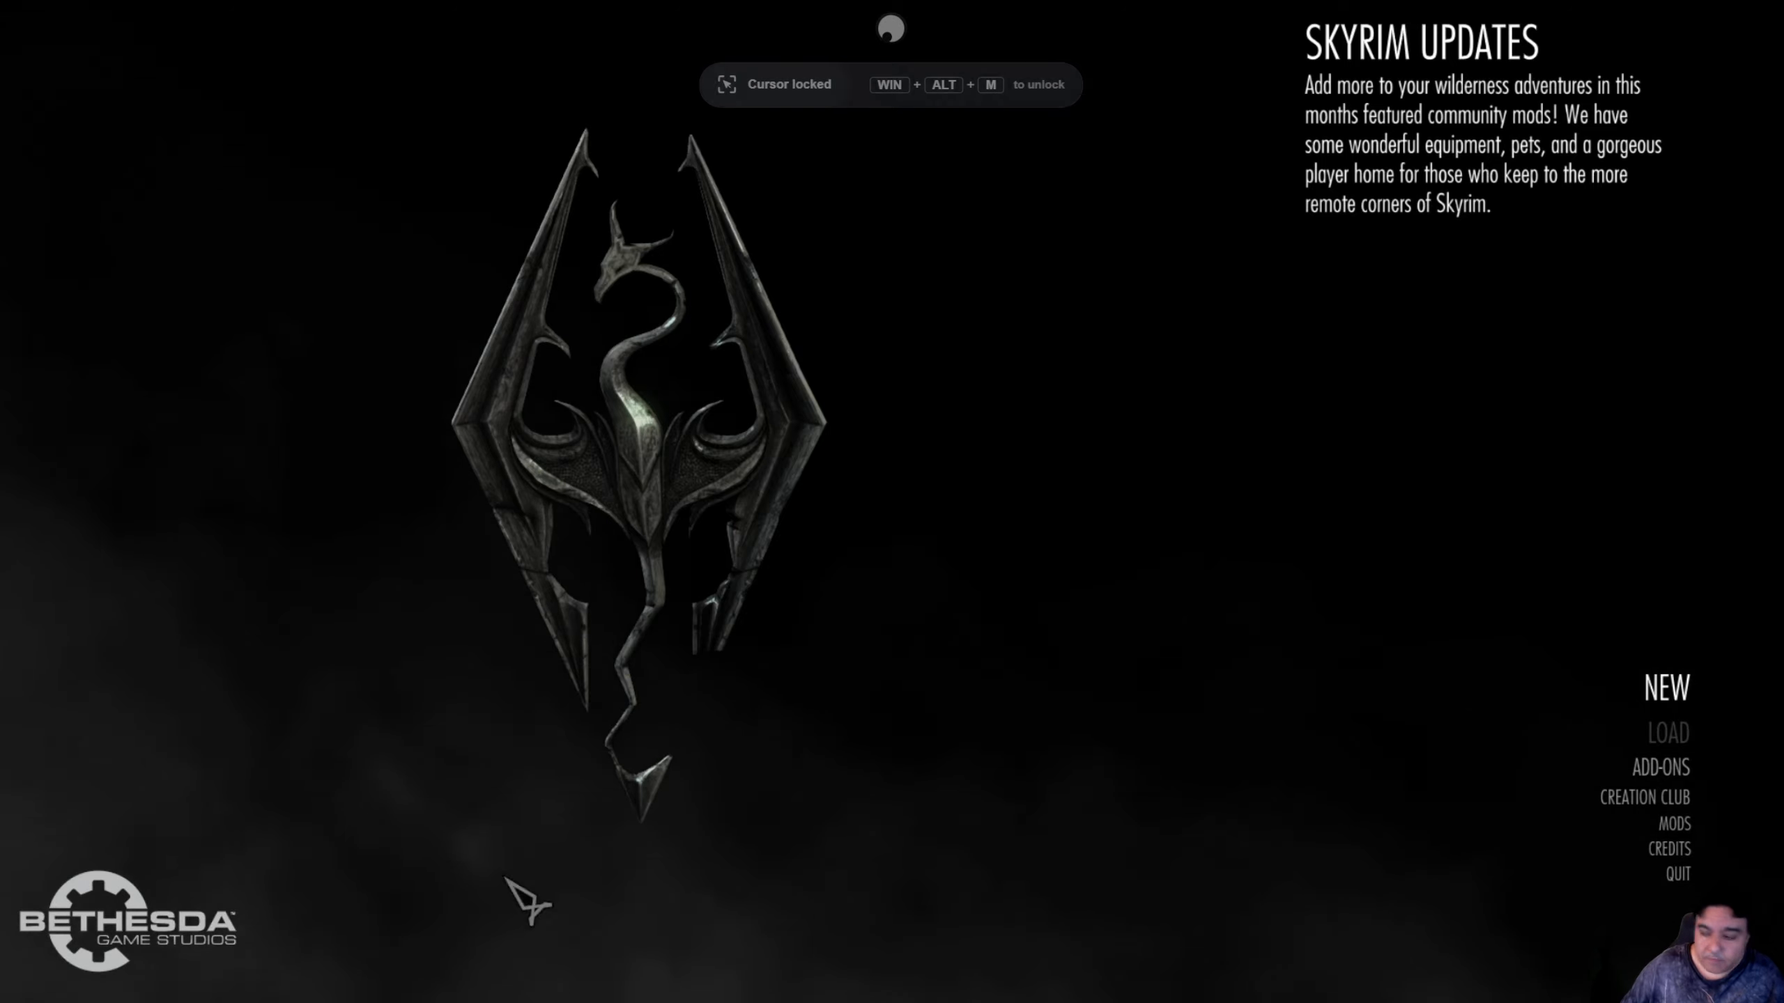
{"action": "key", "text": "grave"}
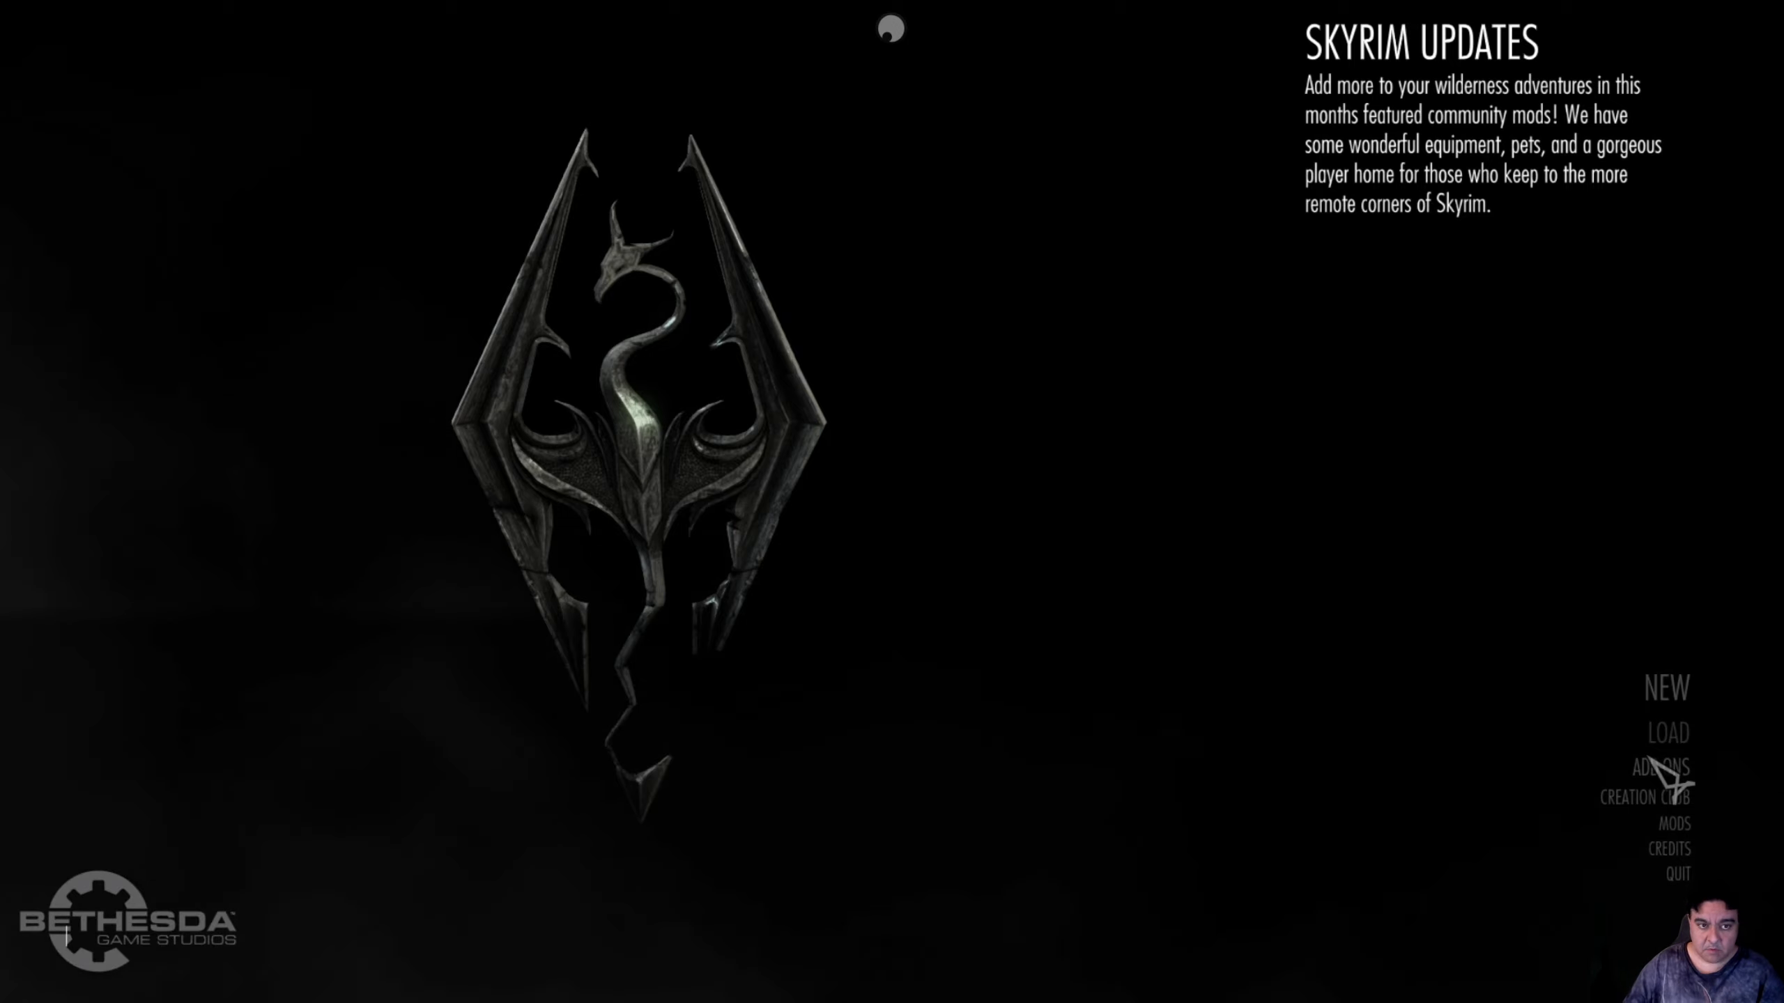
{"action": "type", "text": "coc riverw"}
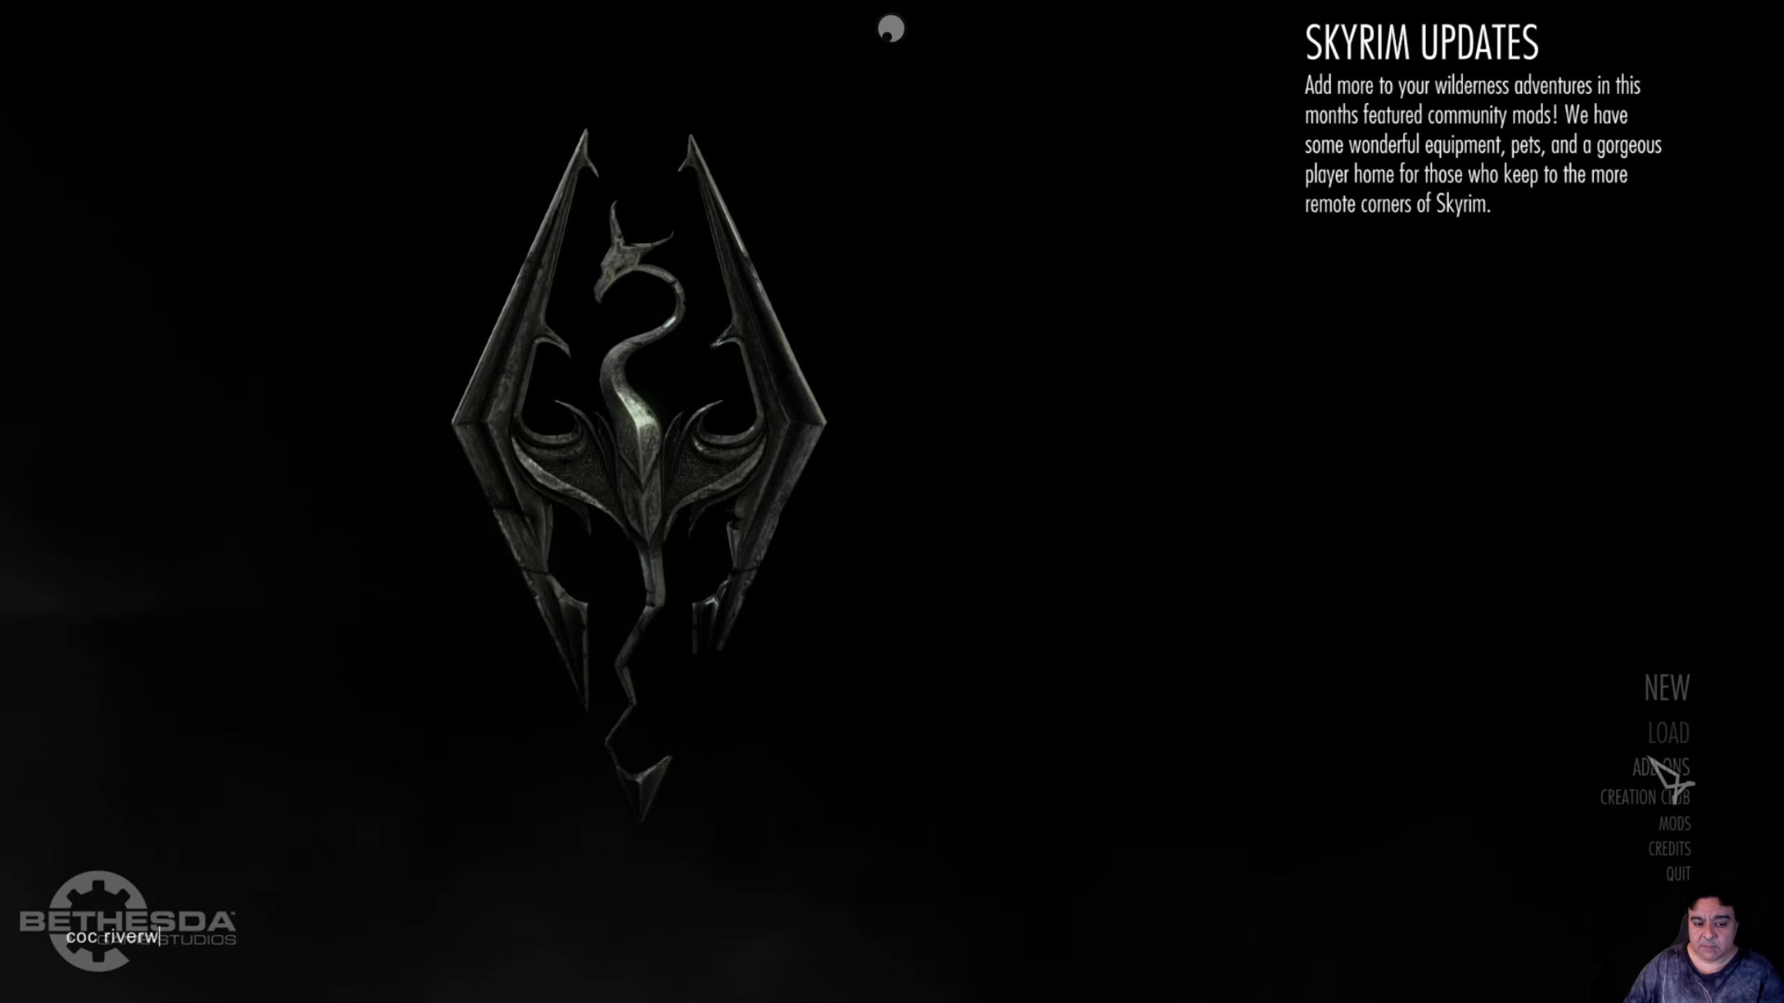
{"action": "type", "text": "ood"}
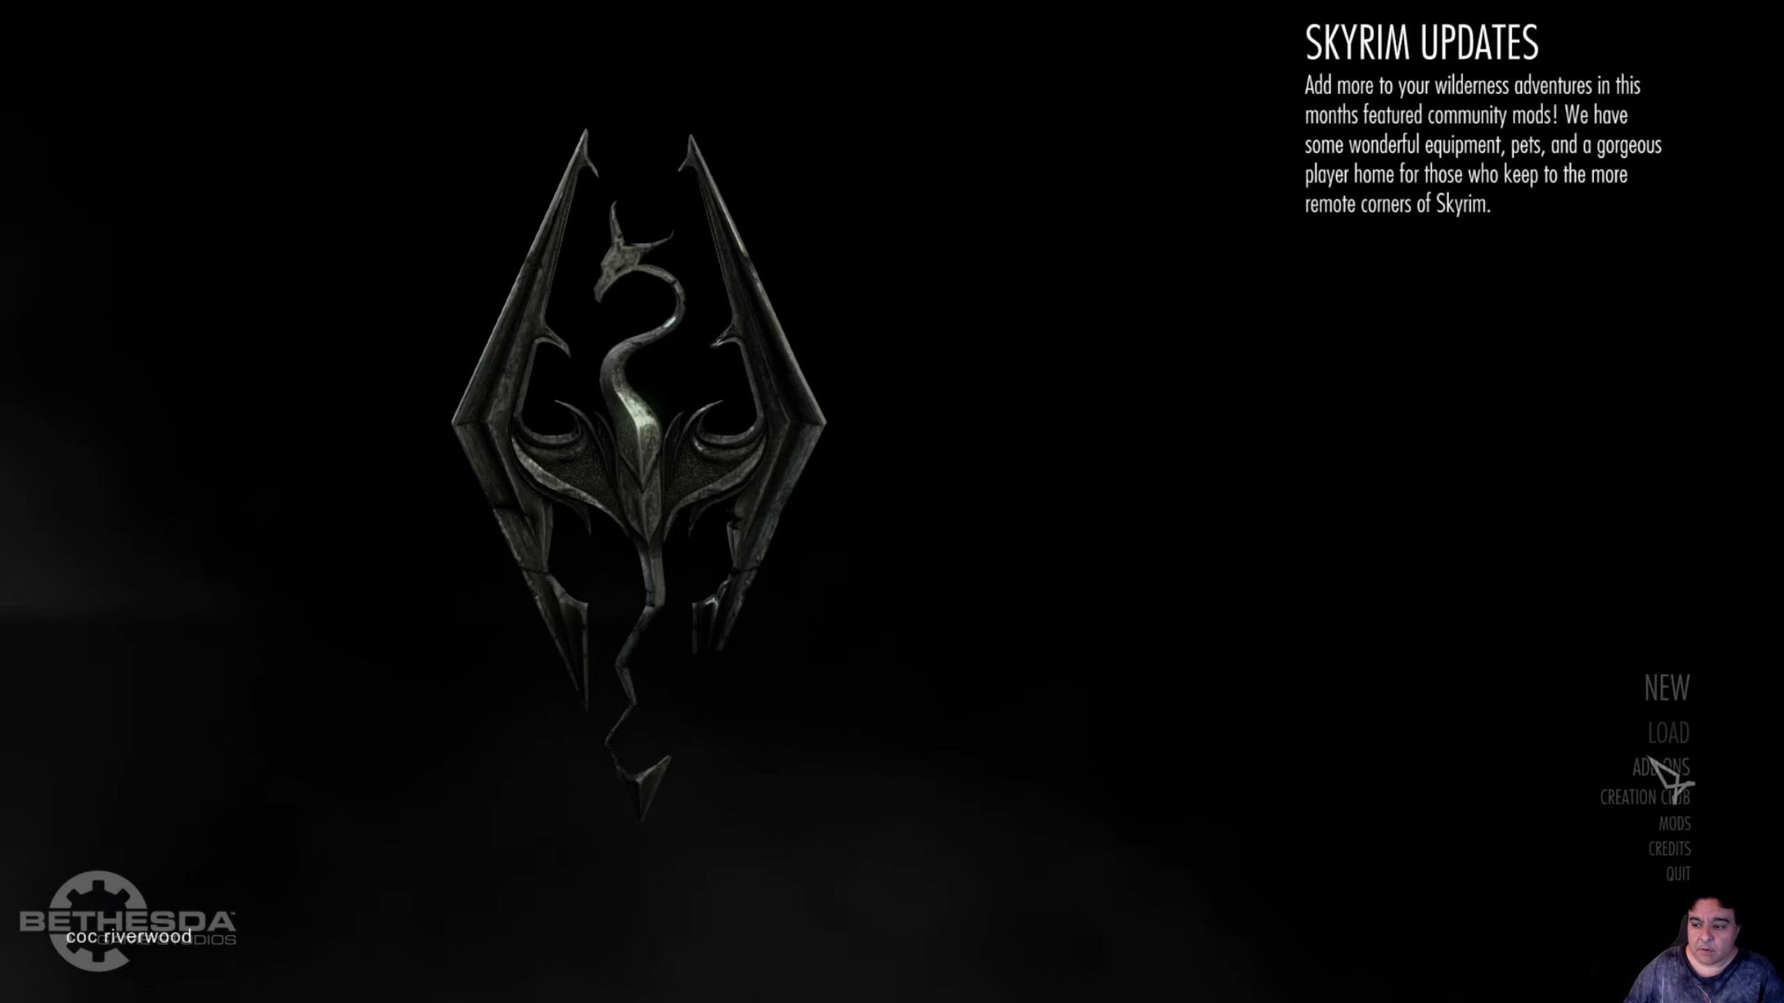
{"action": "key", "text": "Return"}
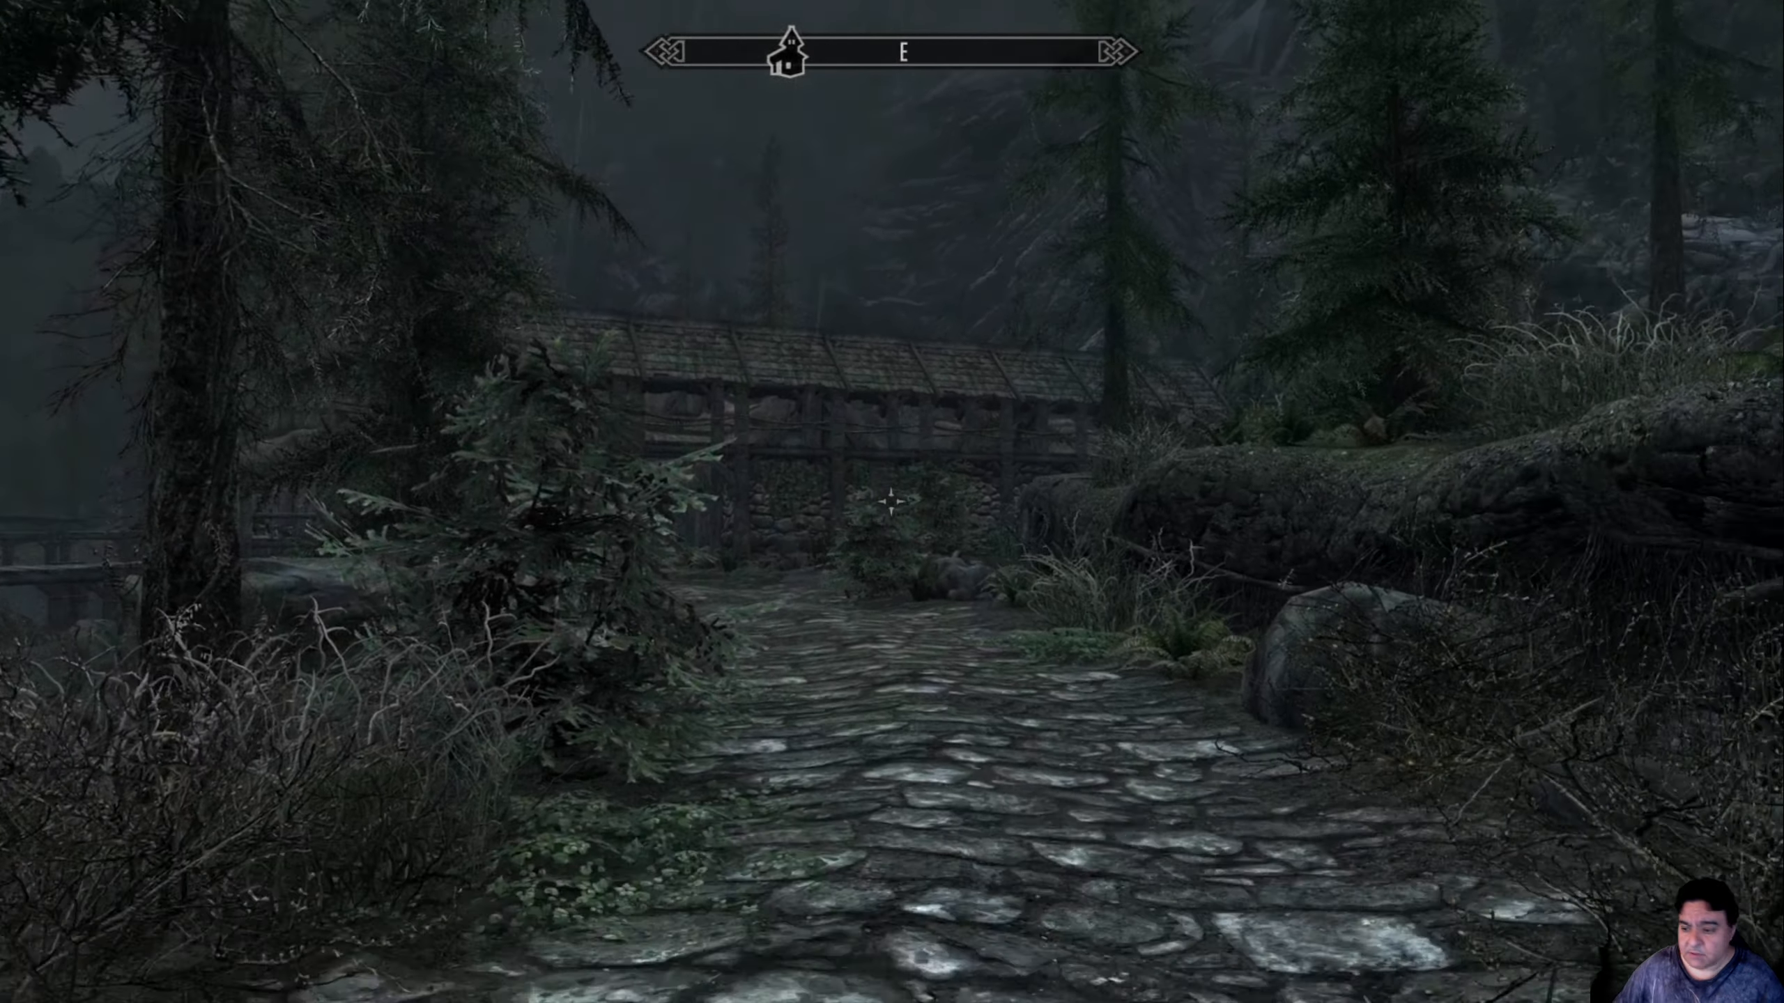
Switch to third-person view and look at the Magic and Items sections of the character menu
{"action": "scroll", "coordinate": [891, 502], "scroll_direction": "down", "scroll_amount": 3}
{"action": "key", "text": "Tab"}
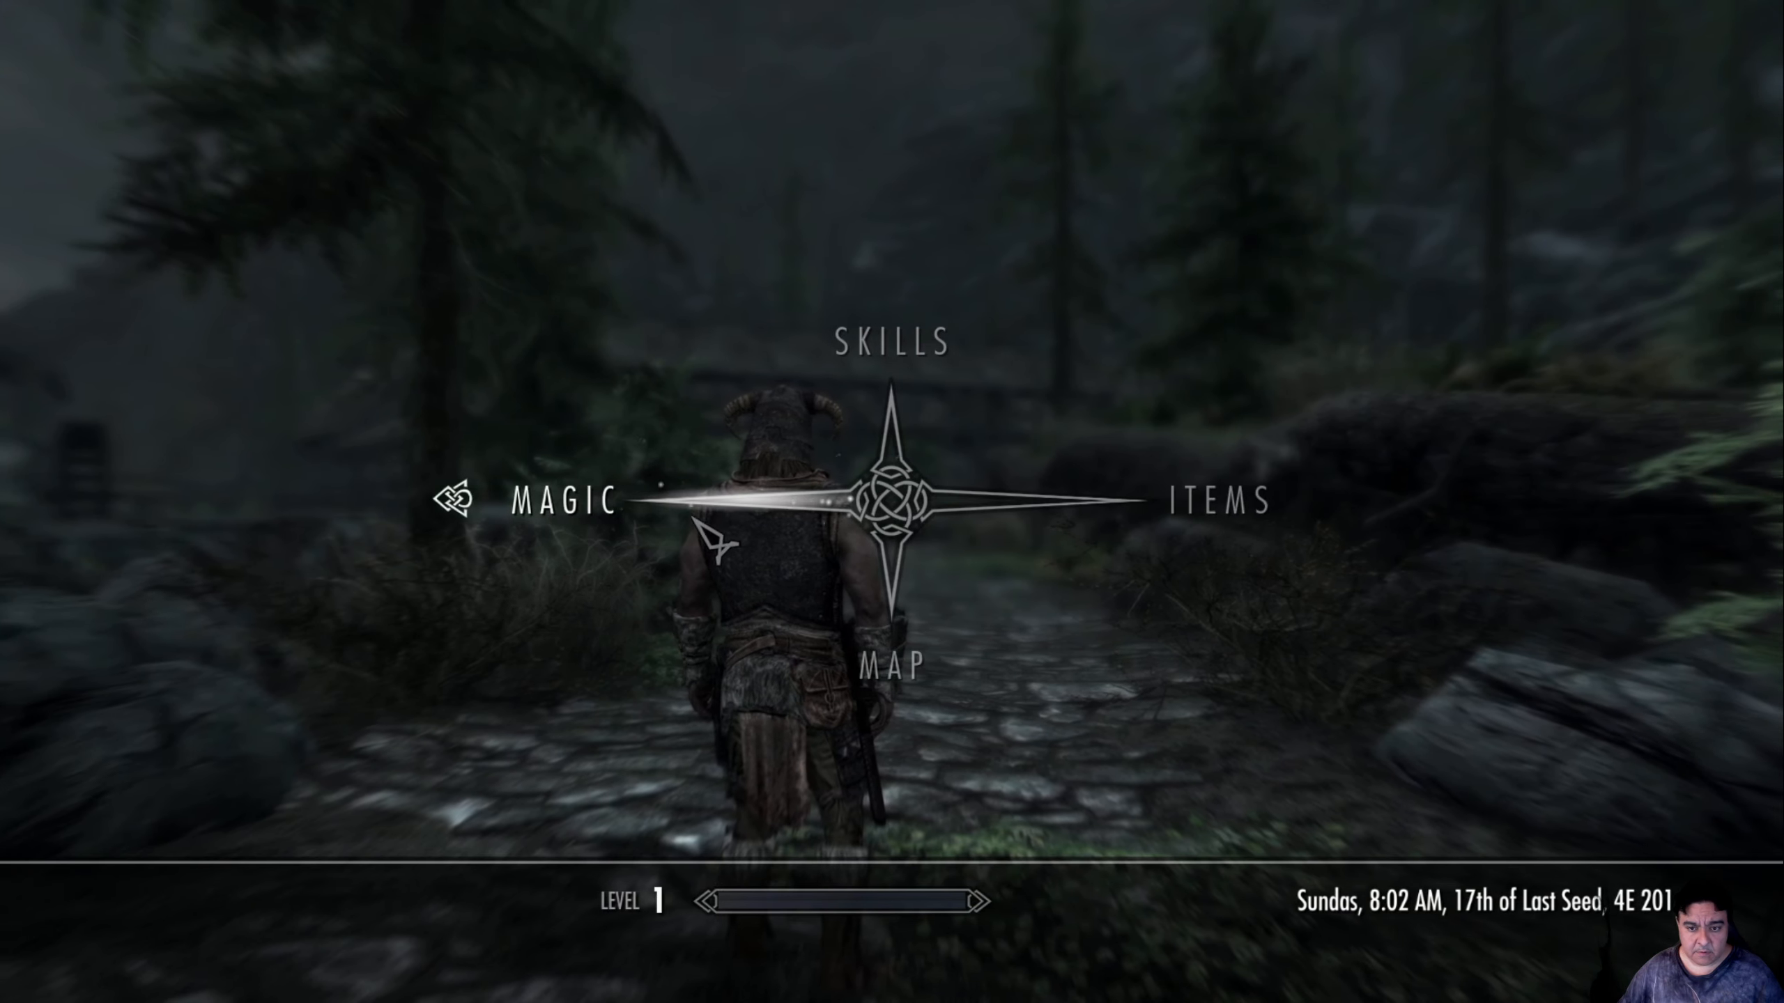
{"action": "left_click", "coordinate": [684, 525]}
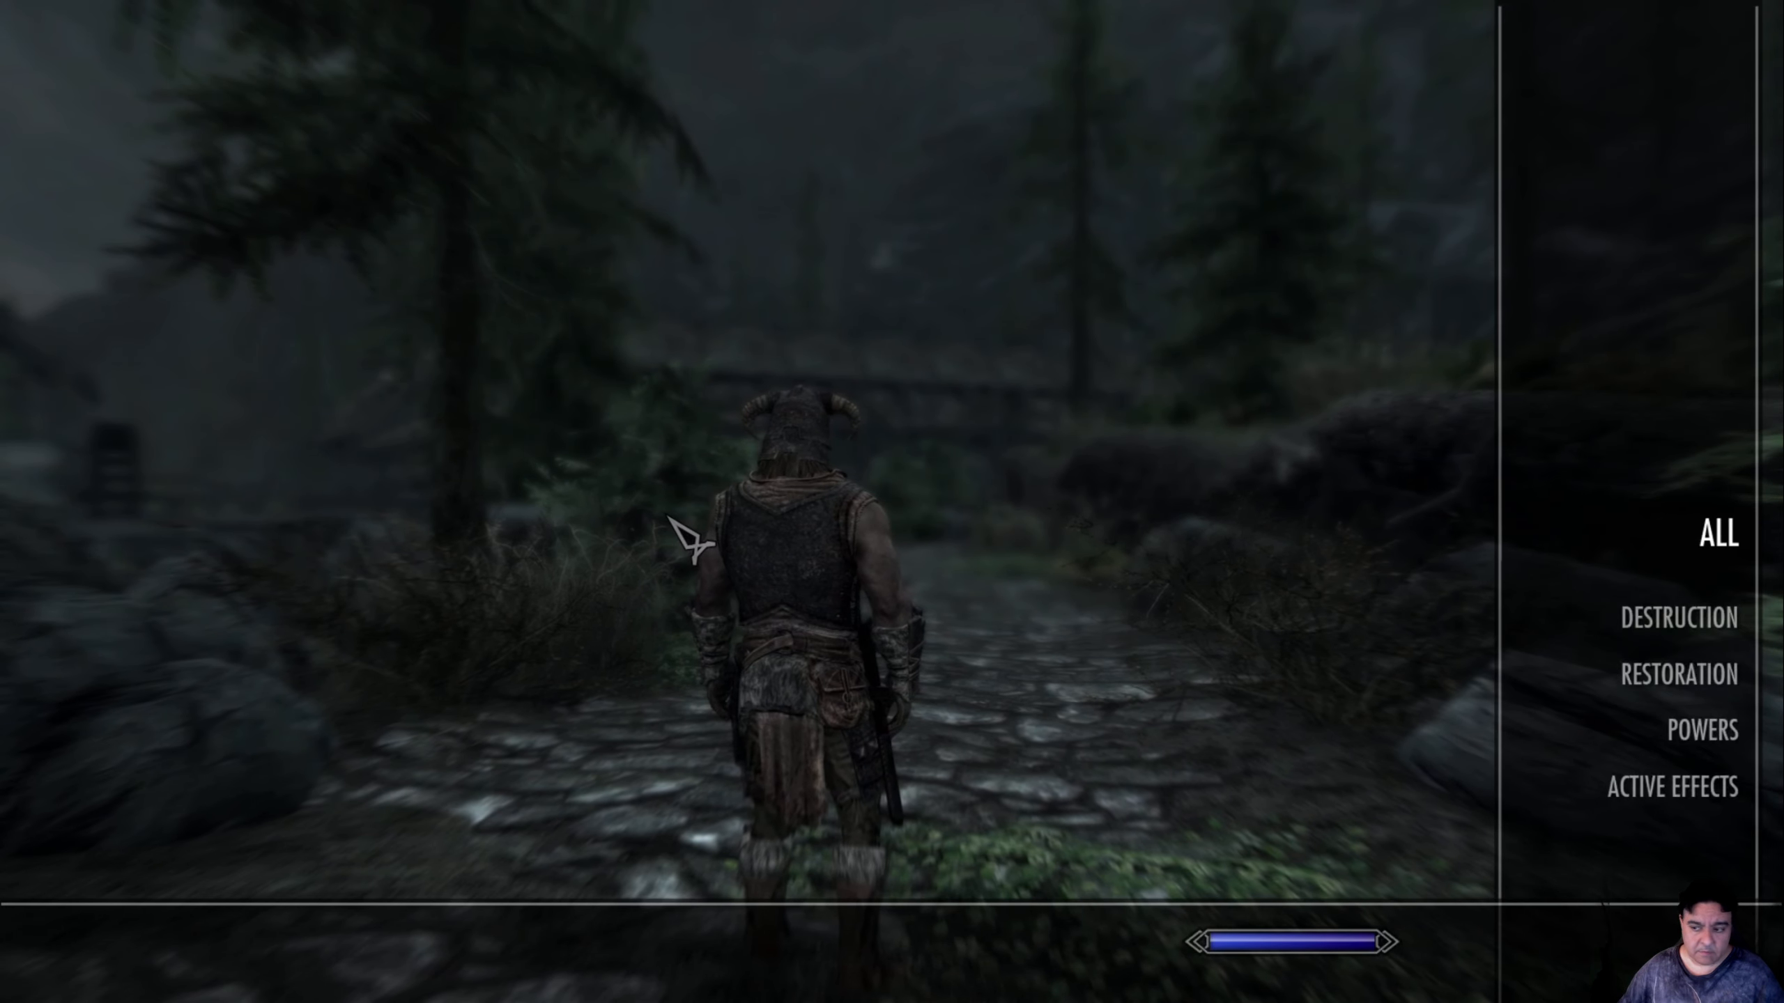
{"action": "key", "text": "Tab"}
{"action": "key", "text": "Tab"}
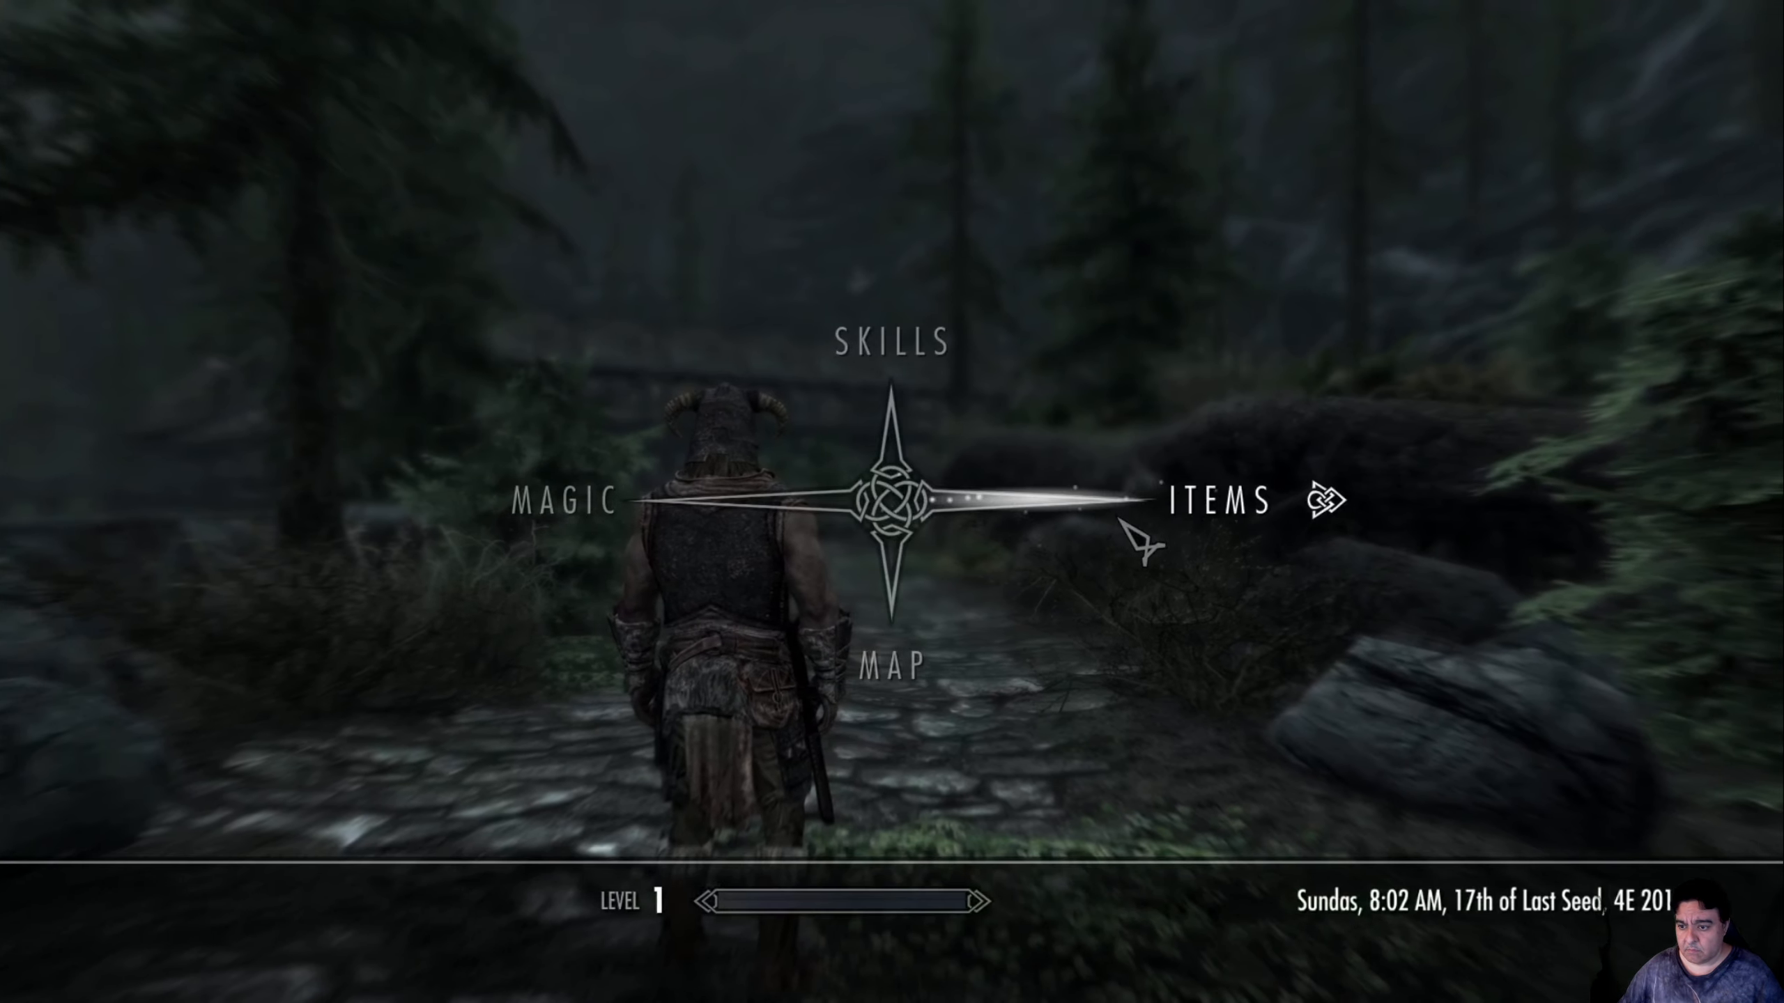
{"action": "left_click", "coordinate": [1152, 541]}
{"action": "key", "text": "Tab"}
Dismiss the Quest Journal hint and check the SKSE64 version shown on the journal's System page
{"action": "key", "text": "Escape"}
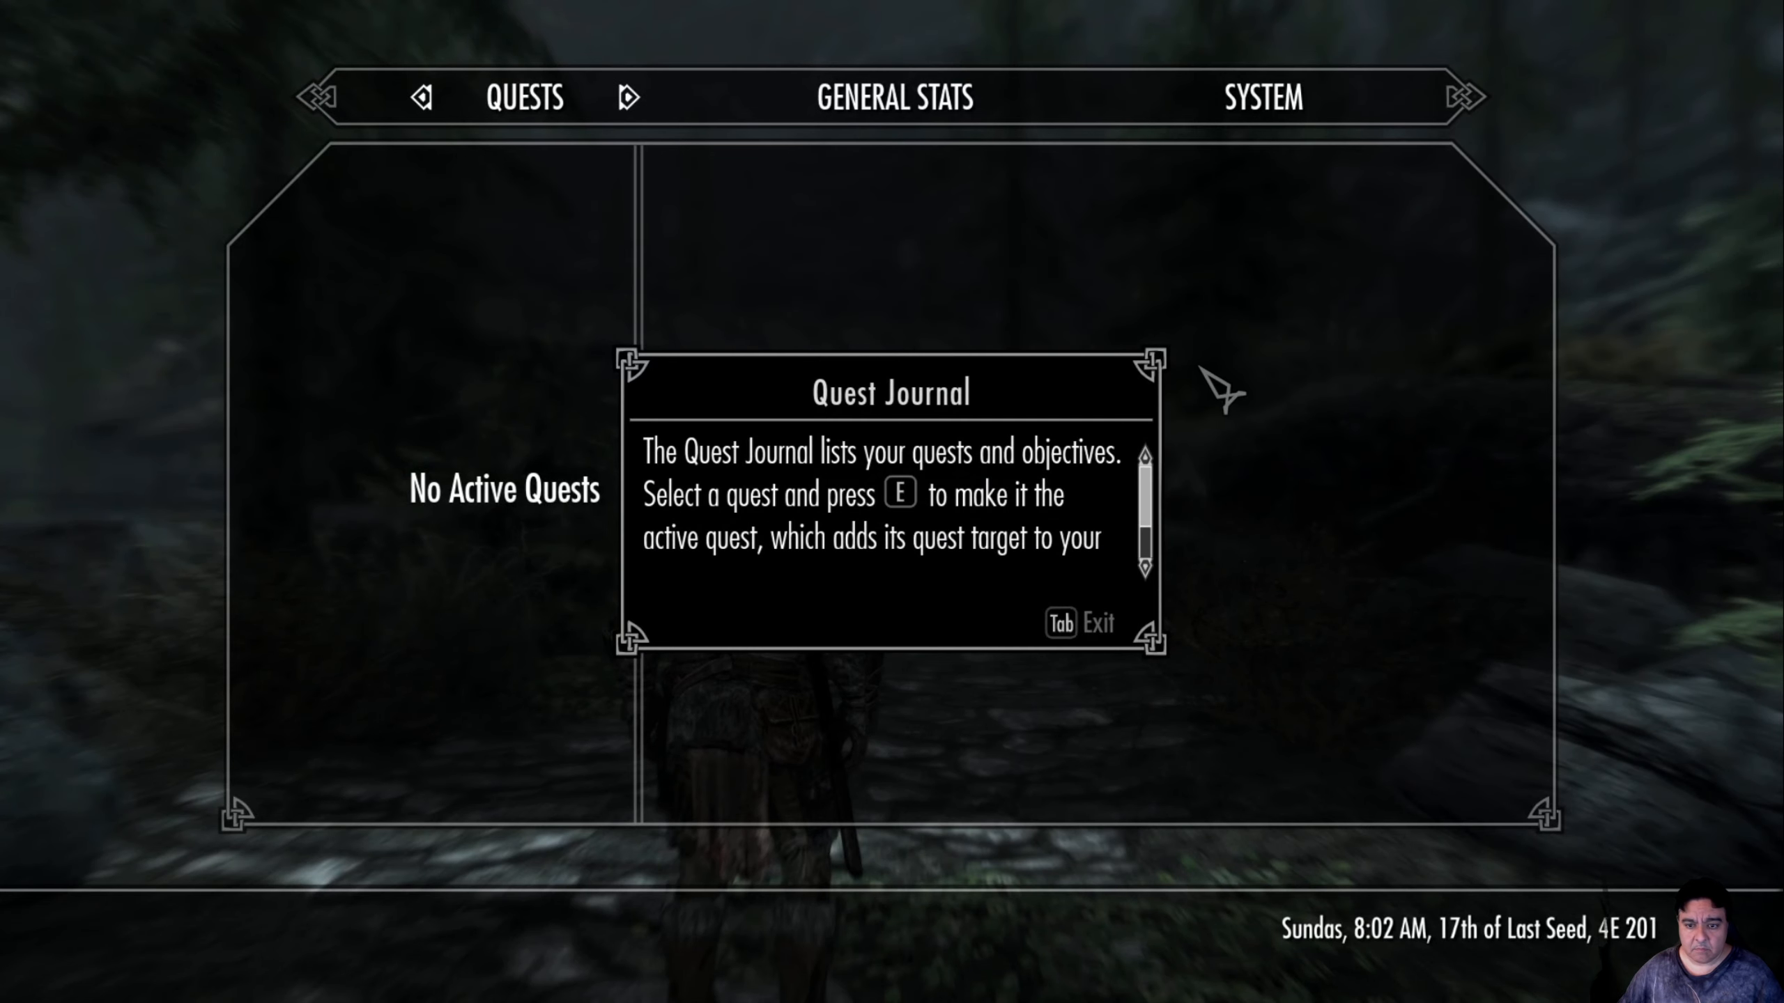
{"action": "left_click", "coordinate": [1043, 460]}
{"action": "left_click", "coordinate": [1266, 98]}
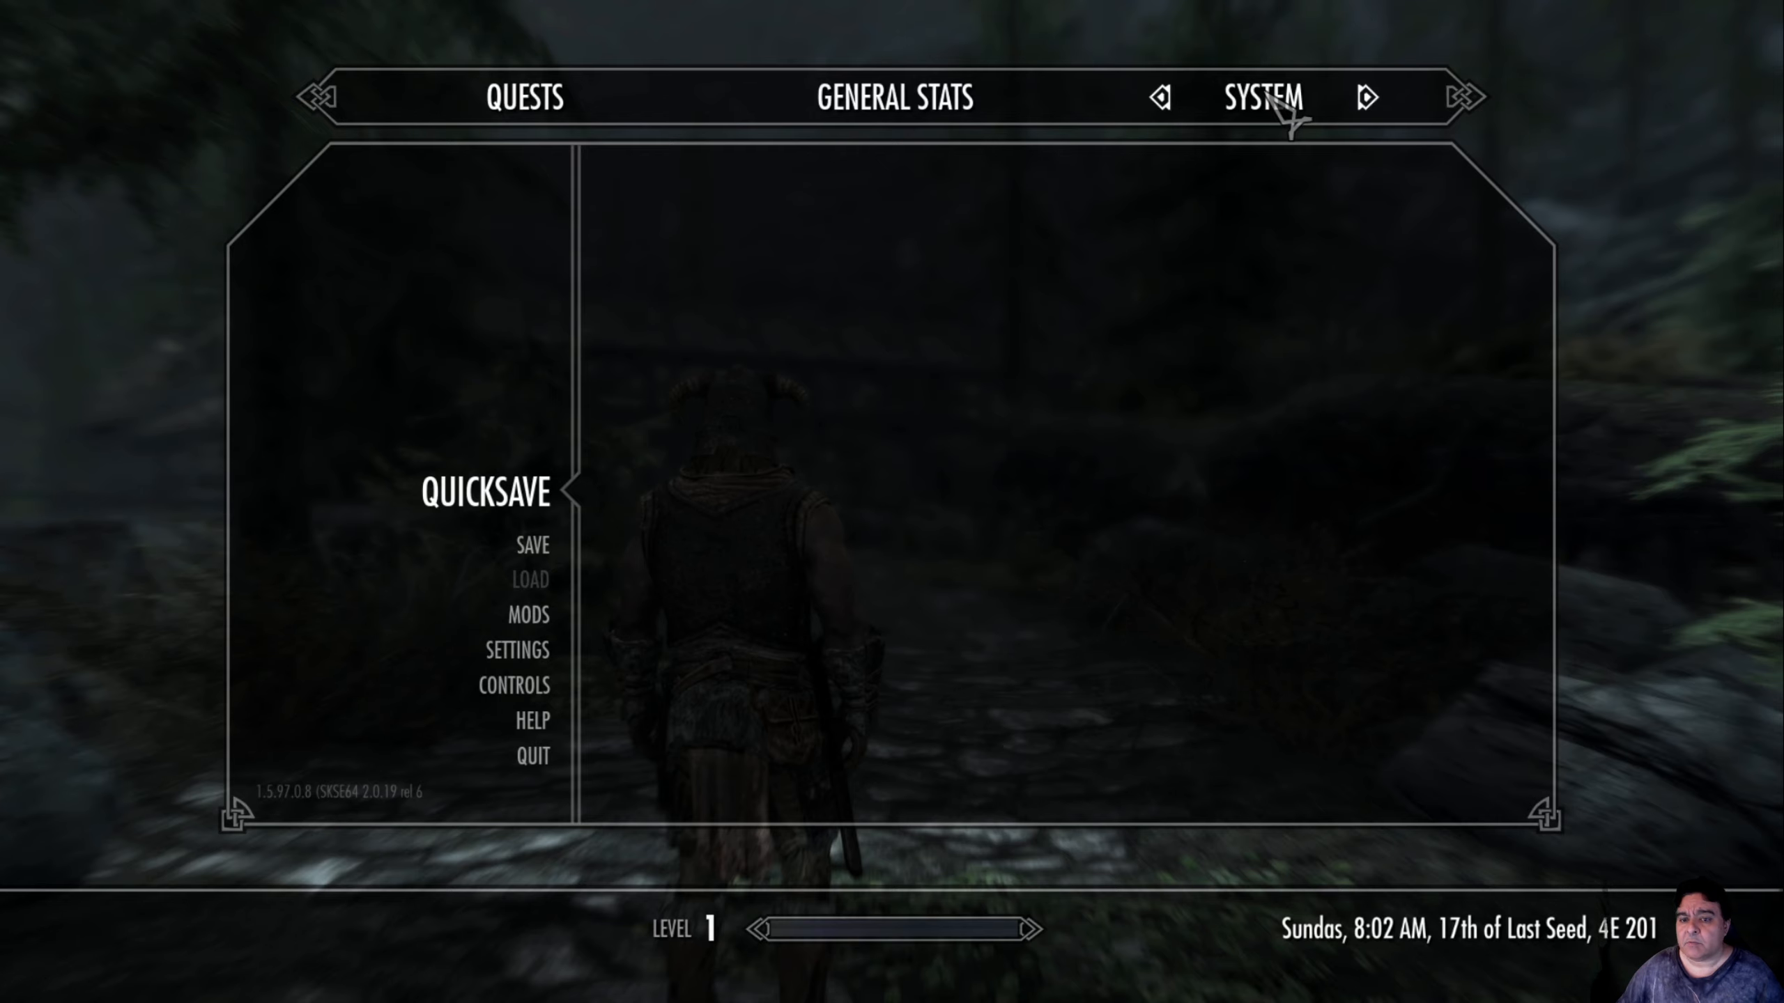
{"action": "key", "text": "Escape"}
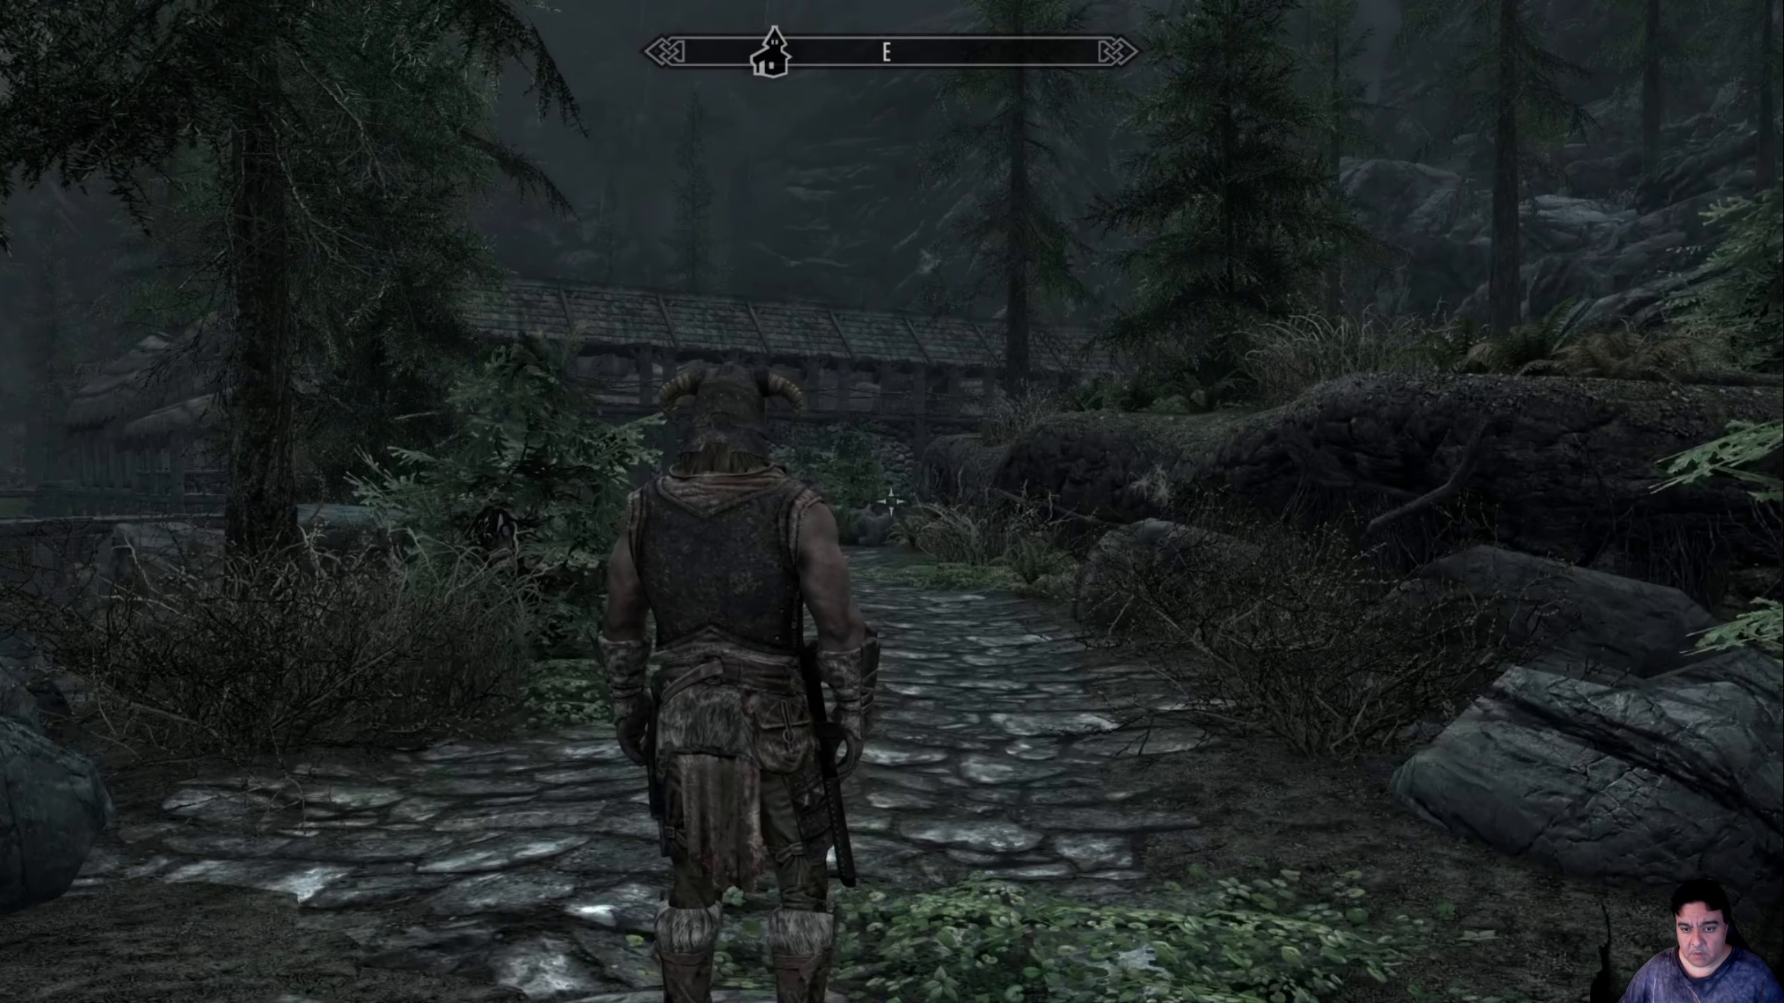
{"action": "key", "text": "Tab"}
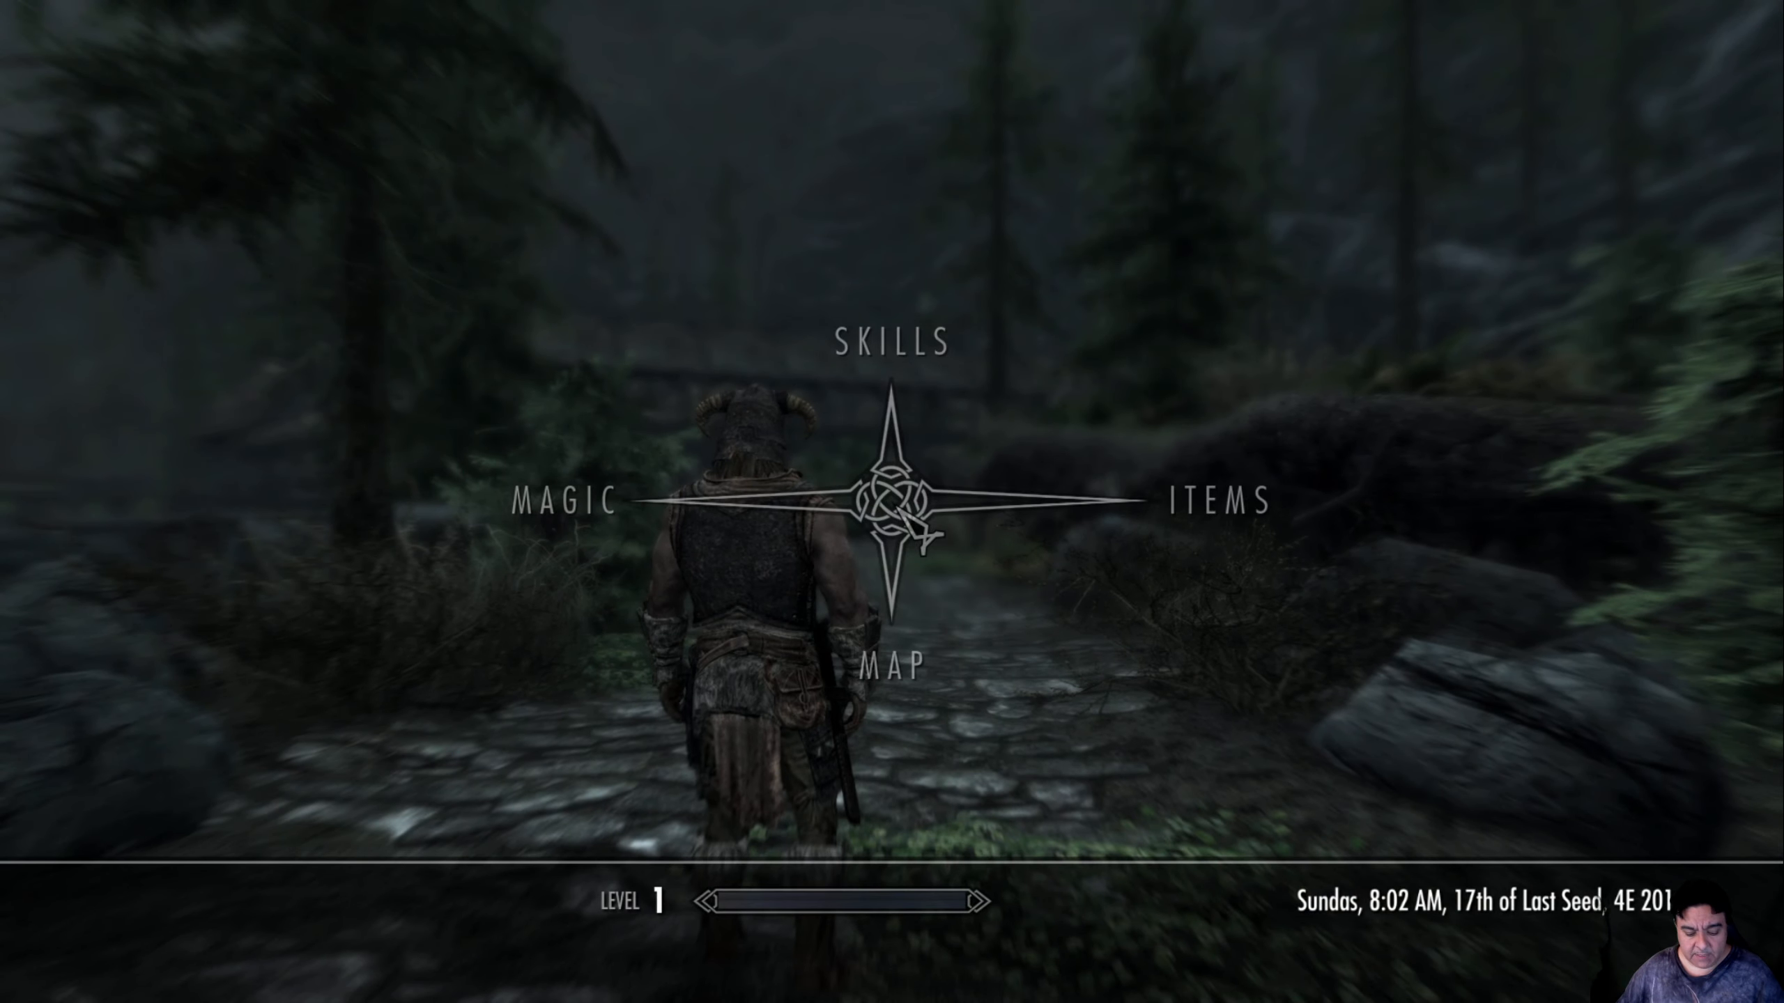
{"action": "key", "text": "Tab"}
{"action": "key", "text": "Escape"}
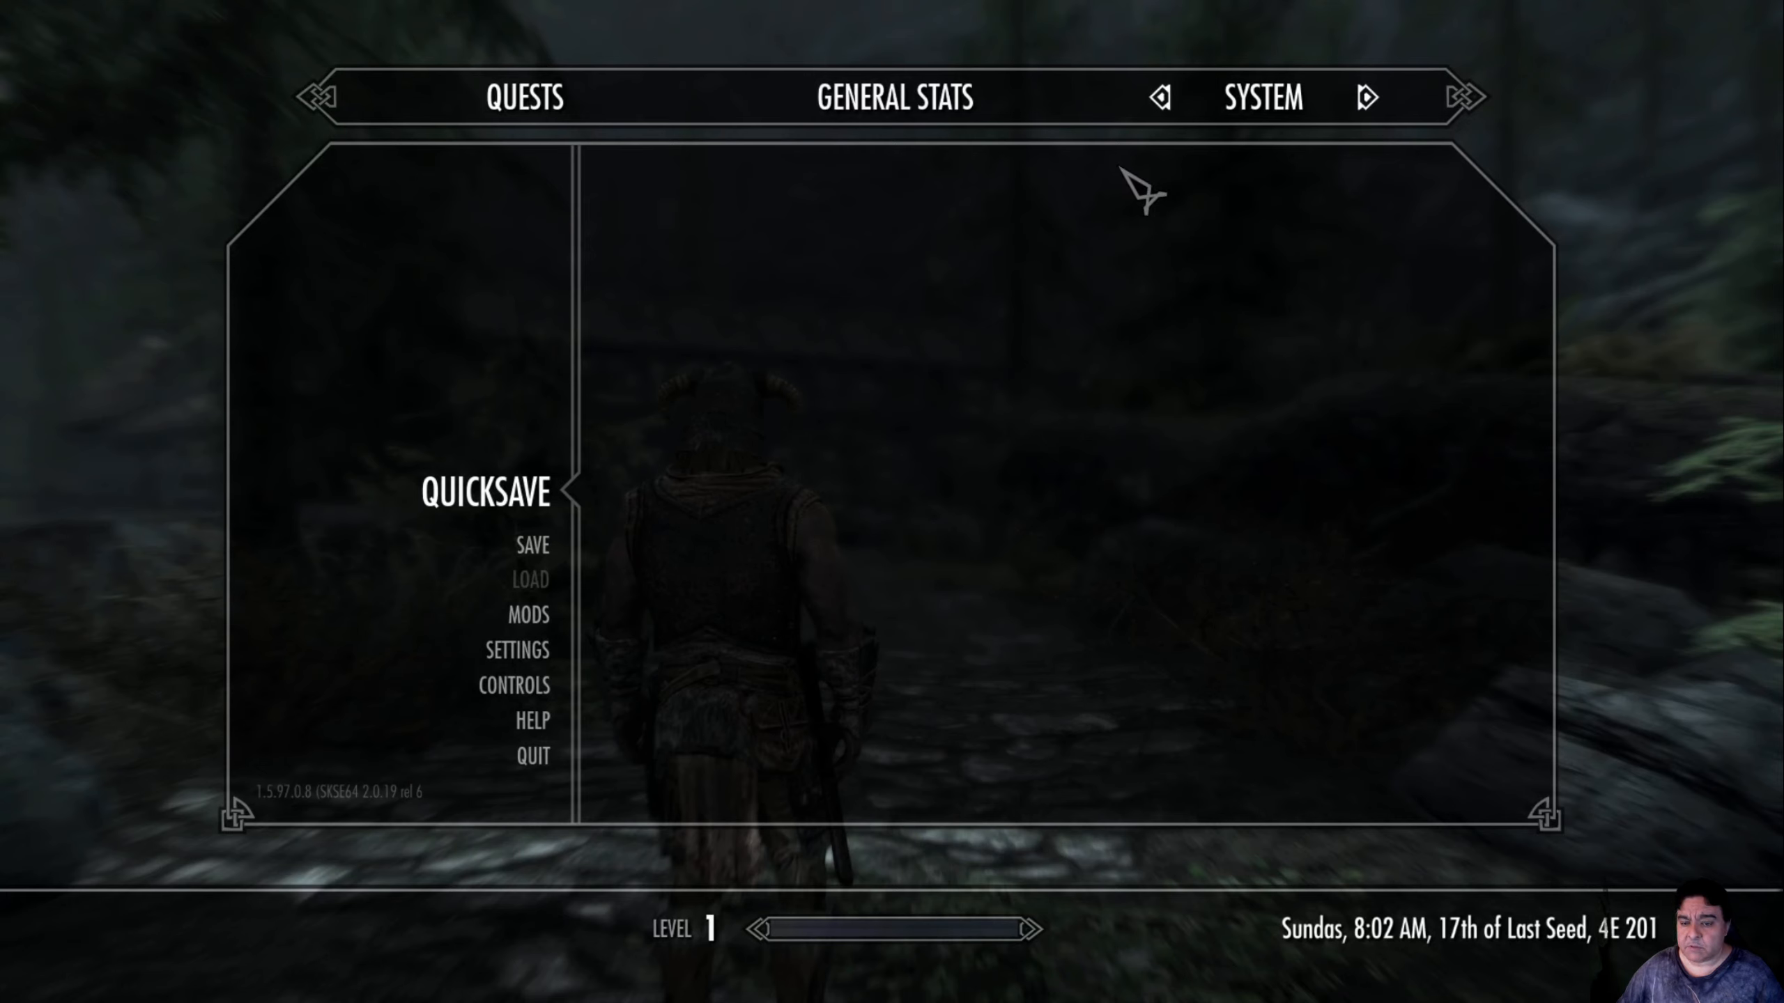
{"action": "left_click", "coordinate": [1254, 110]}
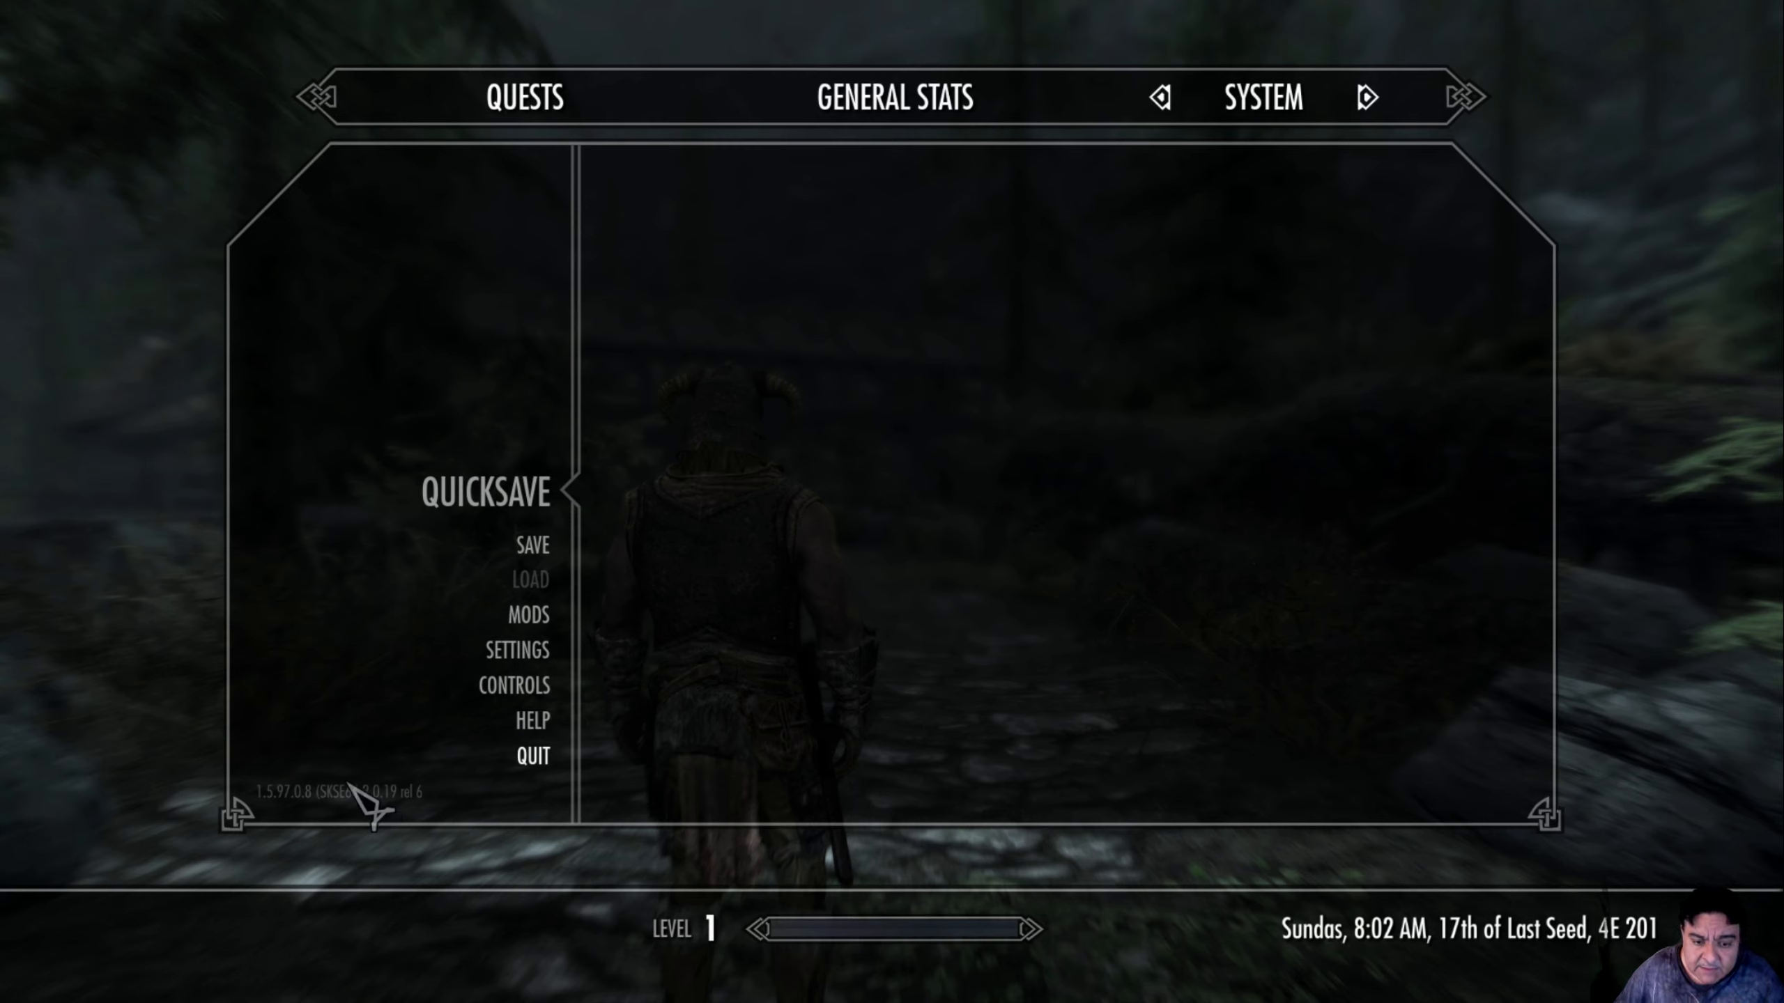
Quit the game to the desktop and accept losing unsaved progress
{"action": "left_click", "coordinate": [550, 764]}
{"action": "left_click", "coordinate": [671, 523]}
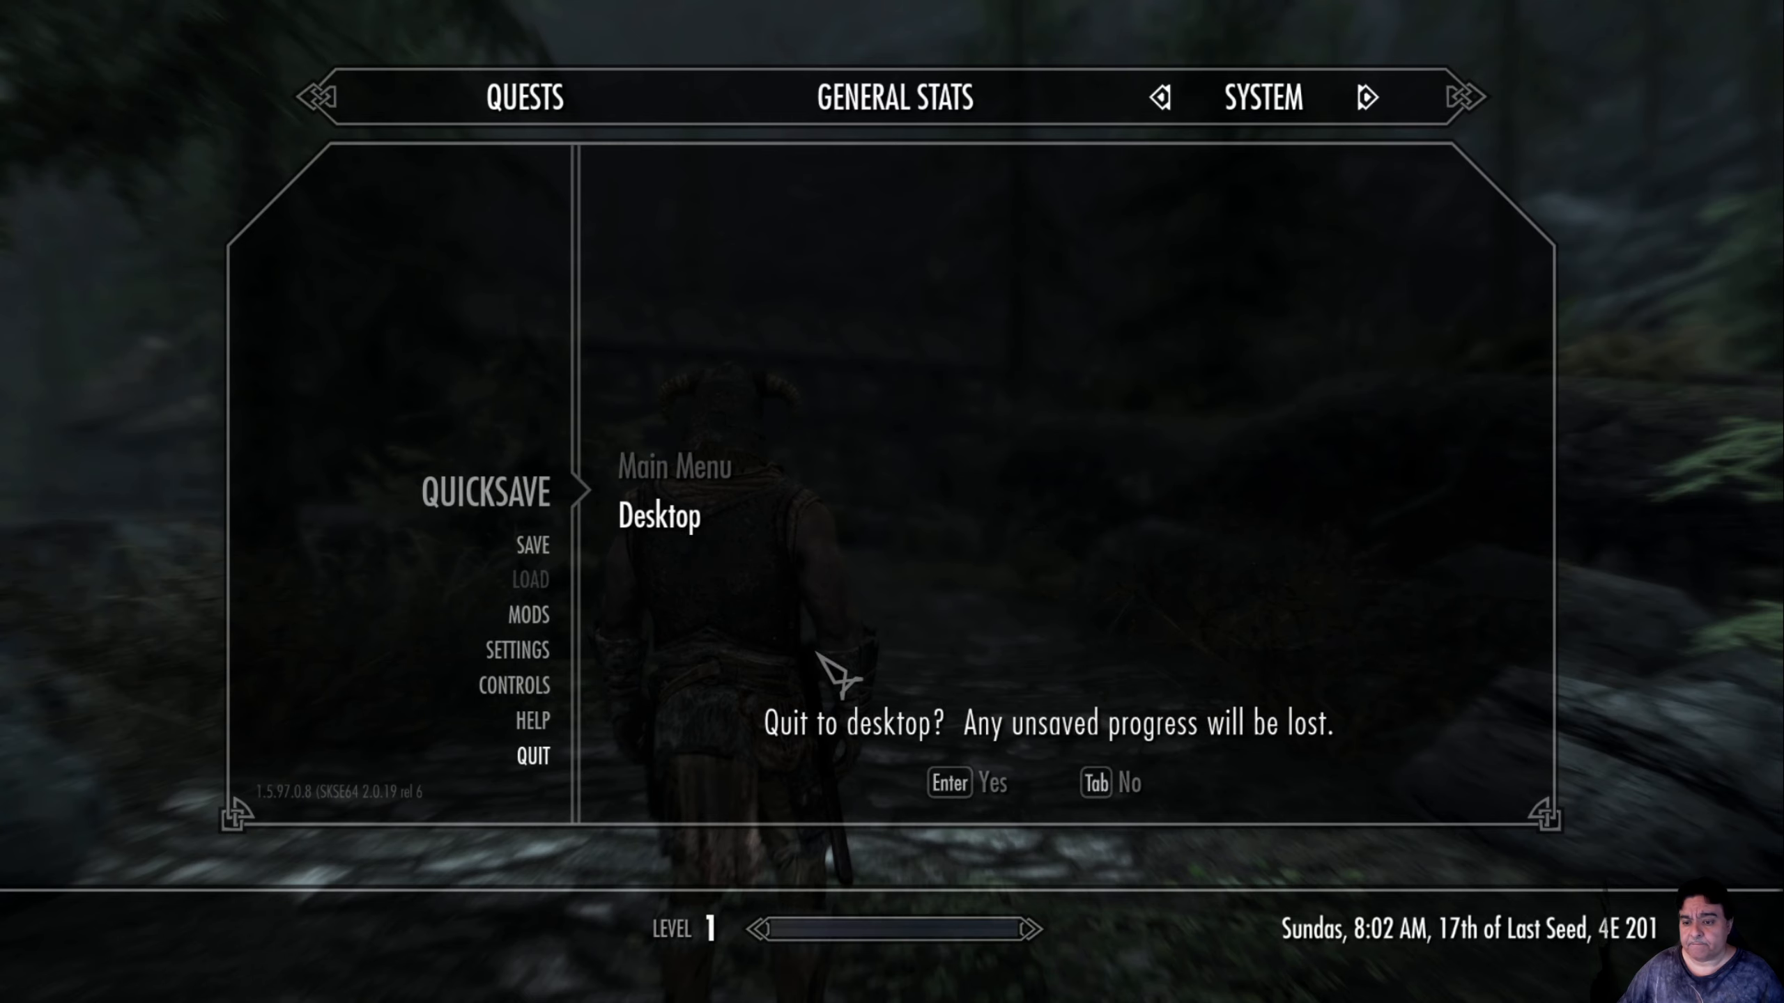
{"action": "left_click", "coordinate": [965, 784]}
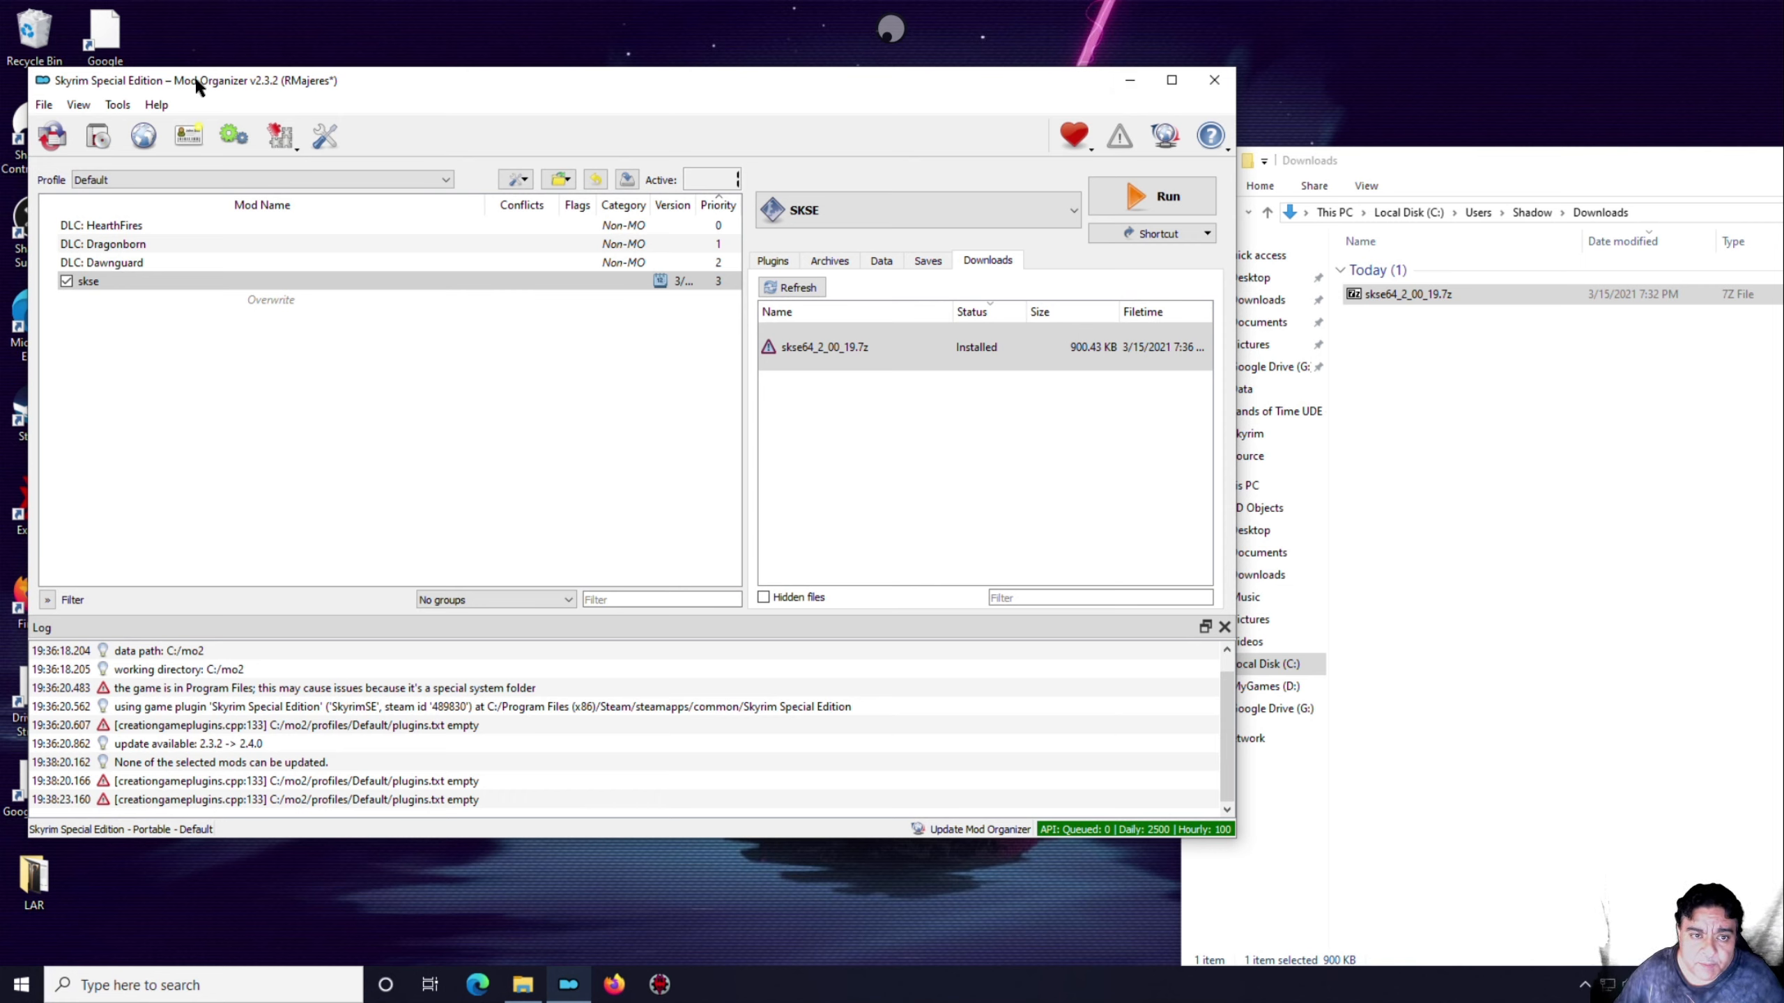
Empty the Recycle Bin and close Mod Organizer
{"action": "right_click", "coordinate": [28, 35]}
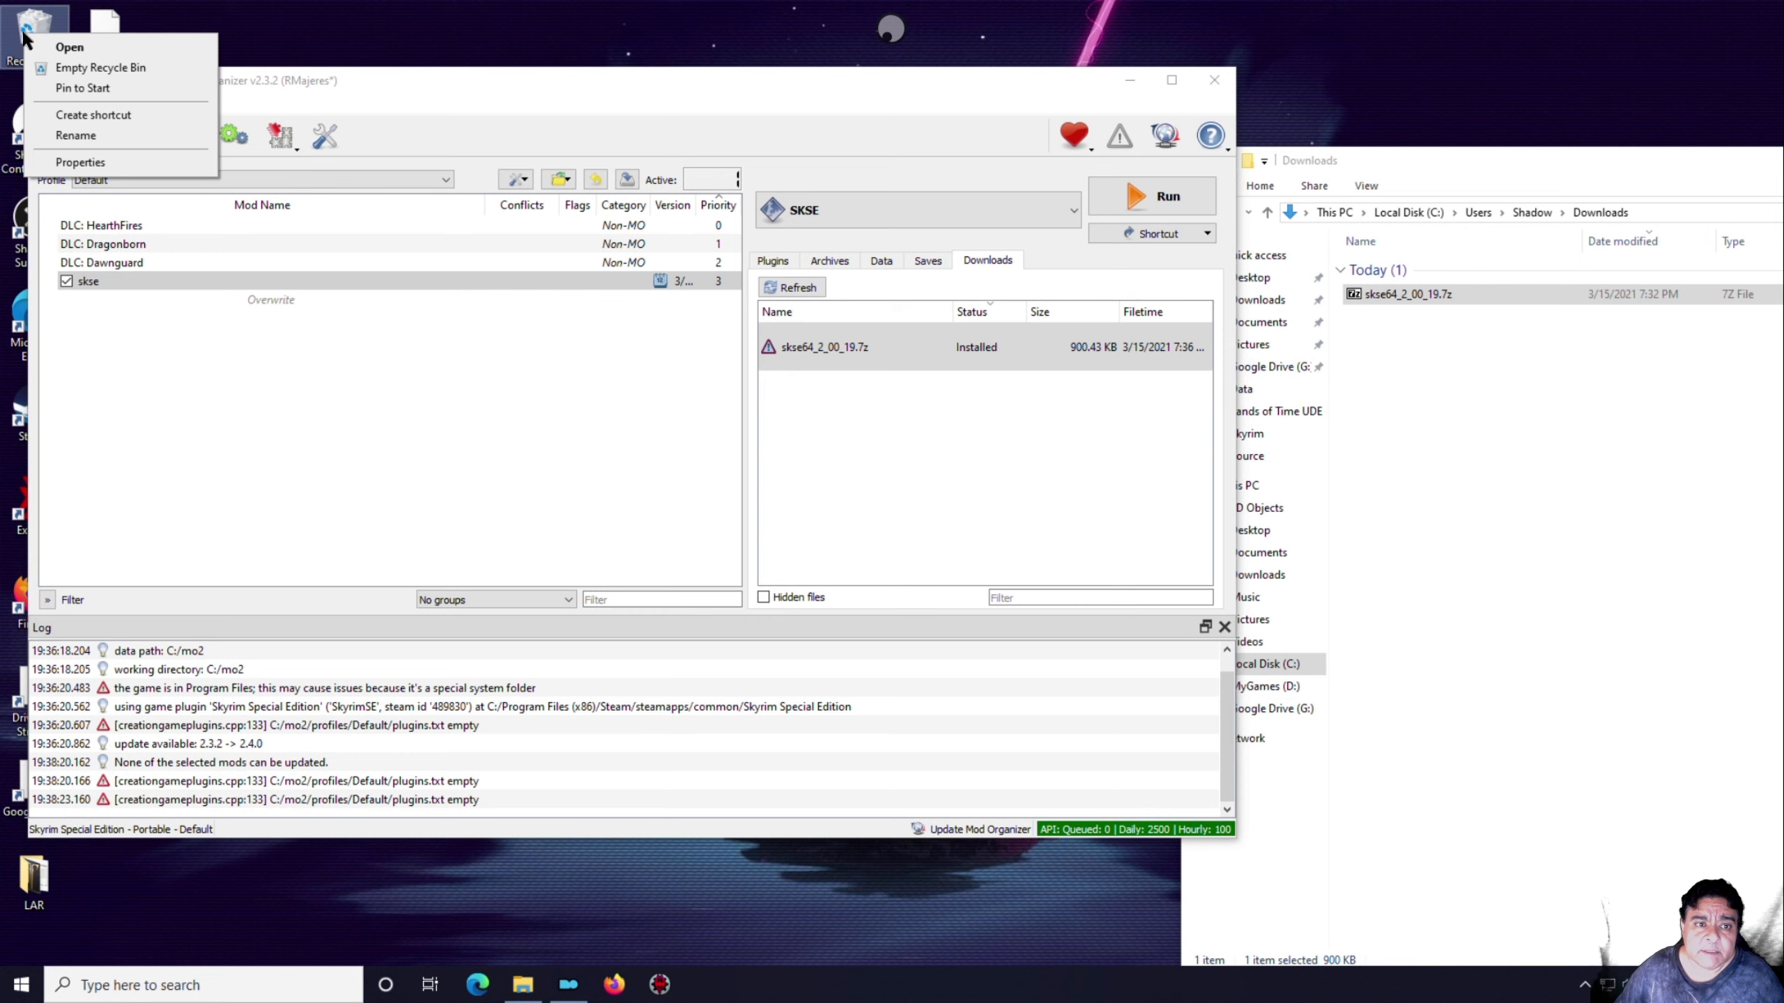
{"action": "left_click", "coordinate": [109, 78]}
{"action": "left_click", "coordinate": [972, 570]}
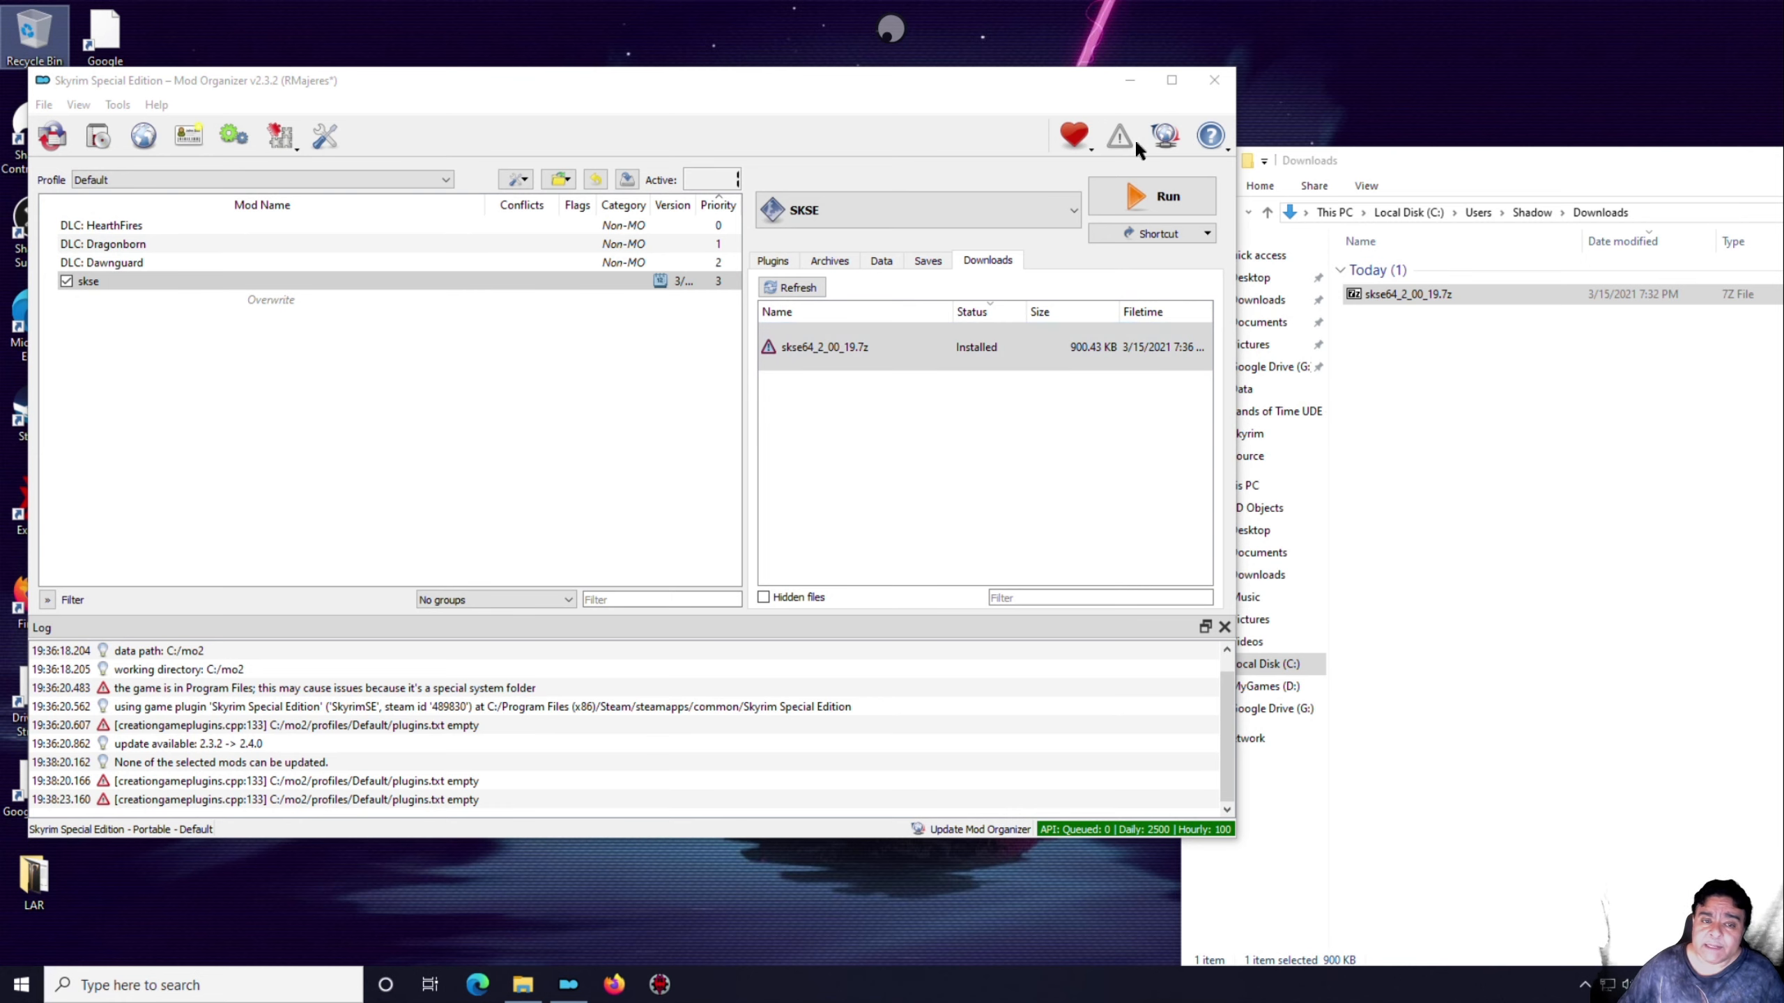
{"action": "left_click", "coordinate": [1216, 83]}
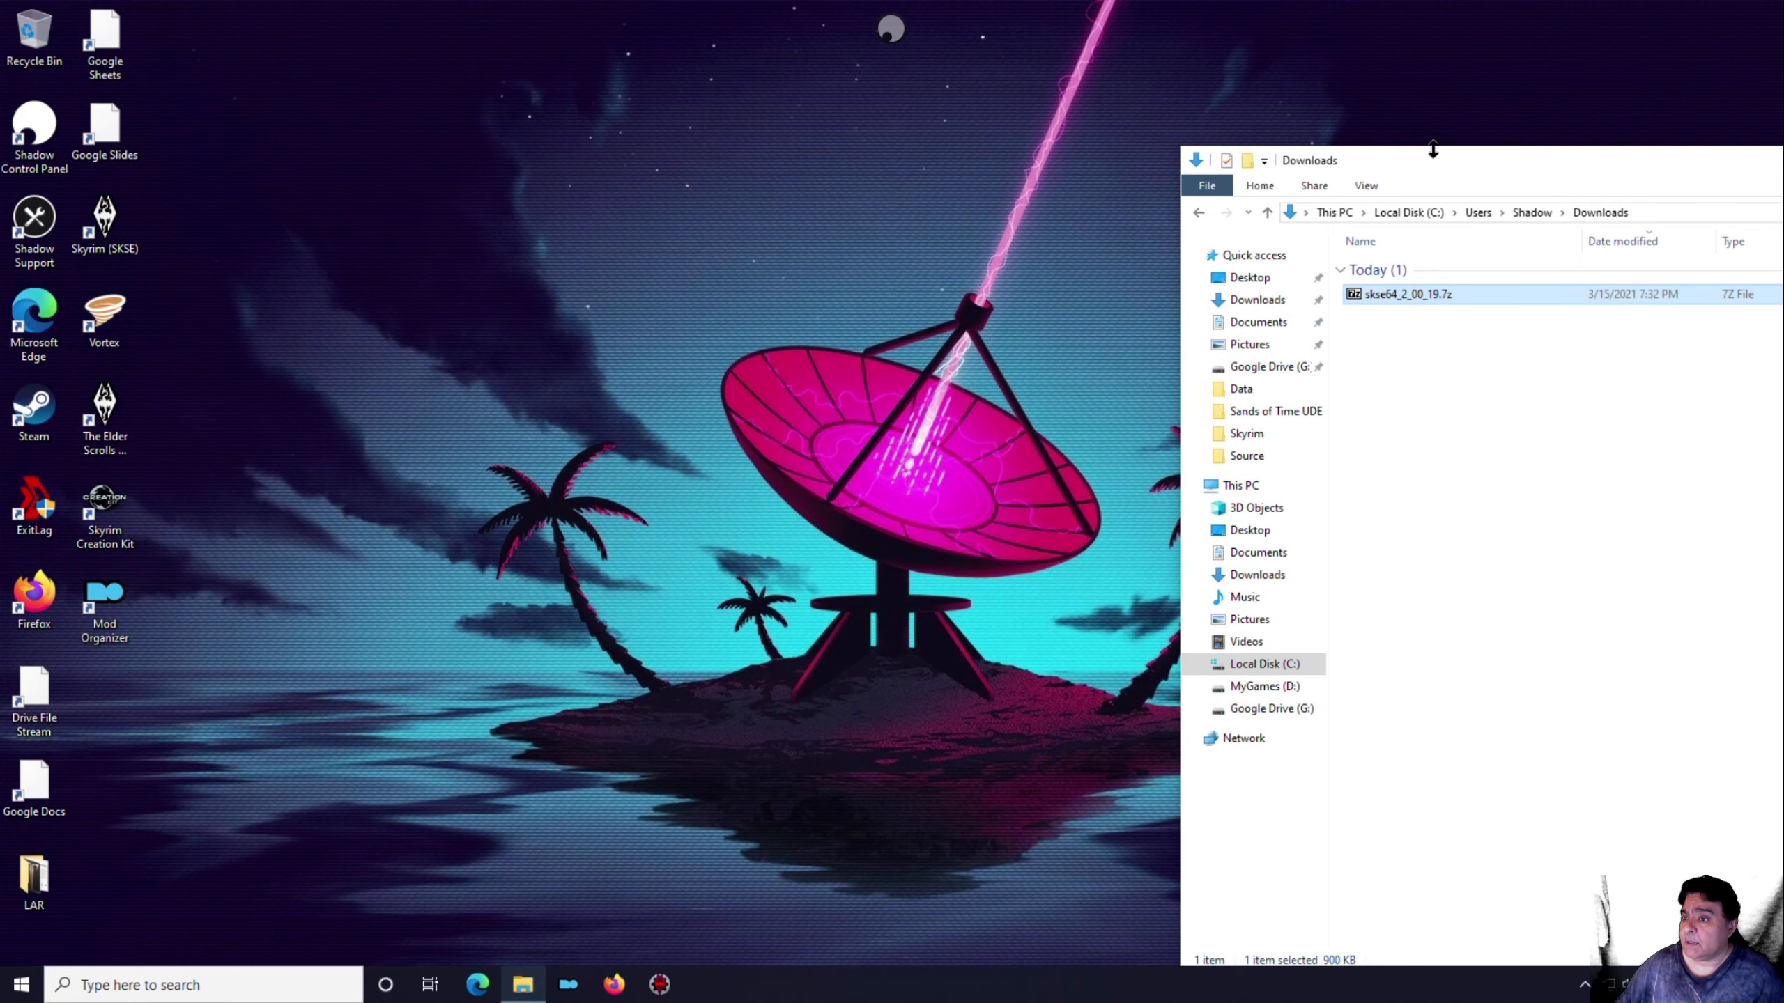
Move the Downloads folder window fully into view on the desktop and unlock the cursor
{"action": "left_click_drag", "start_coordinate": [1433, 149], "coordinate": [1031, 132]}
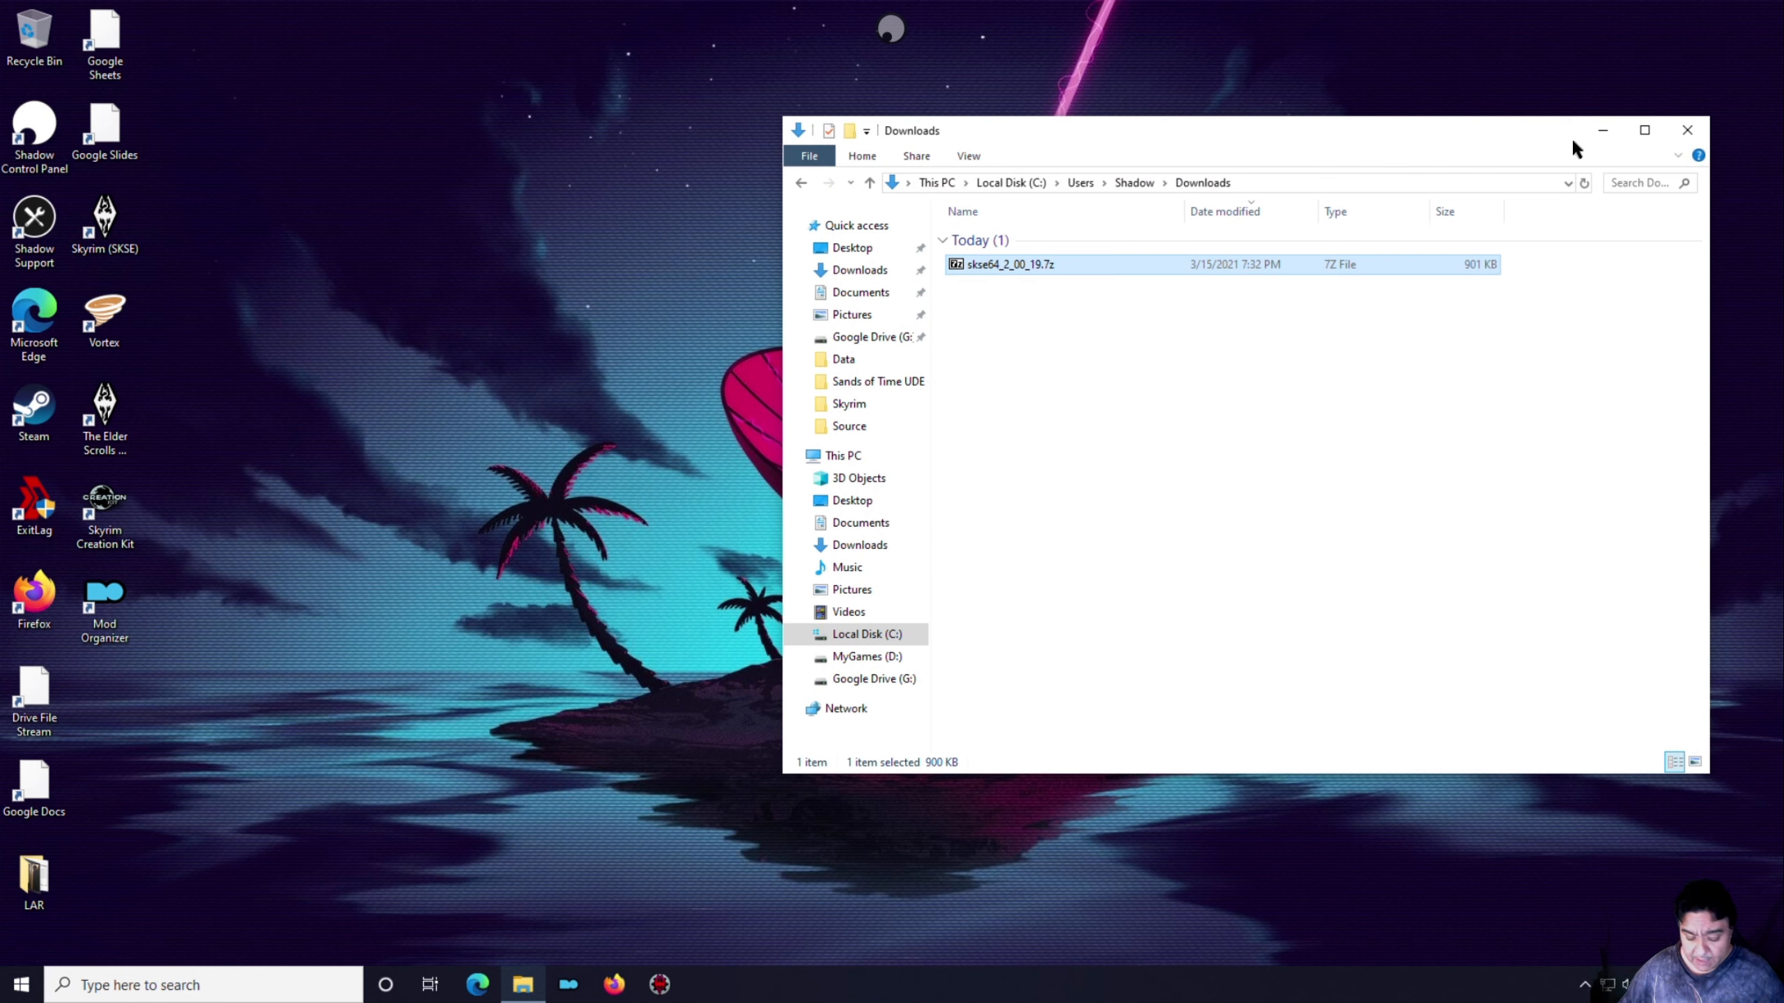
{"action": "left_click", "coordinate": [1422, 60]}
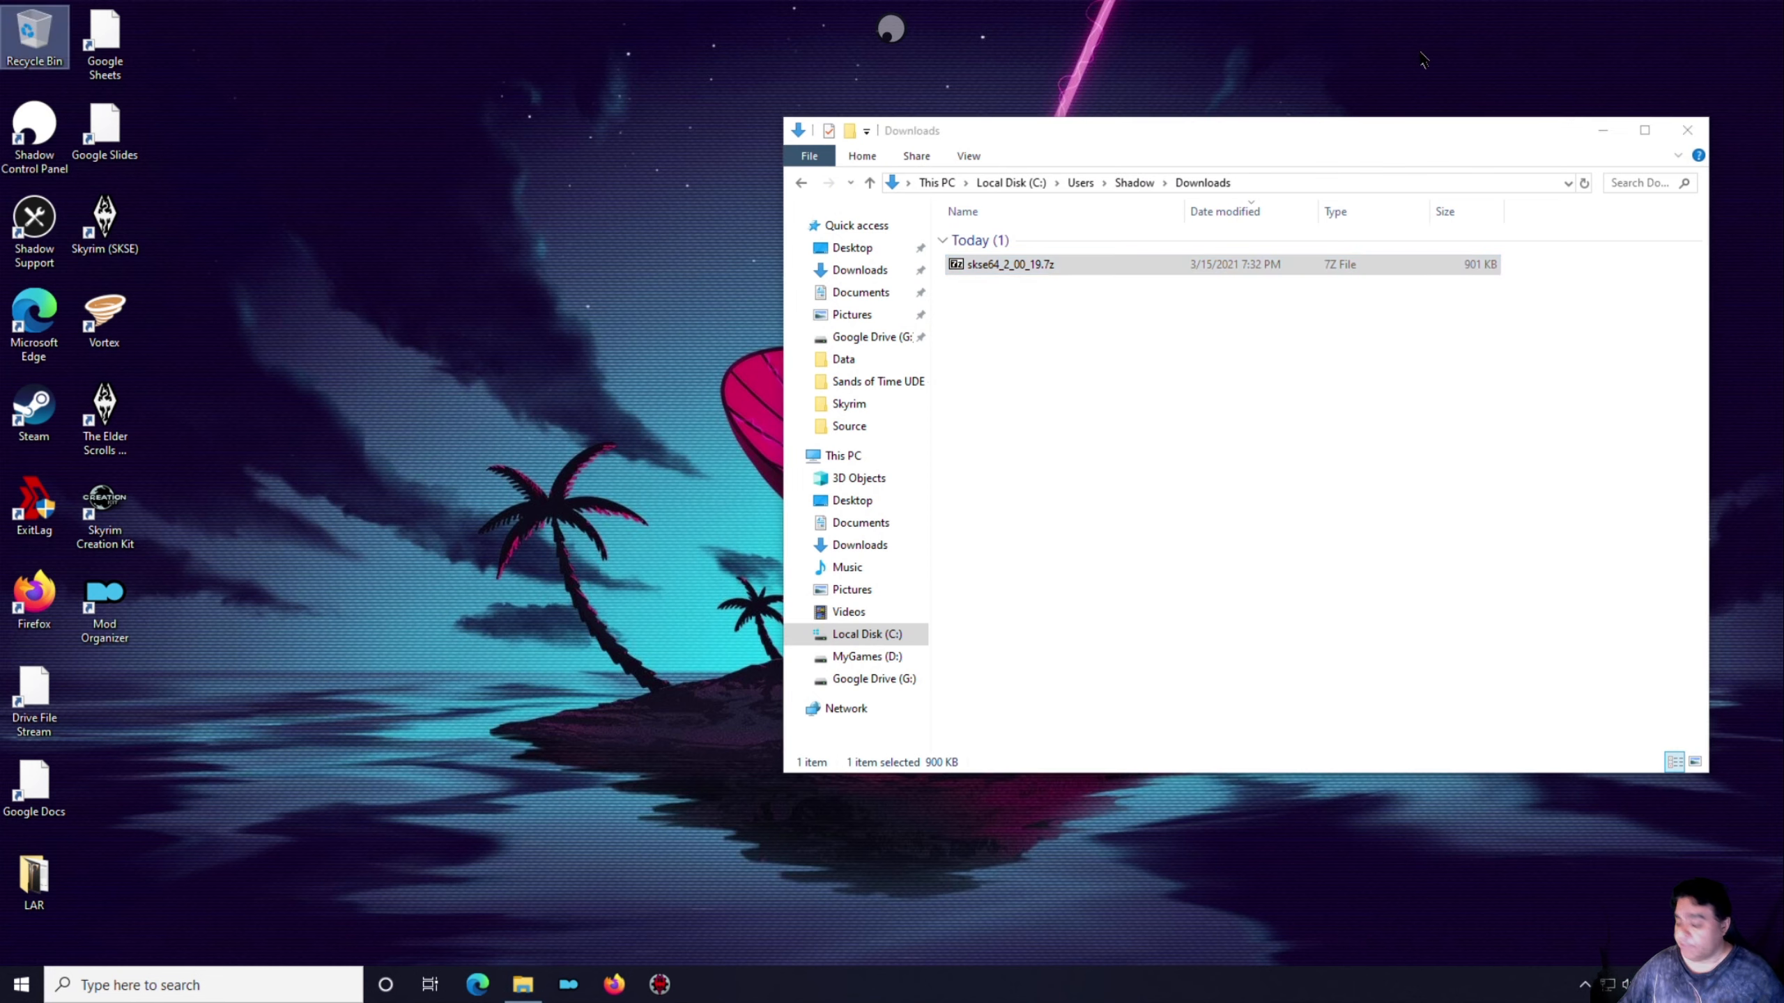
{"action": "key", "text": "super+alt+m"}
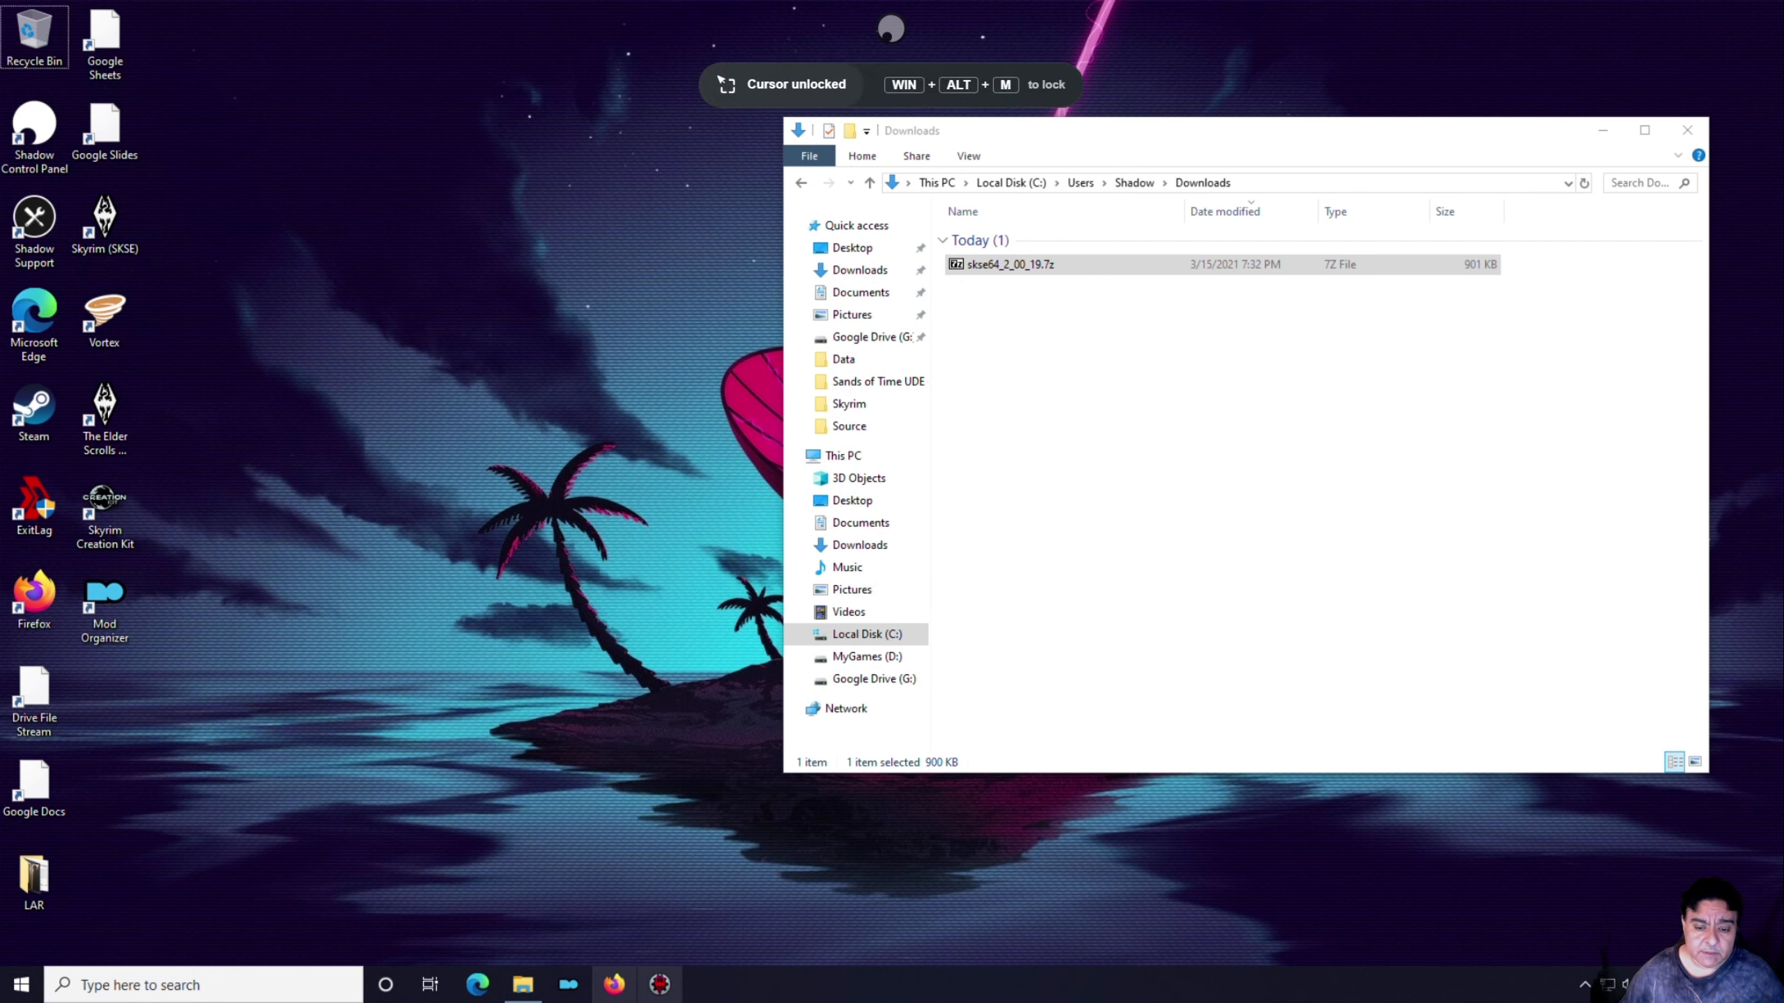
{"action": "left_click", "coordinate": [614, 985]}
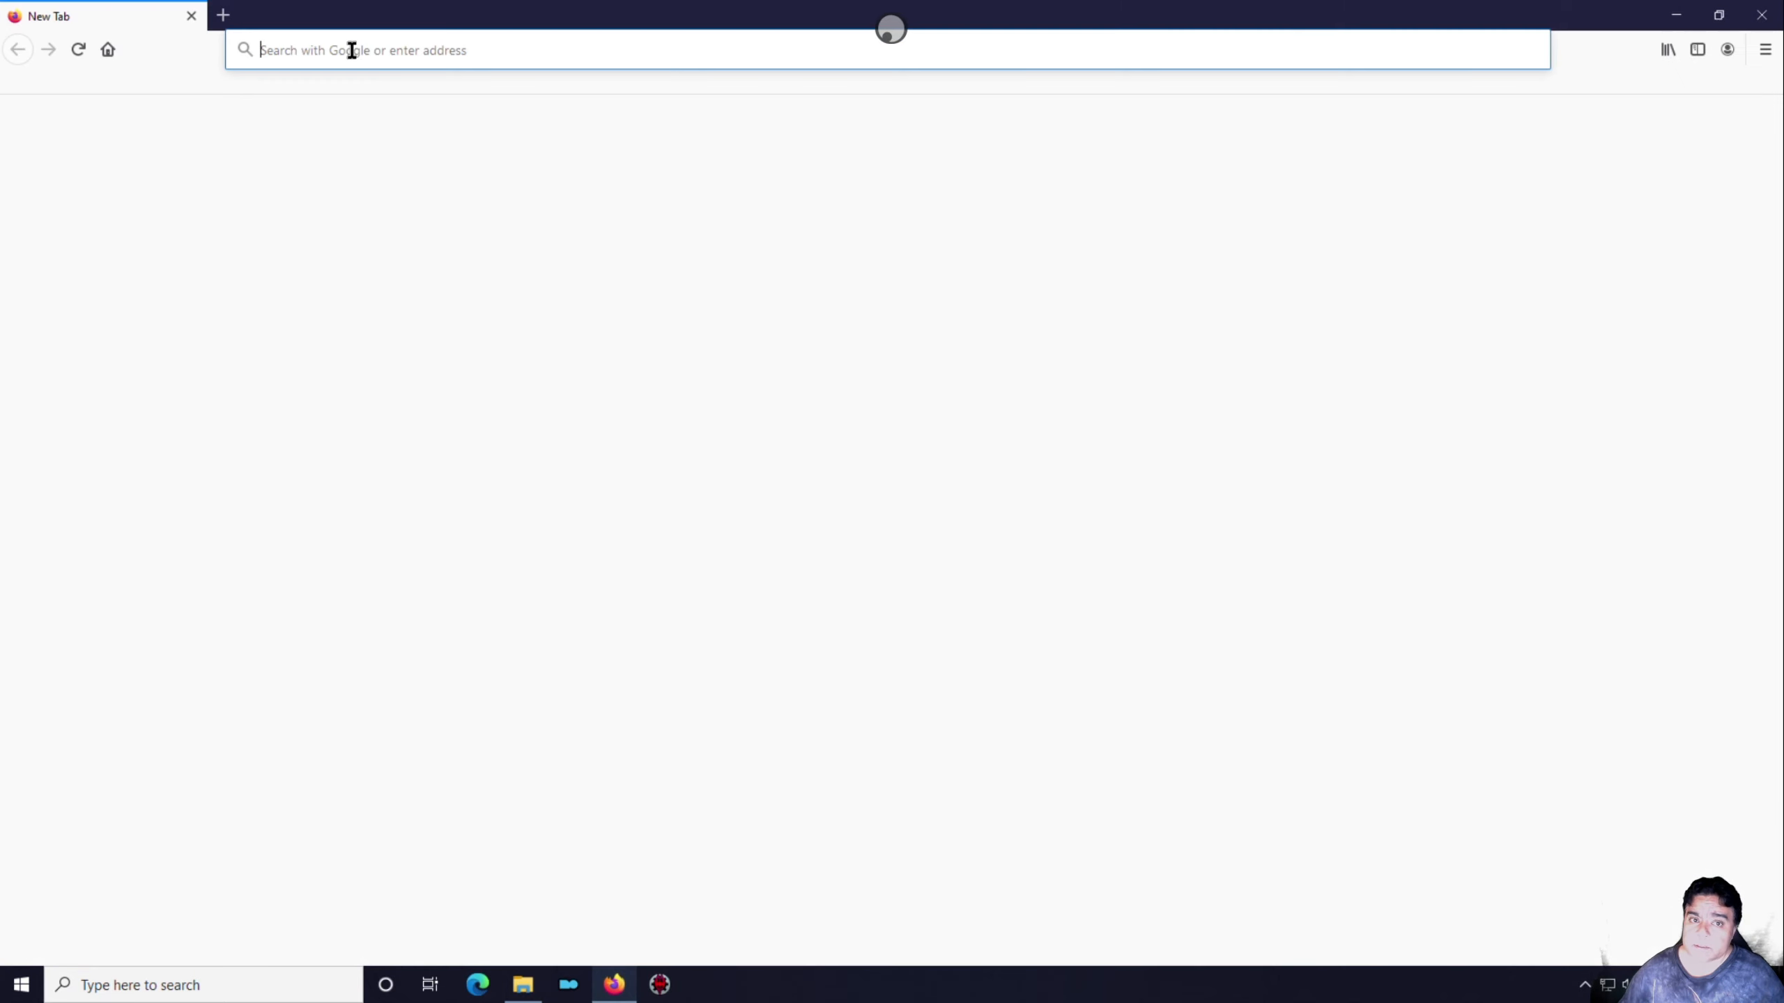
{"action": "left_click", "coordinate": [345, 60]}
{"action": "key", "text": "ctrl+v"}
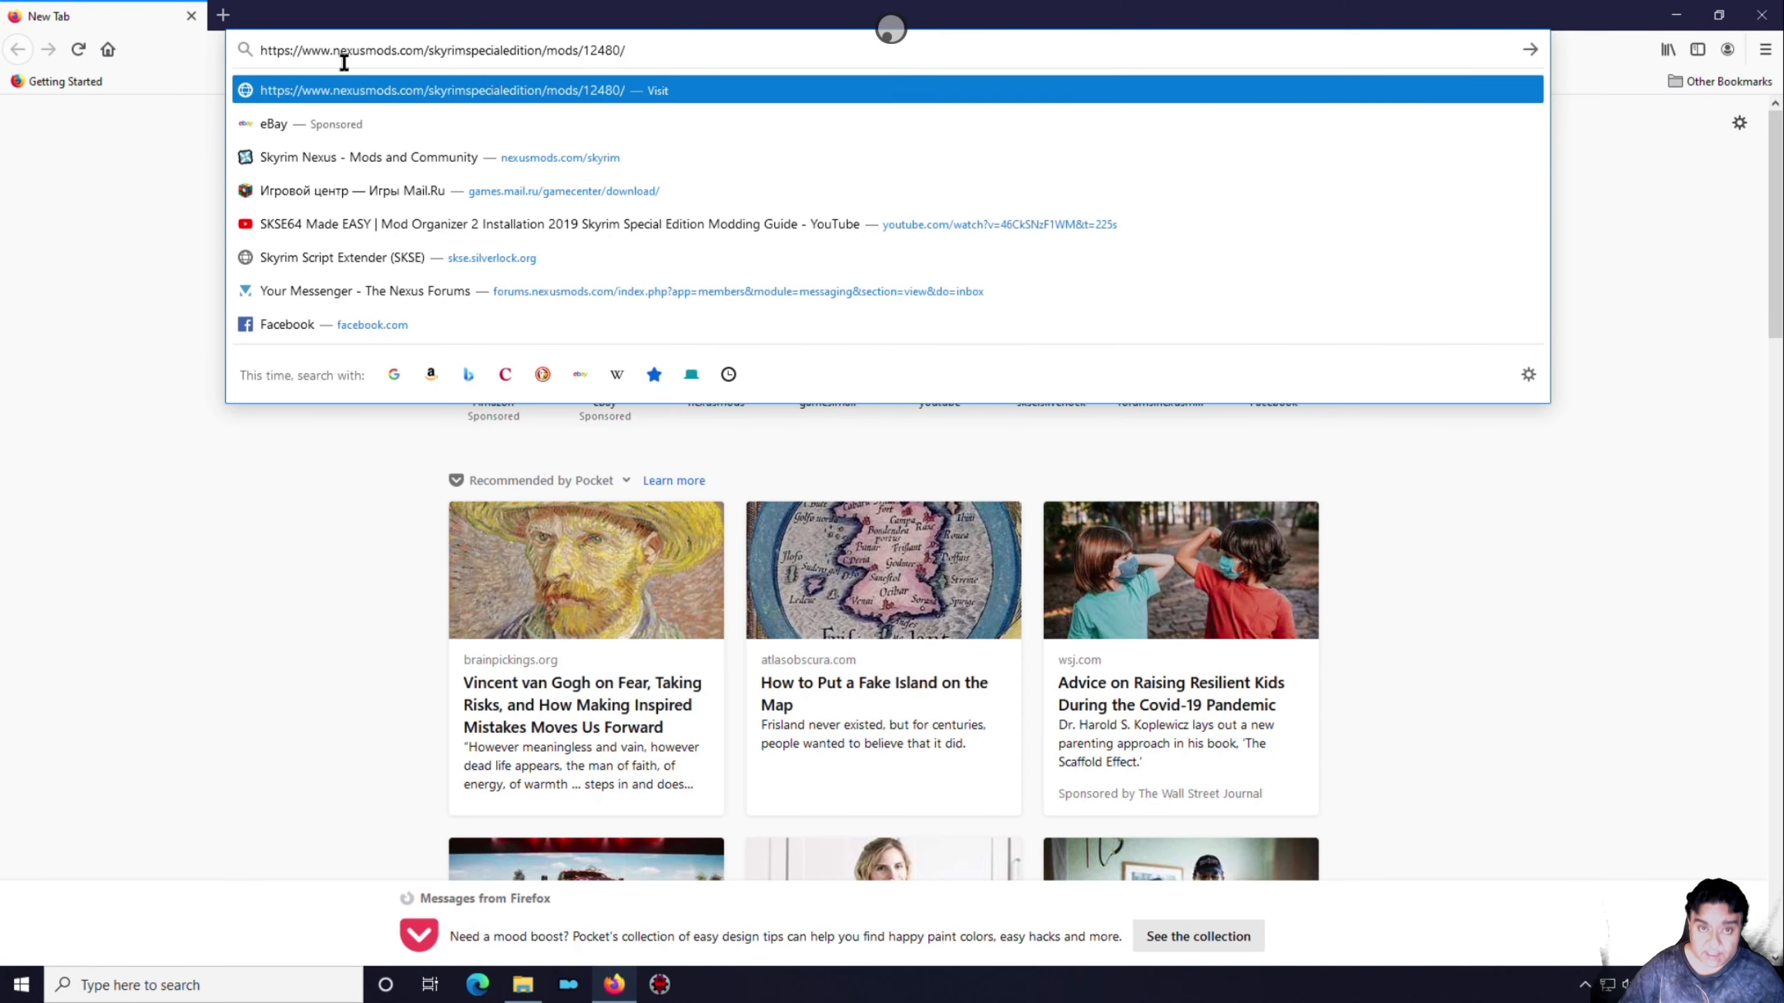
{"action": "key", "text": "Return"}
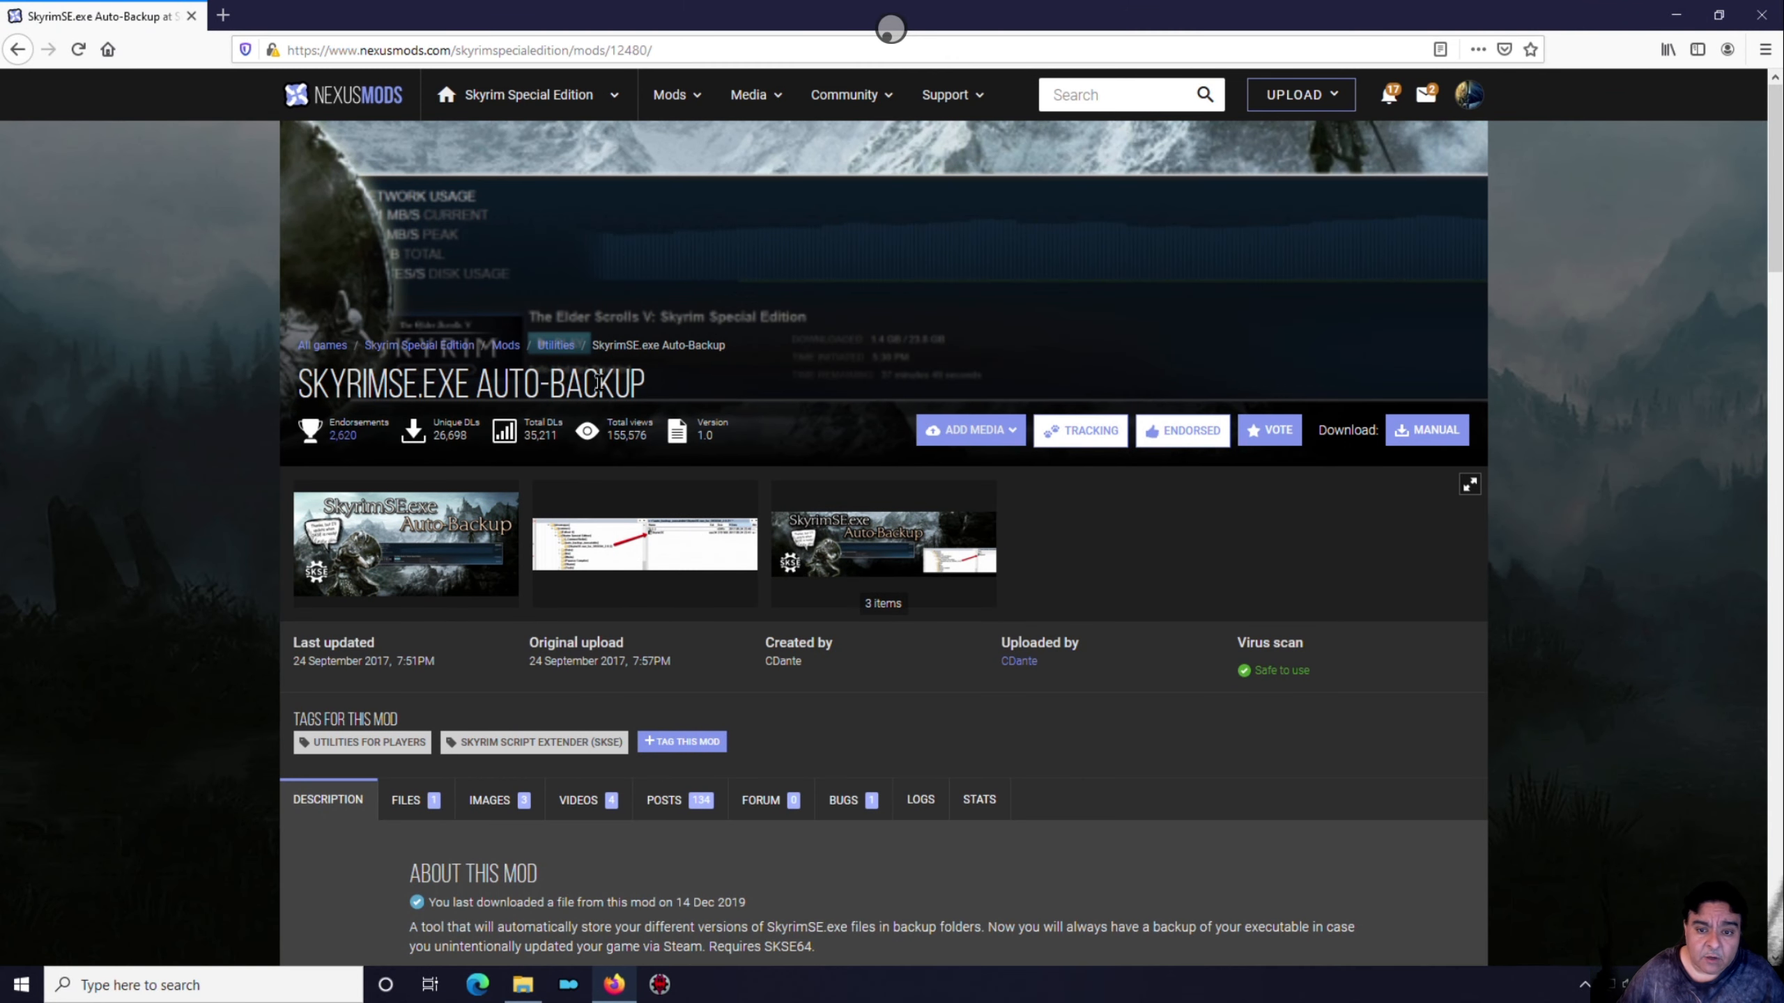
Manually download SkyrimSE.exe Auto-Backup v1.0 from the mod's main files and save the rar archive
{"action": "left_click", "coordinate": [408, 808]}
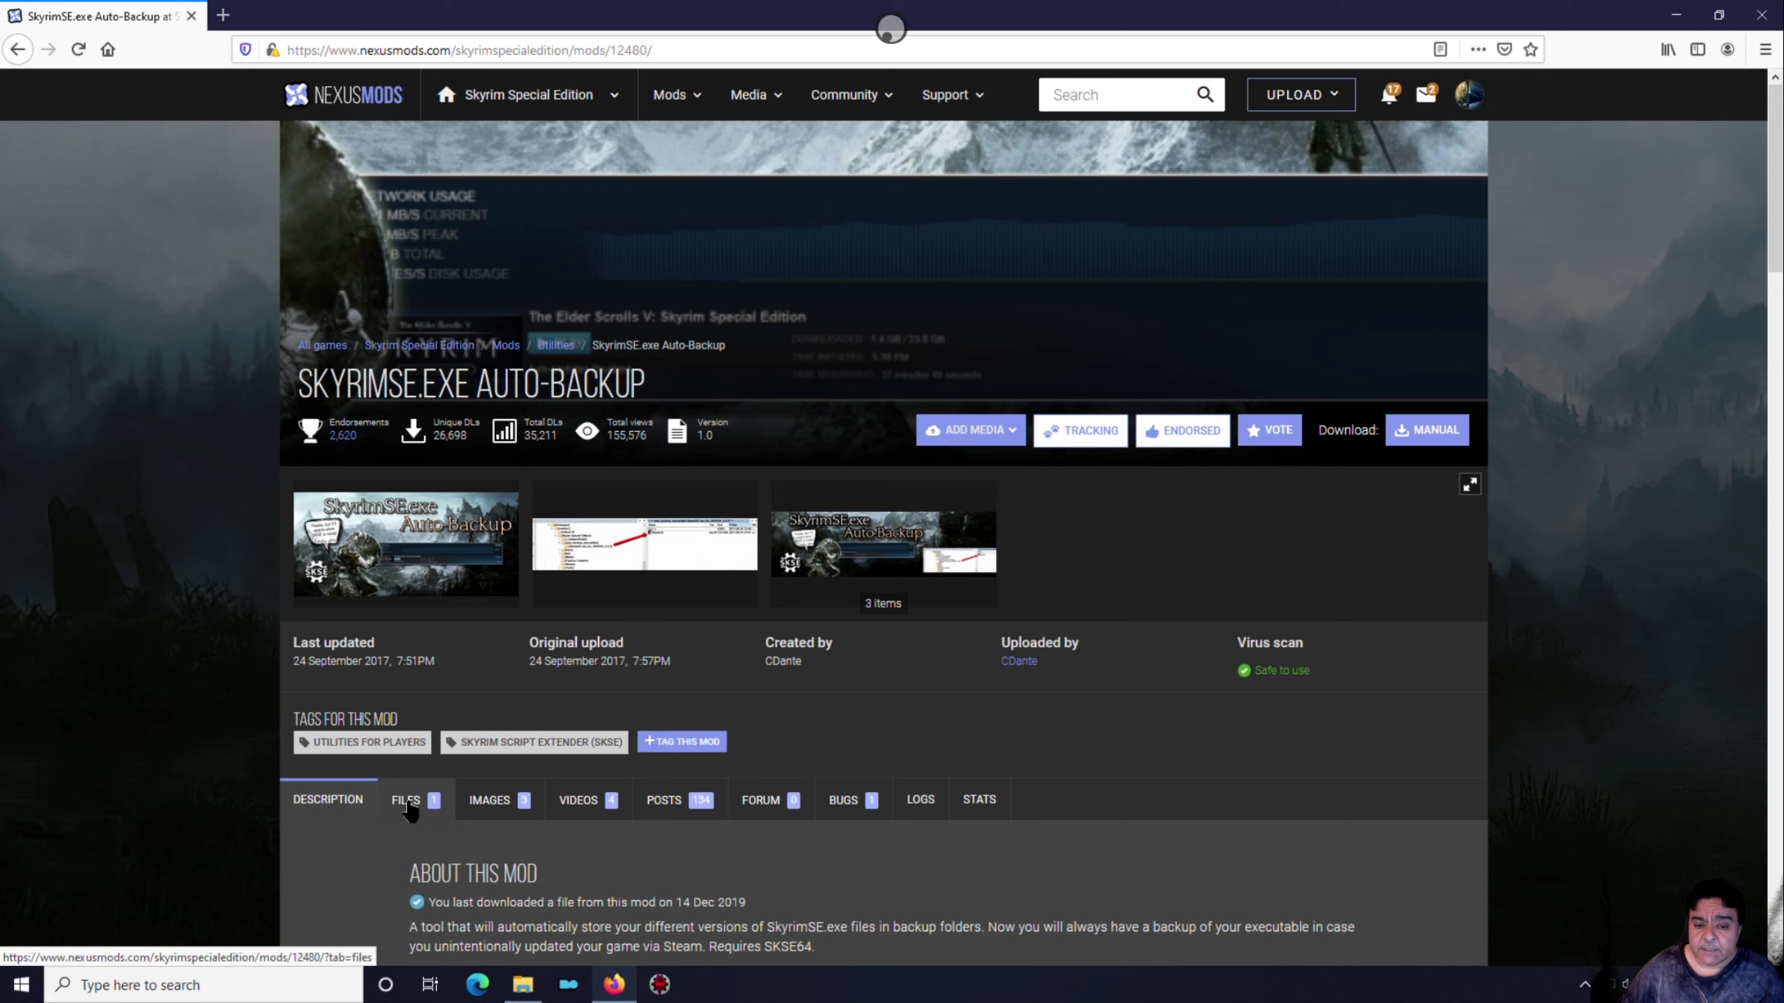
{"action": "scroll", "coordinate": [181, 653], "scroll_direction": "down", "scroll_amount": 5}
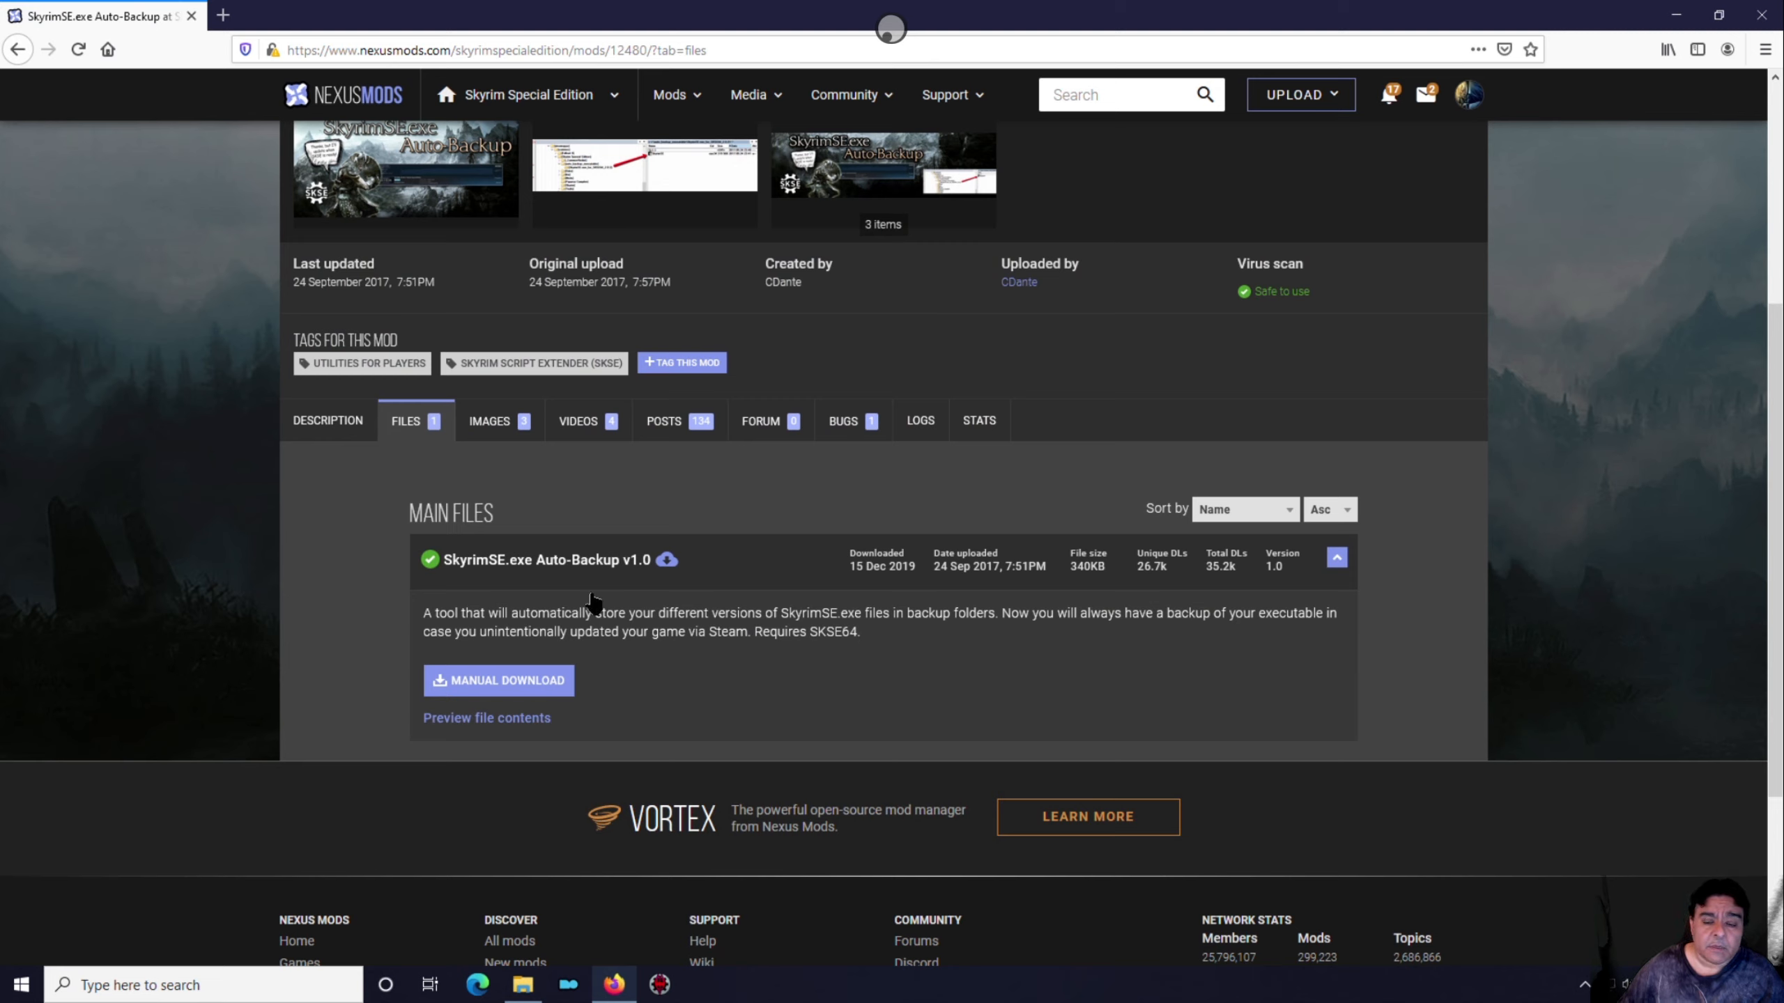
{"action": "left_click", "coordinate": [519, 681]}
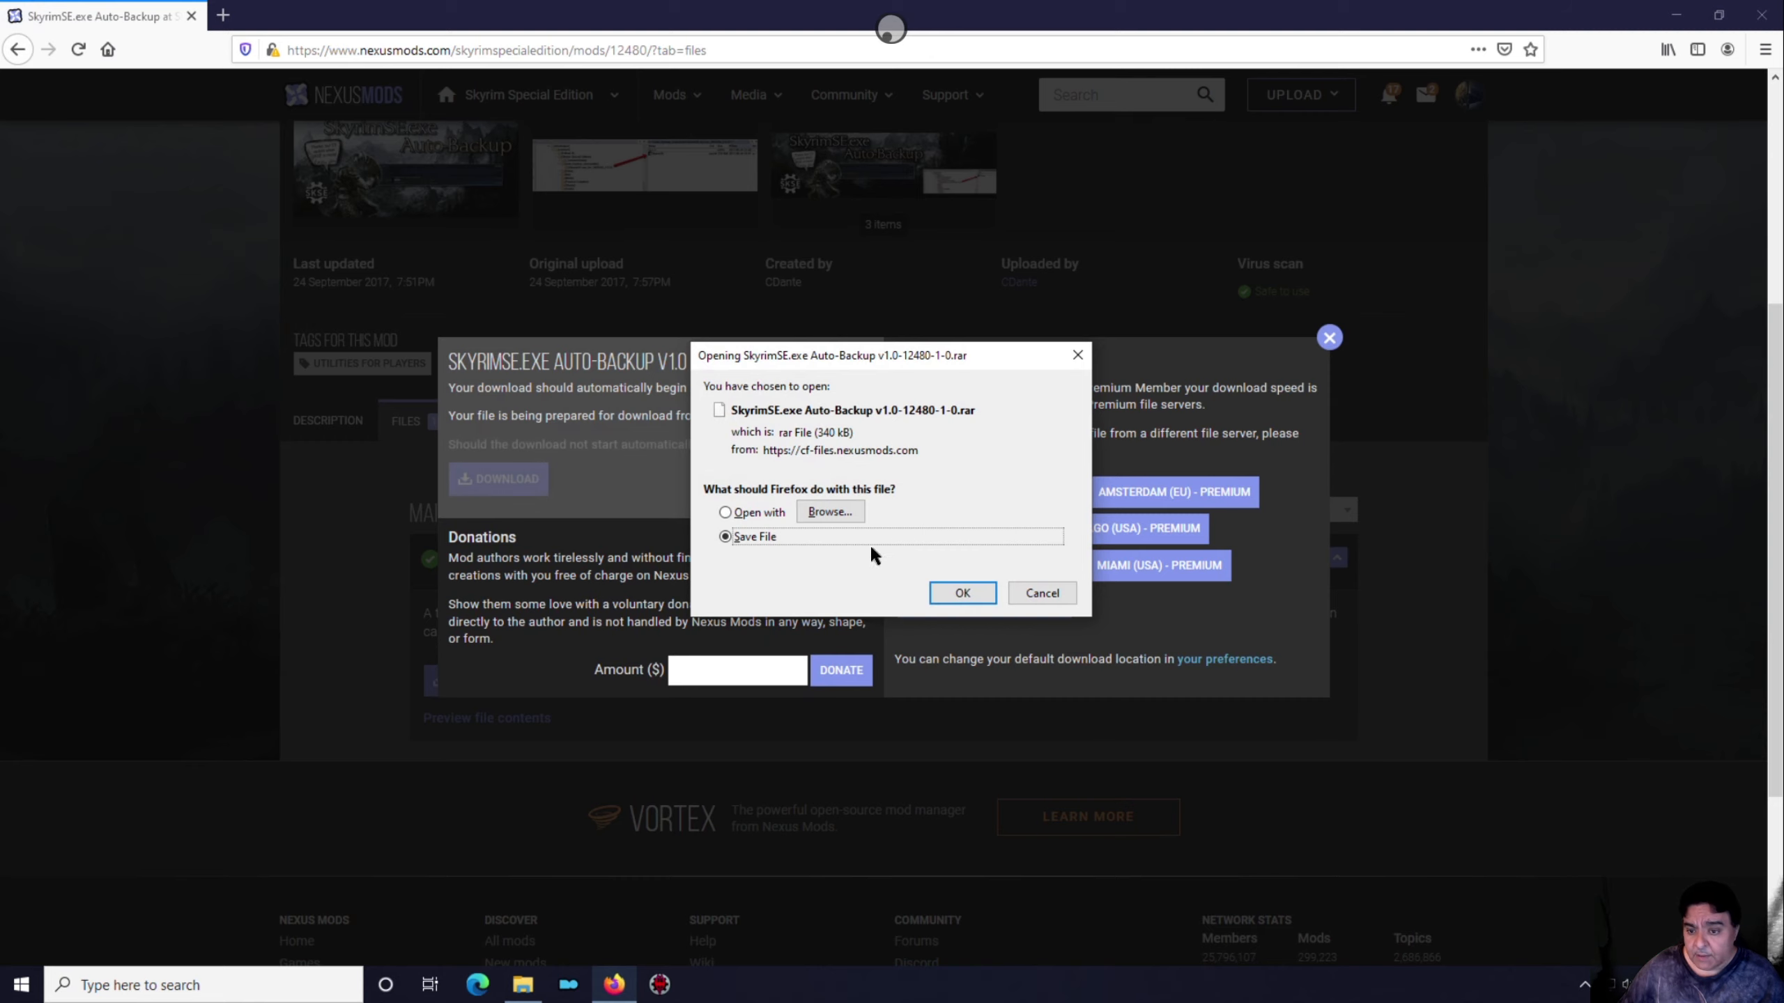
{"action": "left_click", "coordinate": [953, 594]}
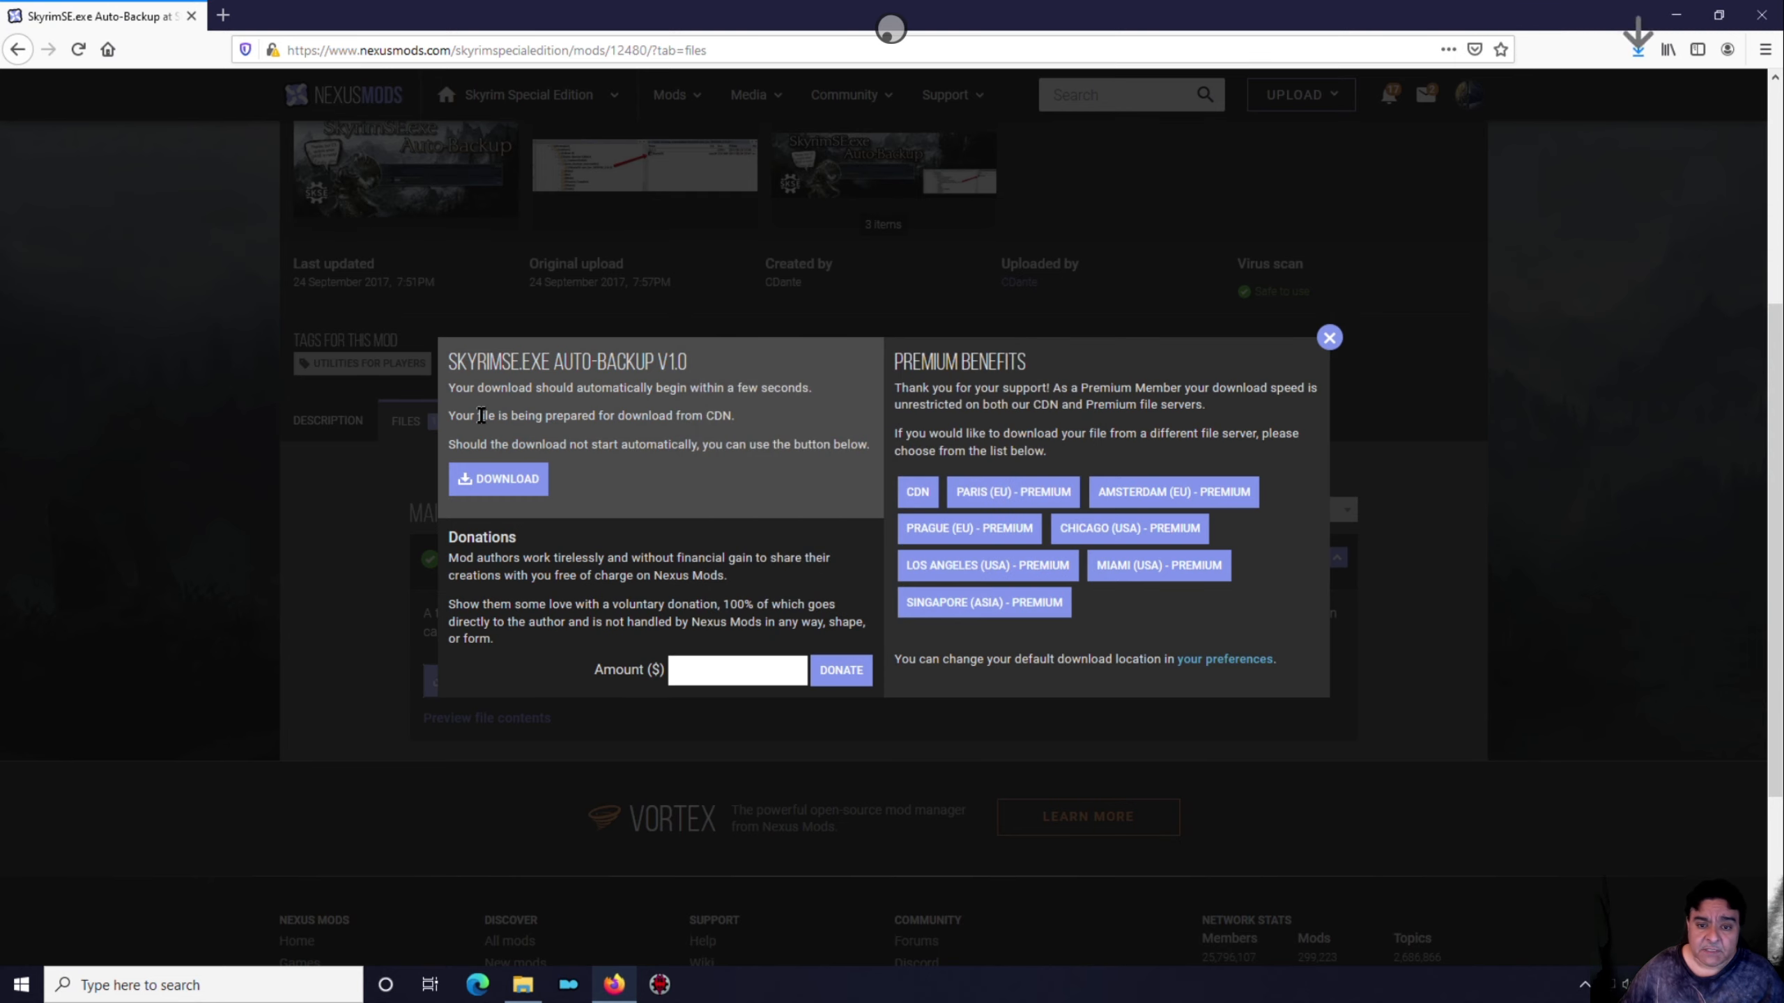
Show the downloaded Auto-Backup archive in the Downloads folder and delete skse64_2_00_19.7z from there
{"action": "left_click", "coordinate": [1636, 50]}
{"action": "left_click", "coordinate": [1625, 101]}
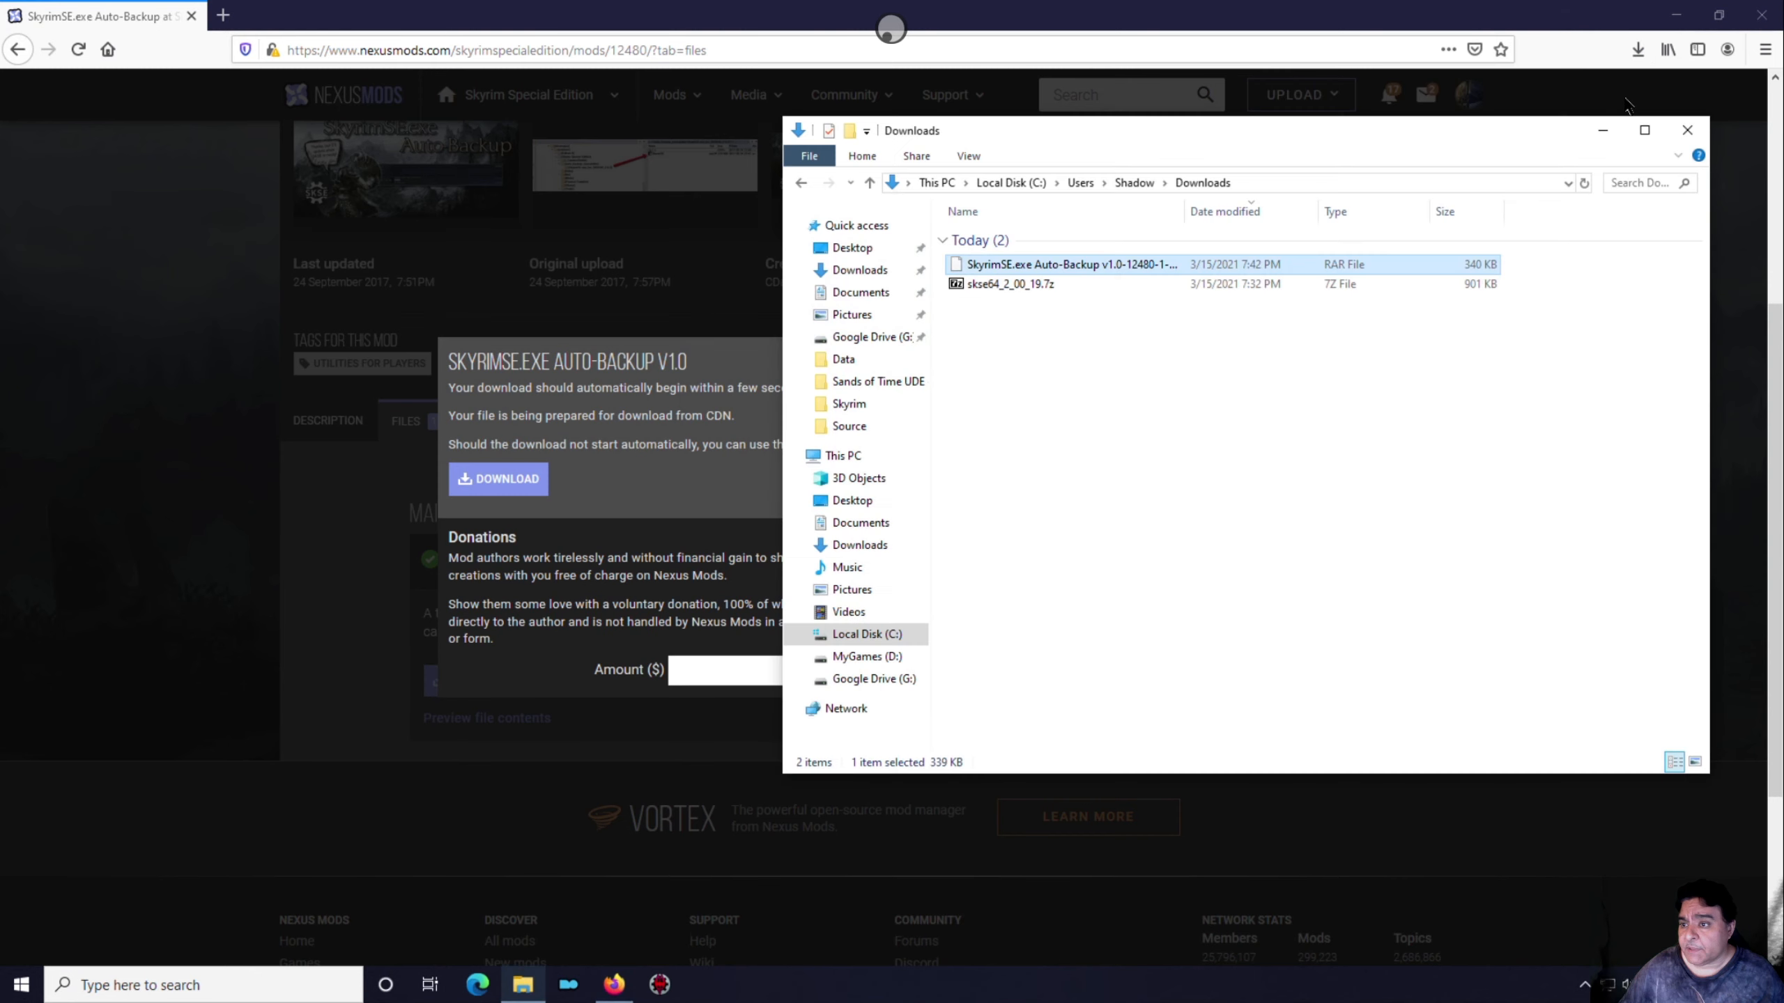
{"action": "left_click_drag", "start_coordinate": [1062, 132], "coordinate": [577, 145]}
{"action": "left_click", "coordinate": [521, 297]}
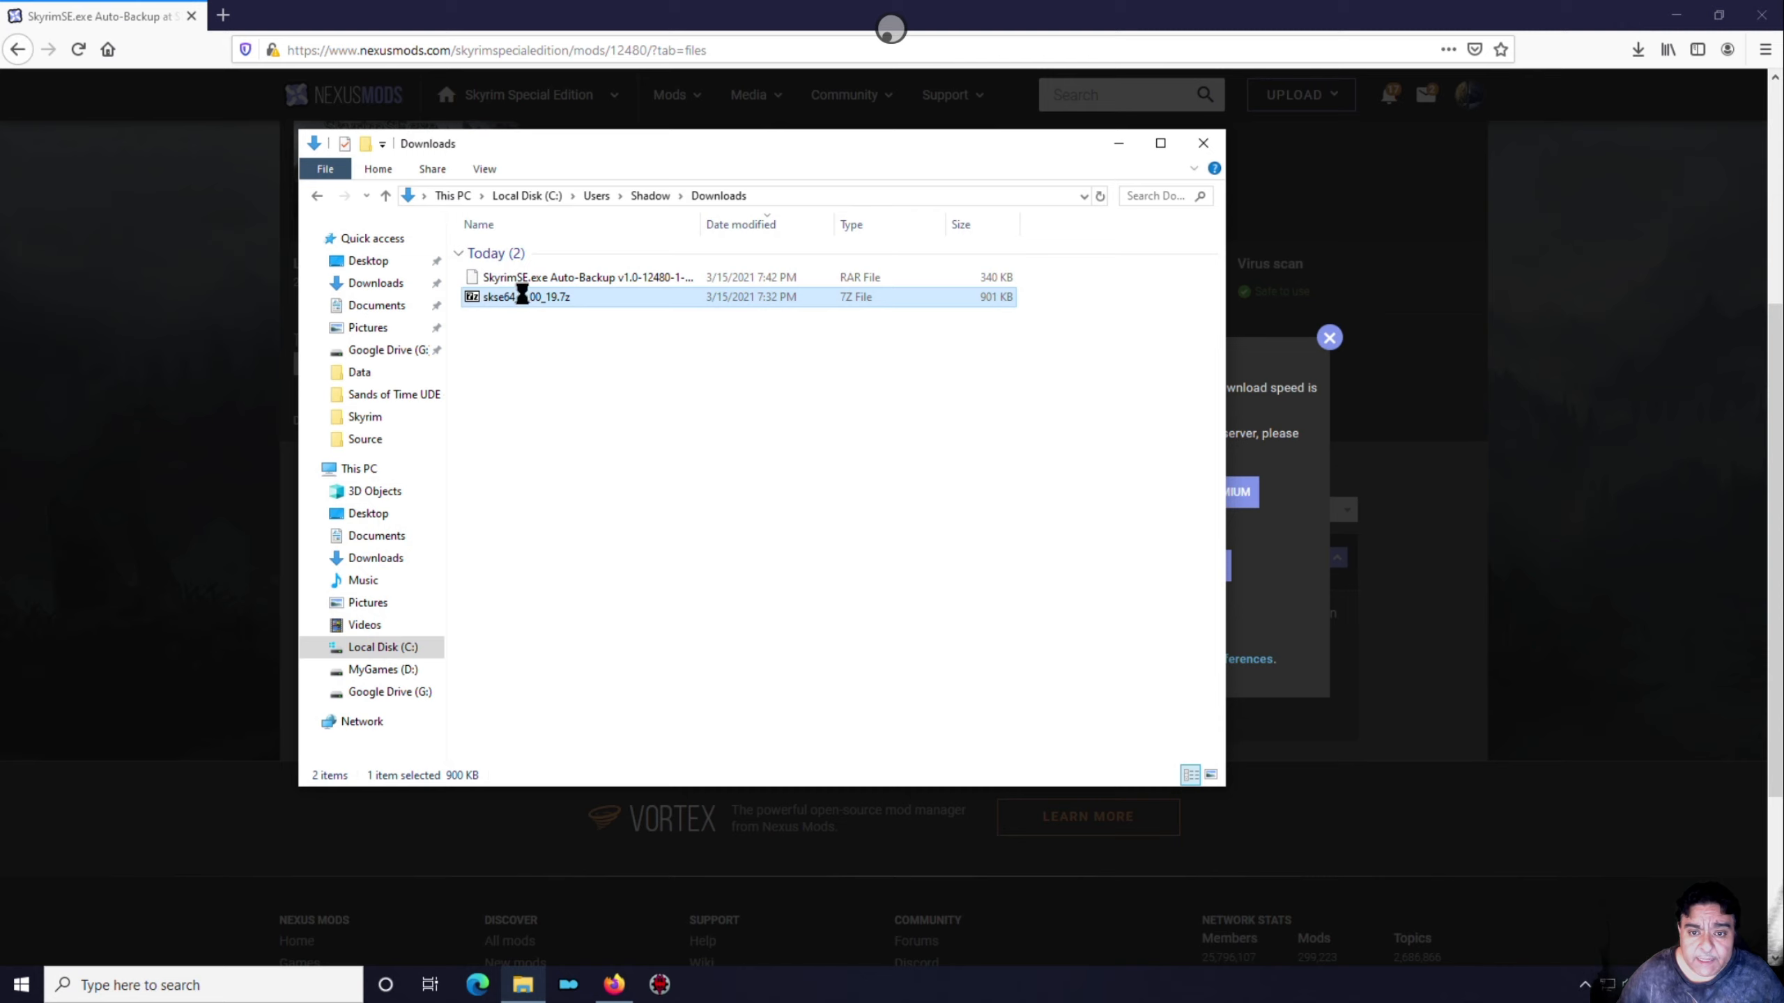
{"action": "right_click", "coordinate": [521, 296]}
{"action": "left_click", "coordinate": [585, 620]}
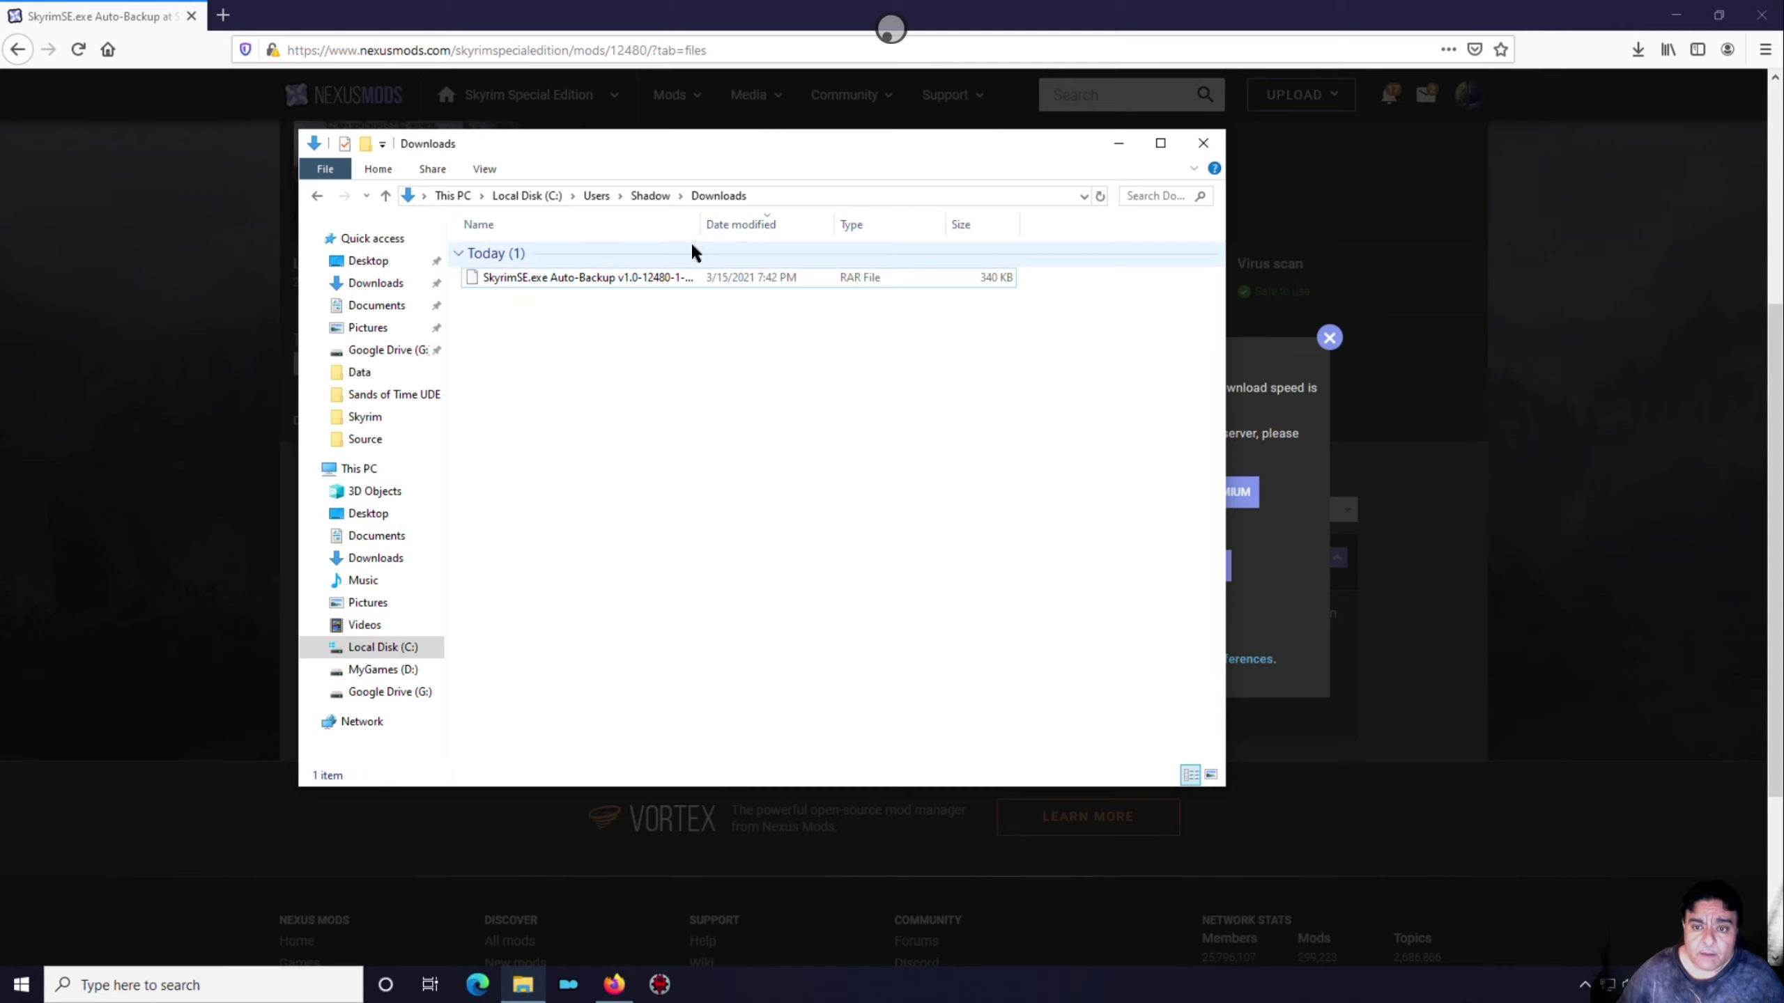
Widen the Name column and extract SkyrimSE.exe Auto-Backup v1.0-12480-1-0.rar with 7-Zip directly into the Downloads folder
{"action": "left_click_drag", "start_coordinate": [700, 225], "coordinate": [848, 226]}
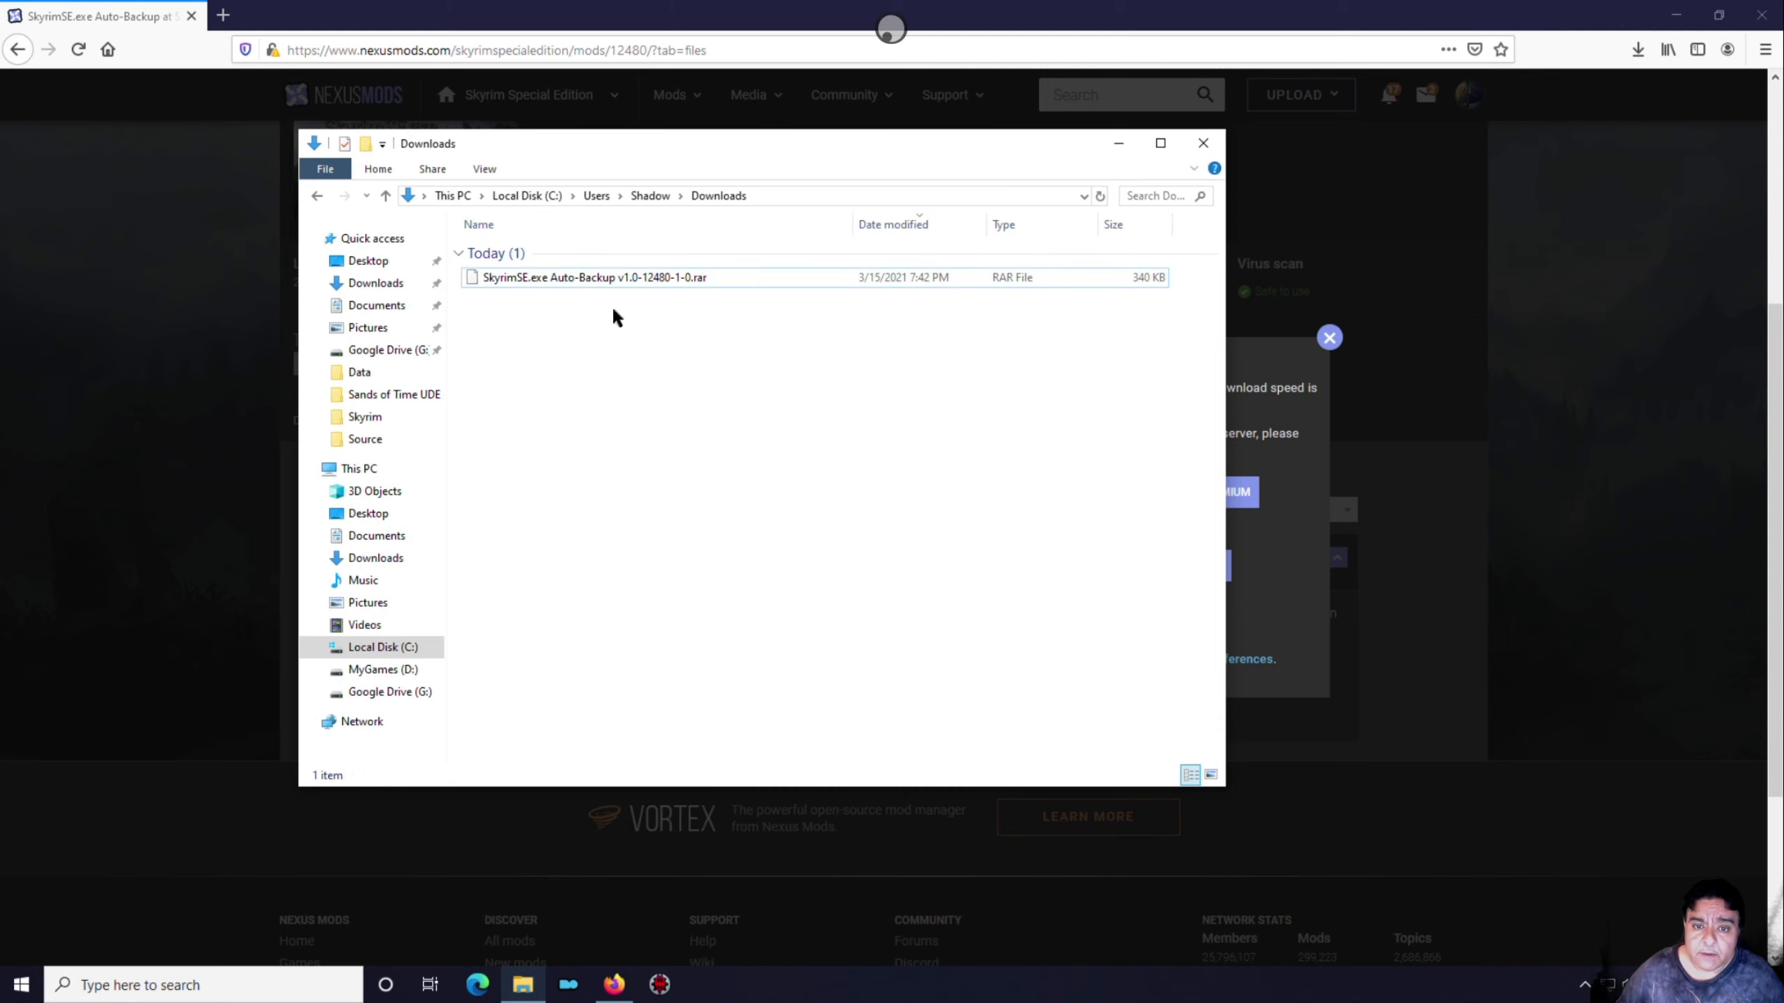
{"action": "left_click", "coordinate": [581, 280]}
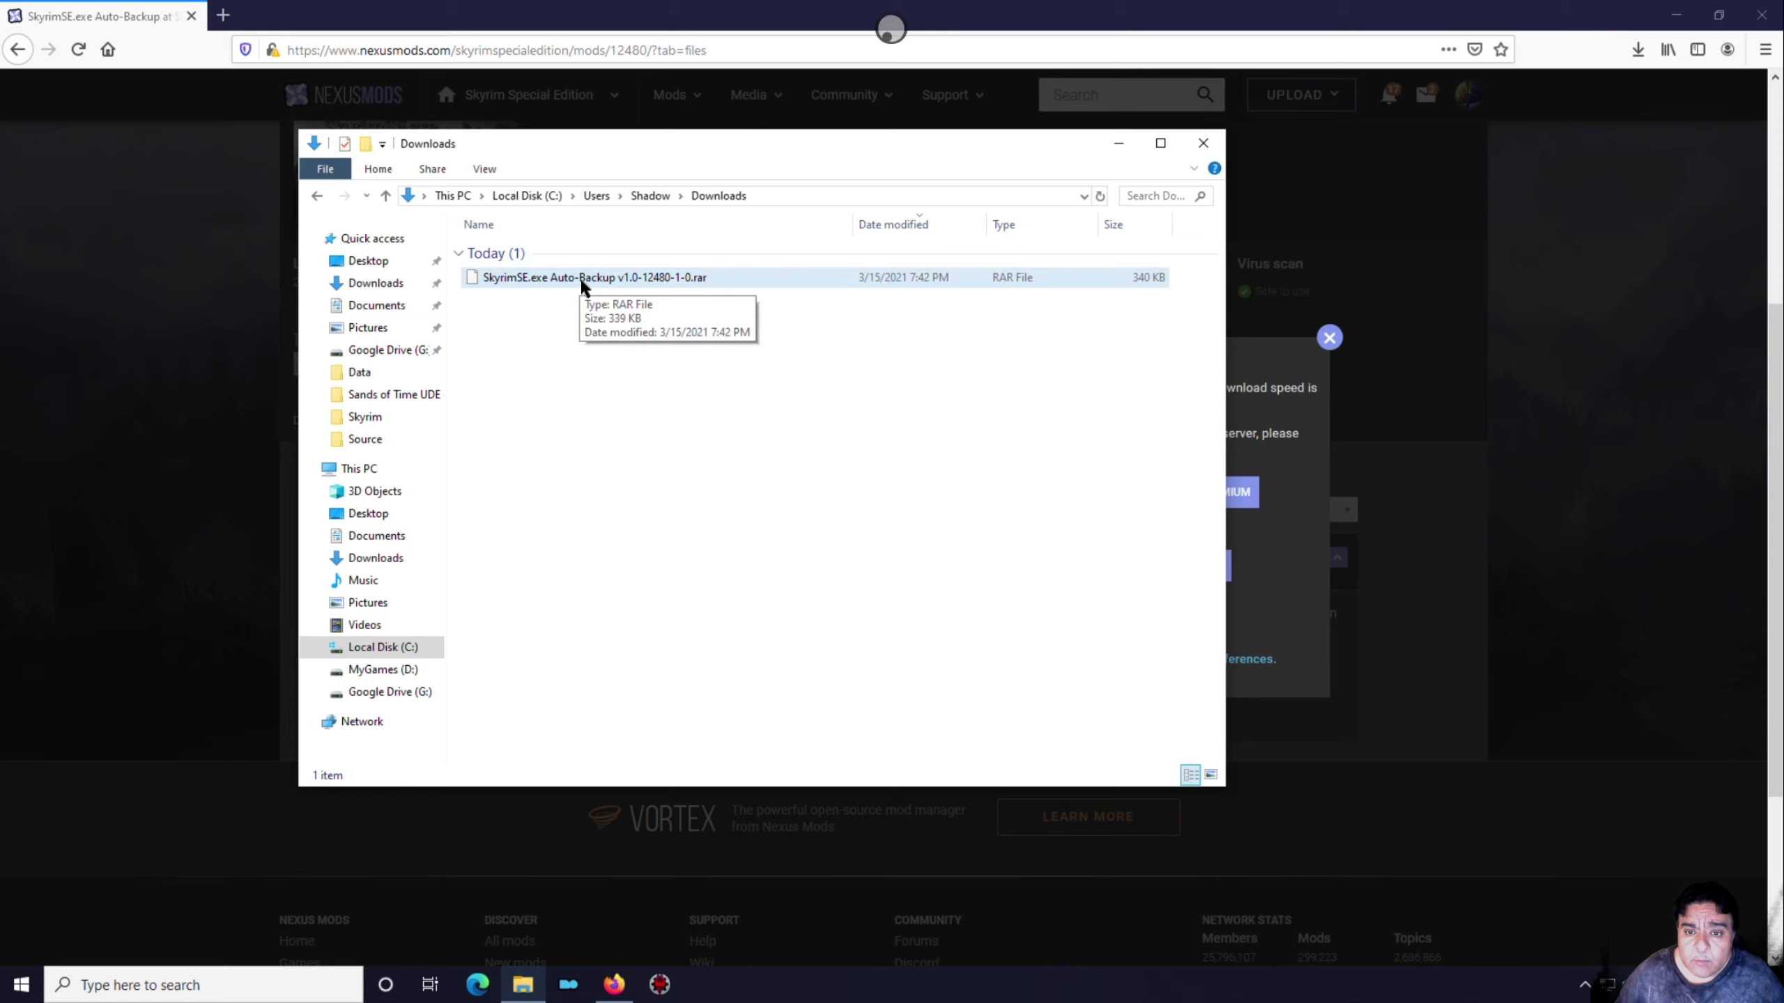
{"action": "left_click", "coordinate": [582, 280]}
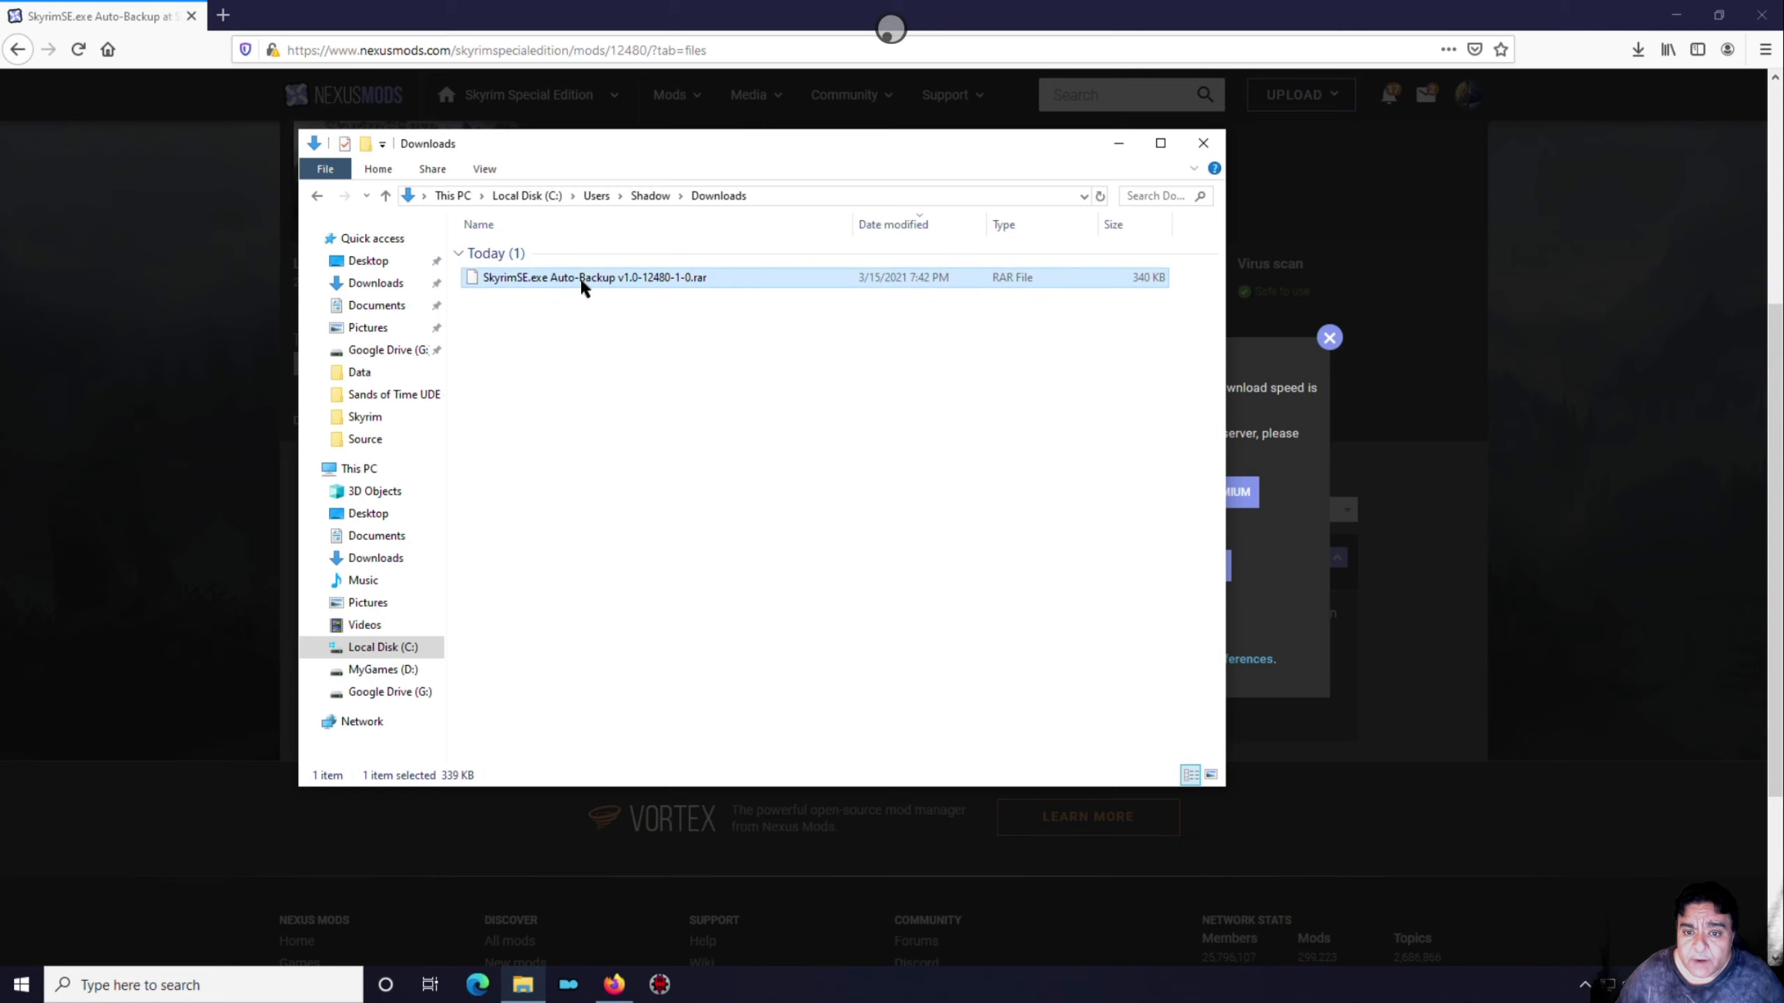
{"action": "double_click", "coordinate": [582, 281]}
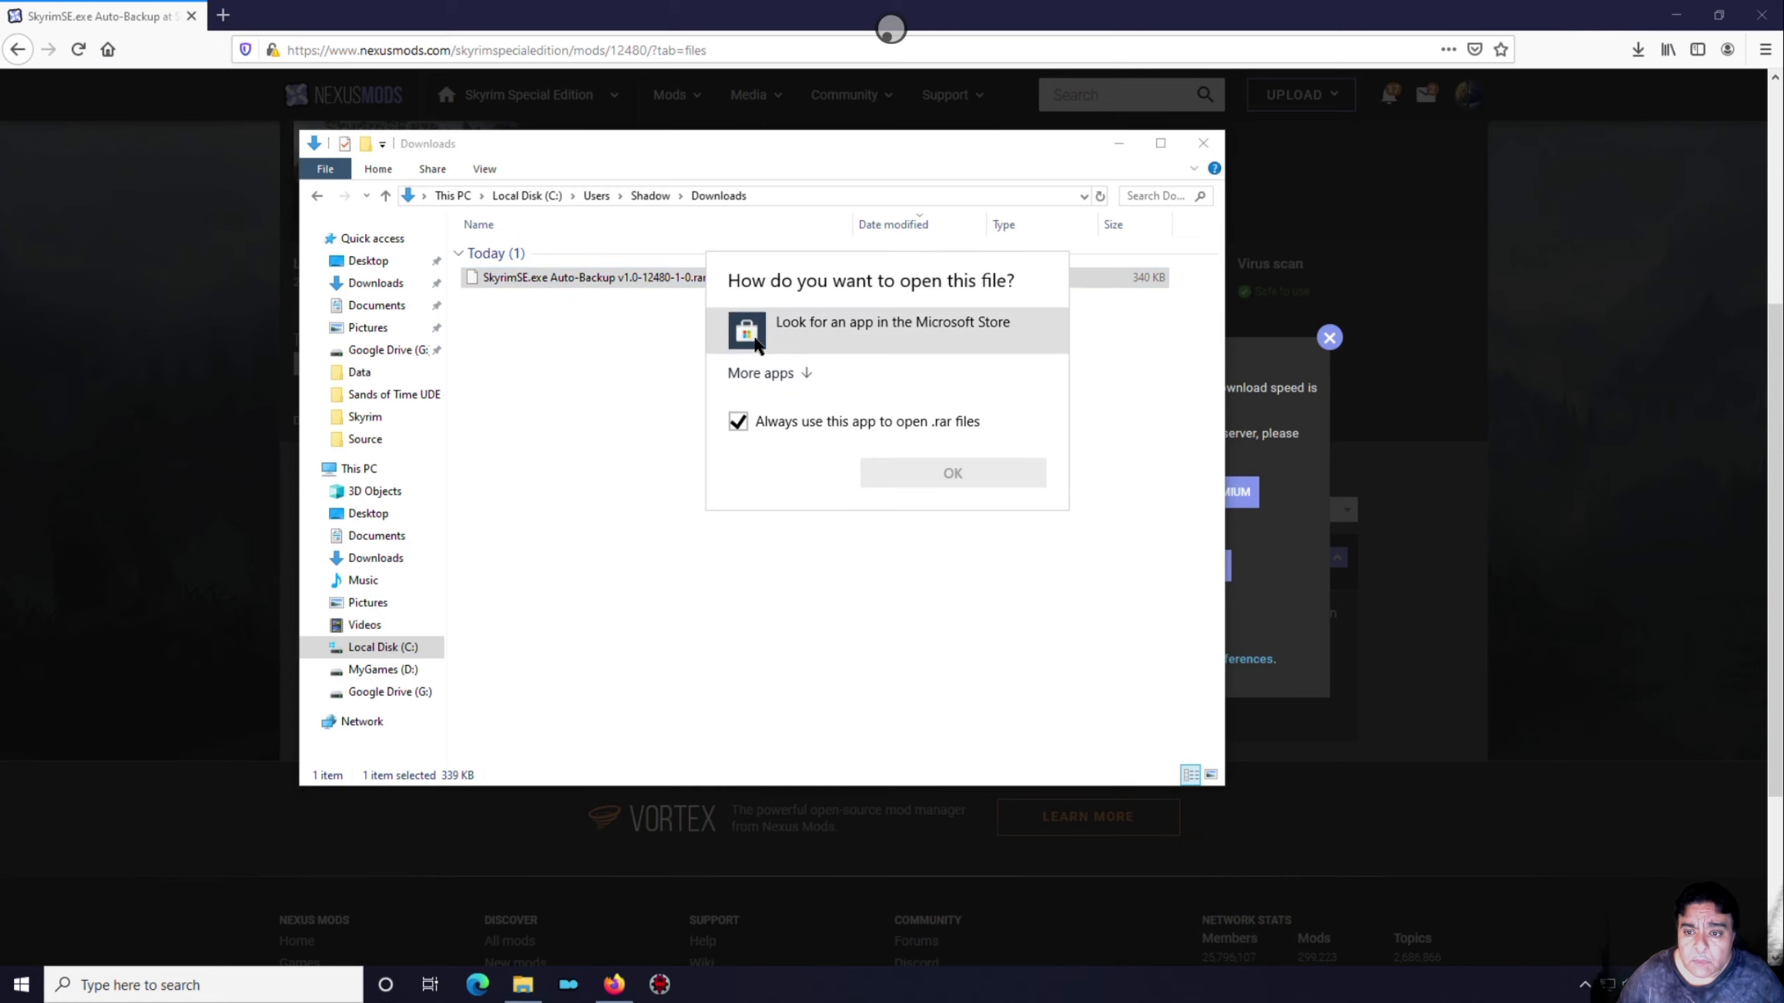
{"action": "left_click", "coordinate": [983, 587]}
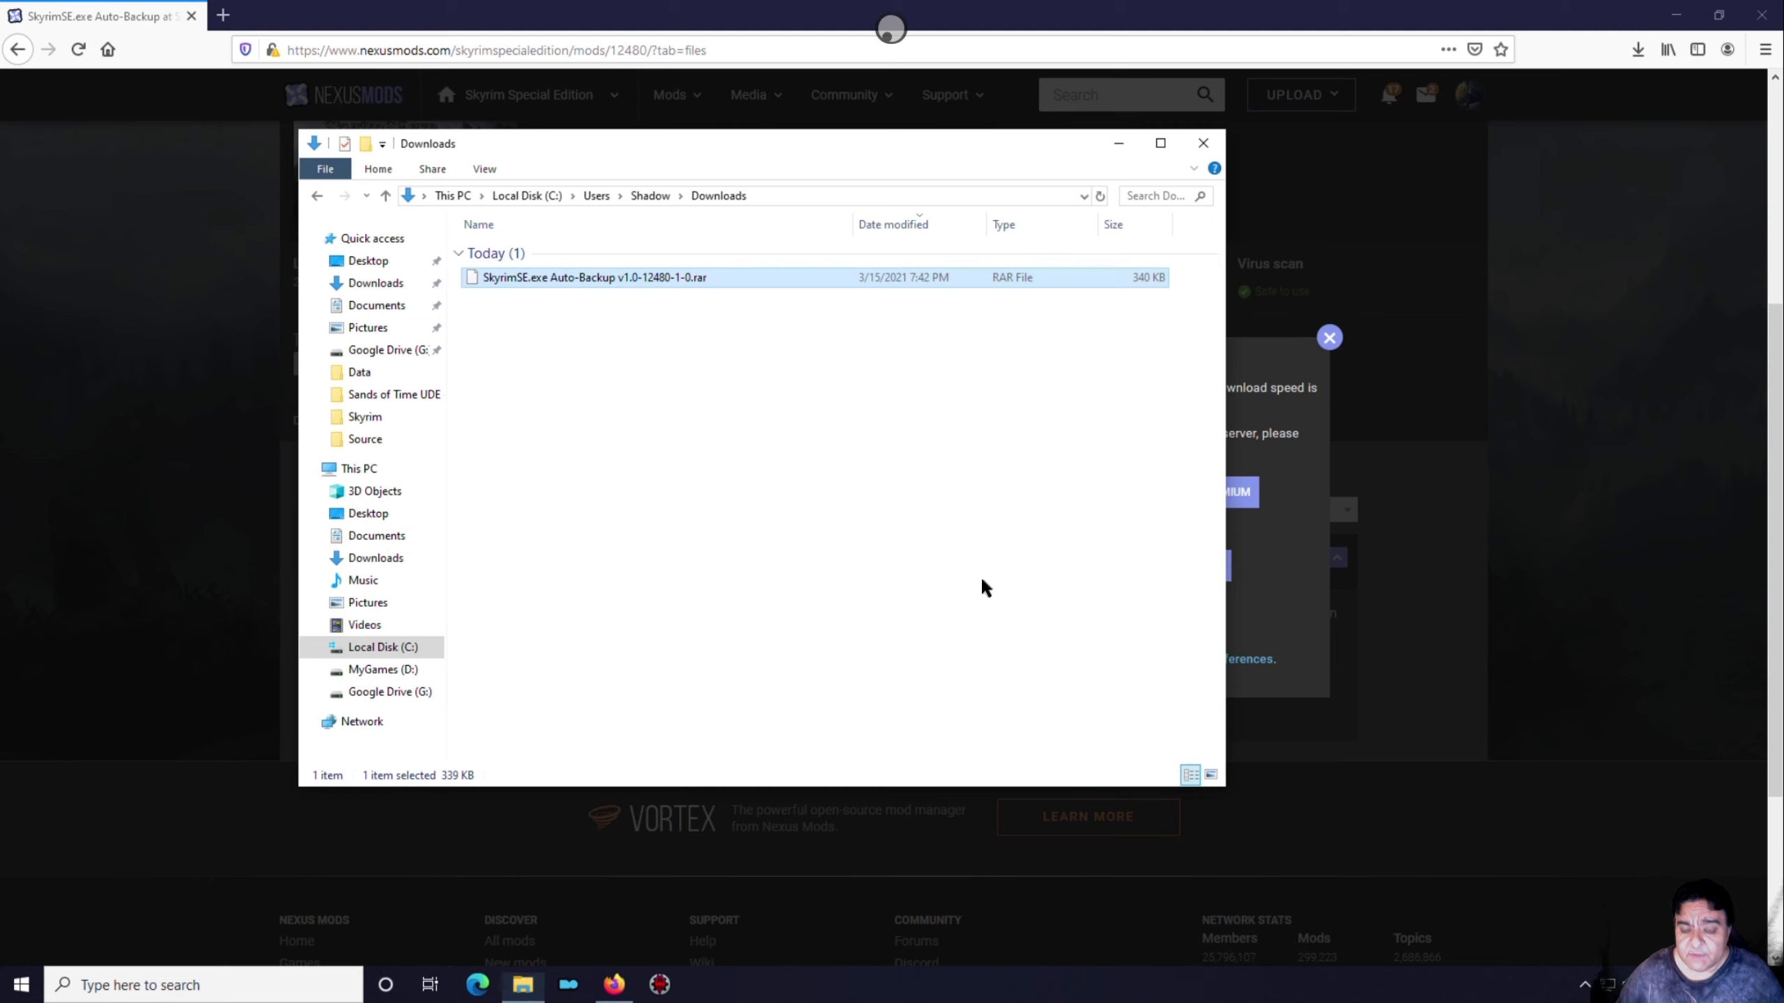
{"action": "right_click", "coordinate": [634, 282]}
{"action": "mouse_move", "coordinate": [806, 336]}
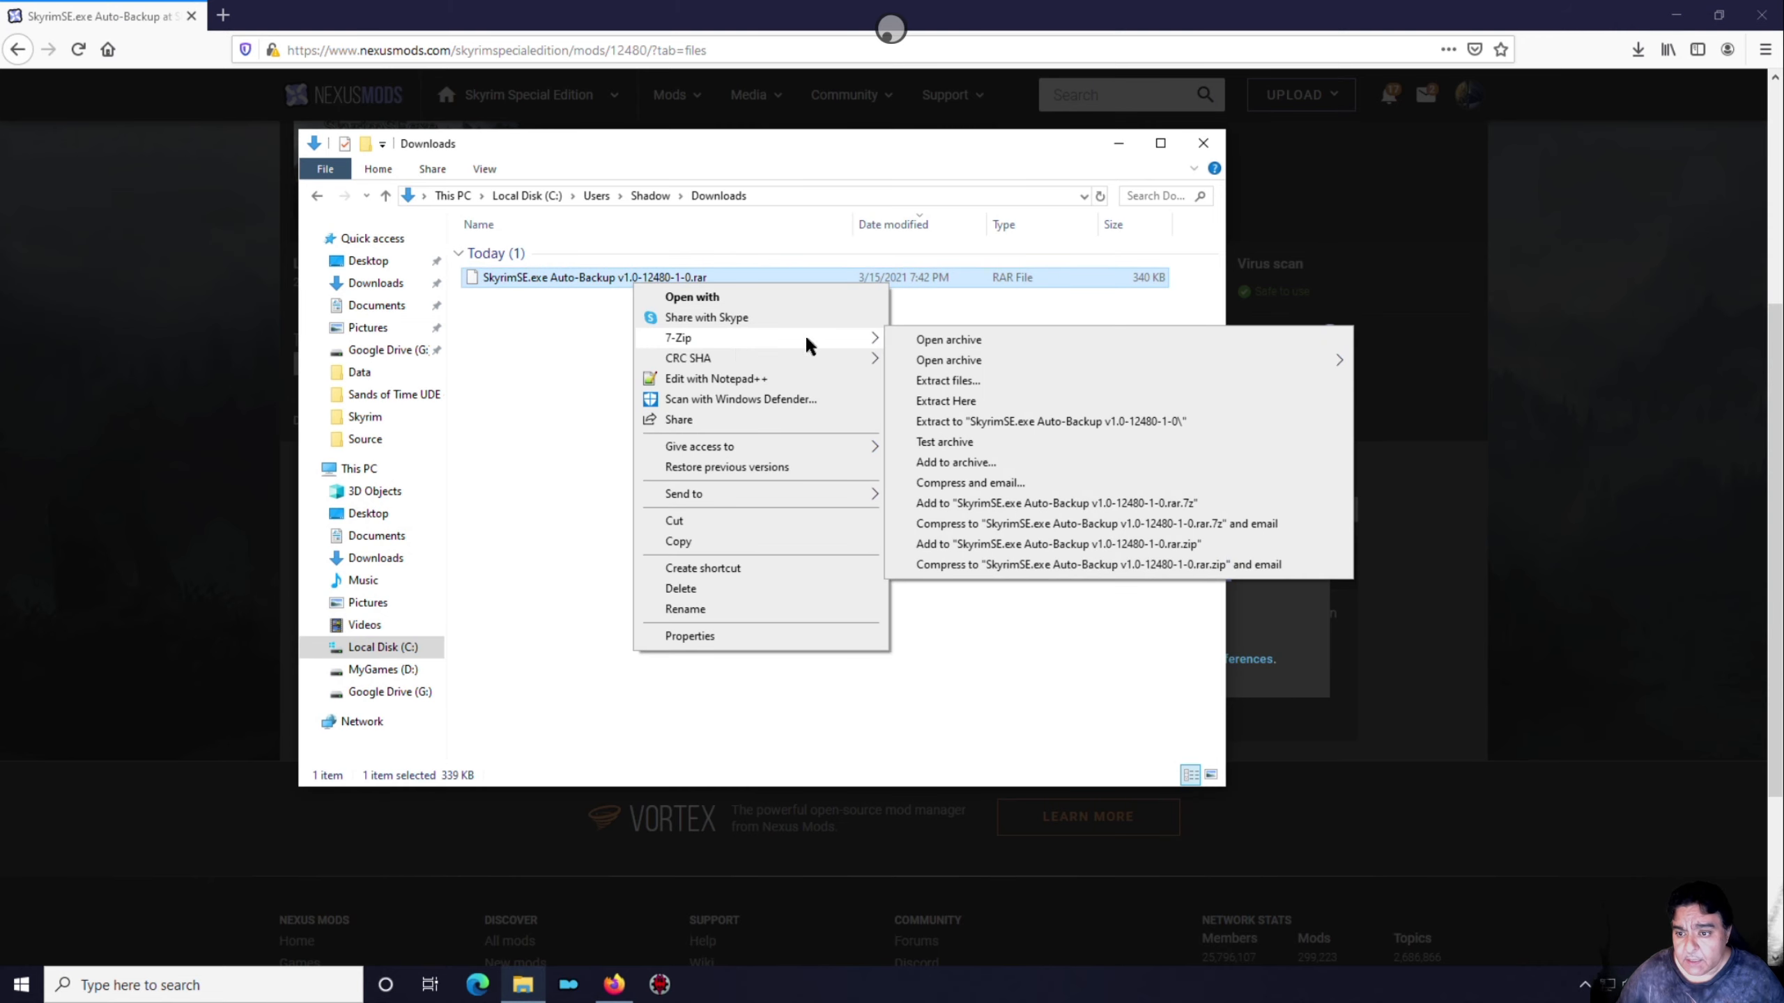
{"action": "left_click", "coordinate": [1004, 402]}
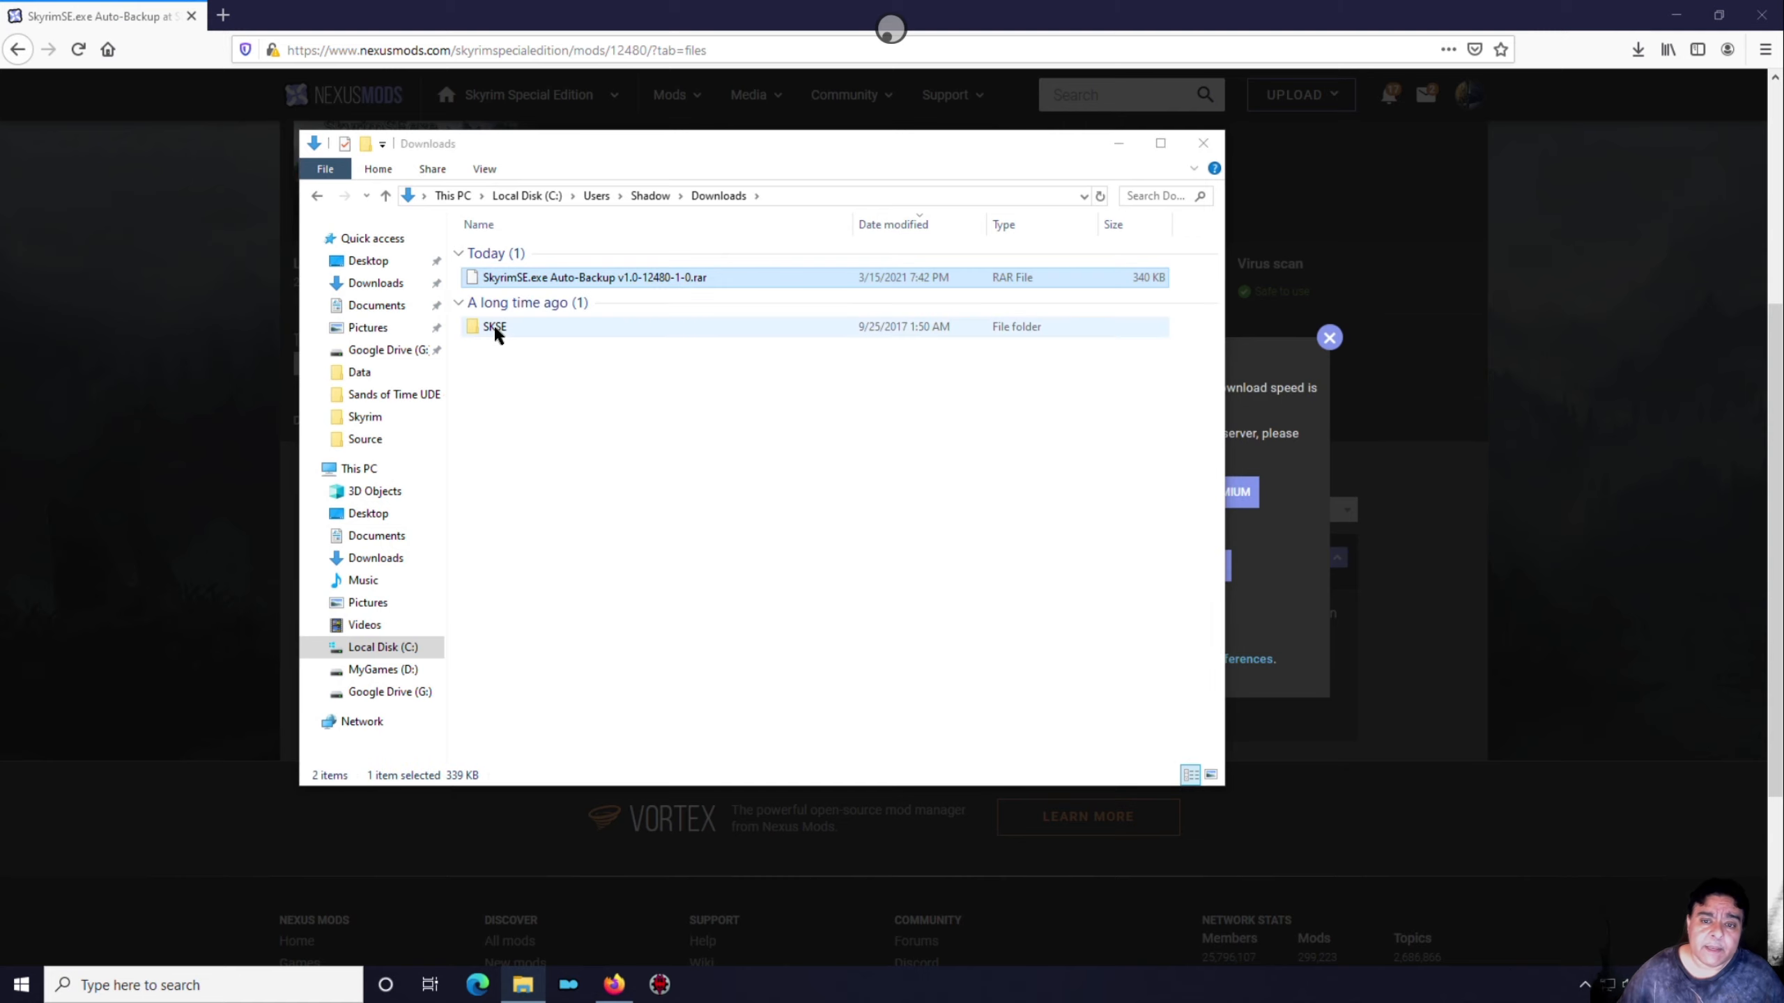
Inspect the extracted SKSE folder down to the contents of its Plugins subfolder, and return to Downloads
{"action": "double_click", "coordinate": [496, 329]}
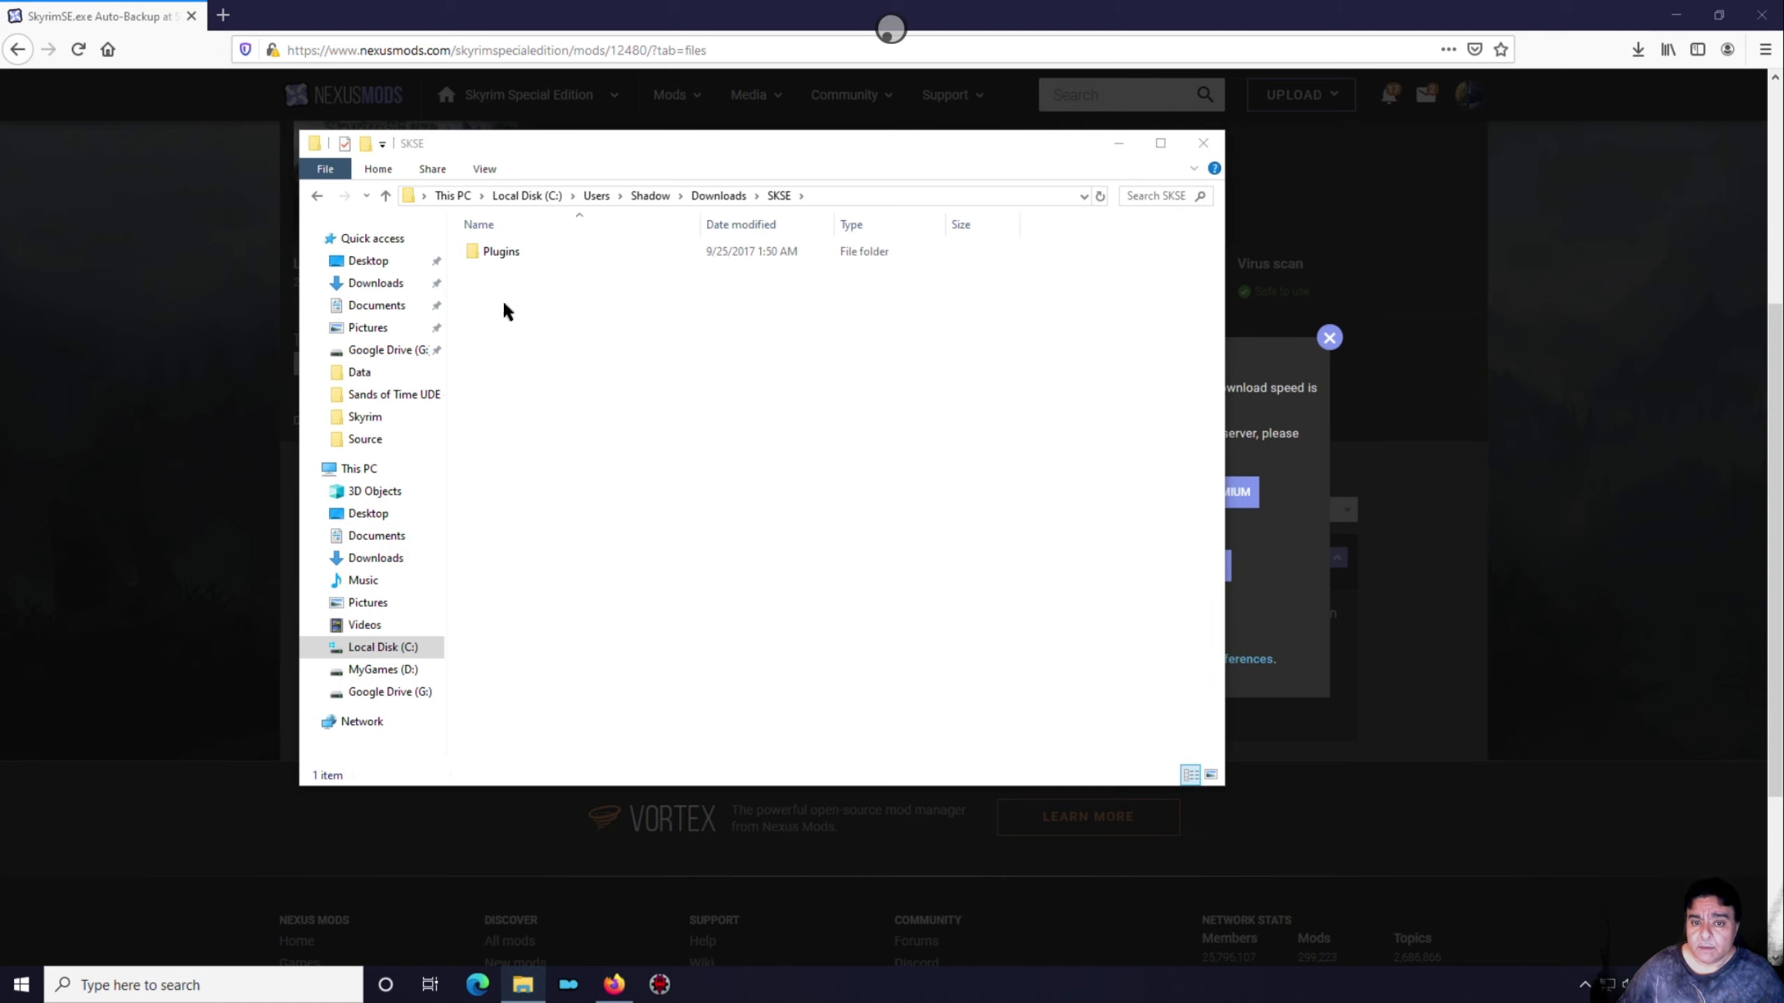
{"action": "left_click", "coordinate": [721, 194]}
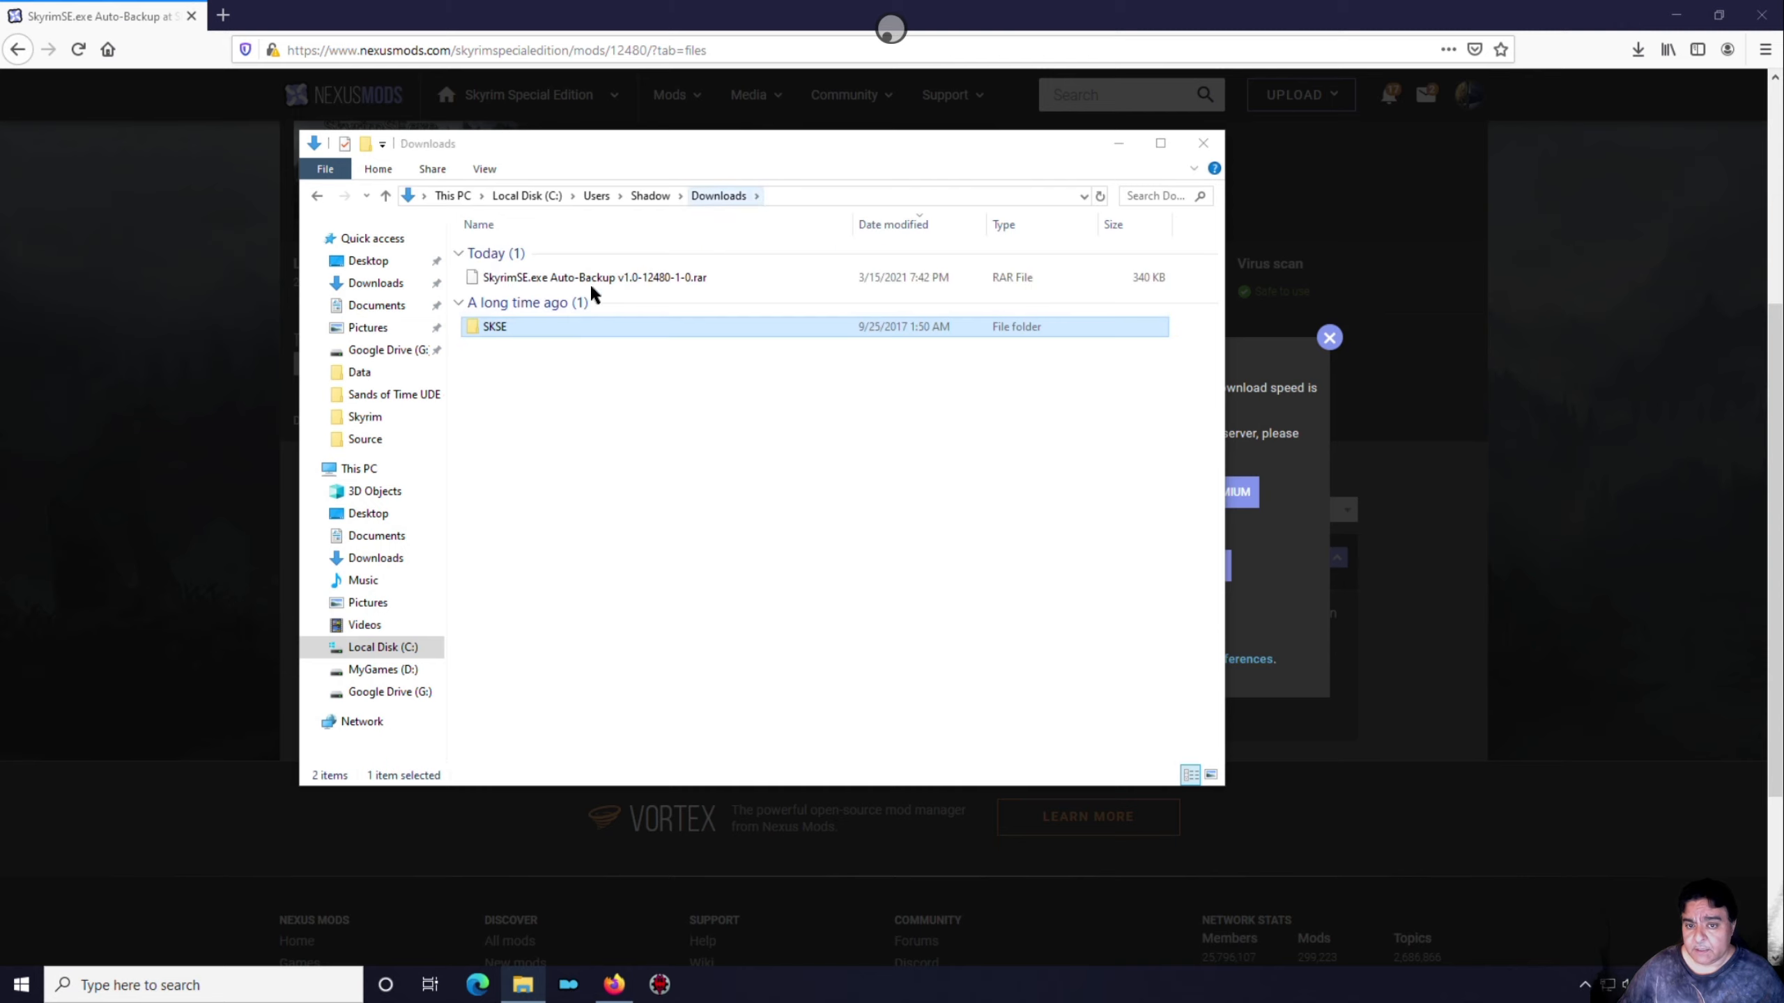
{"action": "double_click", "coordinate": [490, 326]}
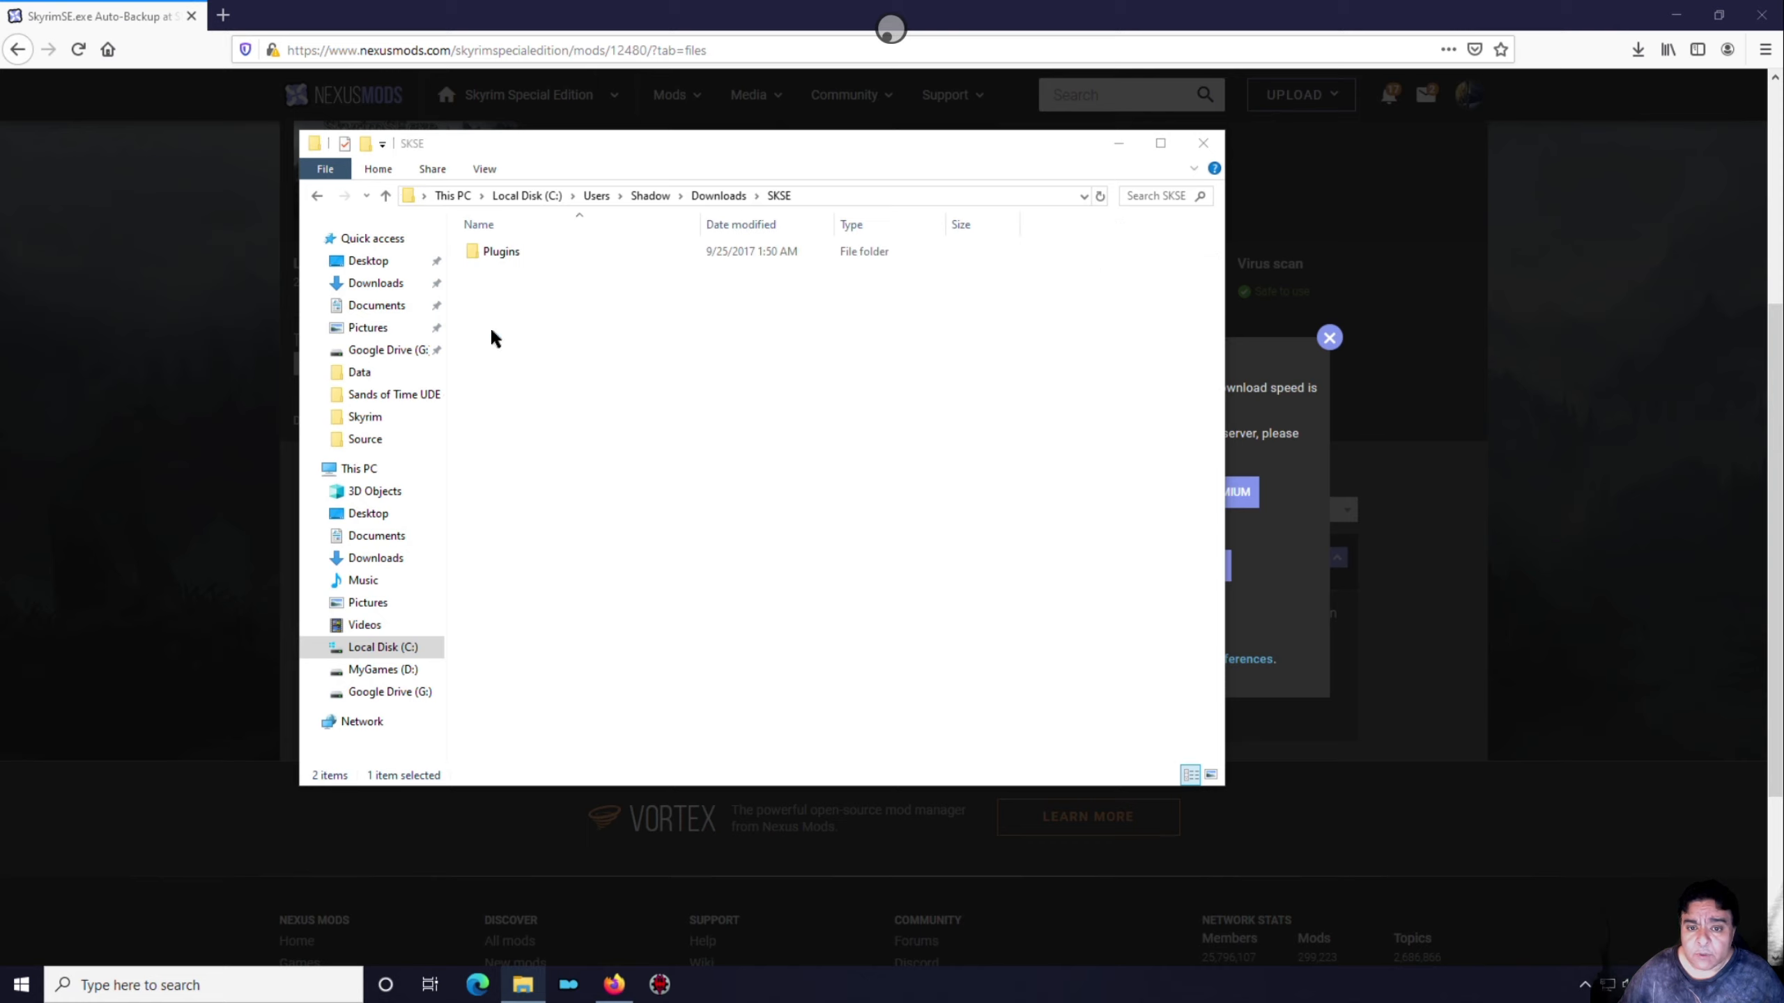
{"action": "double_click", "coordinate": [502, 247]}
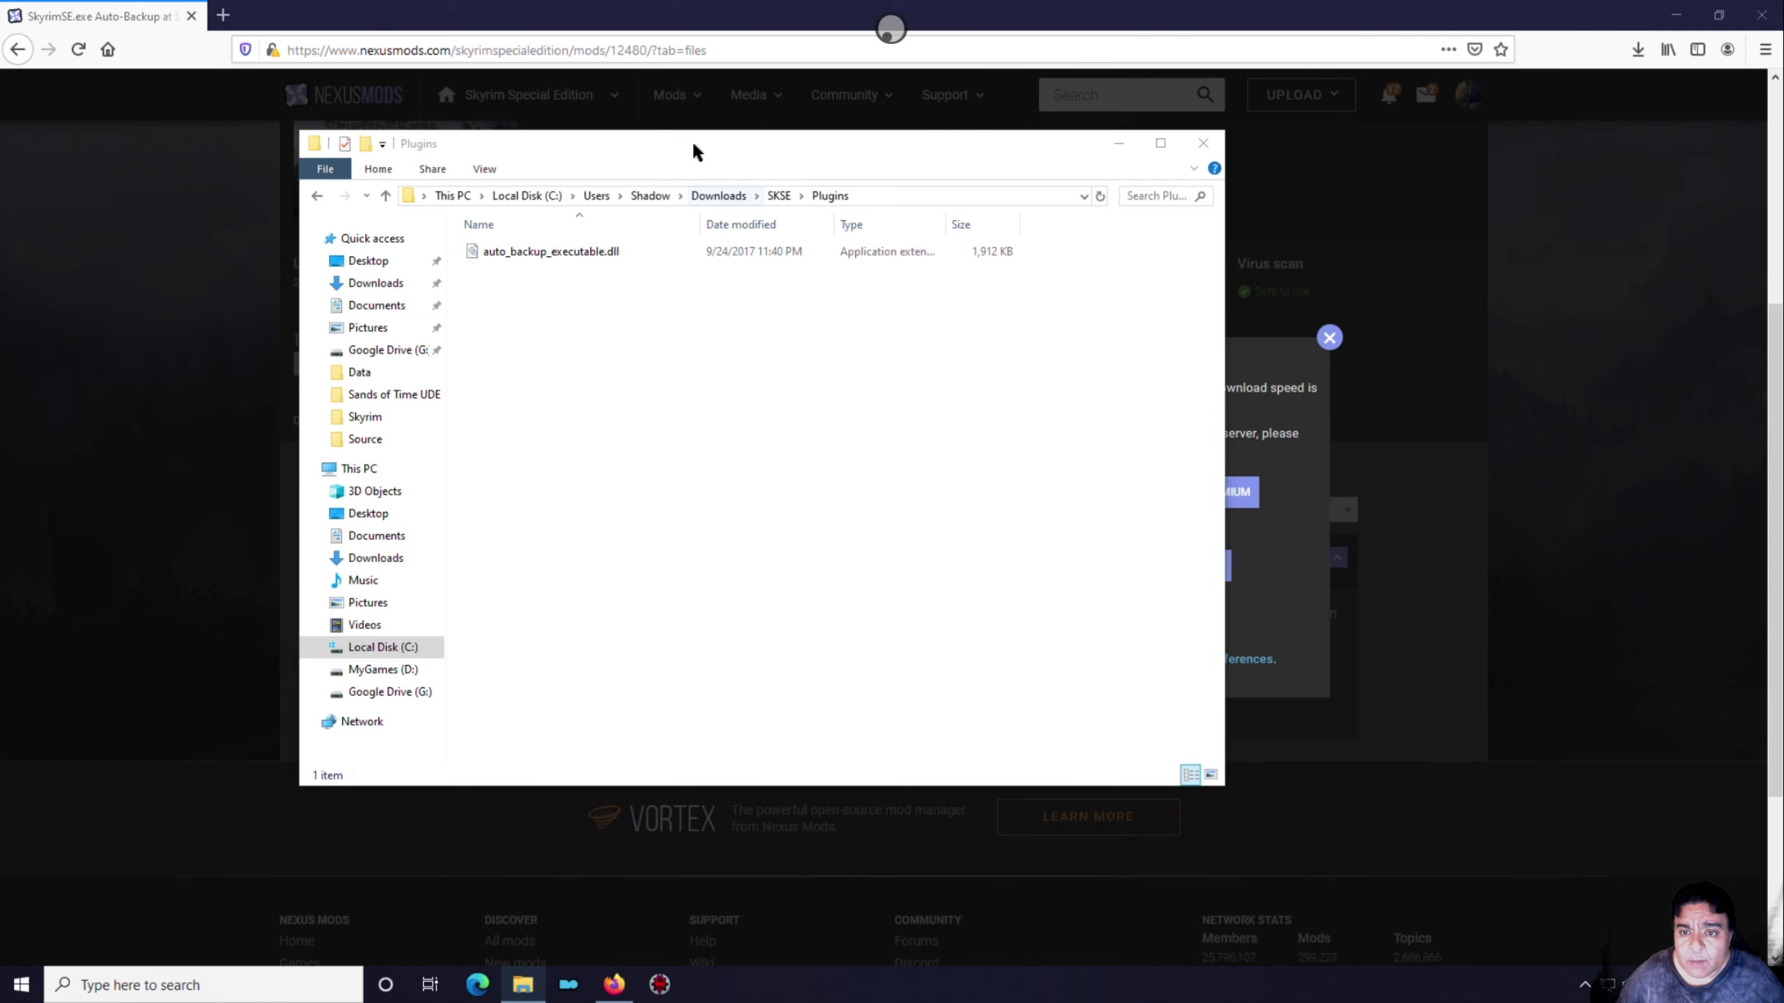
{"action": "left_click_drag", "start_coordinate": [691, 141], "coordinate": [500, 197]}
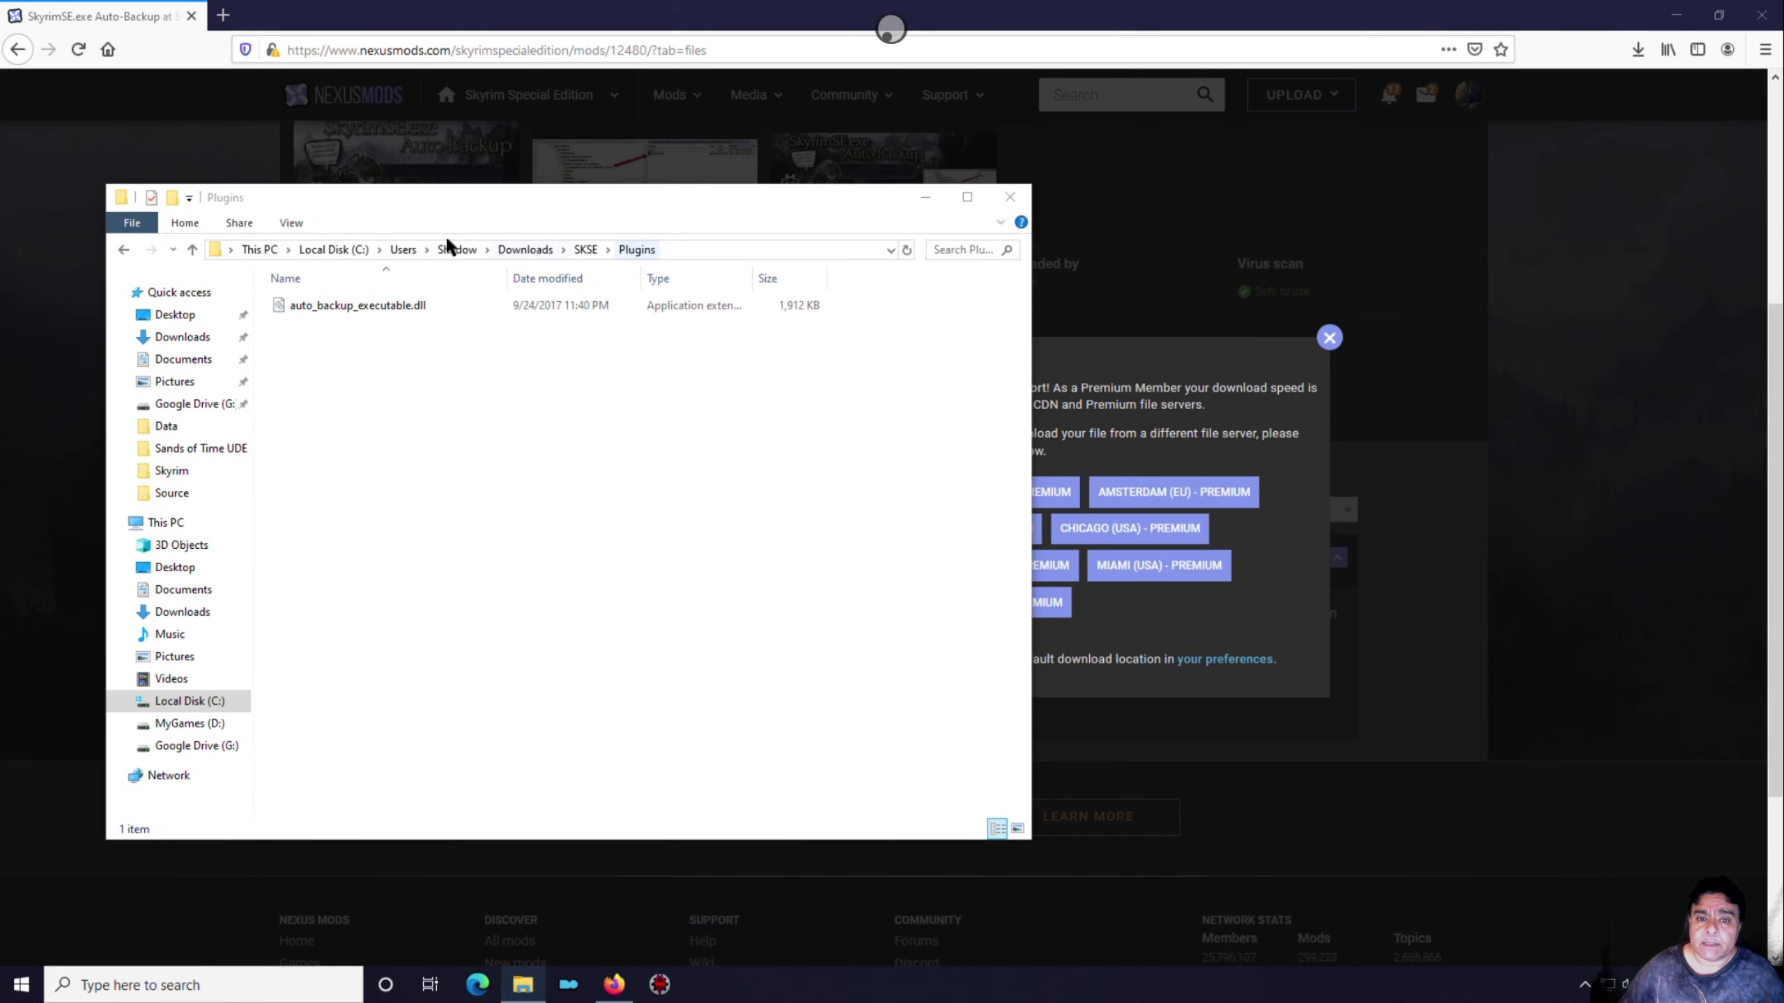
{"action": "left_click", "coordinate": [168, 339]}
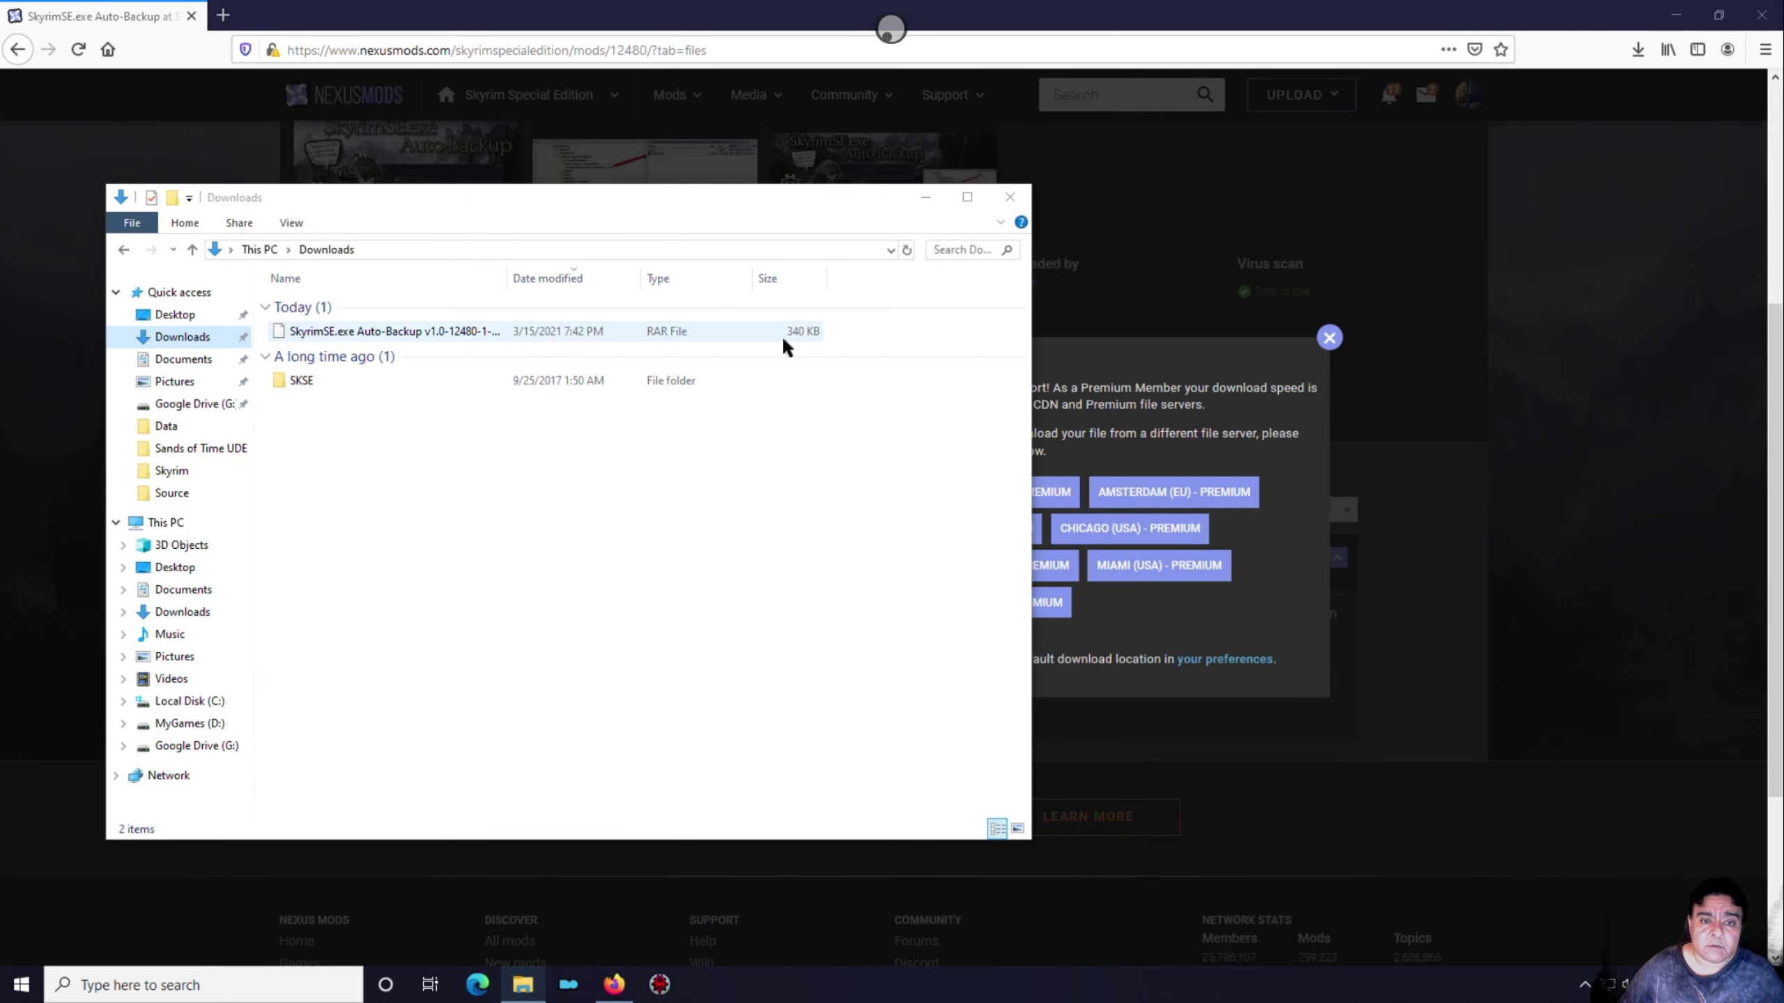
Minimize Firefox, switch to Mod Organizer, place its window beside the Downloads folder and show its downloads list
{"action": "left_click", "coordinate": [1676, 14]}
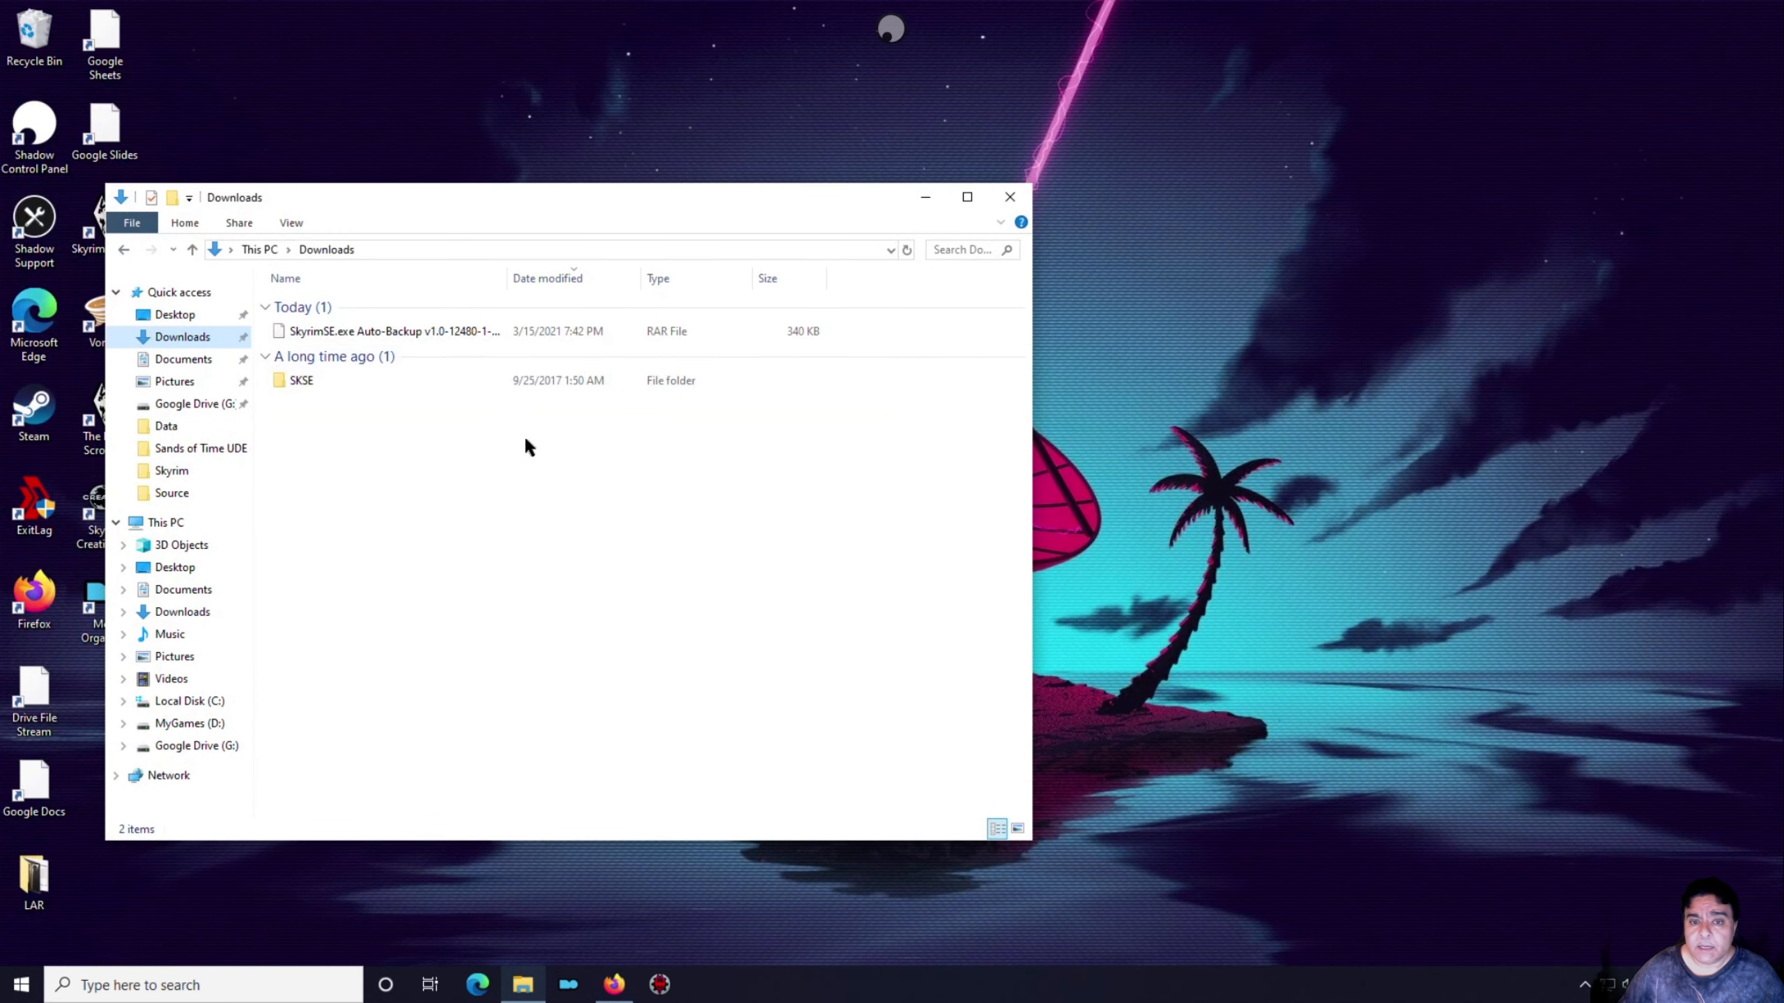
{"action": "left_click", "coordinate": [569, 986]}
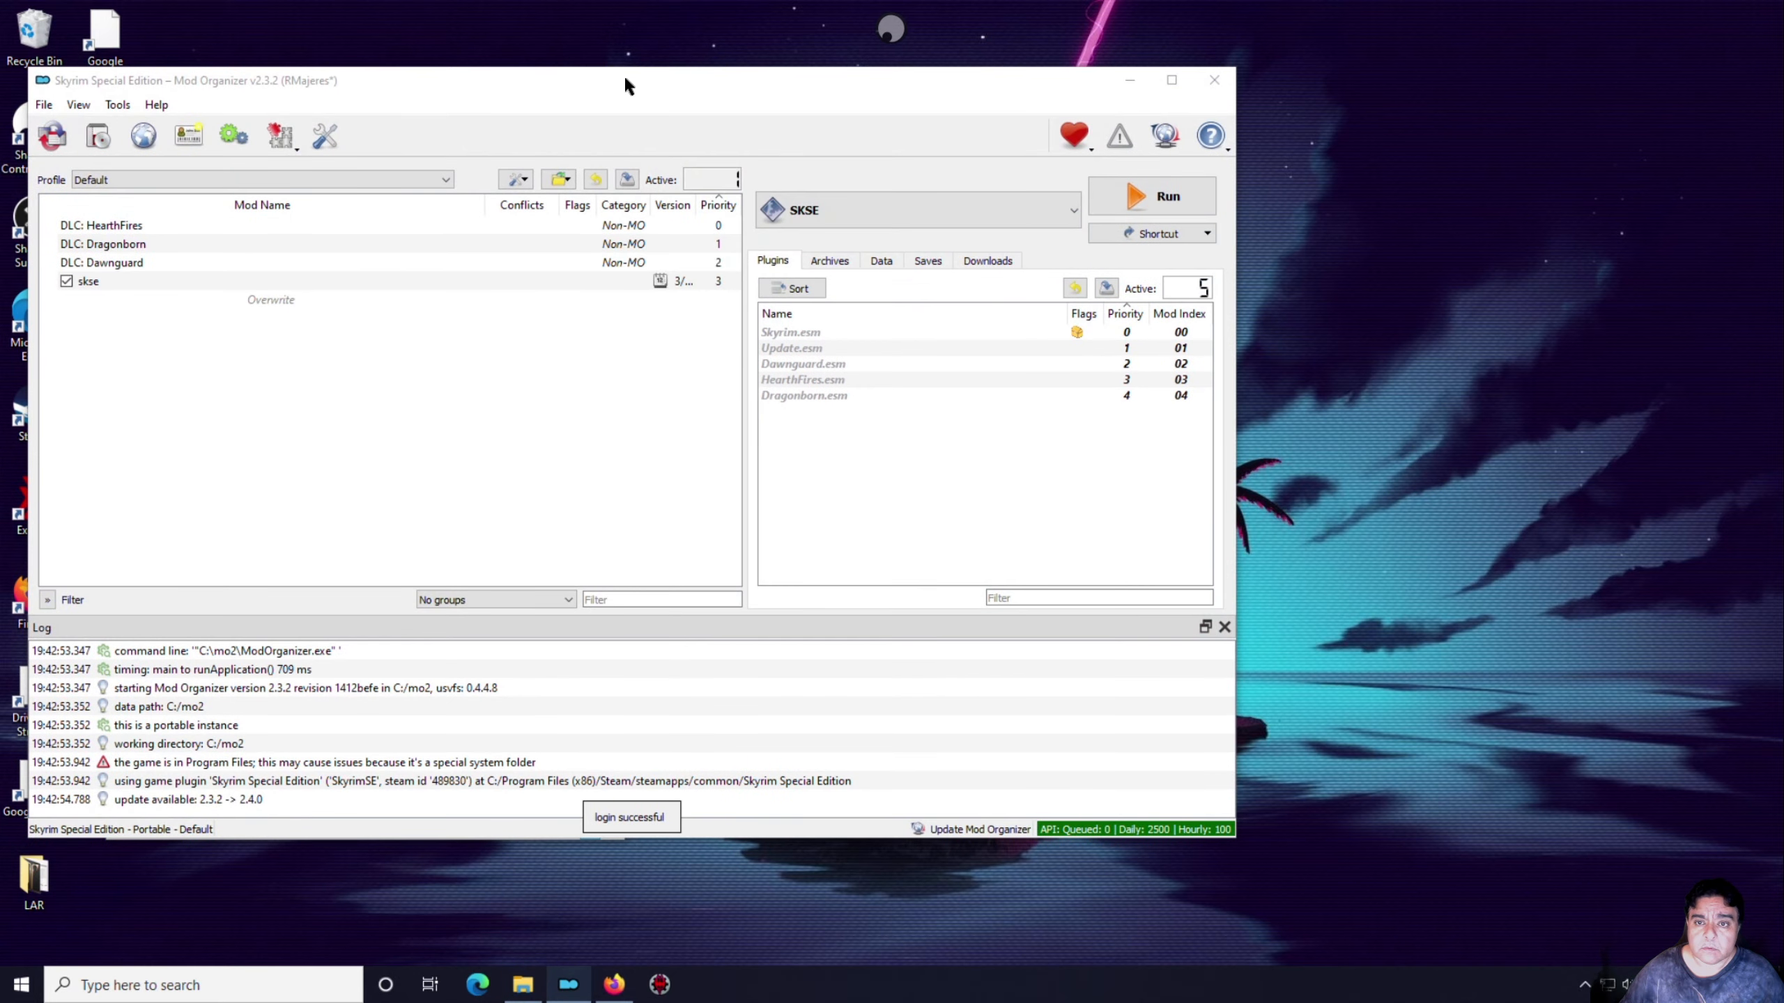
{"action": "left_click_drag", "start_coordinate": [625, 79], "coordinate": [1053, 69]}
{"action": "left_click", "coordinate": [1415, 251]}
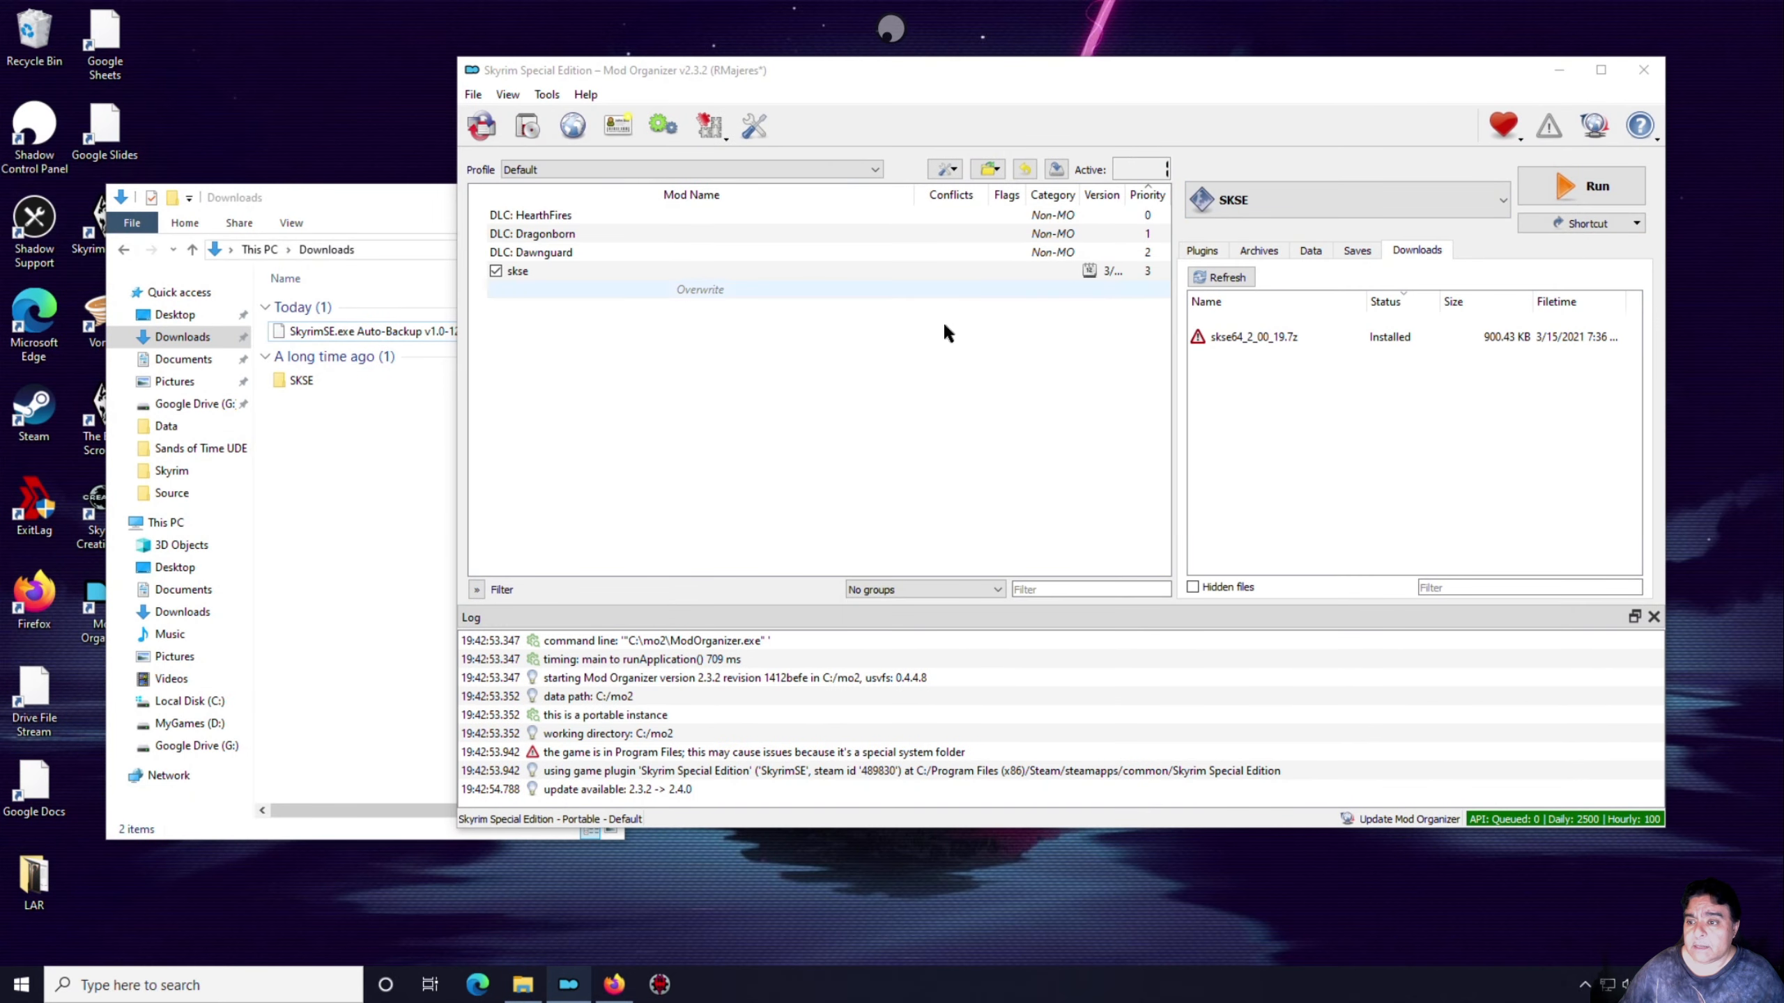
Add the Auto-Backup rar from the Downloads folder to Mod Organizer's downloads and install it under the name SkyrimSE.exe Auto-Backup
{"action": "left_click", "coordinate": [334, 421]}
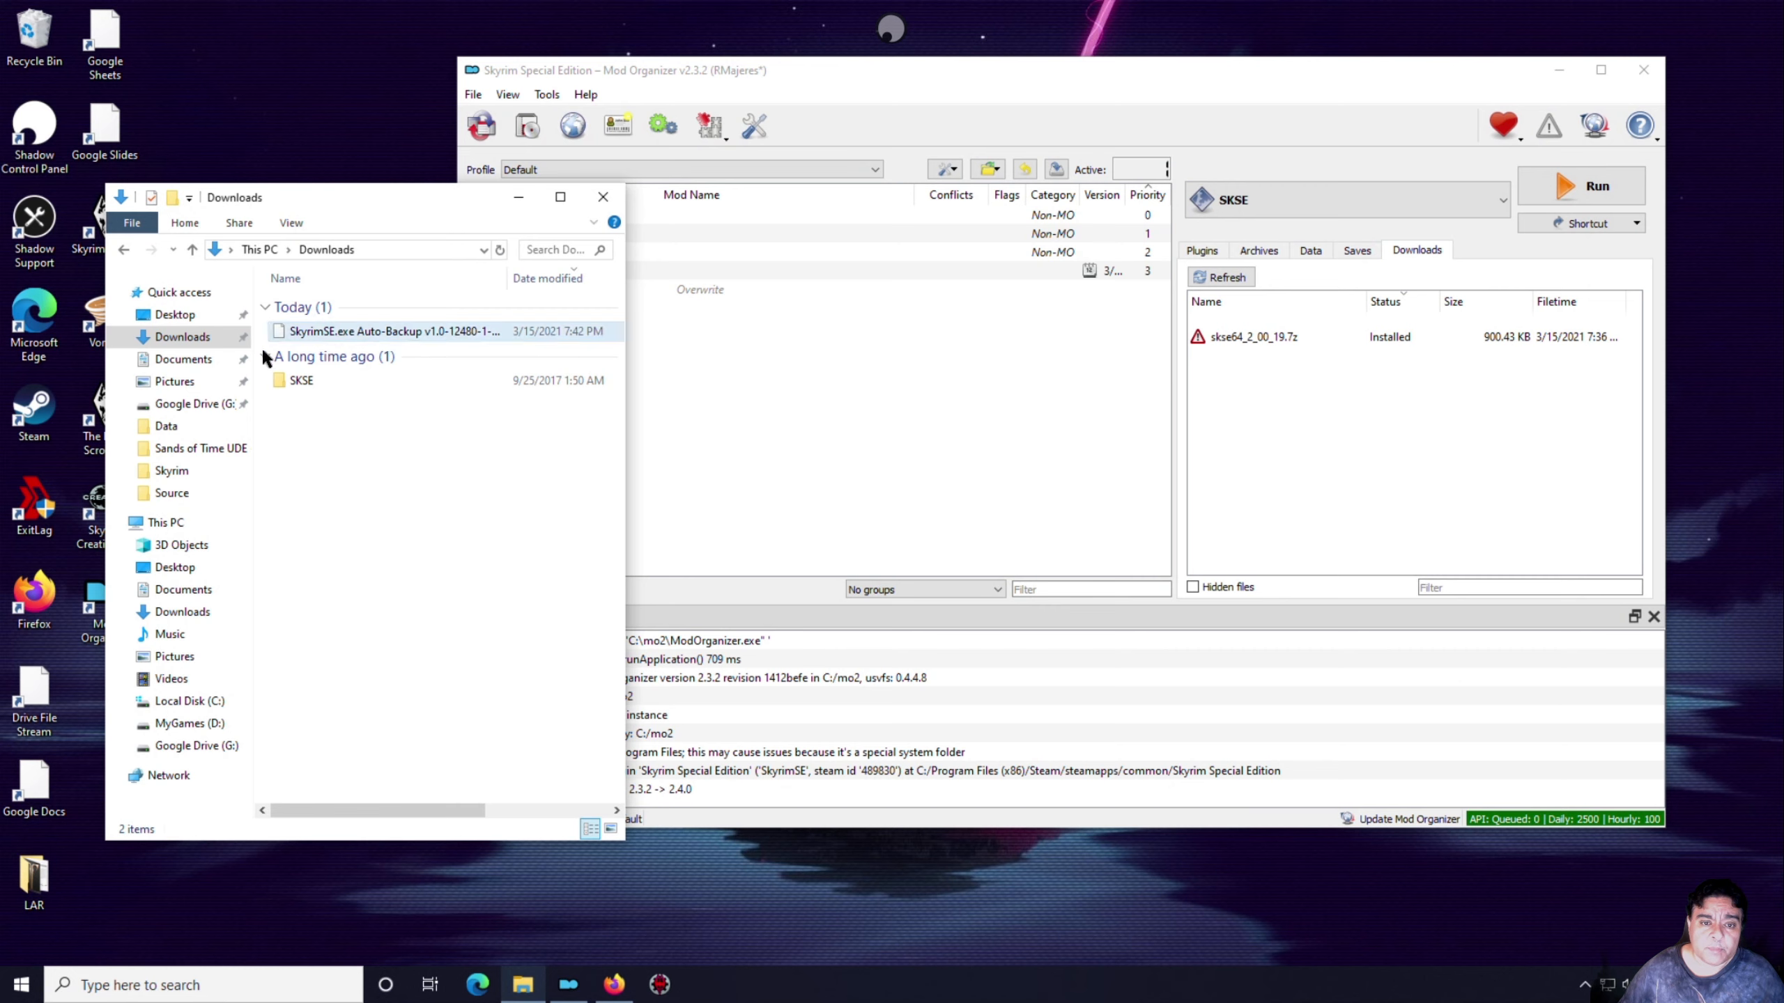
{"action": "left_click", "coordinate": [161, 339]}
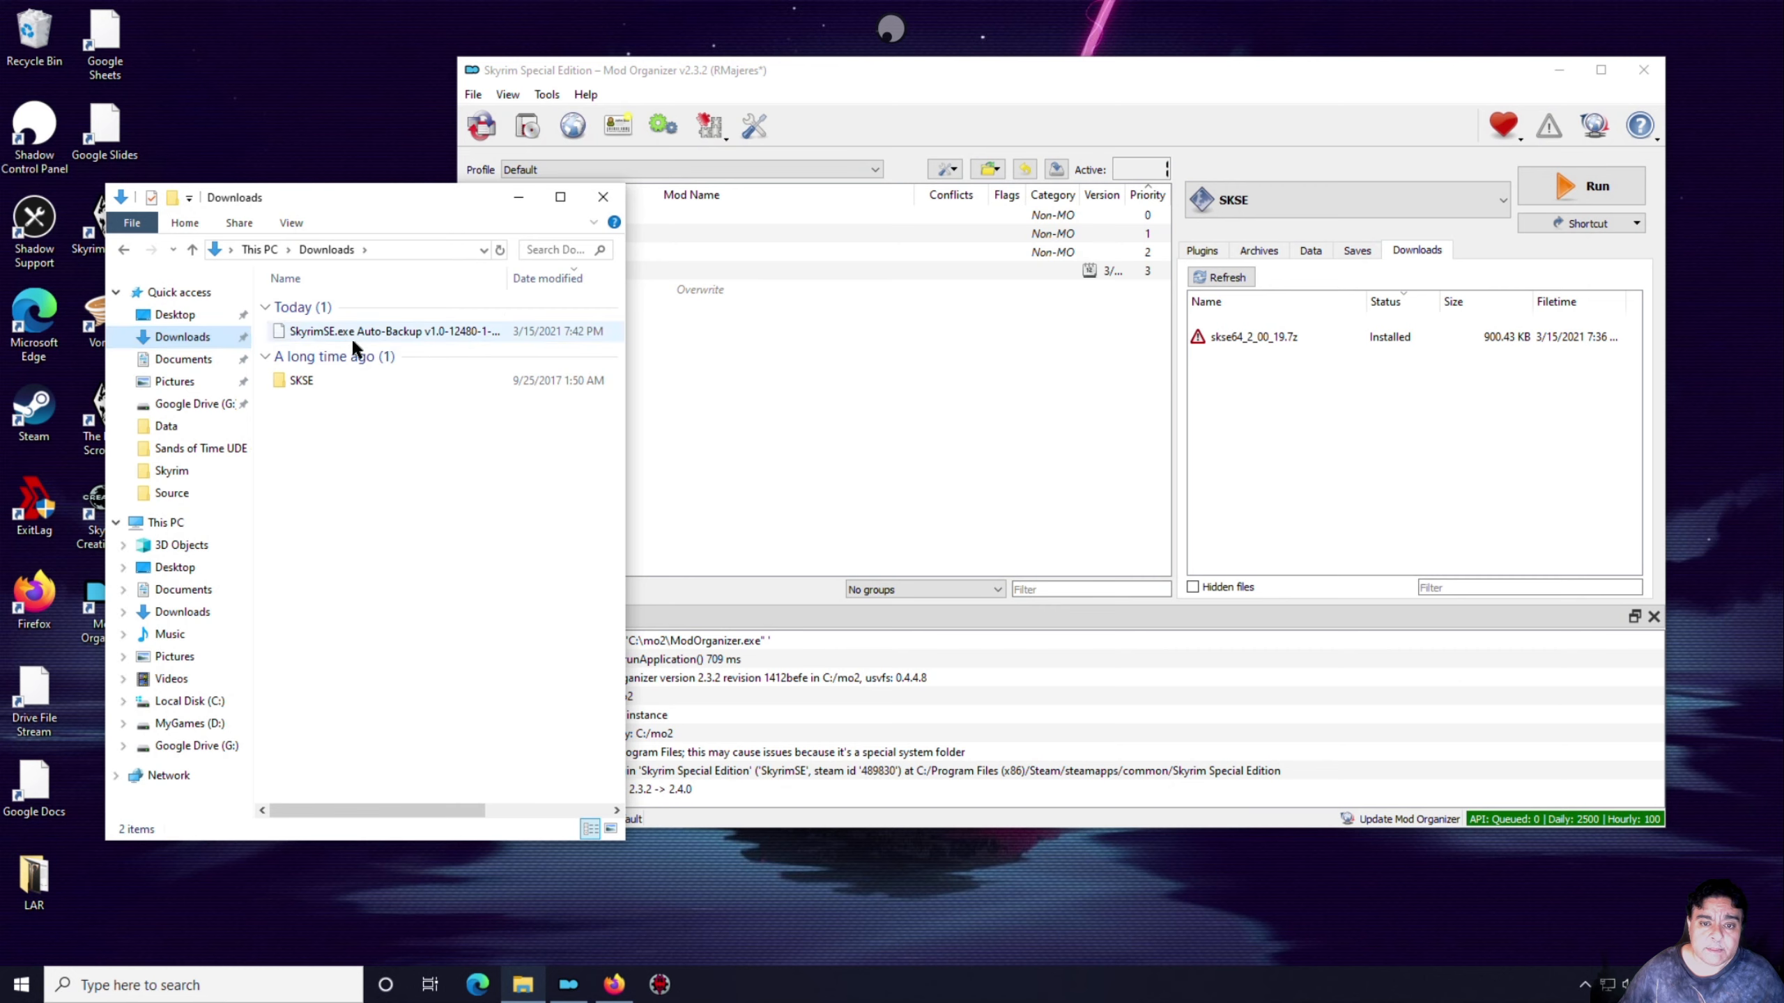
{"action": "left_click_drag", "start_coordinate": [350, 331], "coordinate": [1324, 428]}
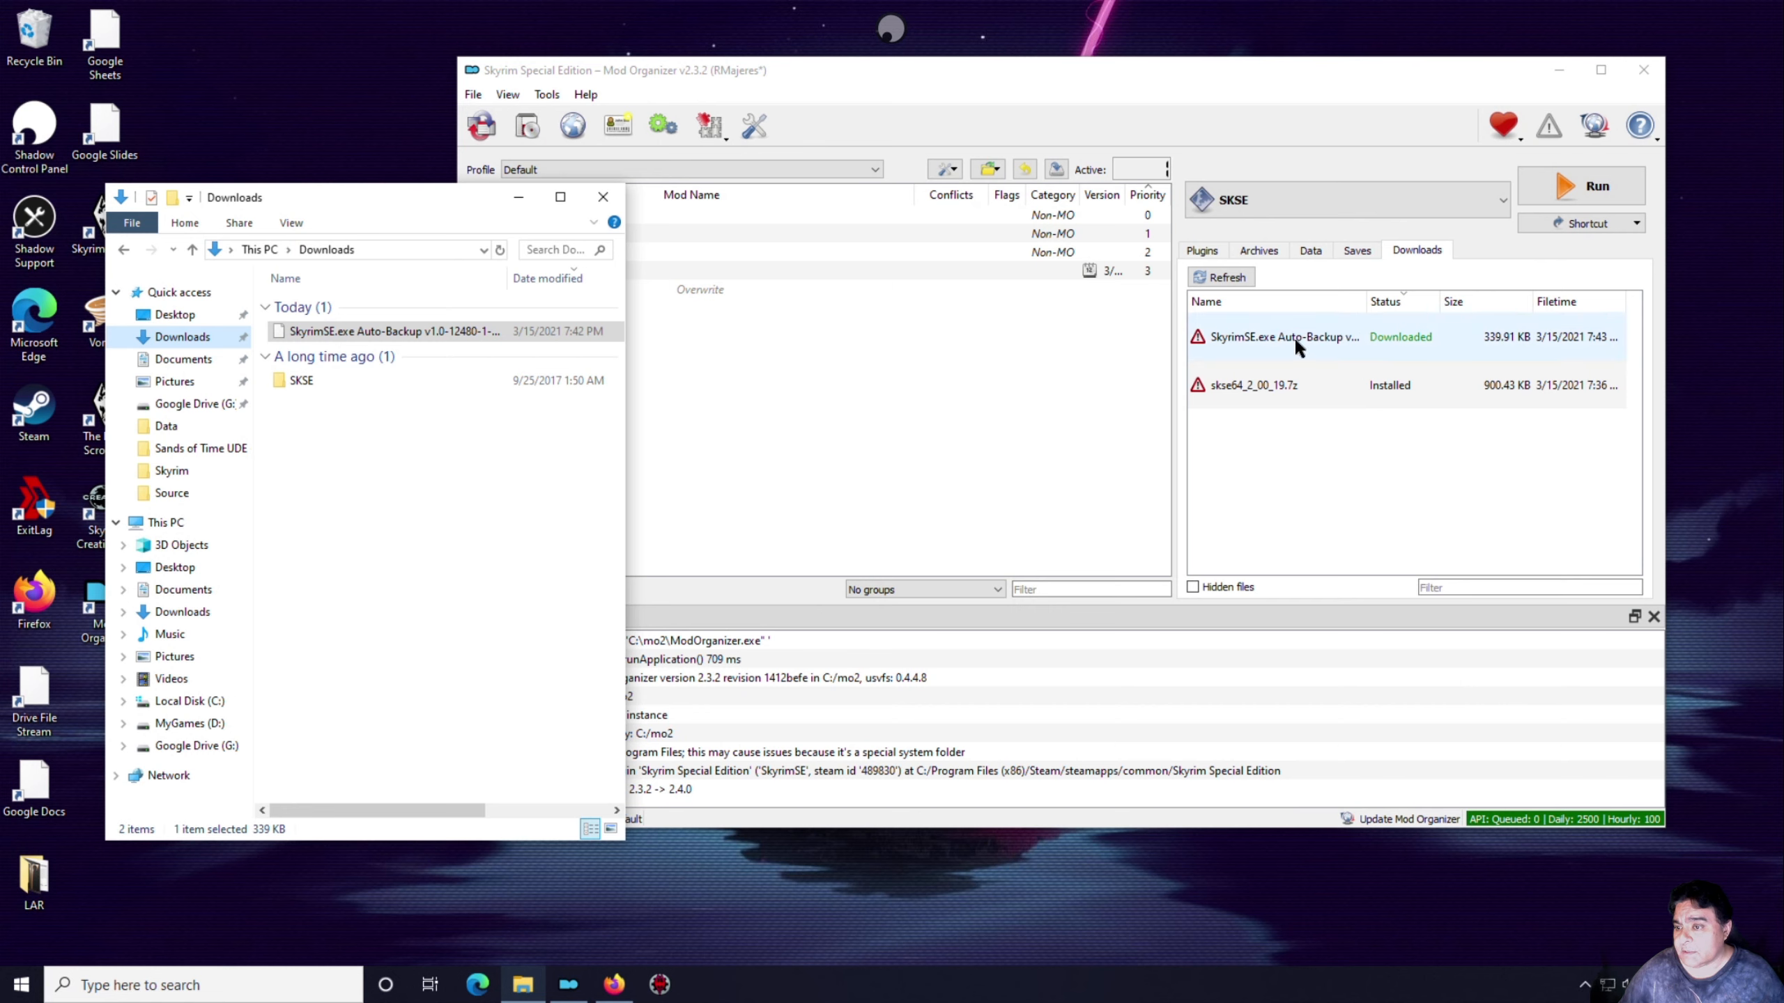
{"action": "left_click", "coordinate": [1294, 336]}
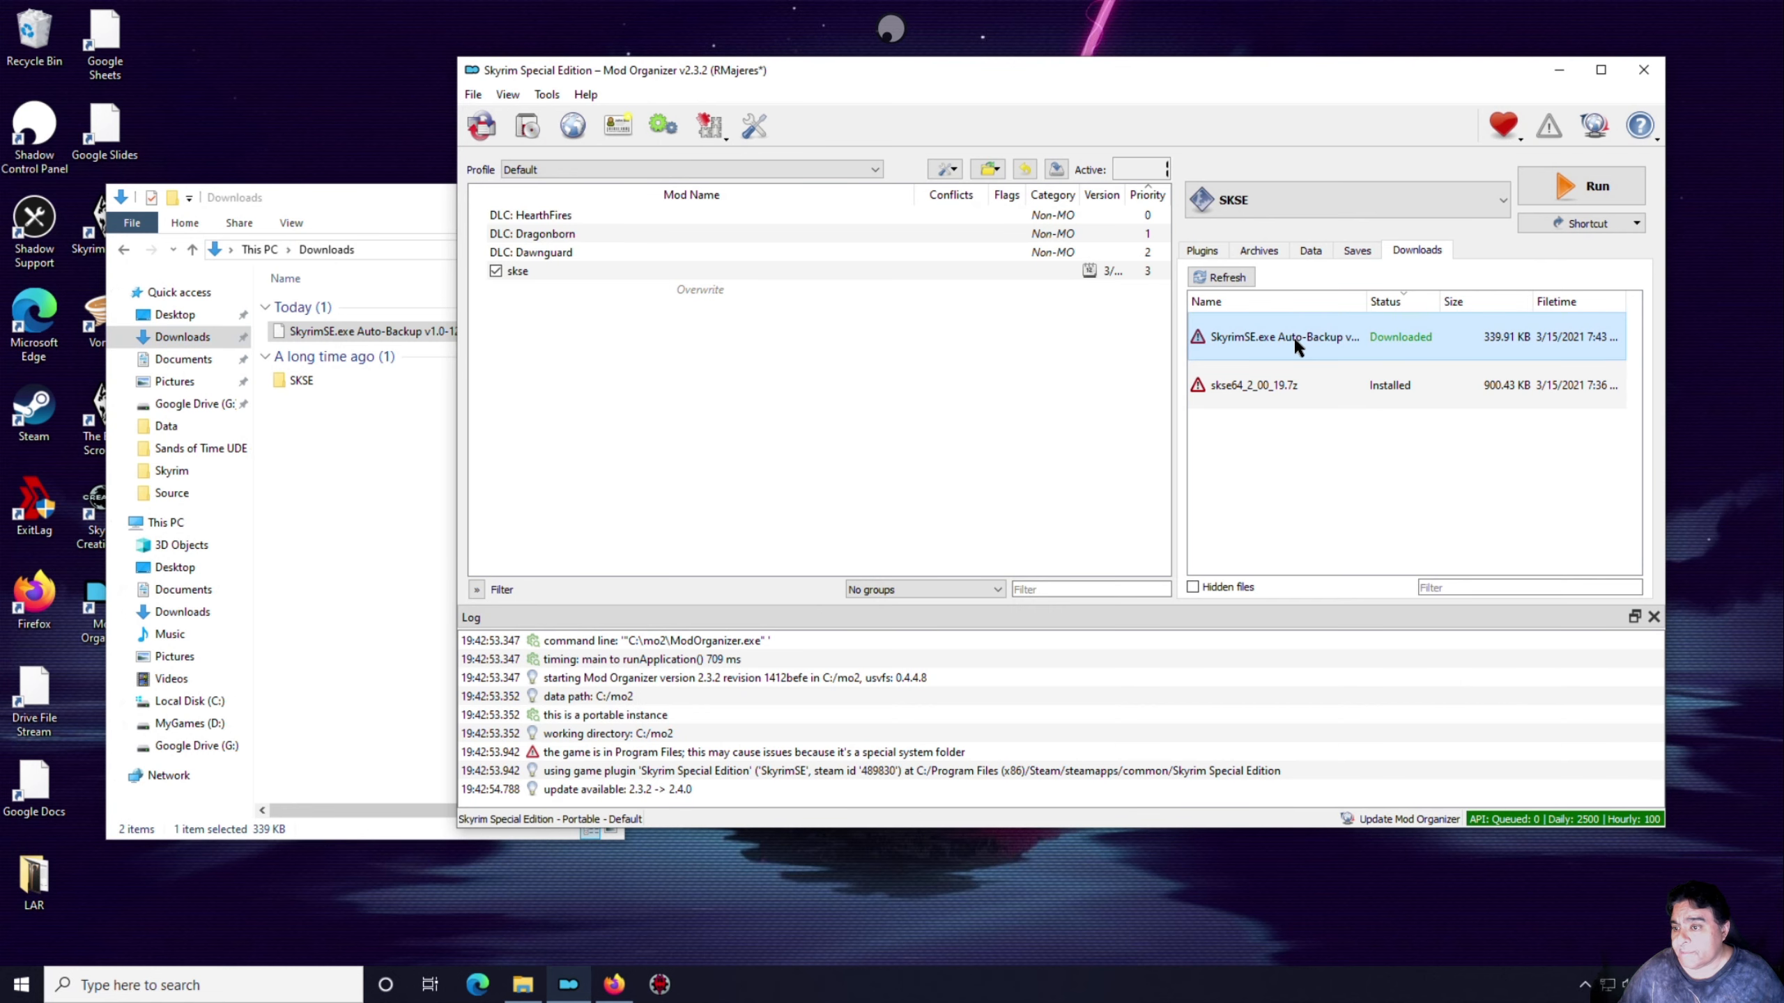
{"action": "double_click", "coordinate": [1294, 335]}
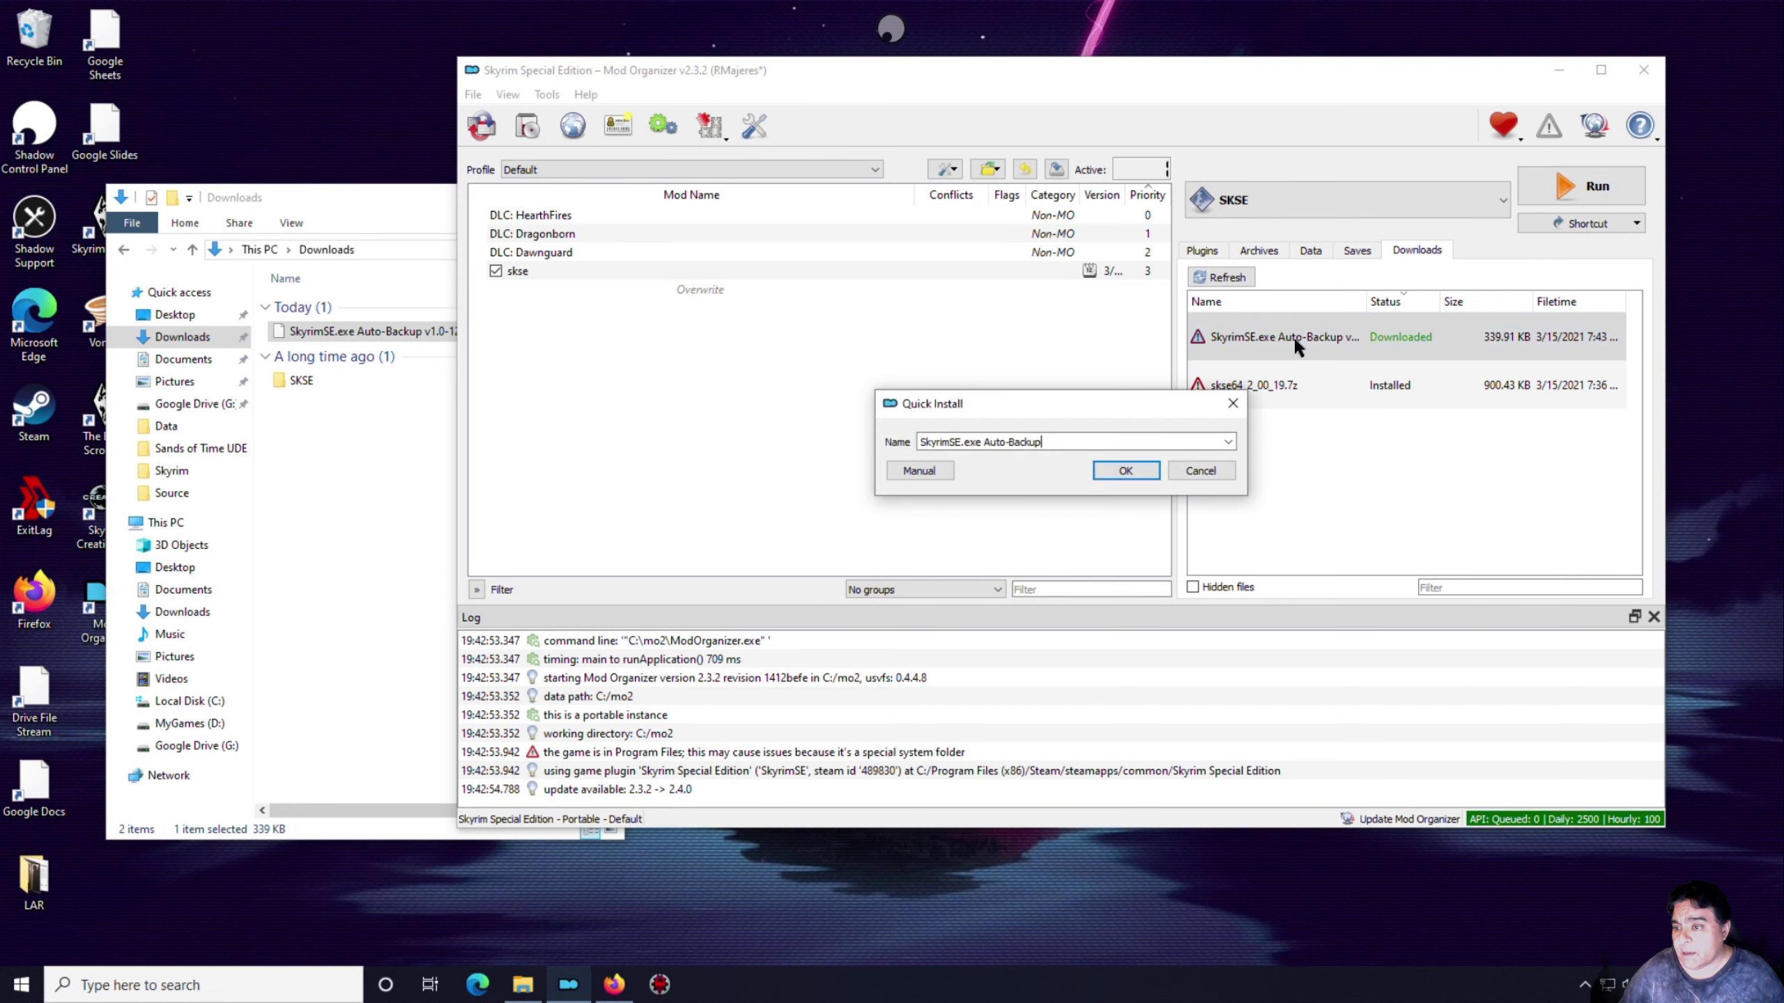
{"action": "left_click", "coordinate": [1127, 471]}
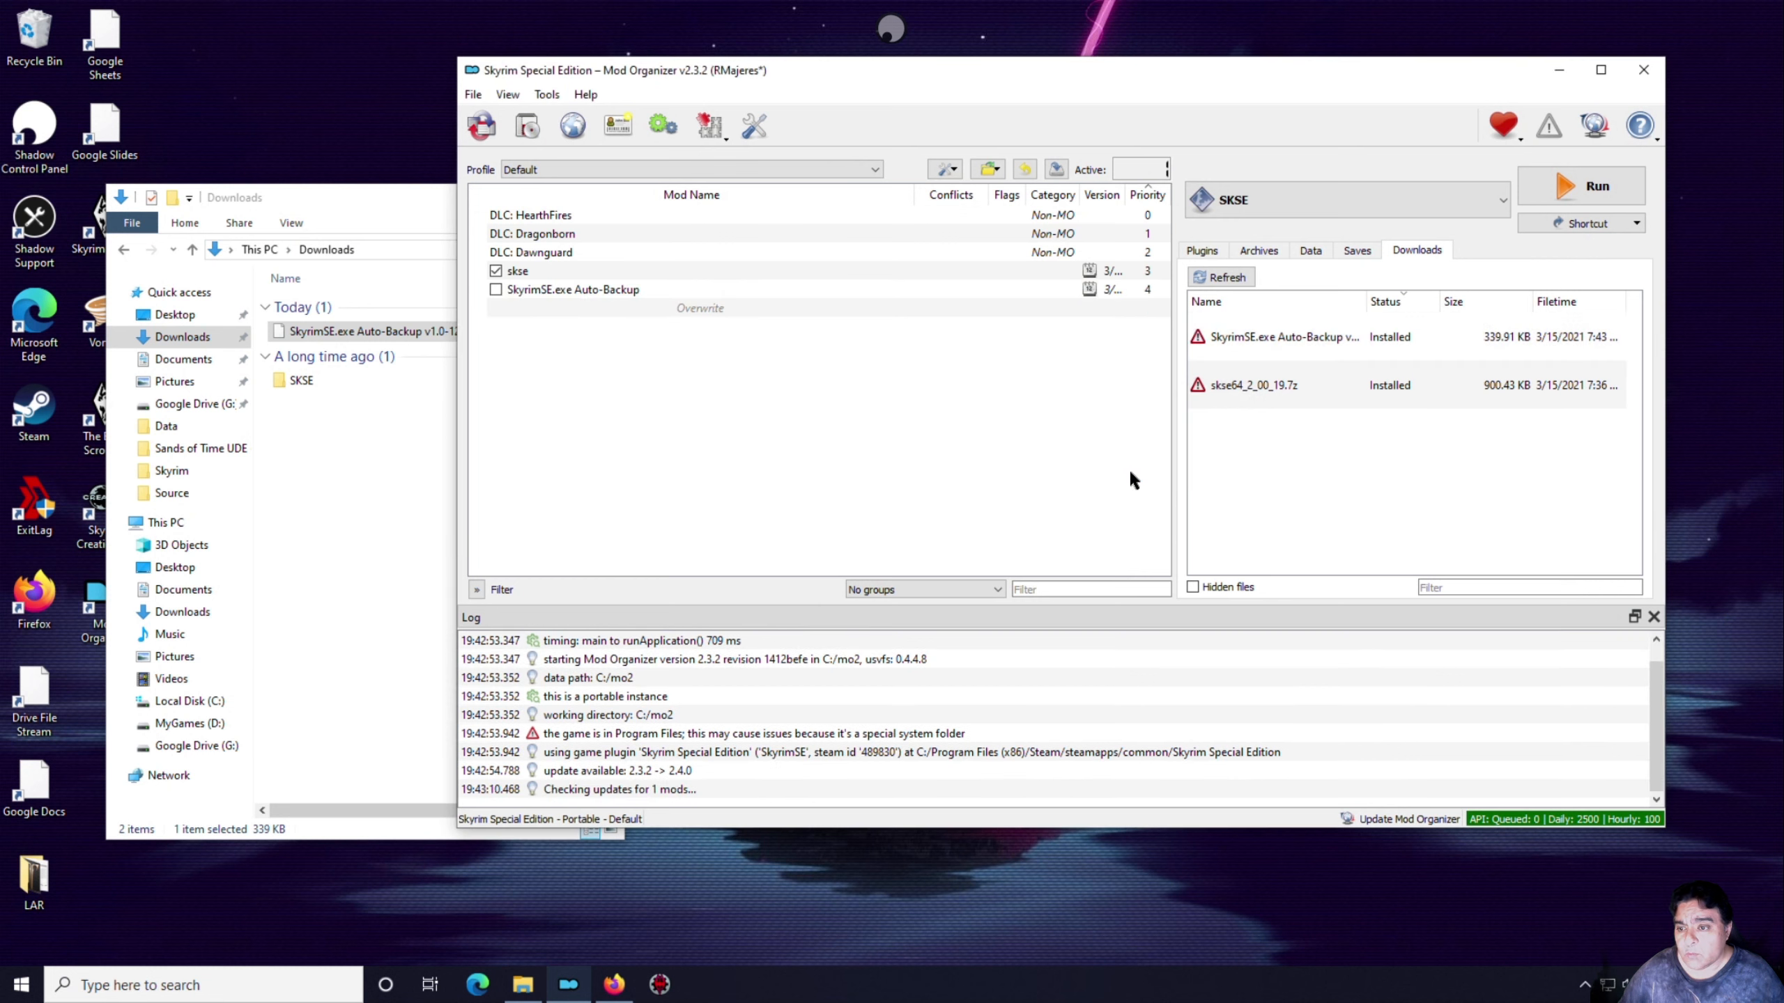
Check the installed SkyrimSE.exe Auto-Backup mod's folder in File Explorer and minimize that folder window
{"action": "left_click", "coordinate": [592, 288]}
{"action": "right_click", "coordinate": [569, 286]}
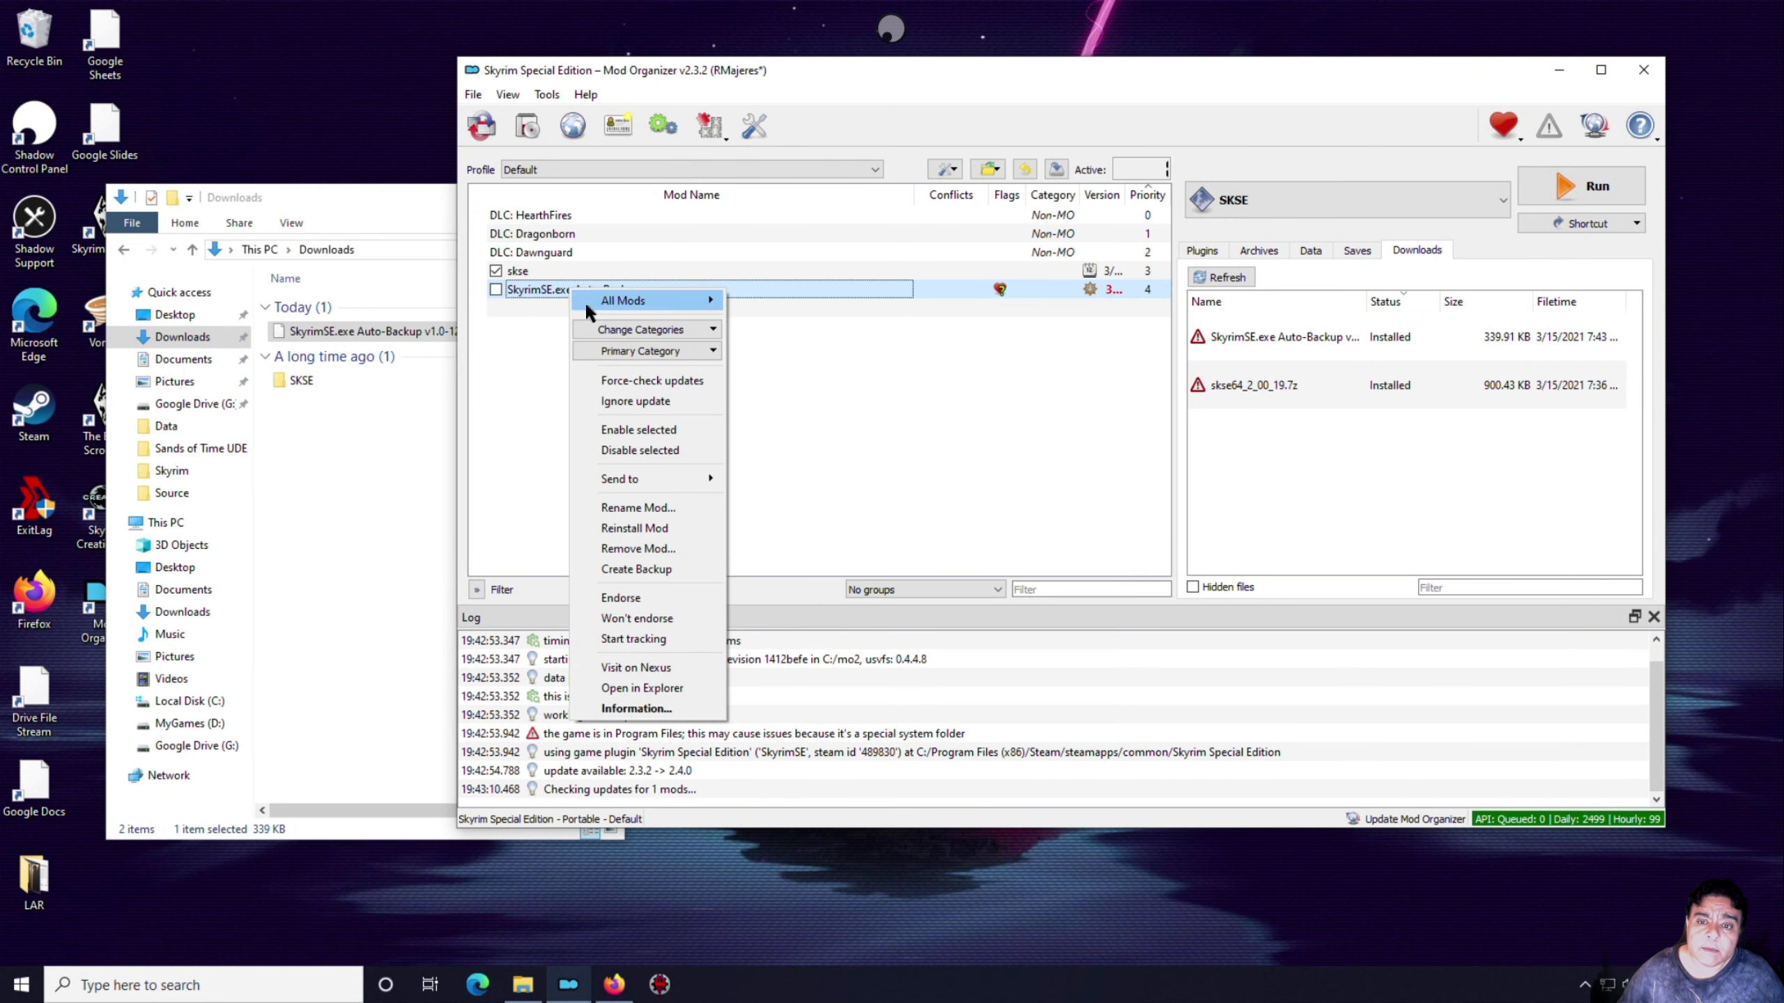
{"action": "left_click", "coordinate": [658, 686]}
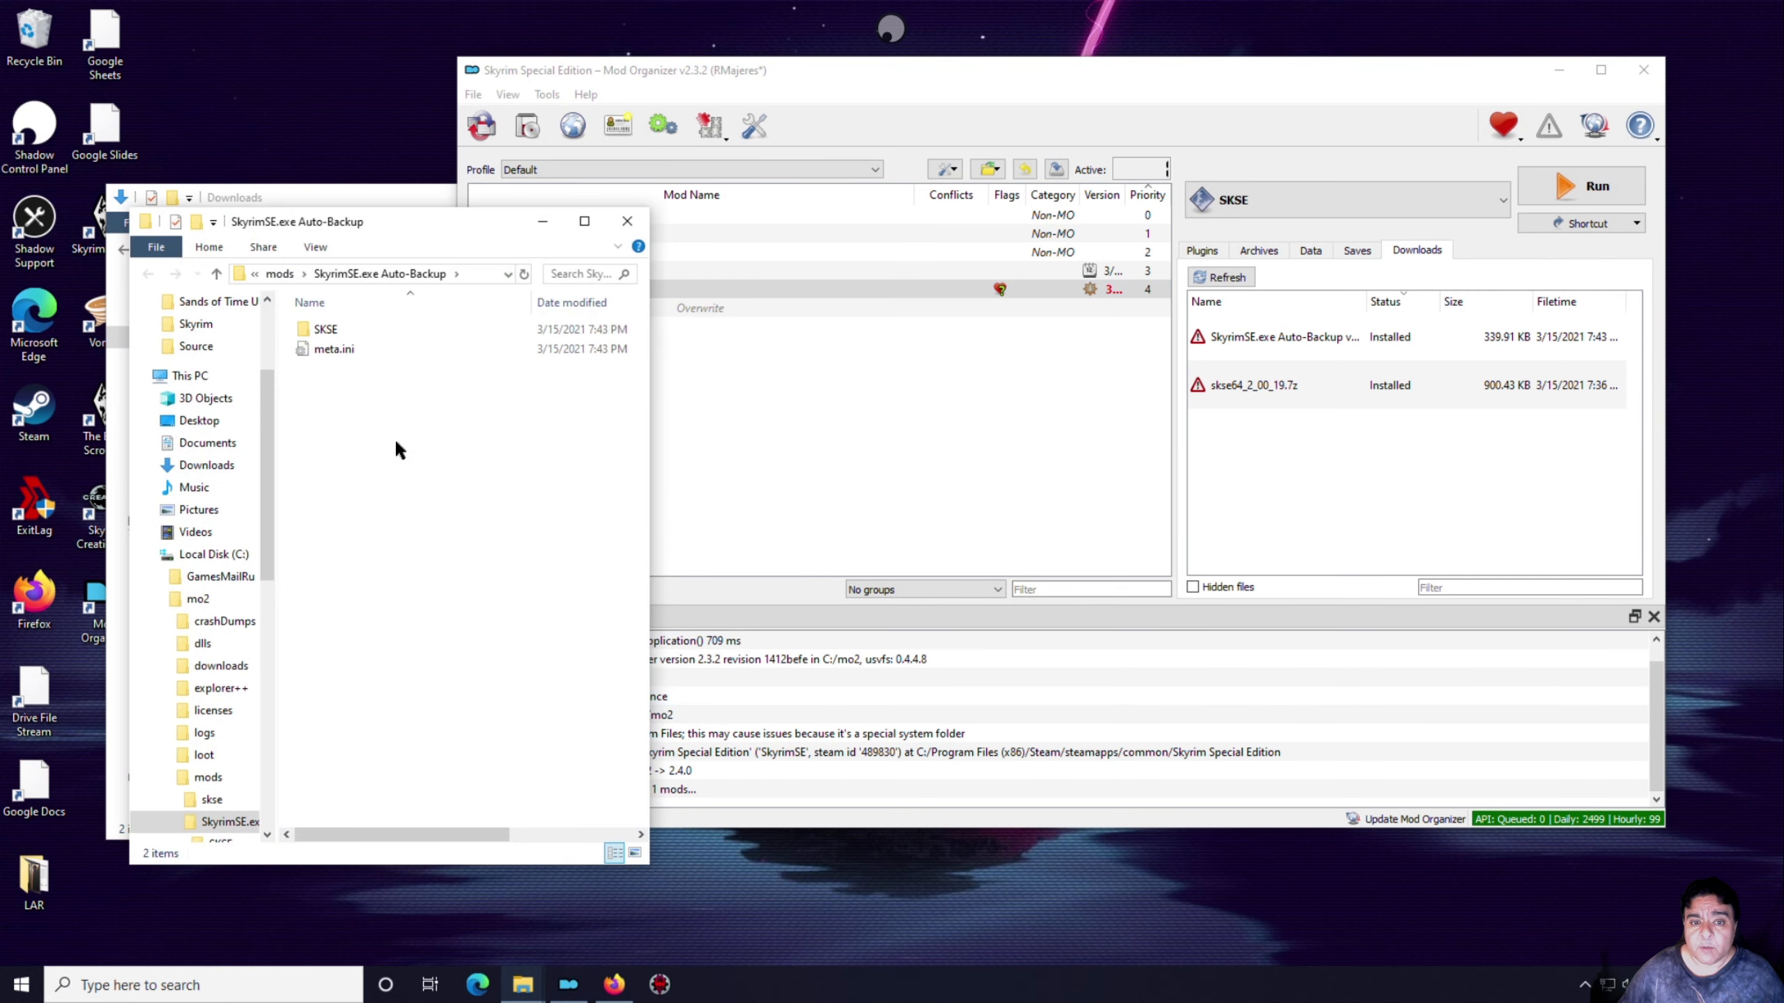
{"action": "left_click", "coordinate": [543, 221]}
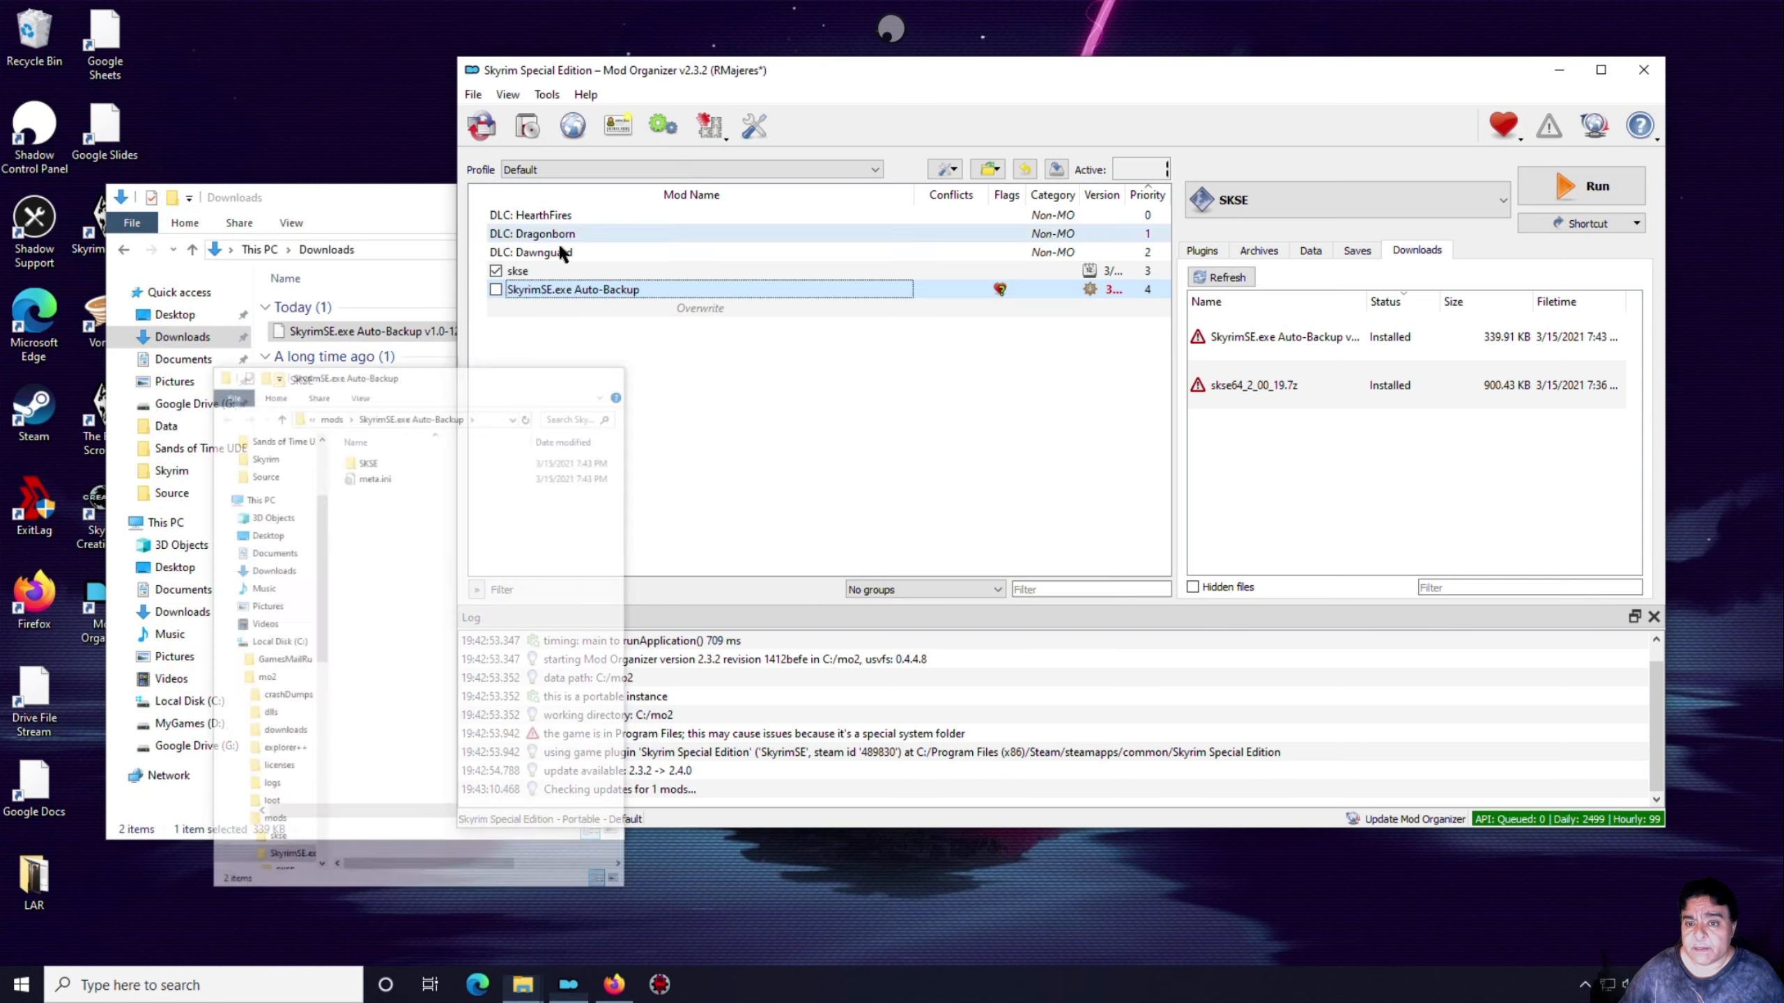
Enable the SkyrimSE.exe Auto-Backup mod in the mod list and close the Downloads folder window
{"action": "left_click", "coordinate": [497, 289]}
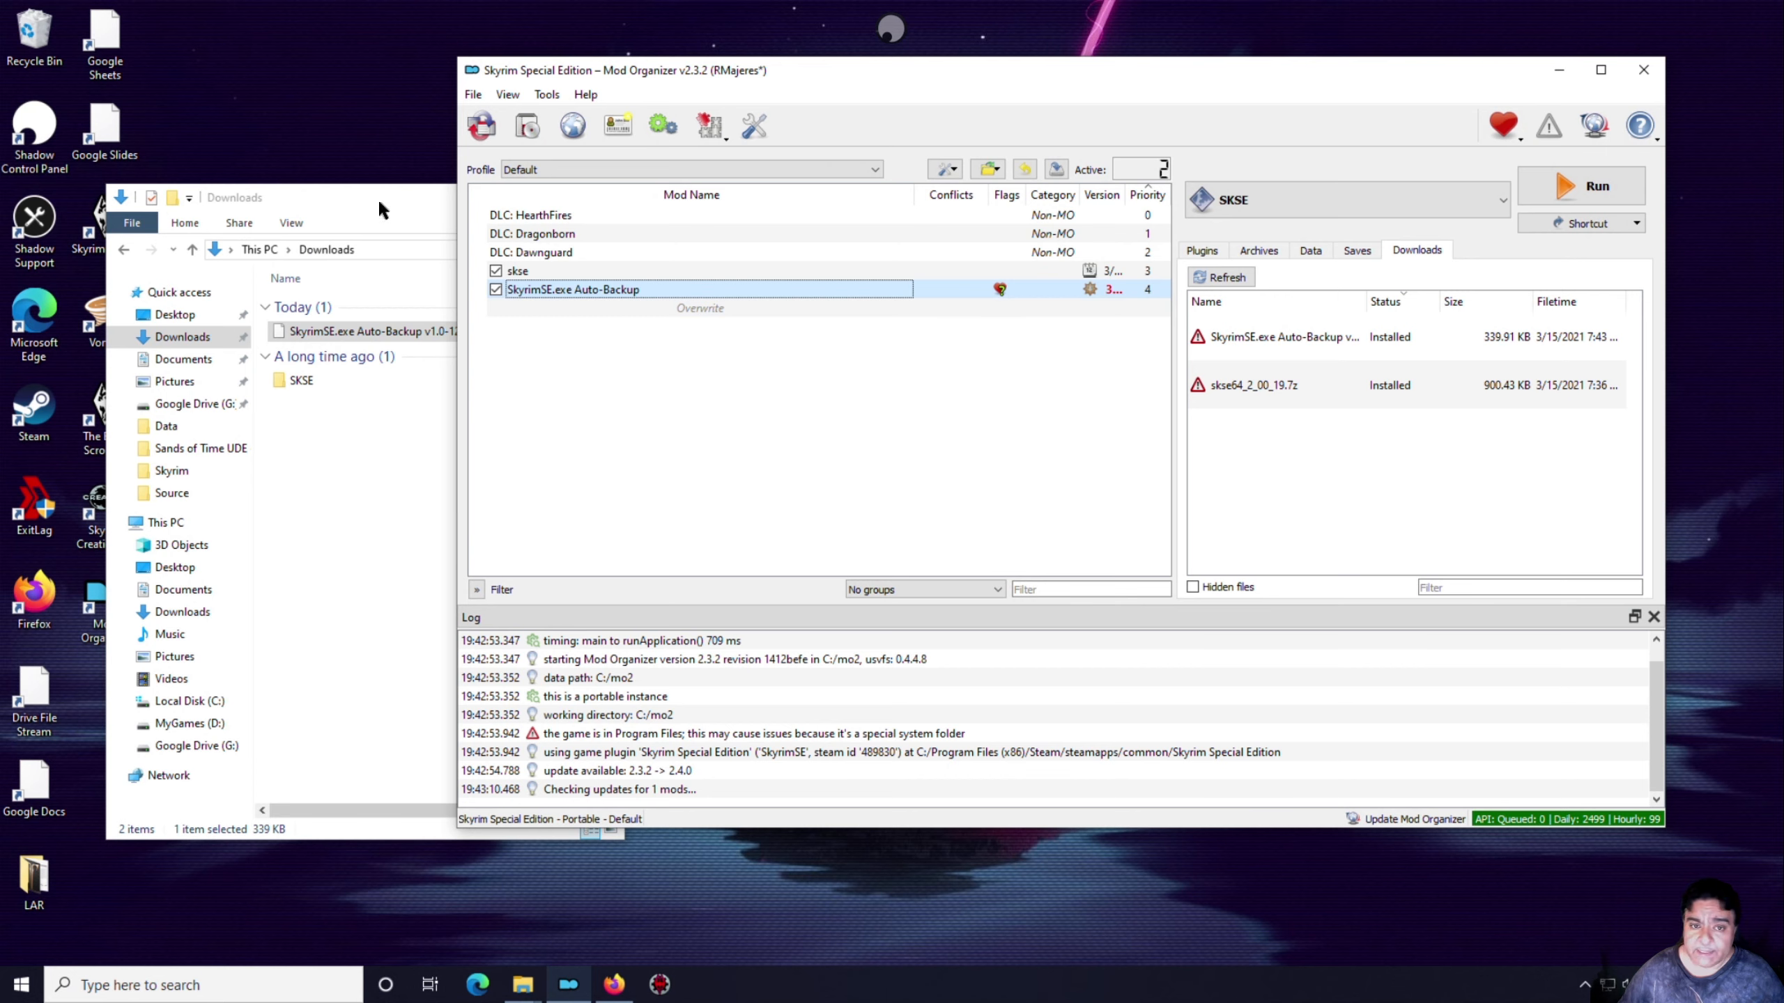
{"action": "left_click_drag", "start_coordinate": [349, 190], "coordinate": [389, 287]}
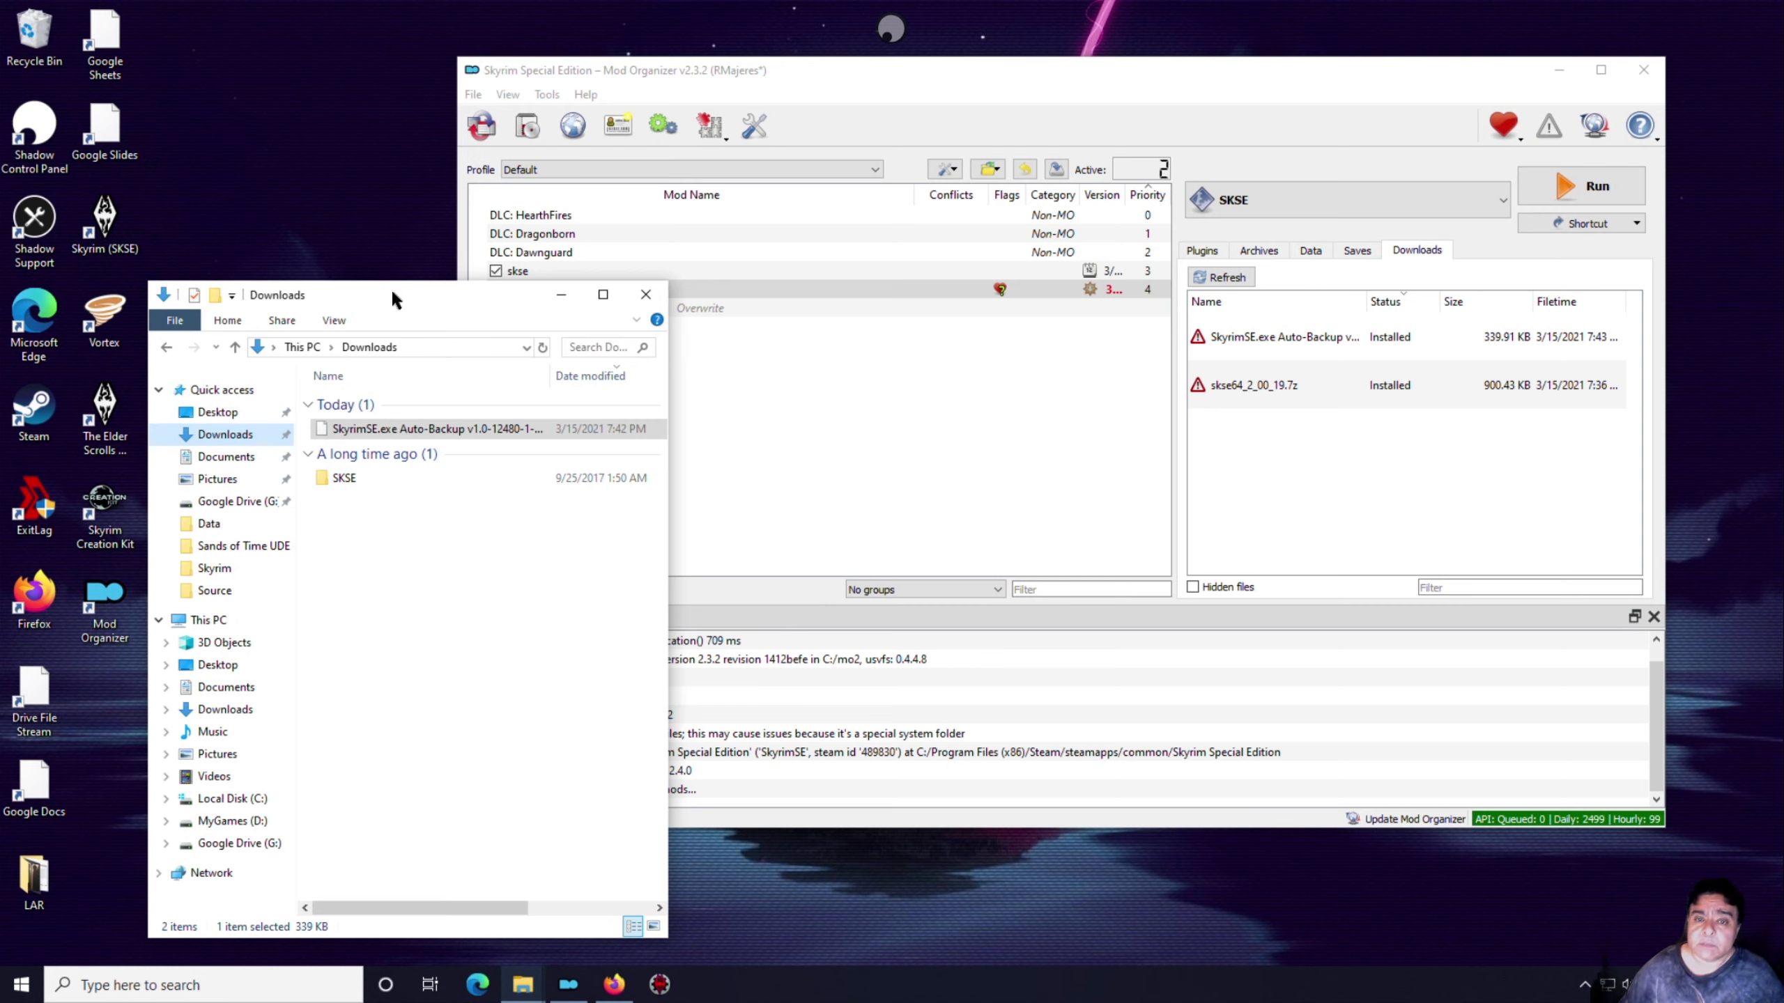
{"action": "left_click", "coordinate": [649, 299]}
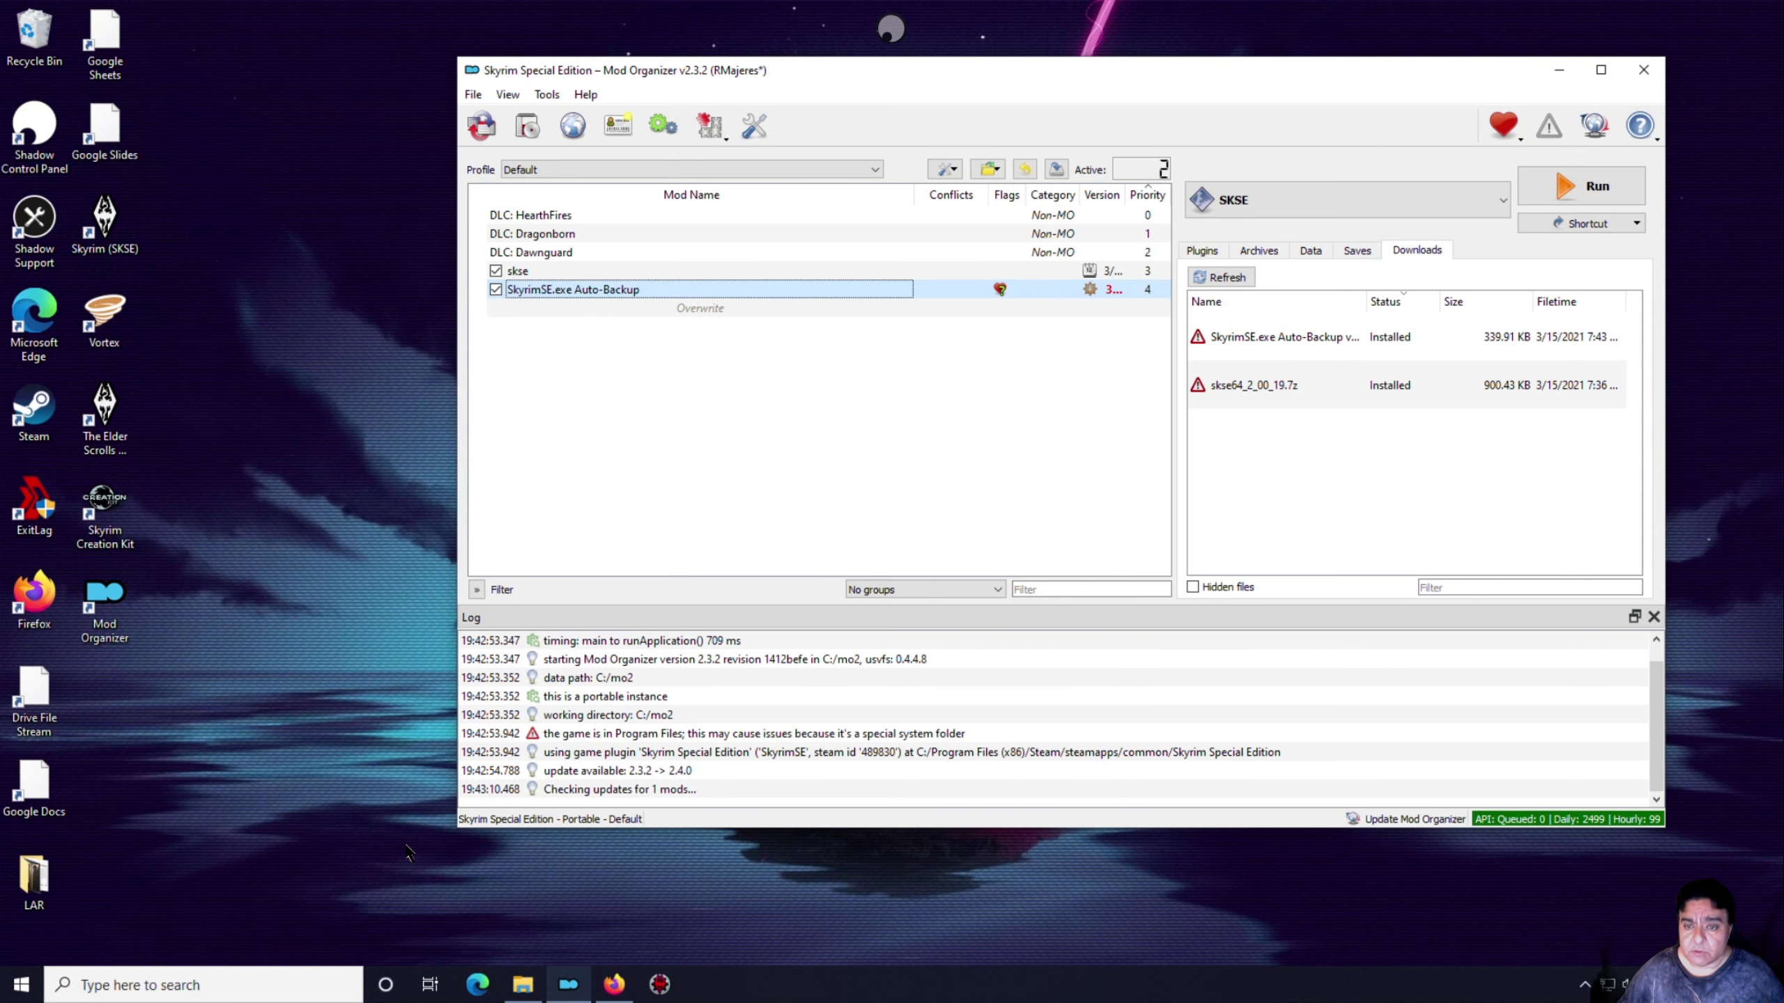